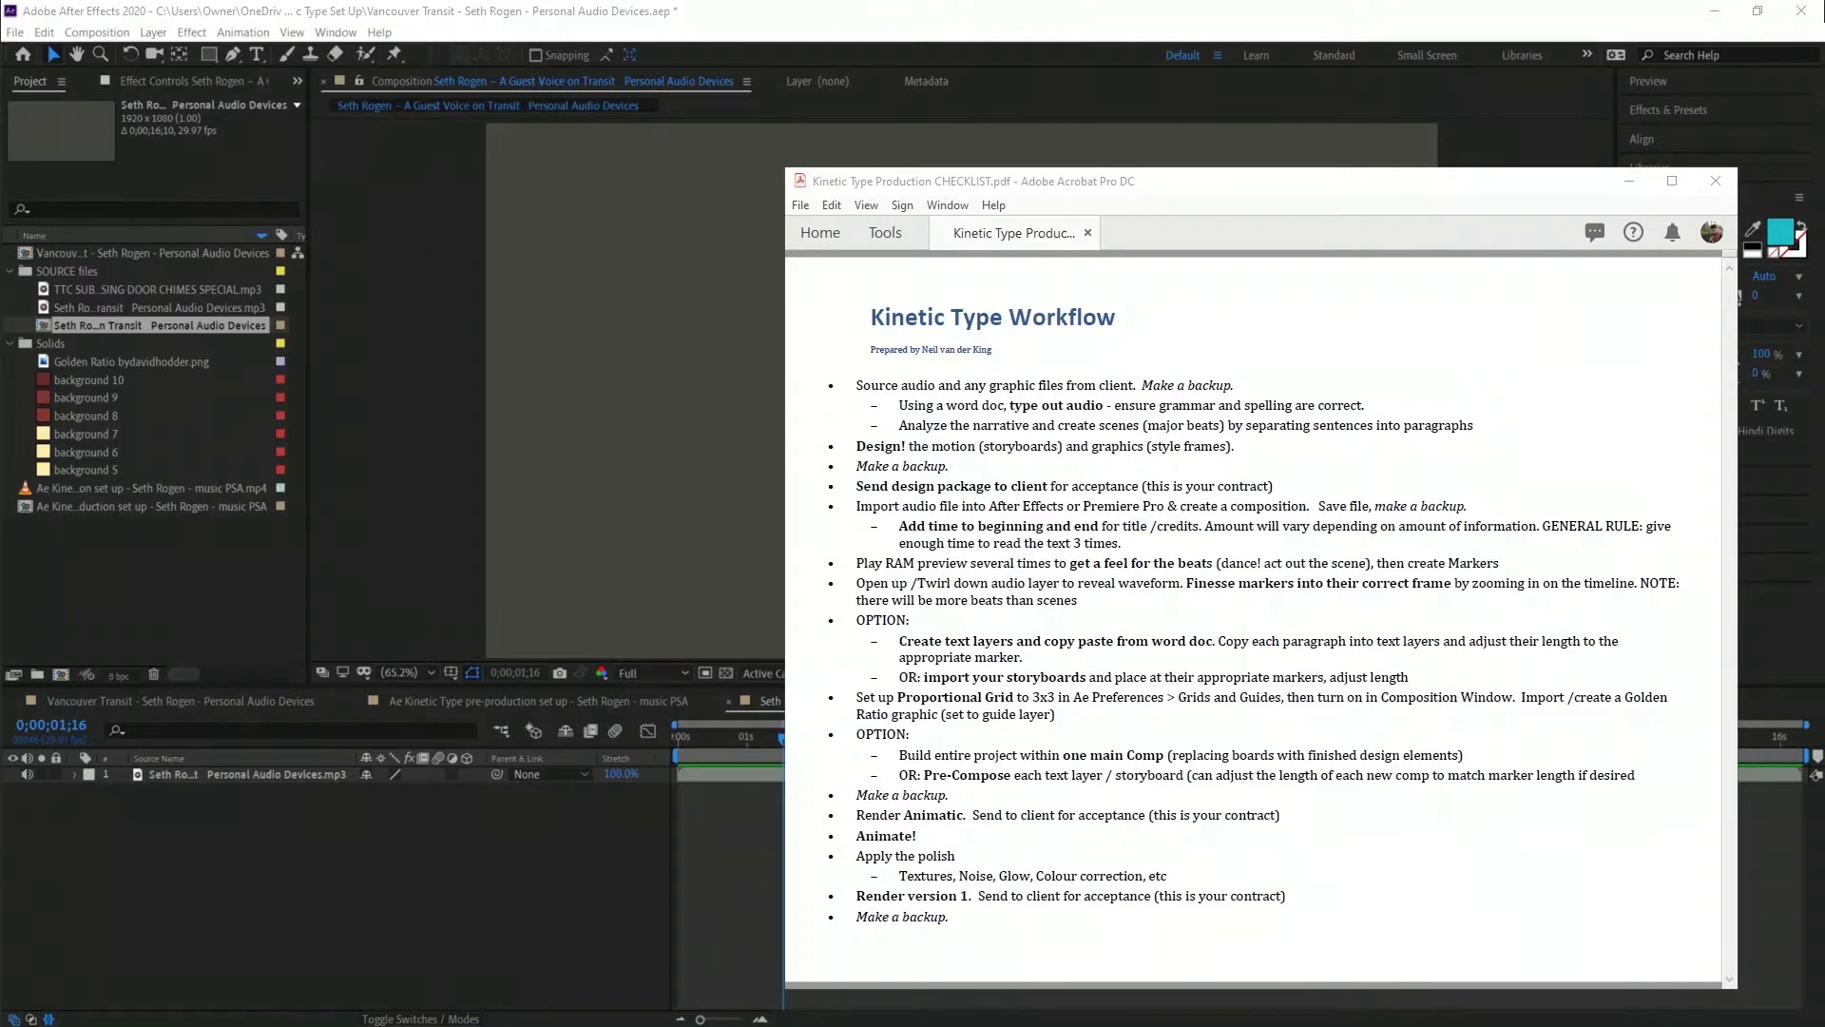
Switch to After Effects and play the audio composition's preview from 0;00;00;00 to listen for the beats.
key(alt+Tab)
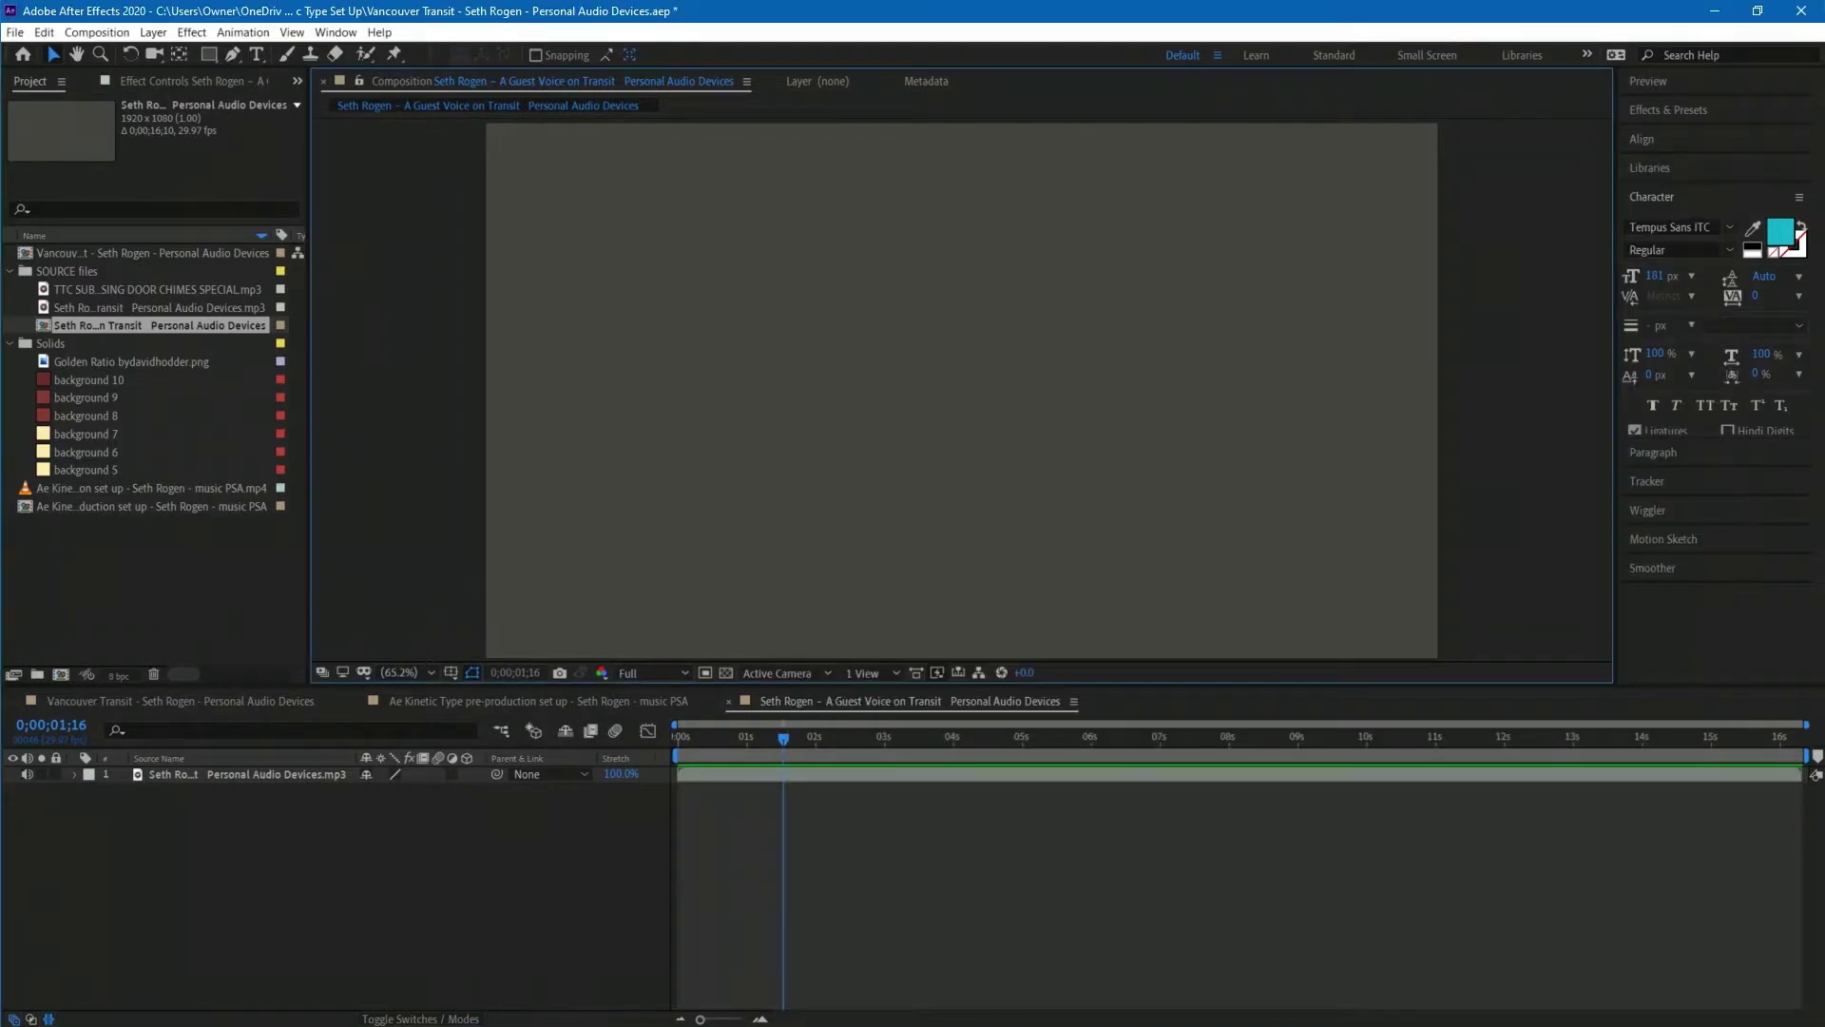
drag(709, 738, 660, 734)
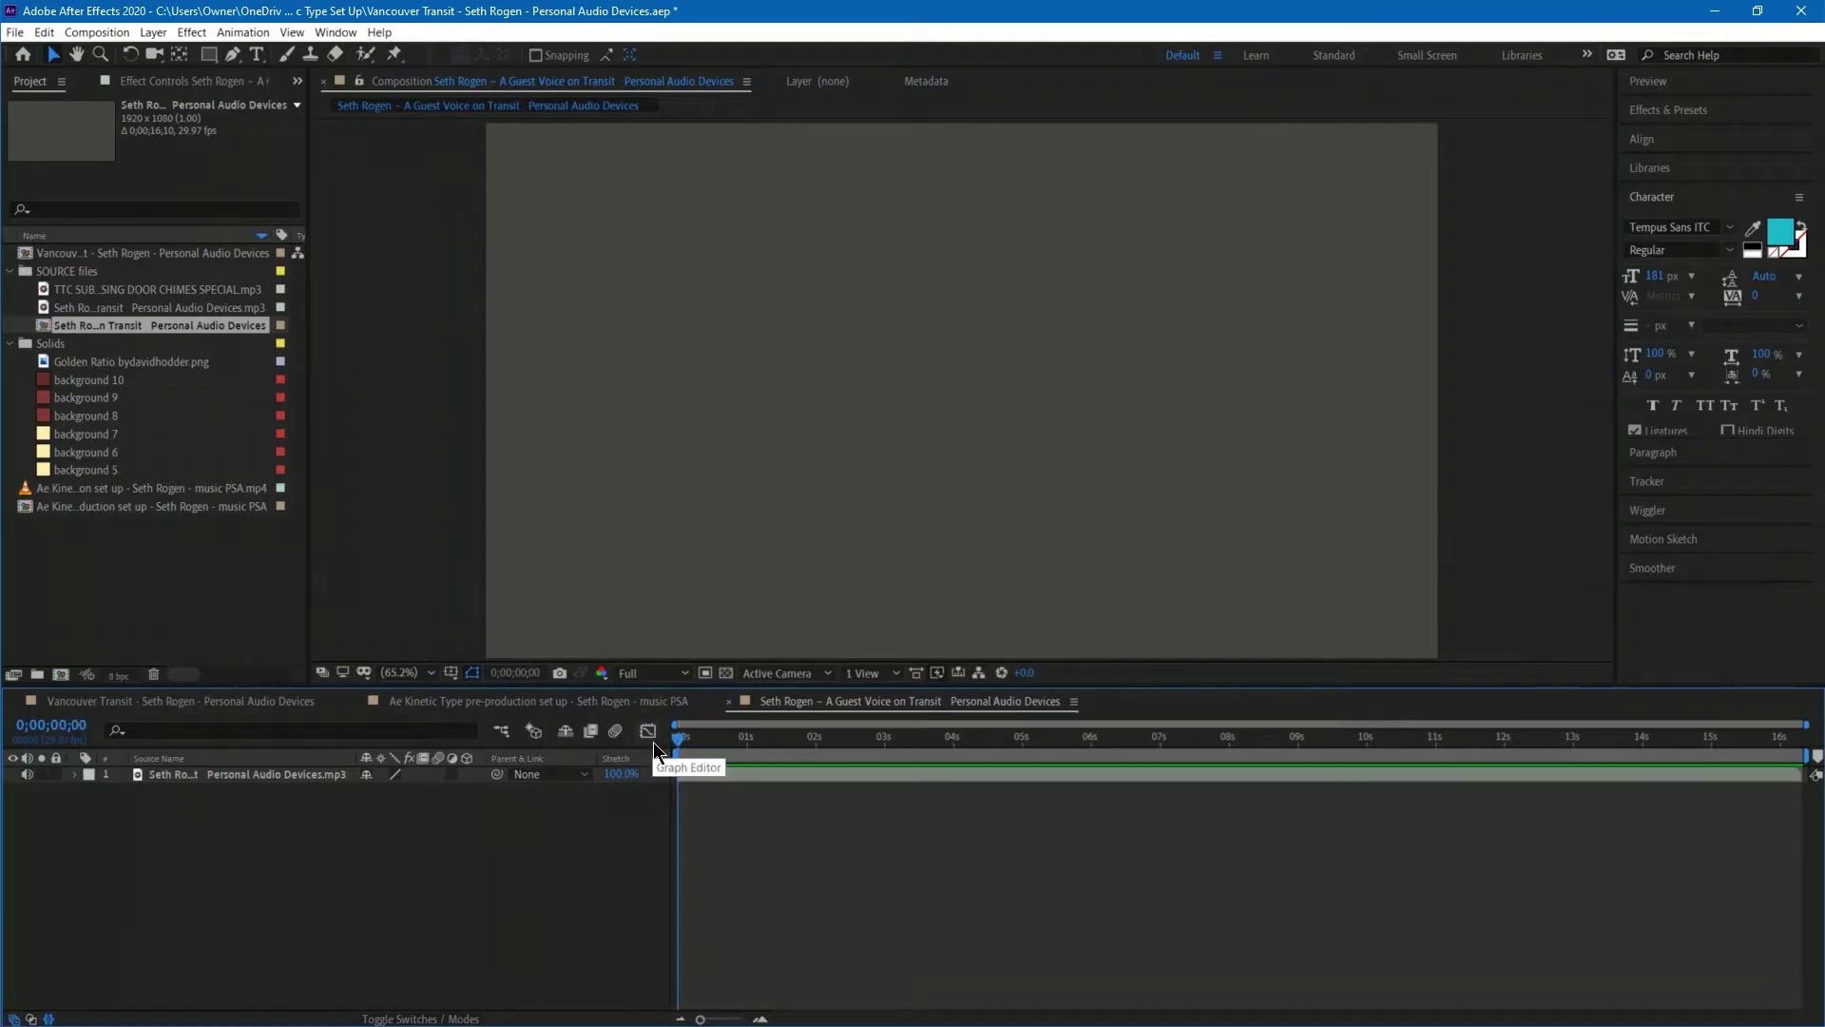
key(space)
key(KP_Multiply)
key(KP_Multiply)
key(KP_Multiply)
key(KP_Multiply)
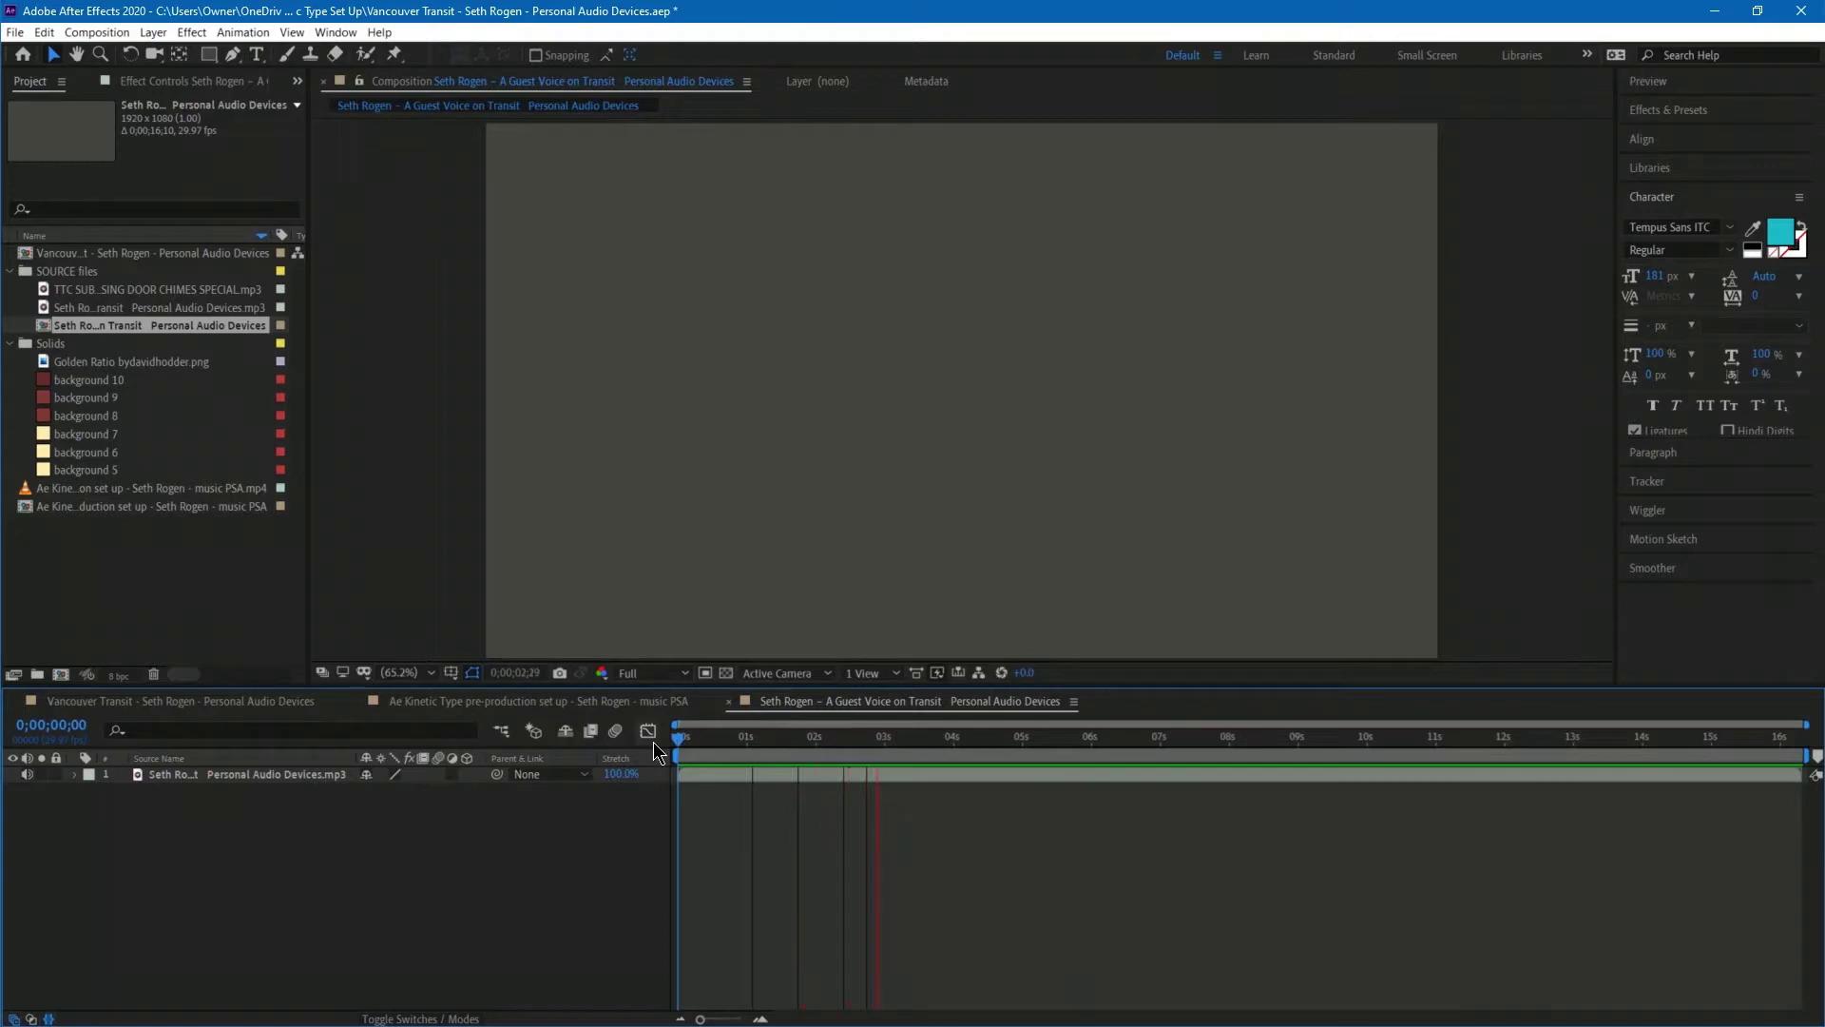
key(KP_Multiply)
key(KP_Multiply)
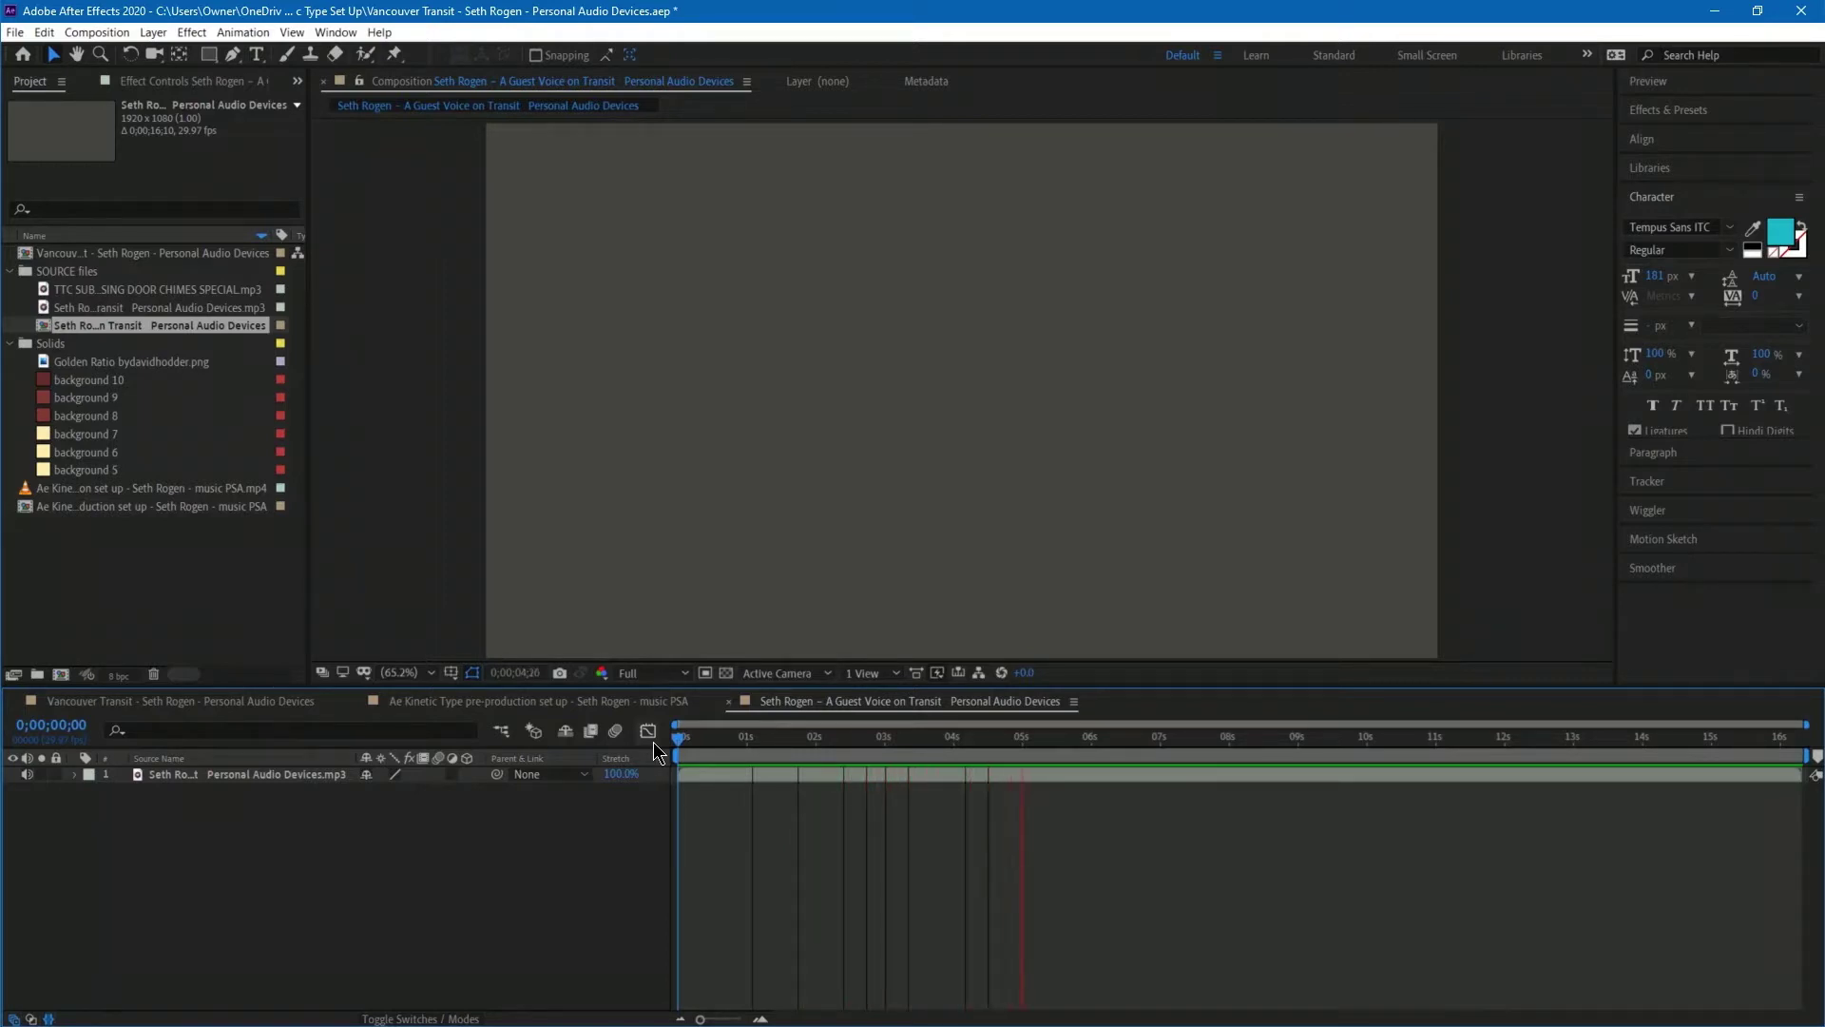
key(KP_Multiply)
key(KP_Multiply)
key(KP_Multiply)
key(KP_Multiply)
key(KP_Multiply)
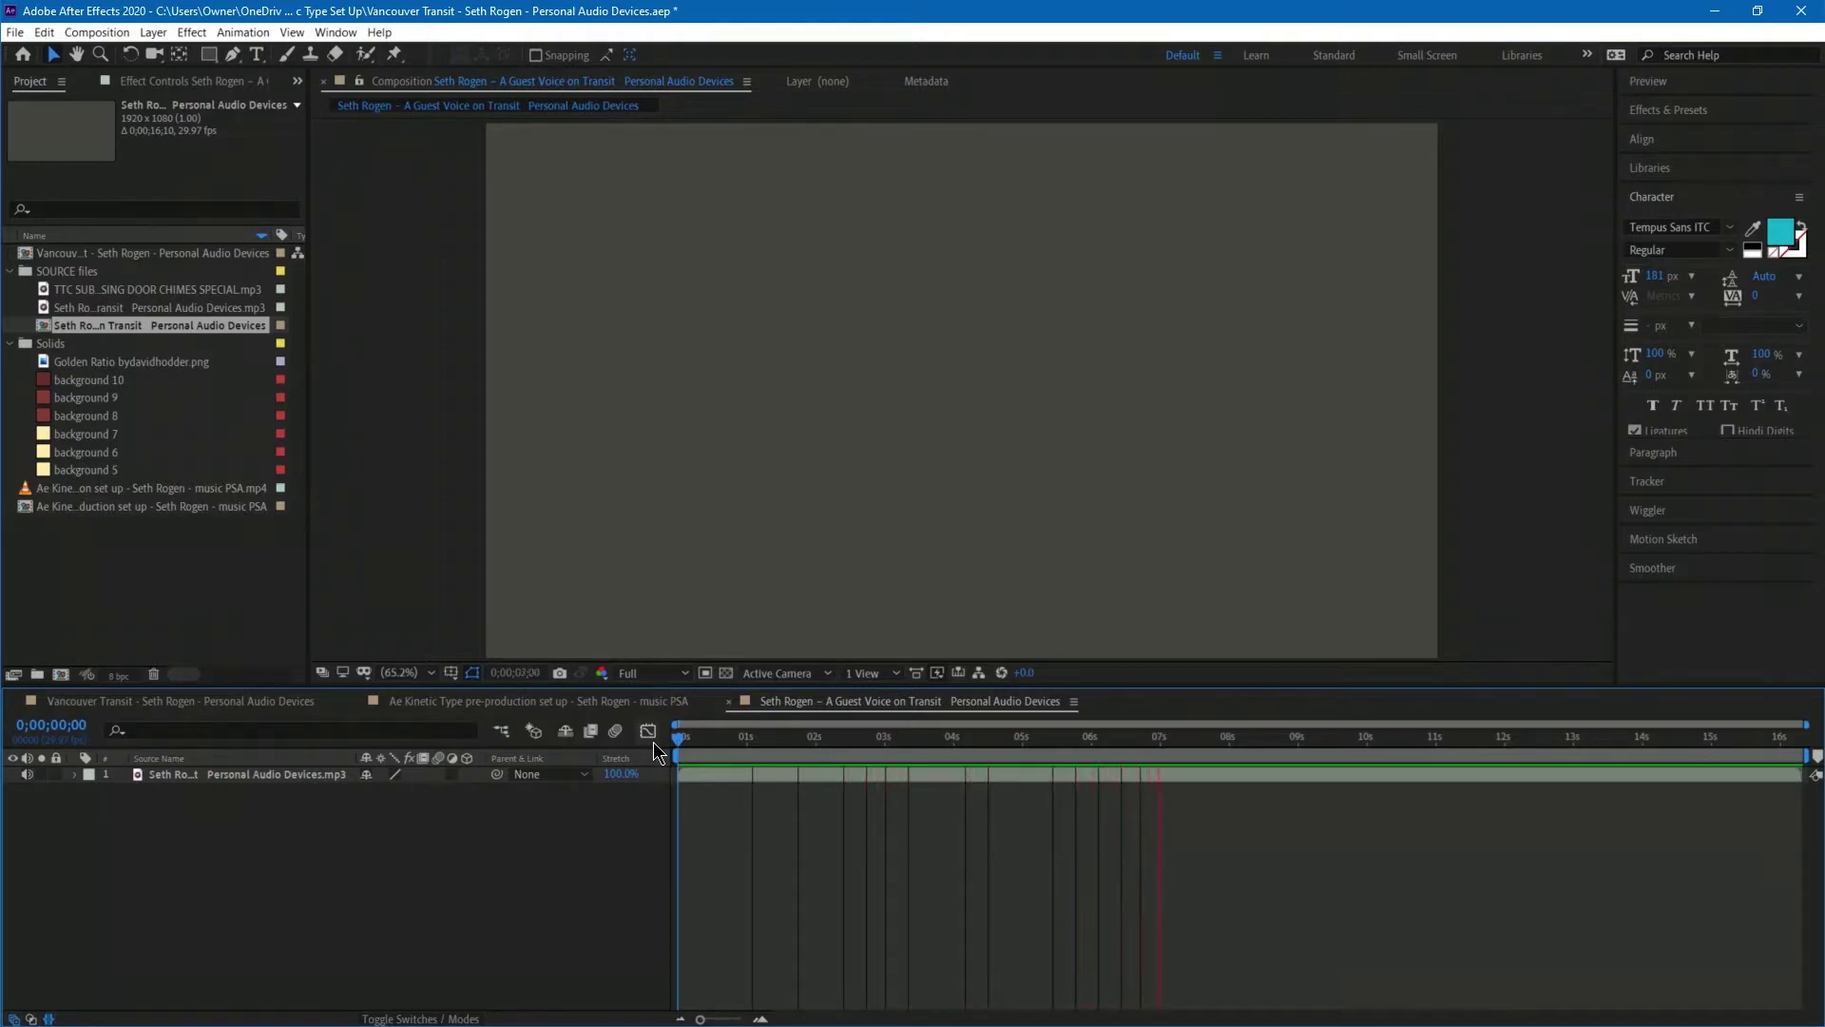
key(KP_Multiply)
key(KP_Multiply)
key(KP_Multiply)
key(KP_Multiply)
key(KP_Multiply)
key(KP_Multiply)
key(KP_Multiply)
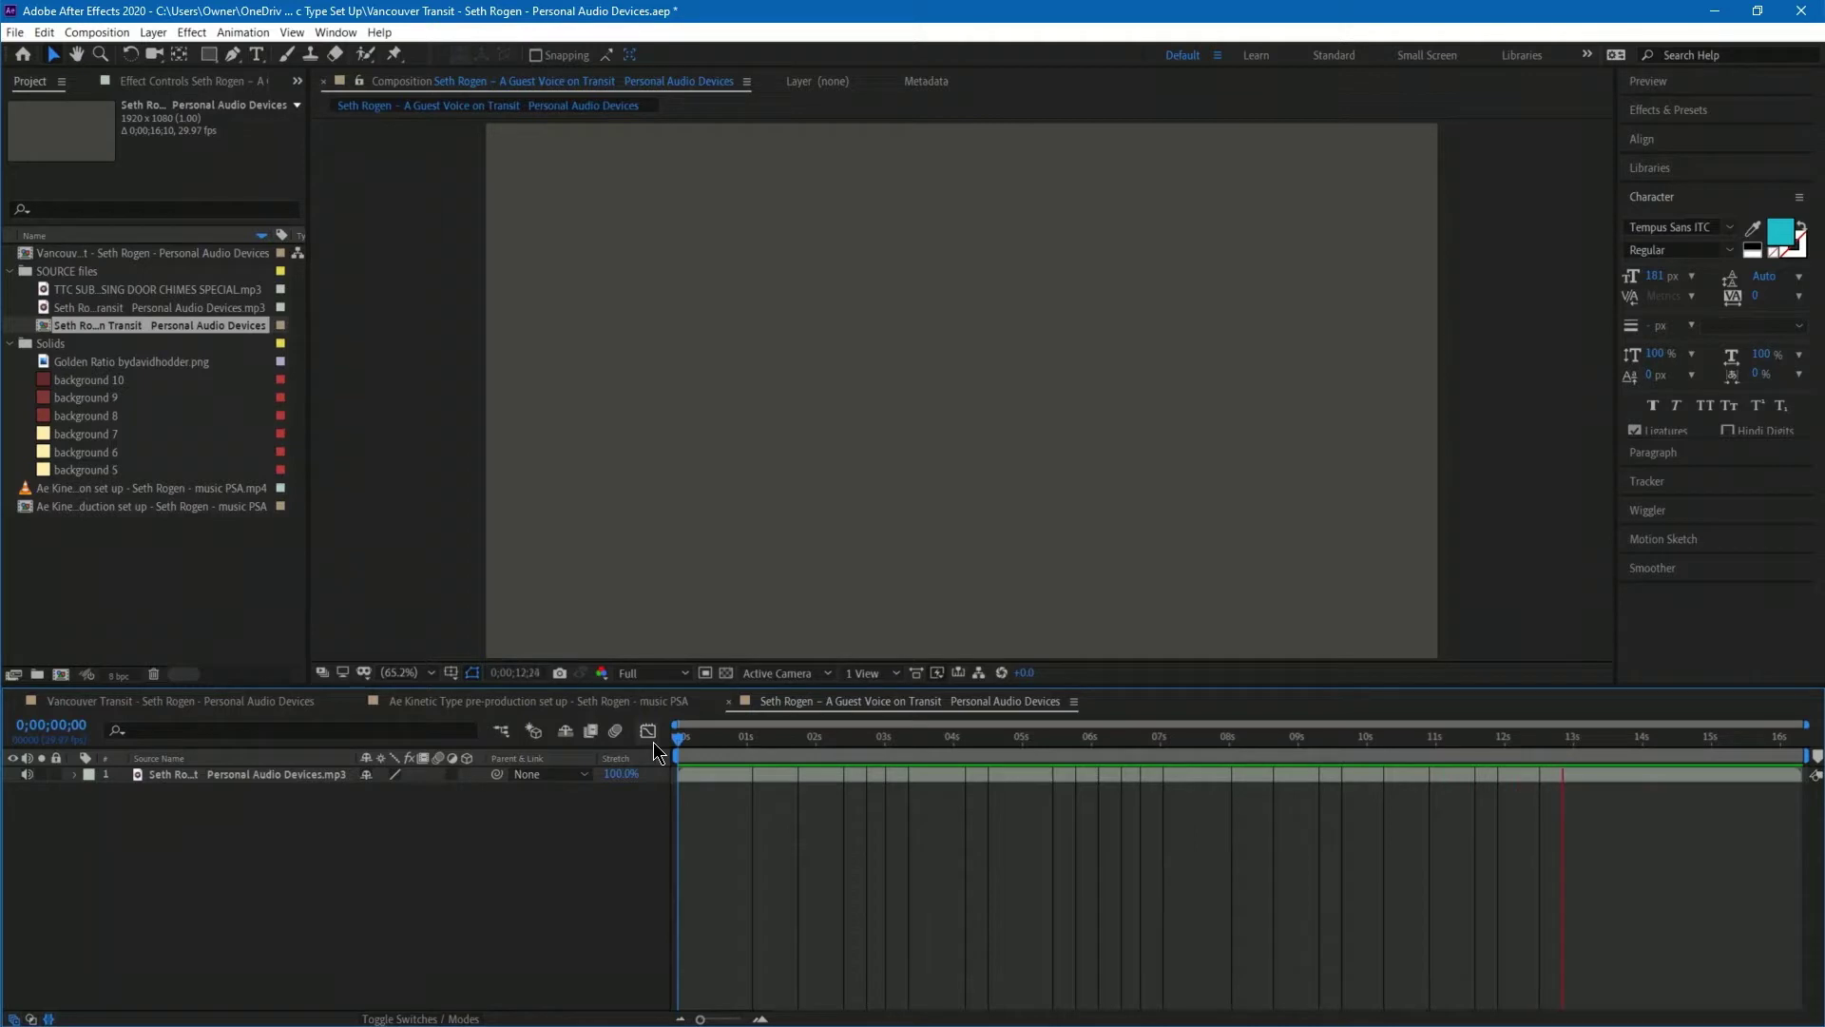
key(KP_Multiply)
key(KP_Multiply)
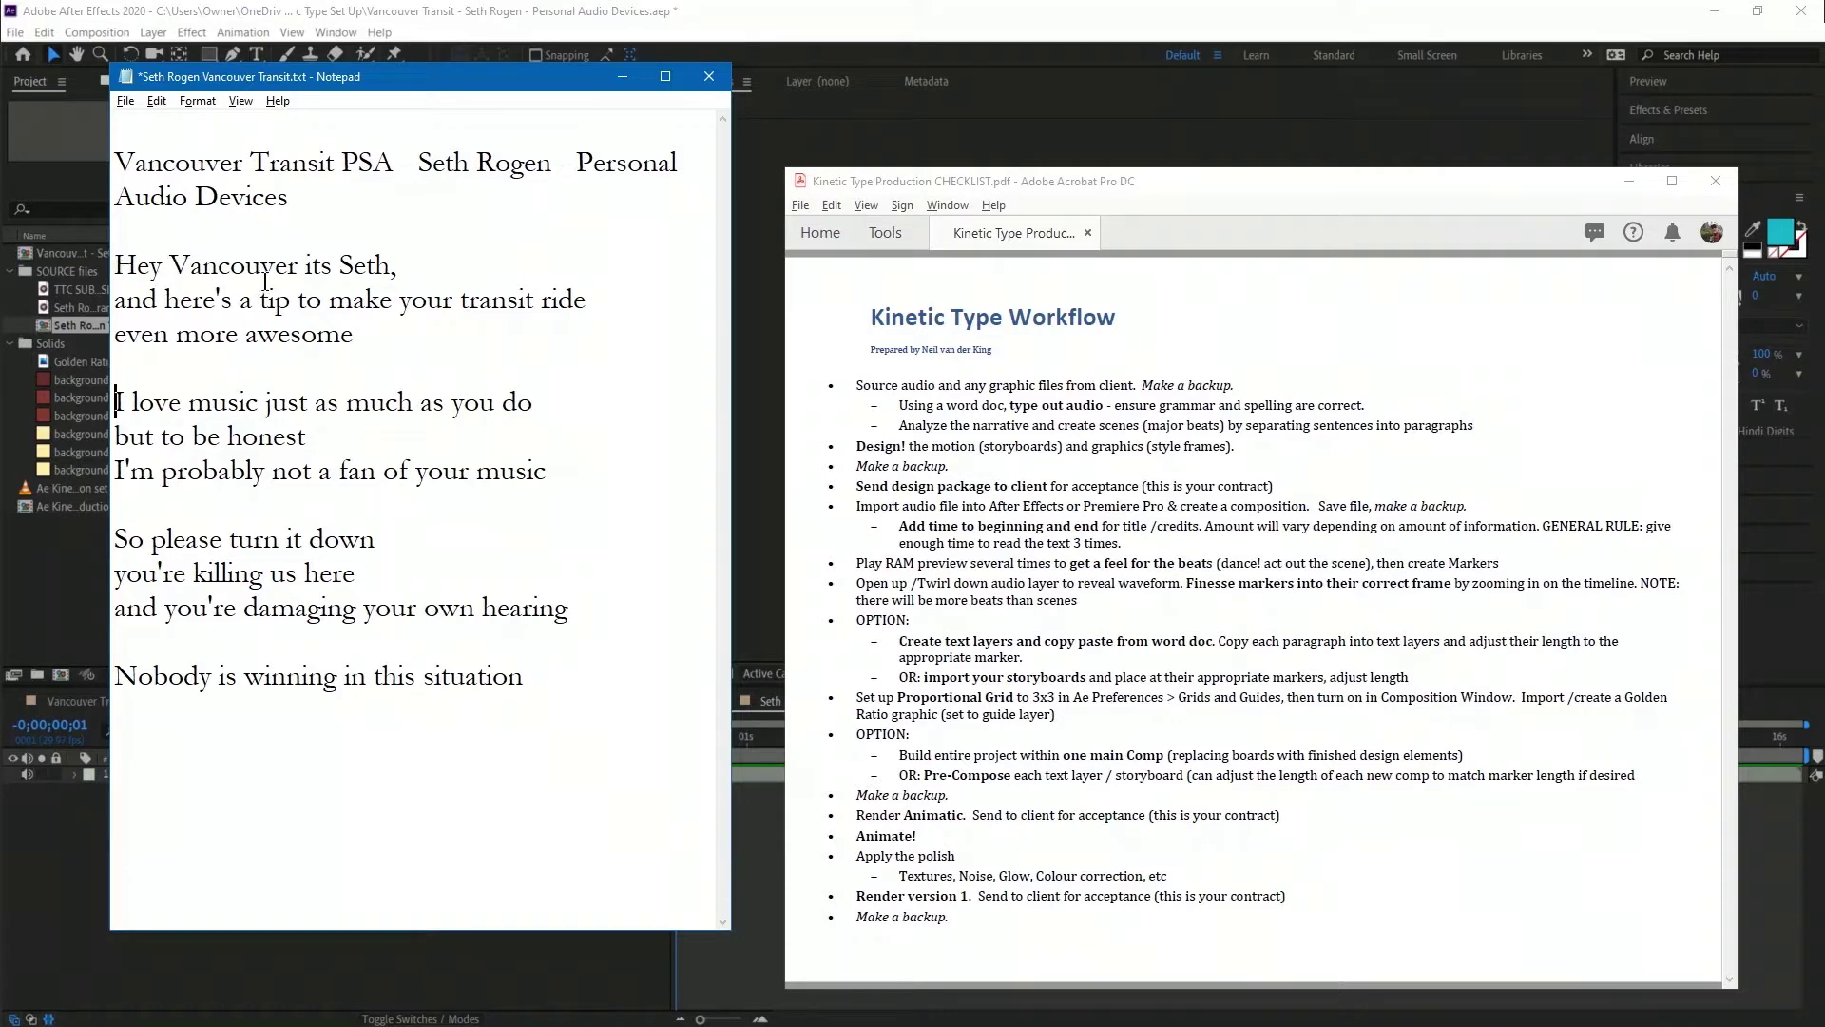
Examine the transcript's four paragraphs in Notepad, highlighting the text to identify each scene.
drag(115, 267, 401, 267)
click(348, 277)
drag(118, 259, 374, 346)
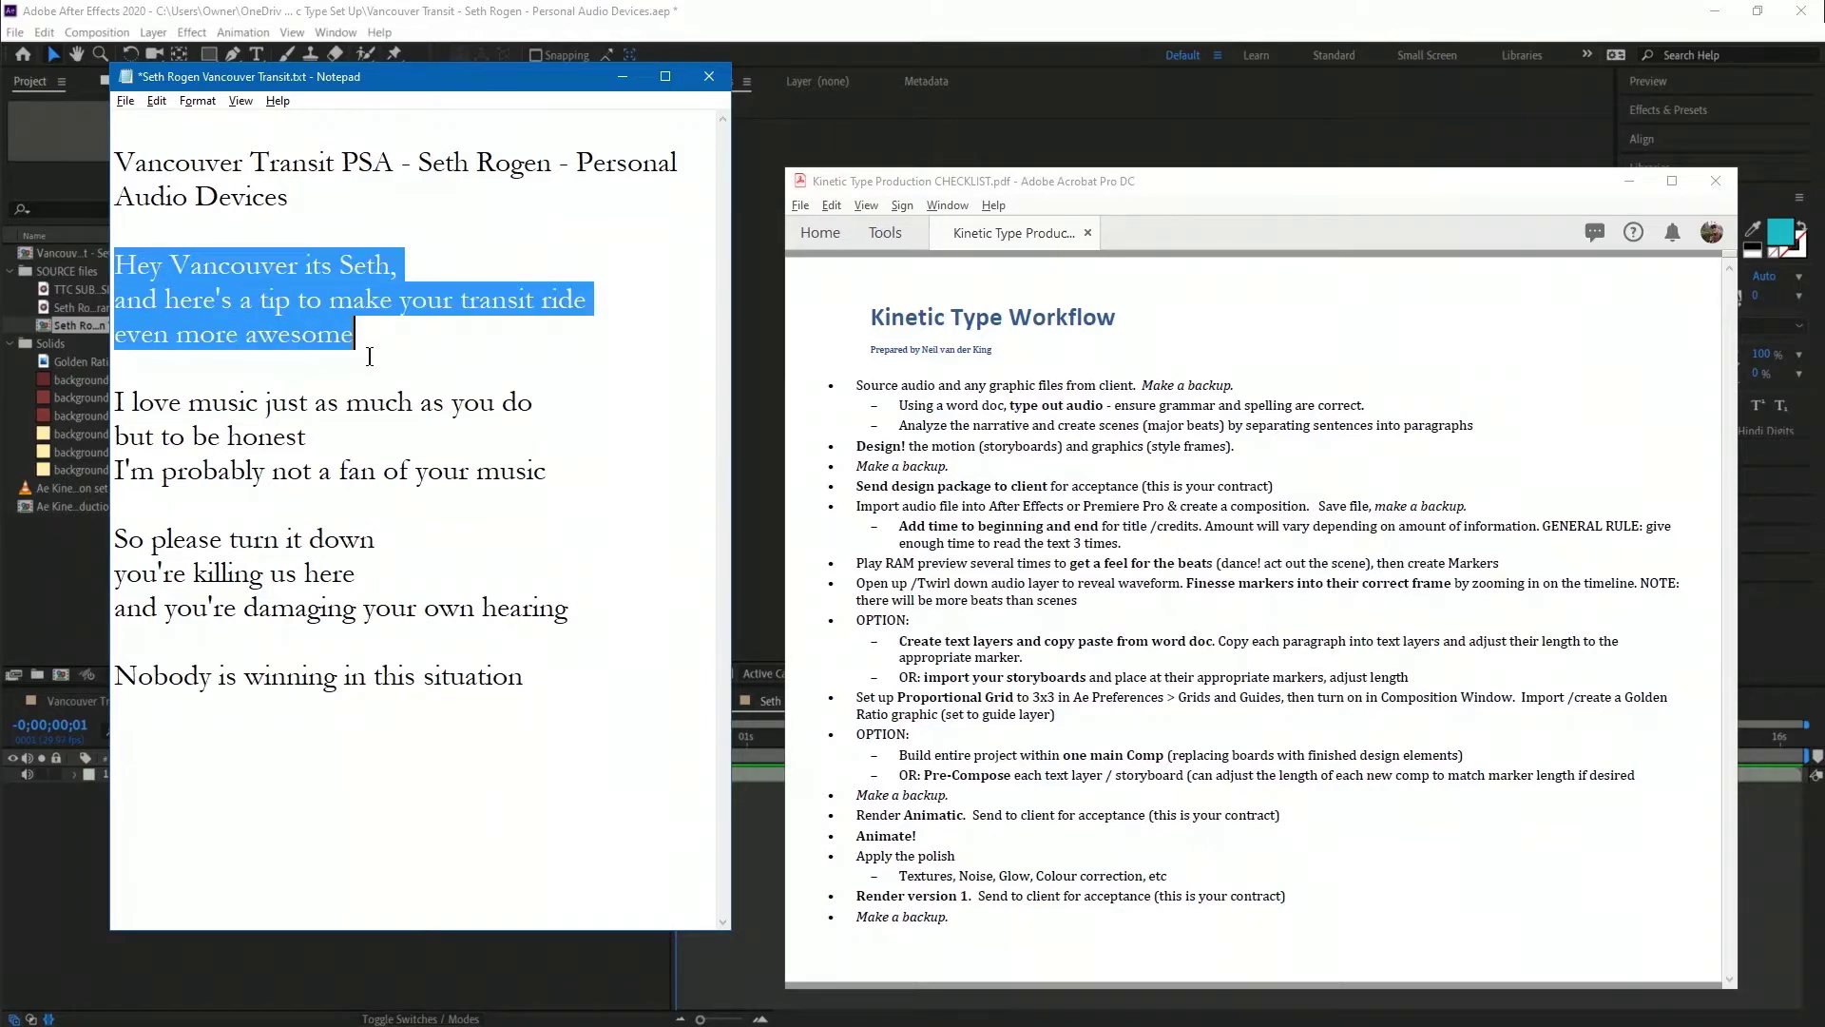
drag(115, 401, 547, 472)
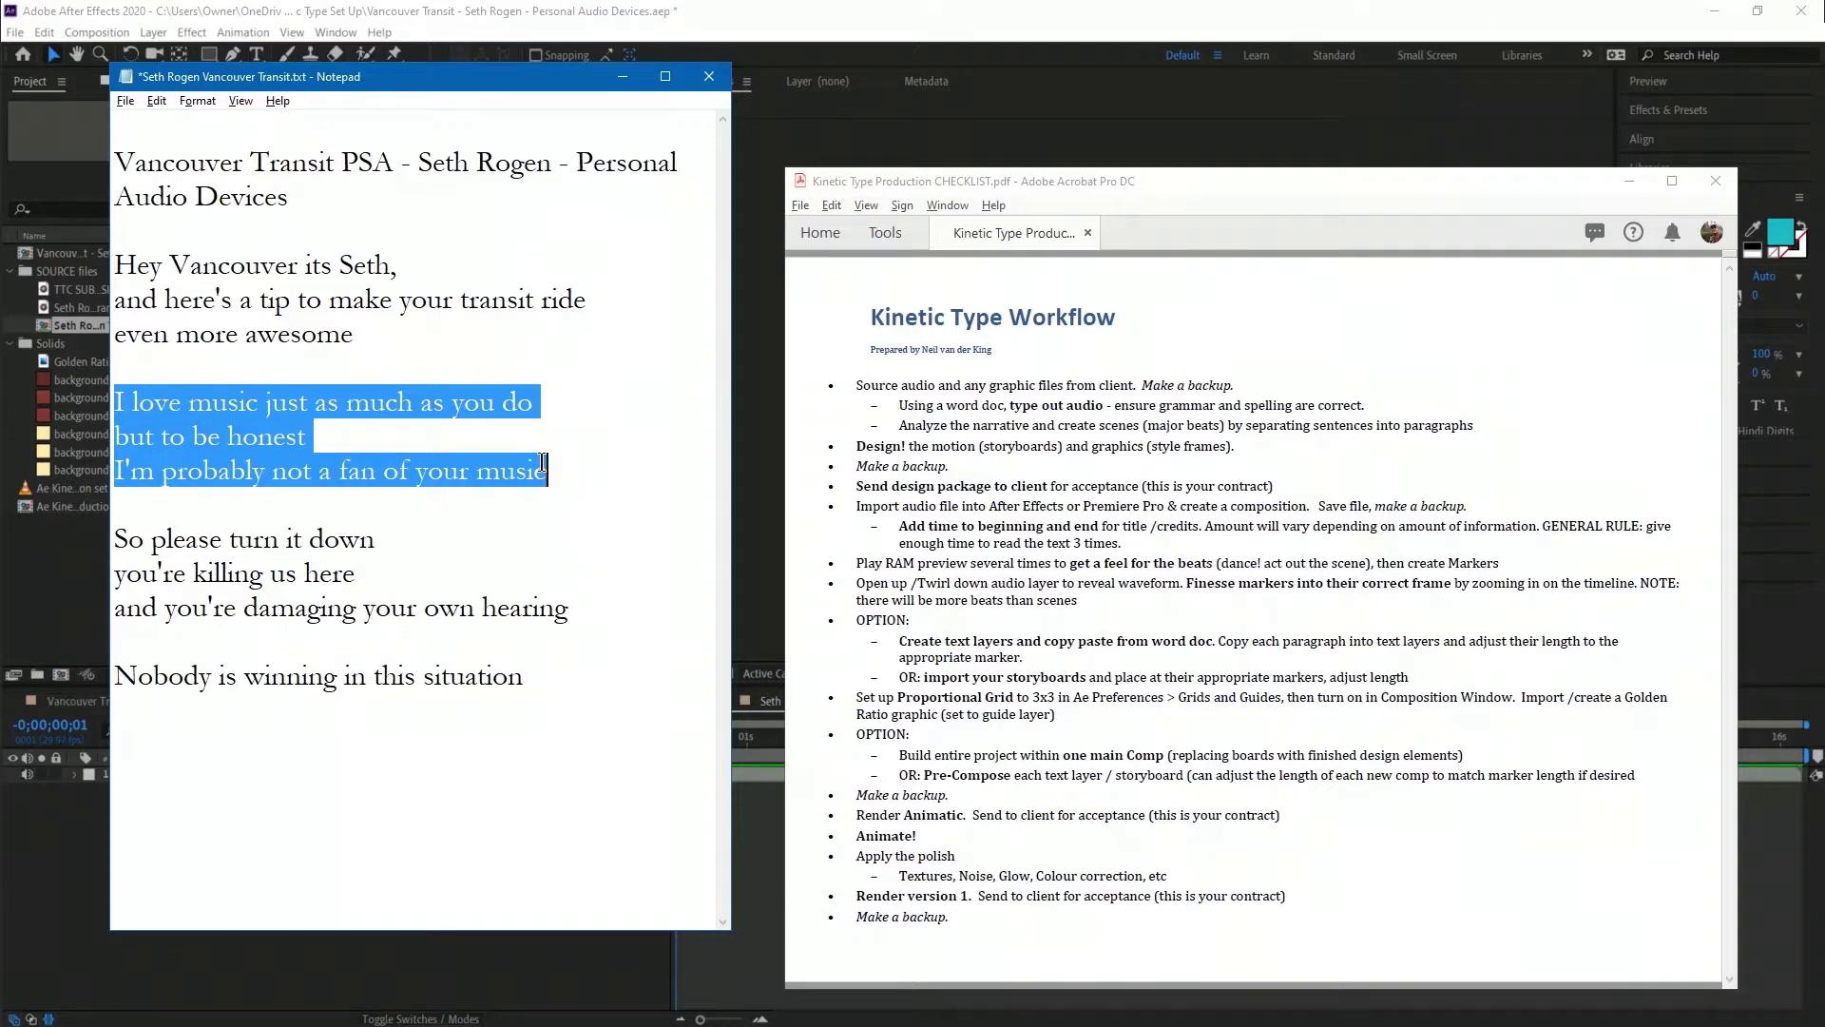
drag(575, 608, 115, 544)
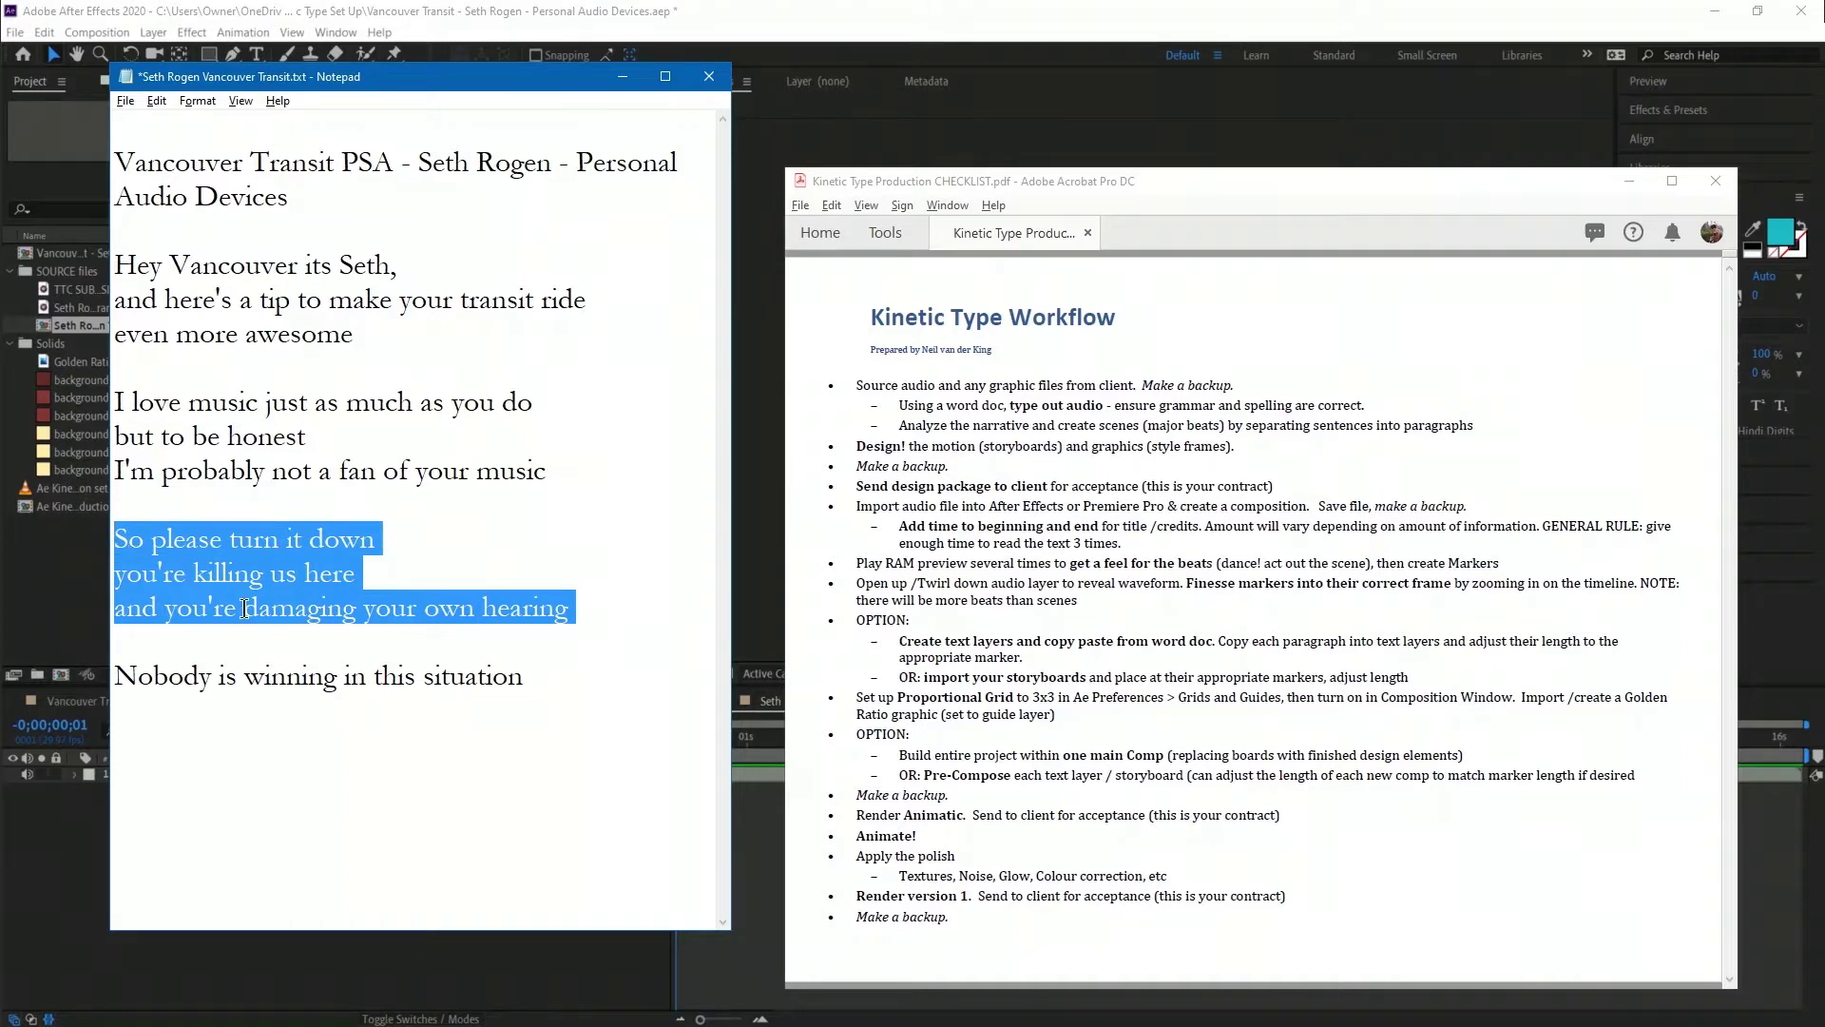
click(210, 518)
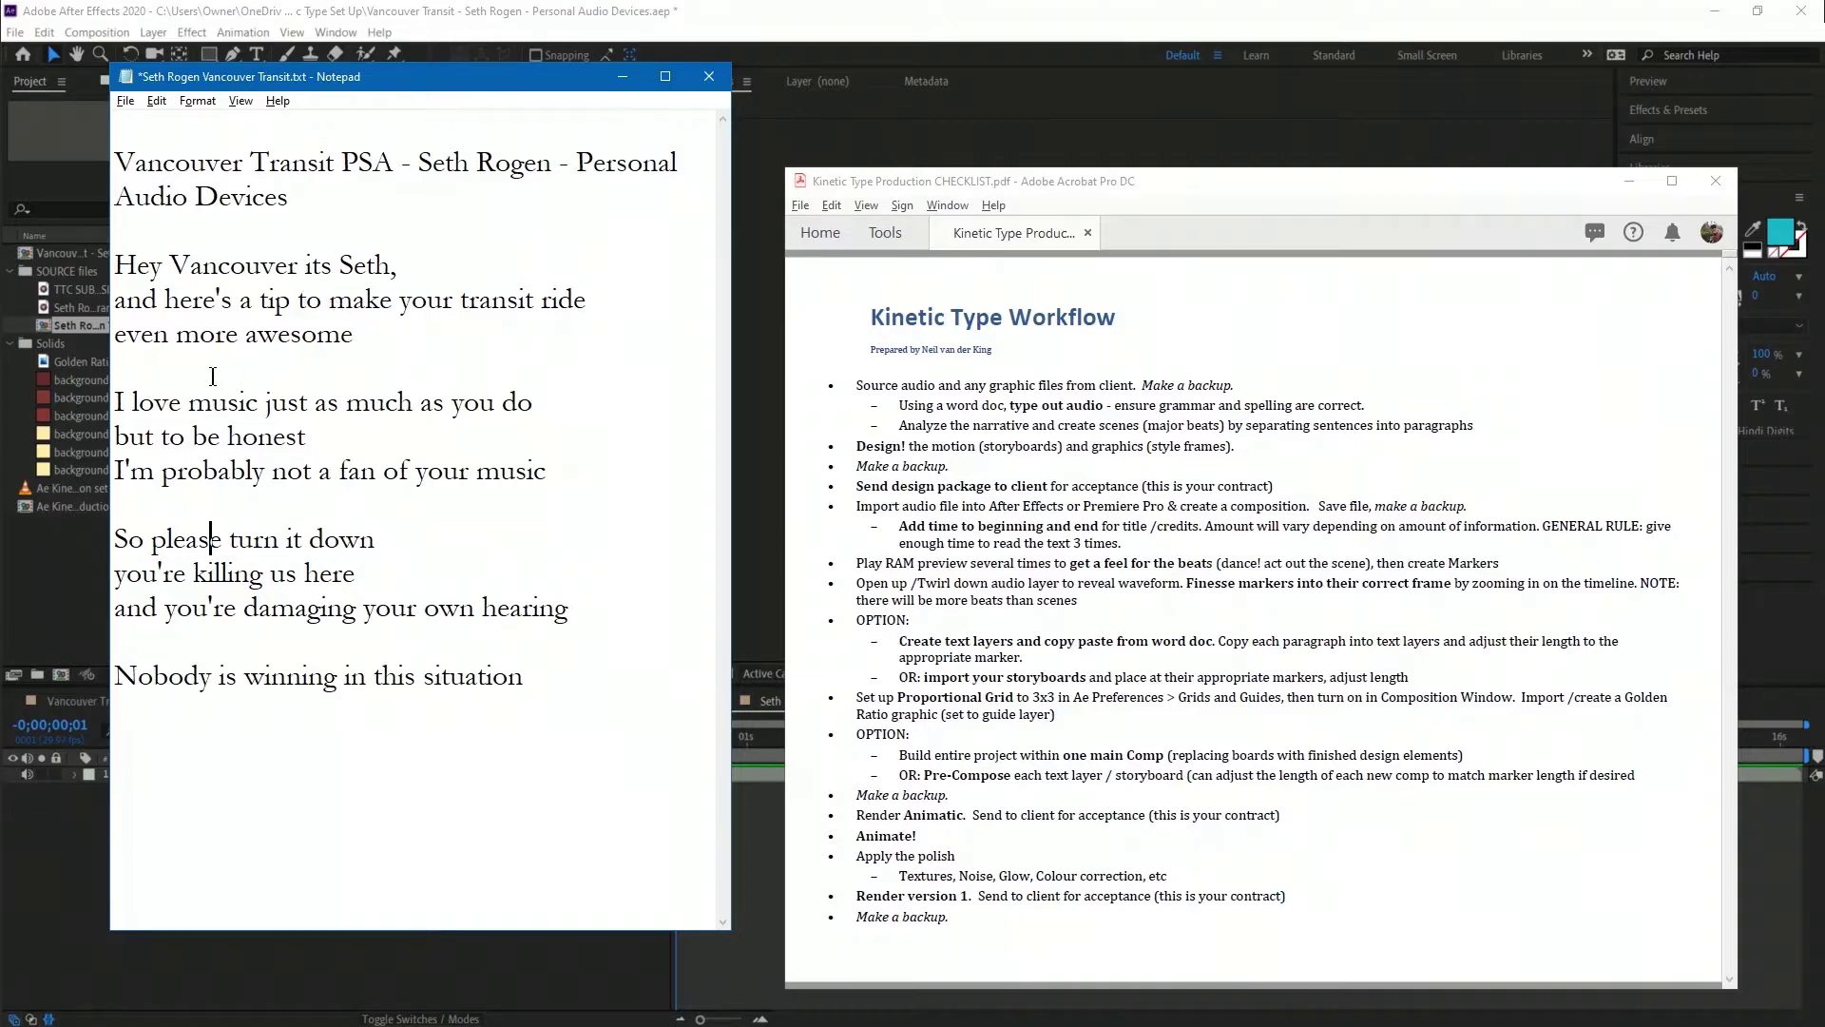
drag(155, 402, 478, 473)
drag(144, 538, 383, 597)
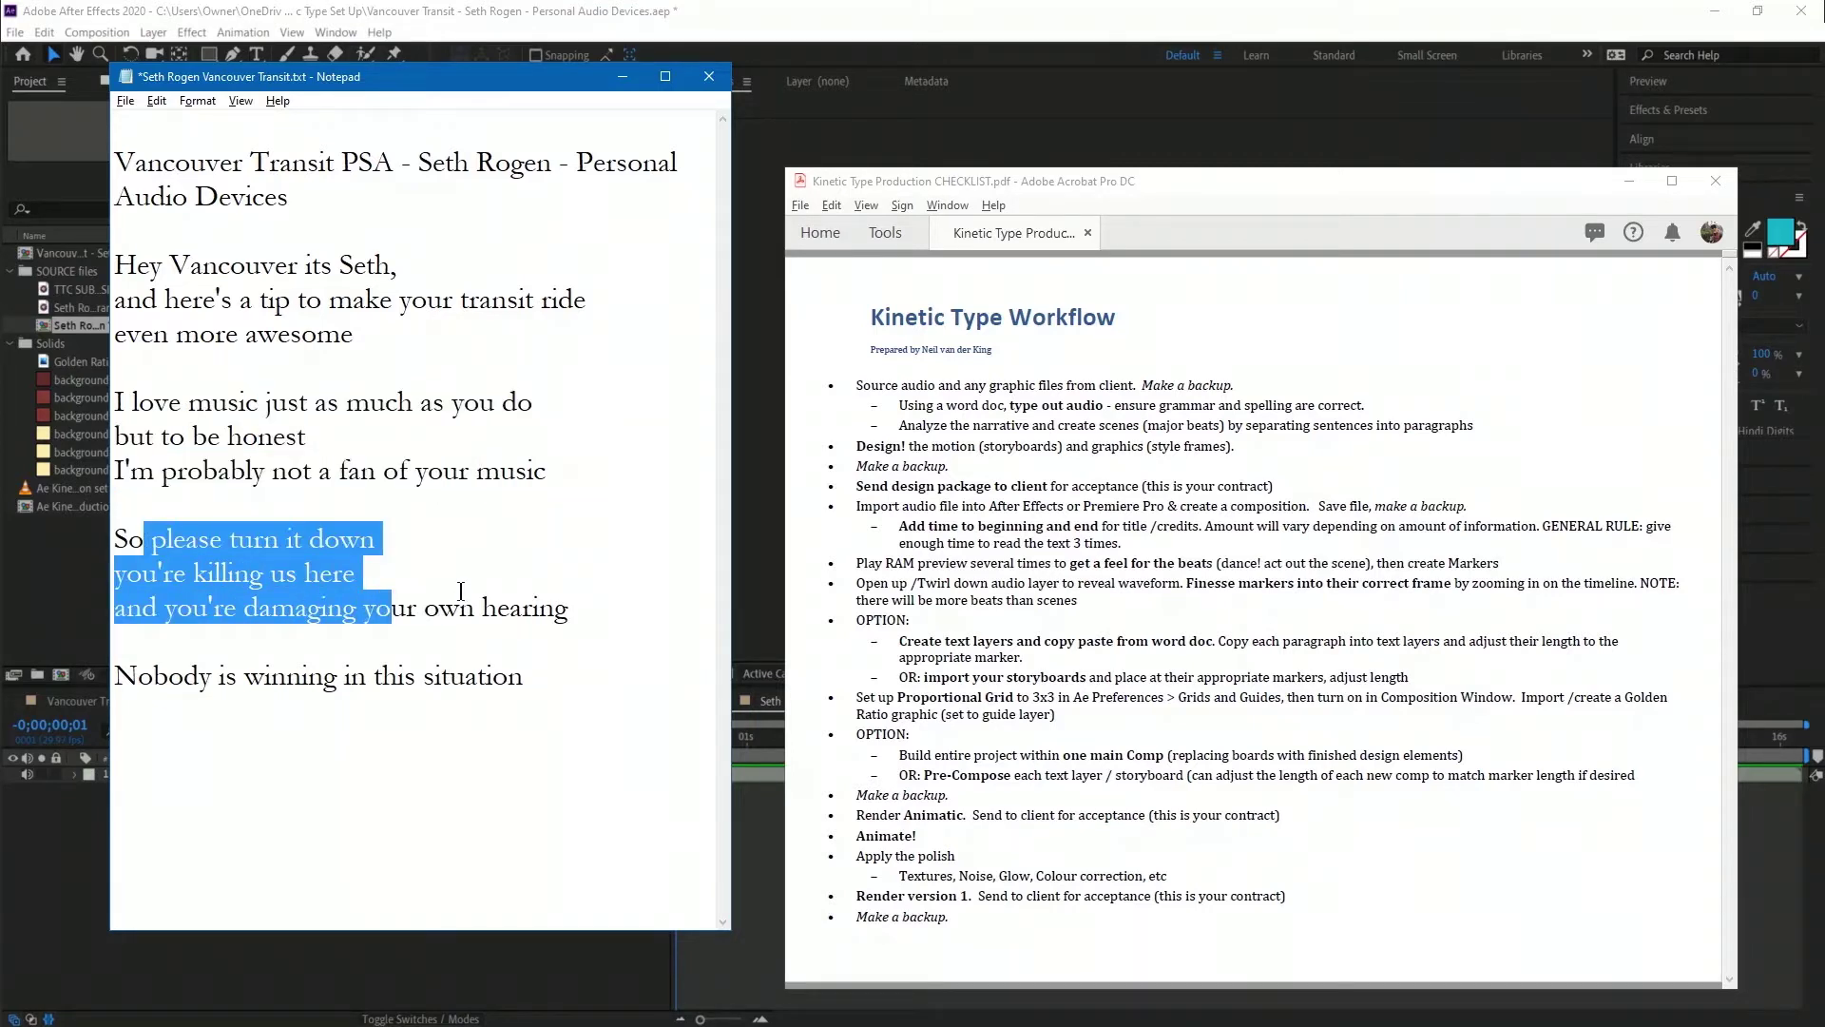
click(461, 607)
drag(323, 607, 119, 537)
click(262, 570)
drag(330, 682, 496, 680)
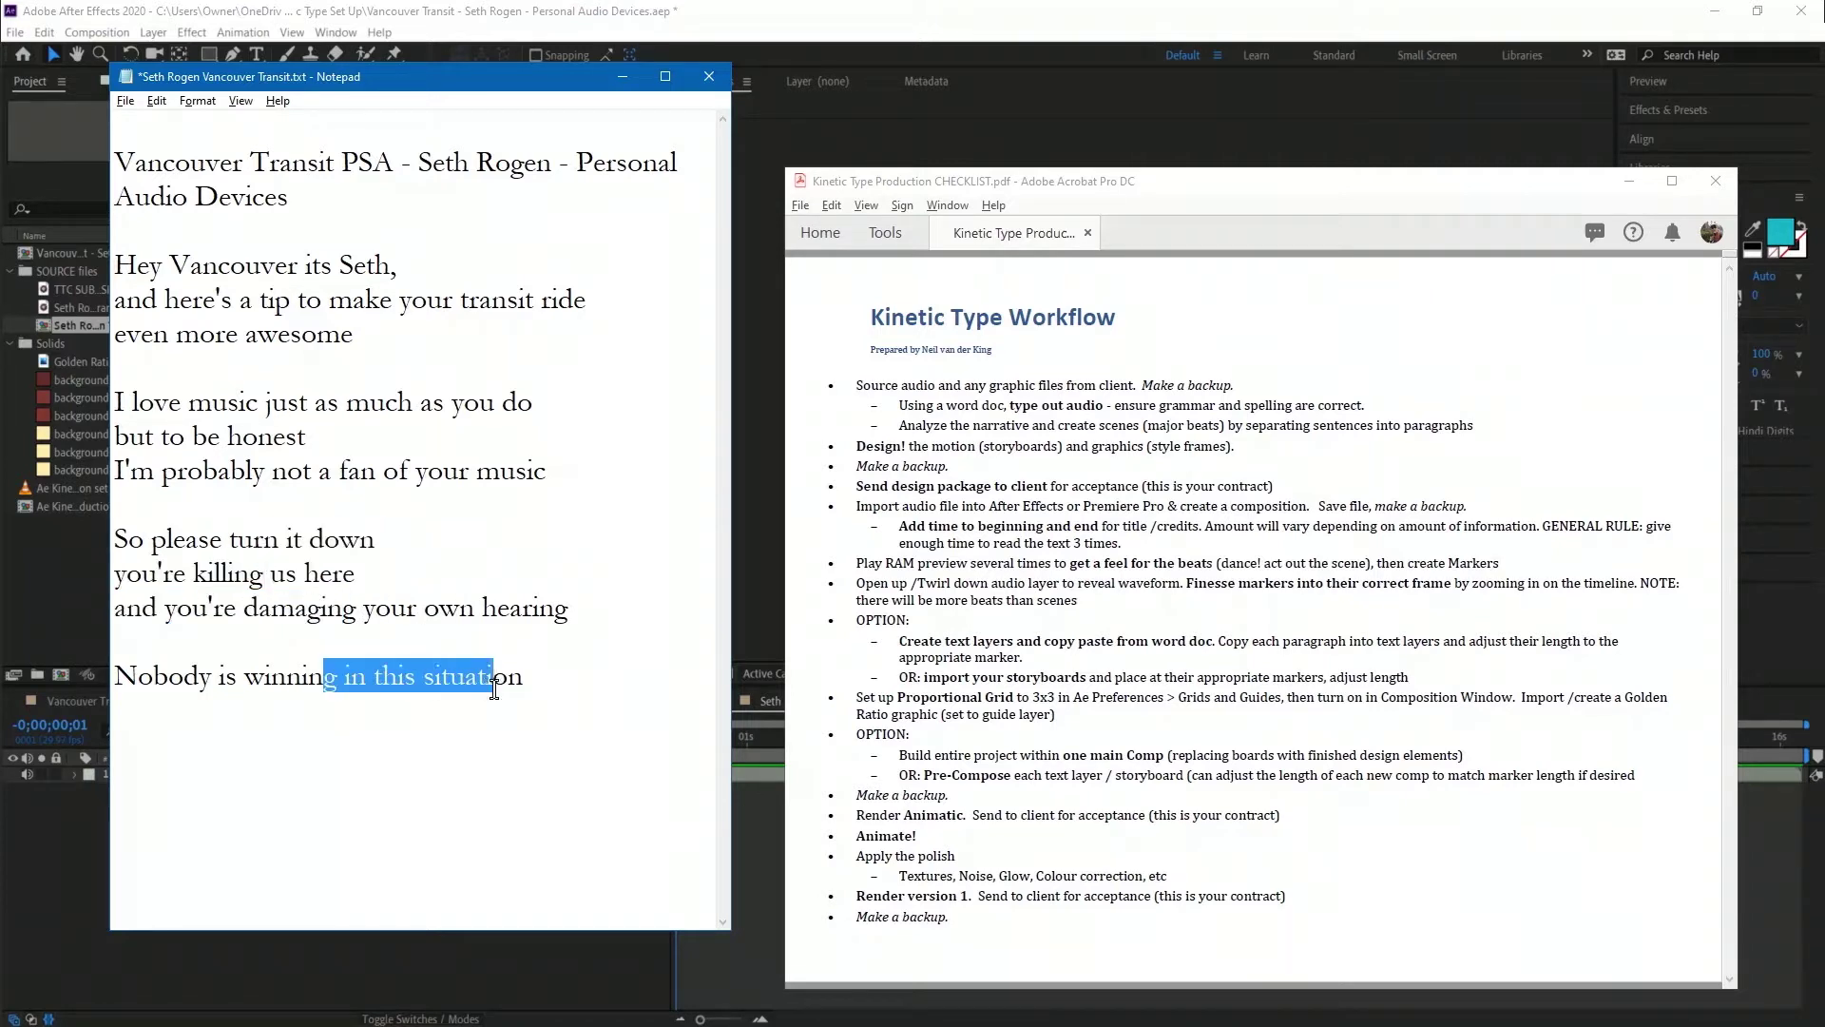
click(494, 678)
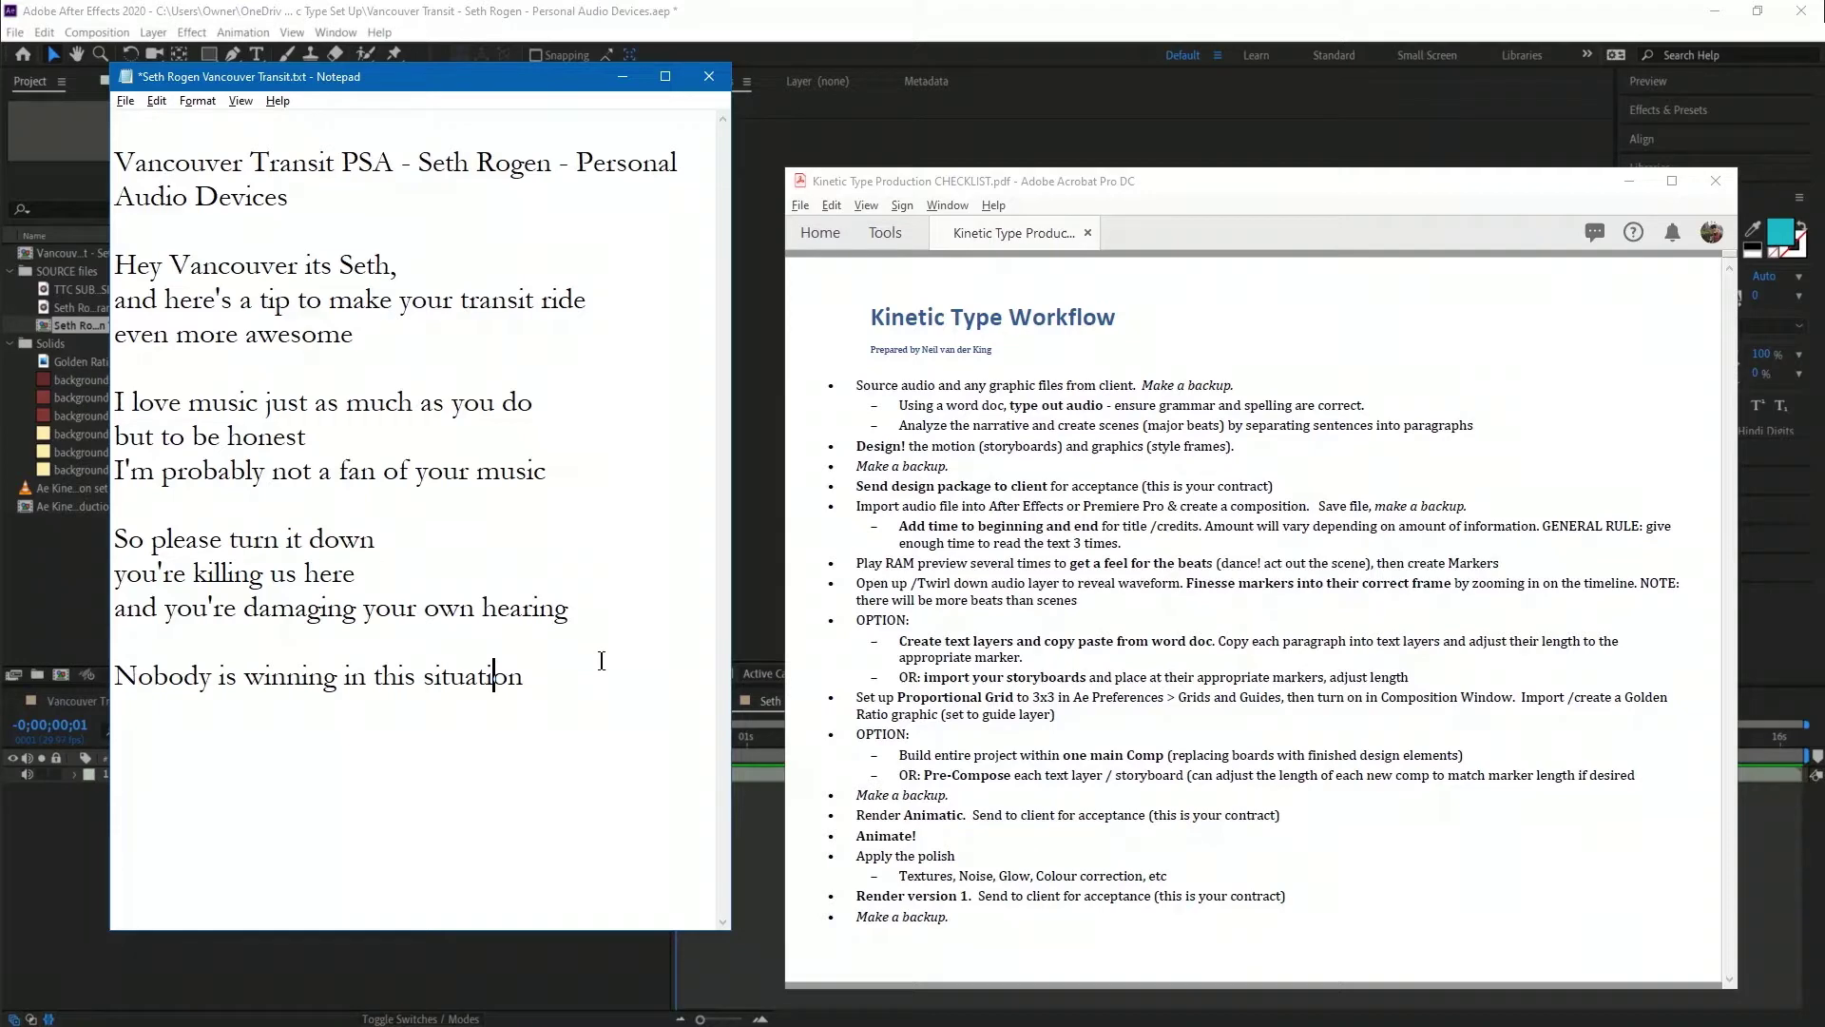
Return to After Effects, play the audio preview from 0;00;00;00 and add composition markers on the major beats.
click(748, 784)
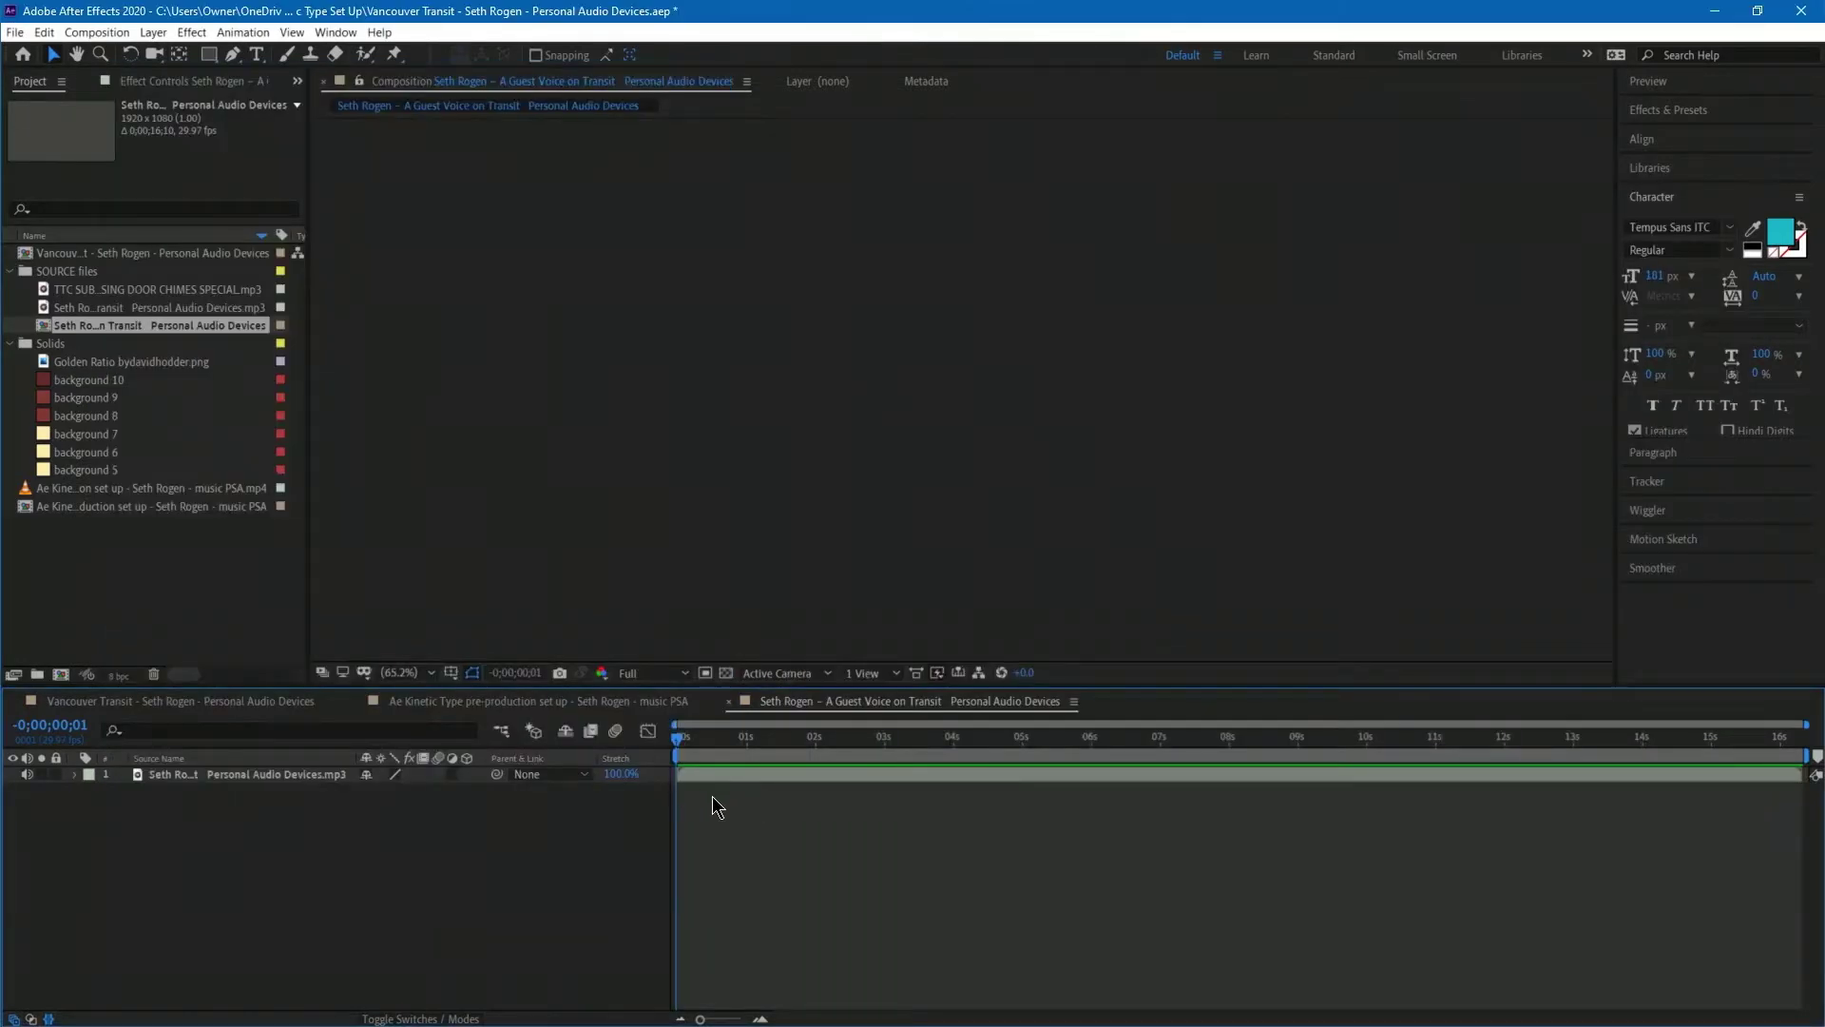
click(691, 735)
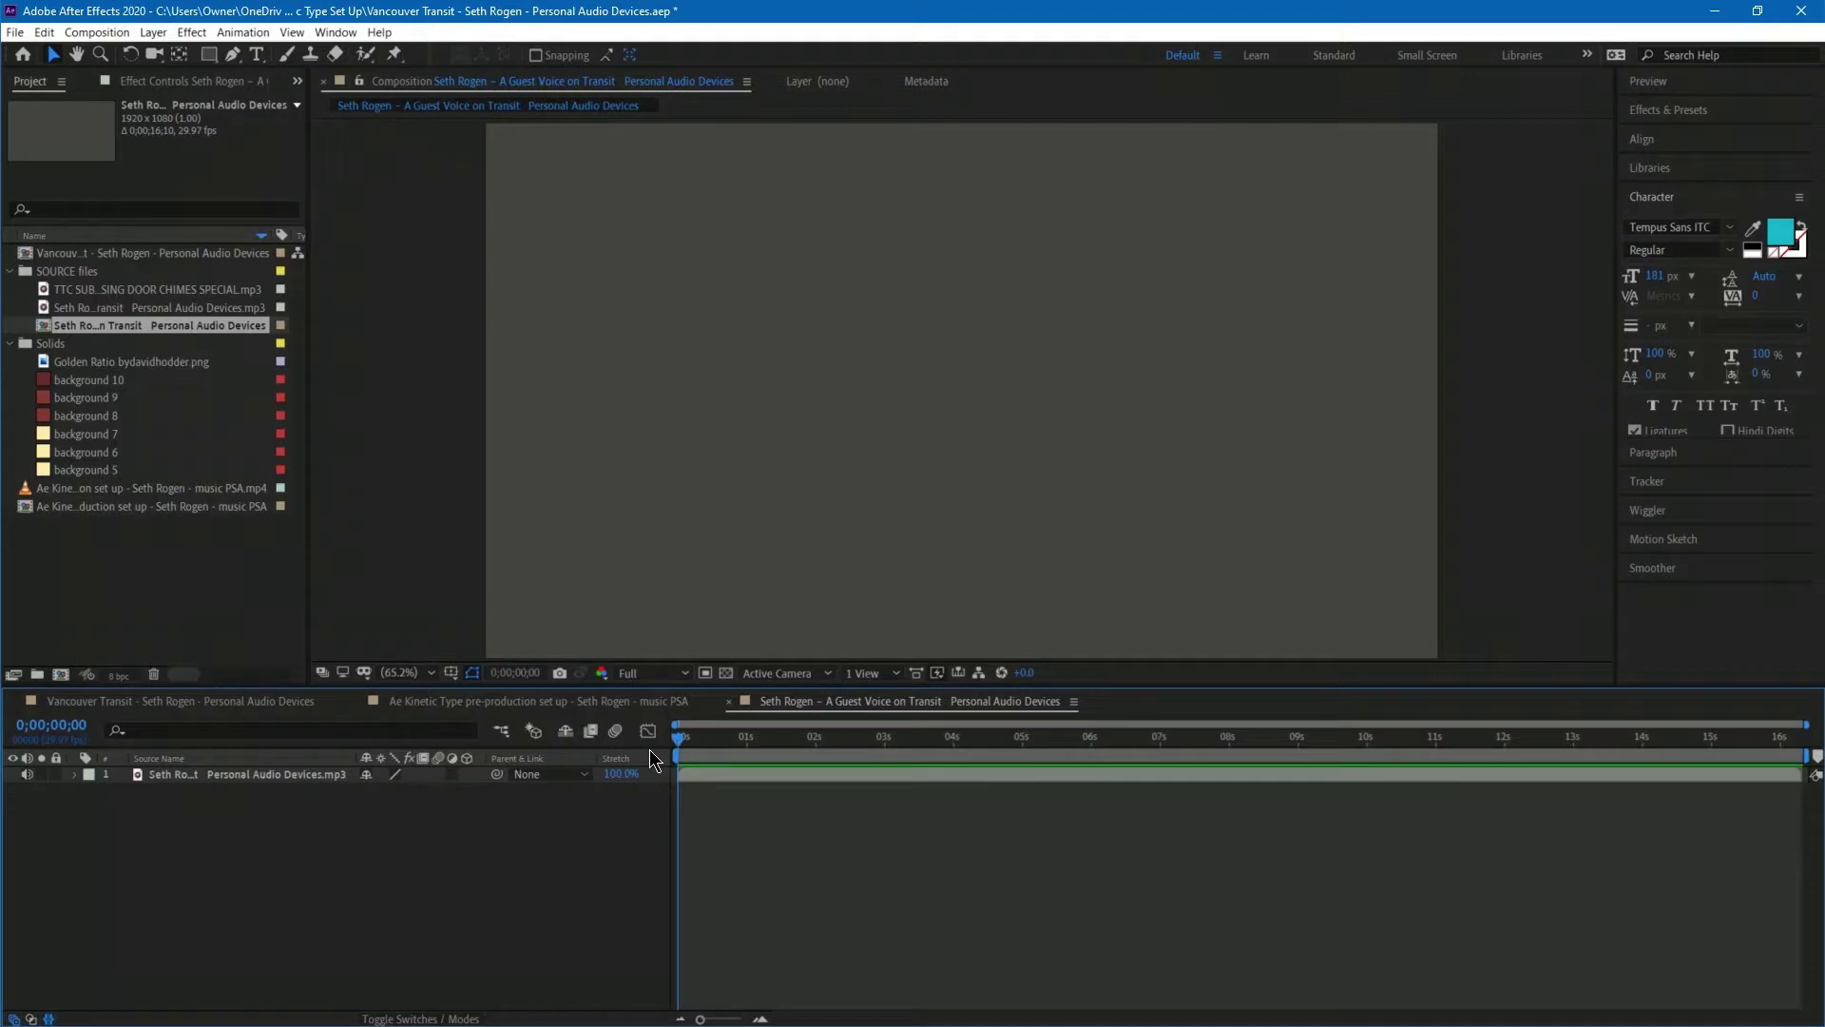
key(space)
key(KP_Multiply)
key(KP_Multiply)
key(KP_Multiply)
key(KP_Multiply)
key(KP_Multiply)
key(KP_Multiply)
key(KP_Multiply)
key(KP_Multiply)
key(KP_Multiply)
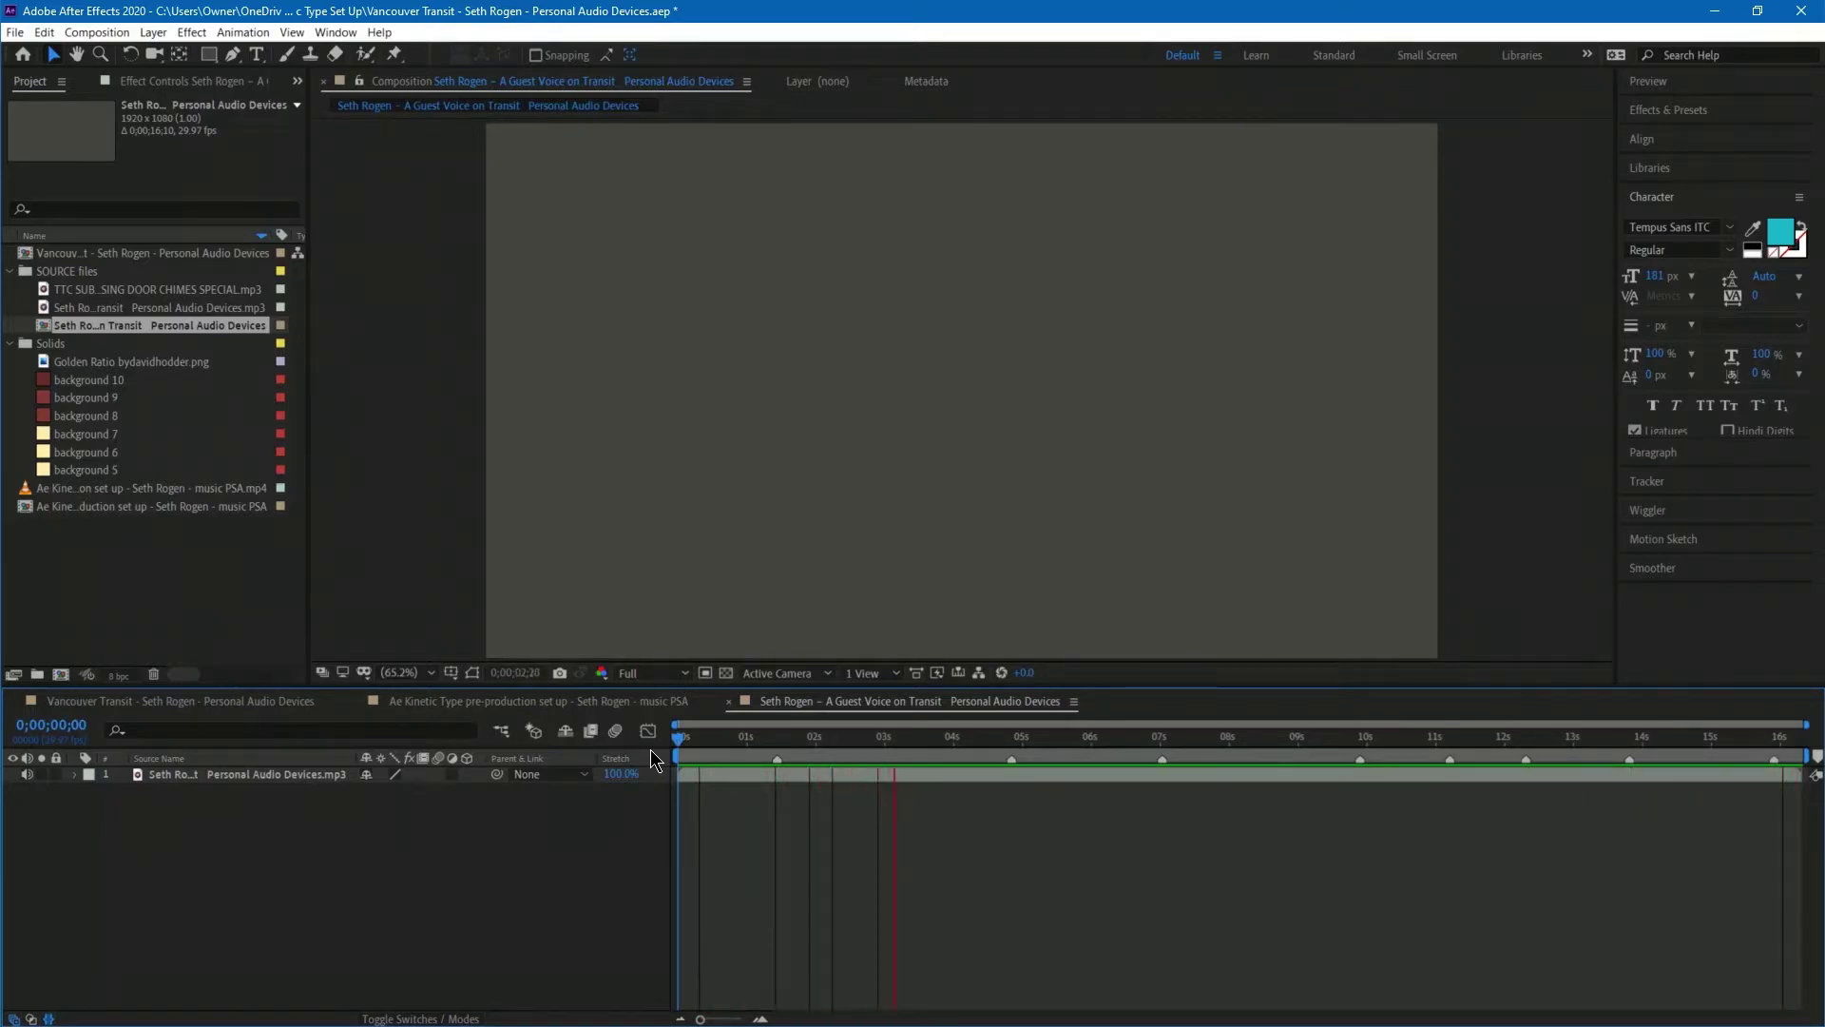
Check the new composition markers against the audio during playback, and park the playhead at 0;00;04;10.
key(KP_Multiply)
key(KP_Multiply)
key(KP_Multiply)
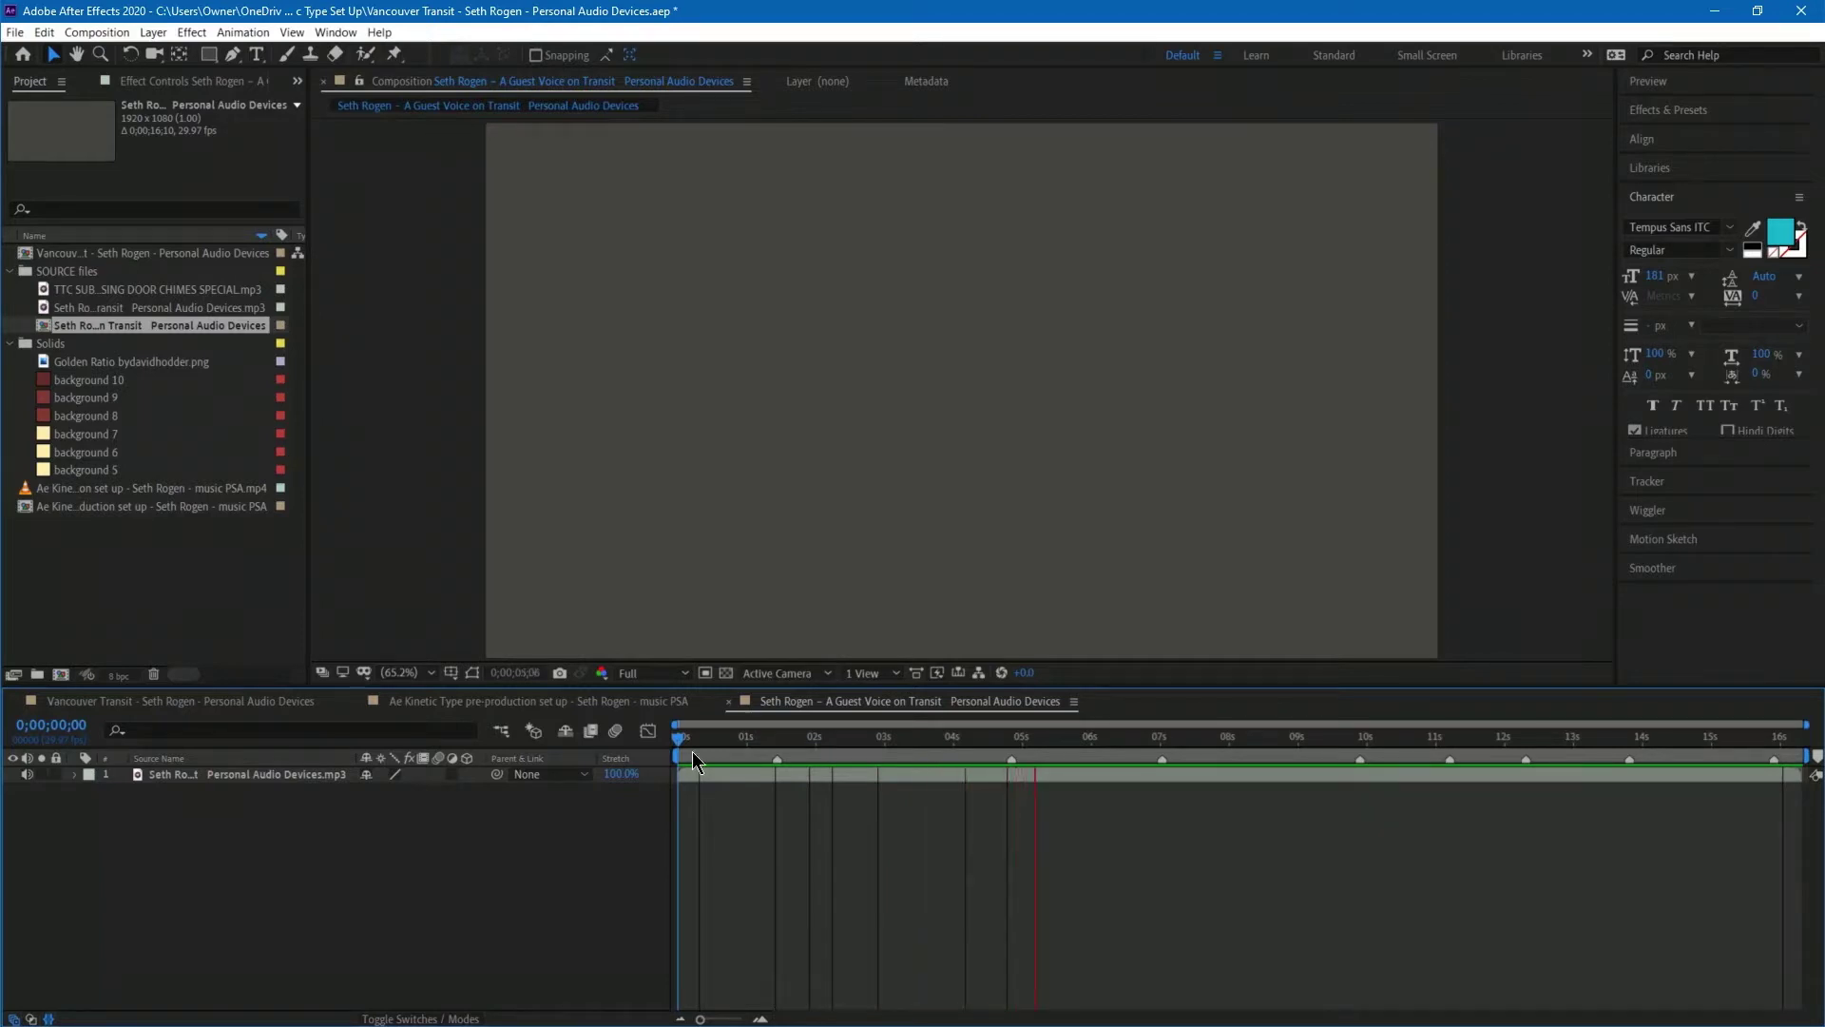
key(KP_Multiply)
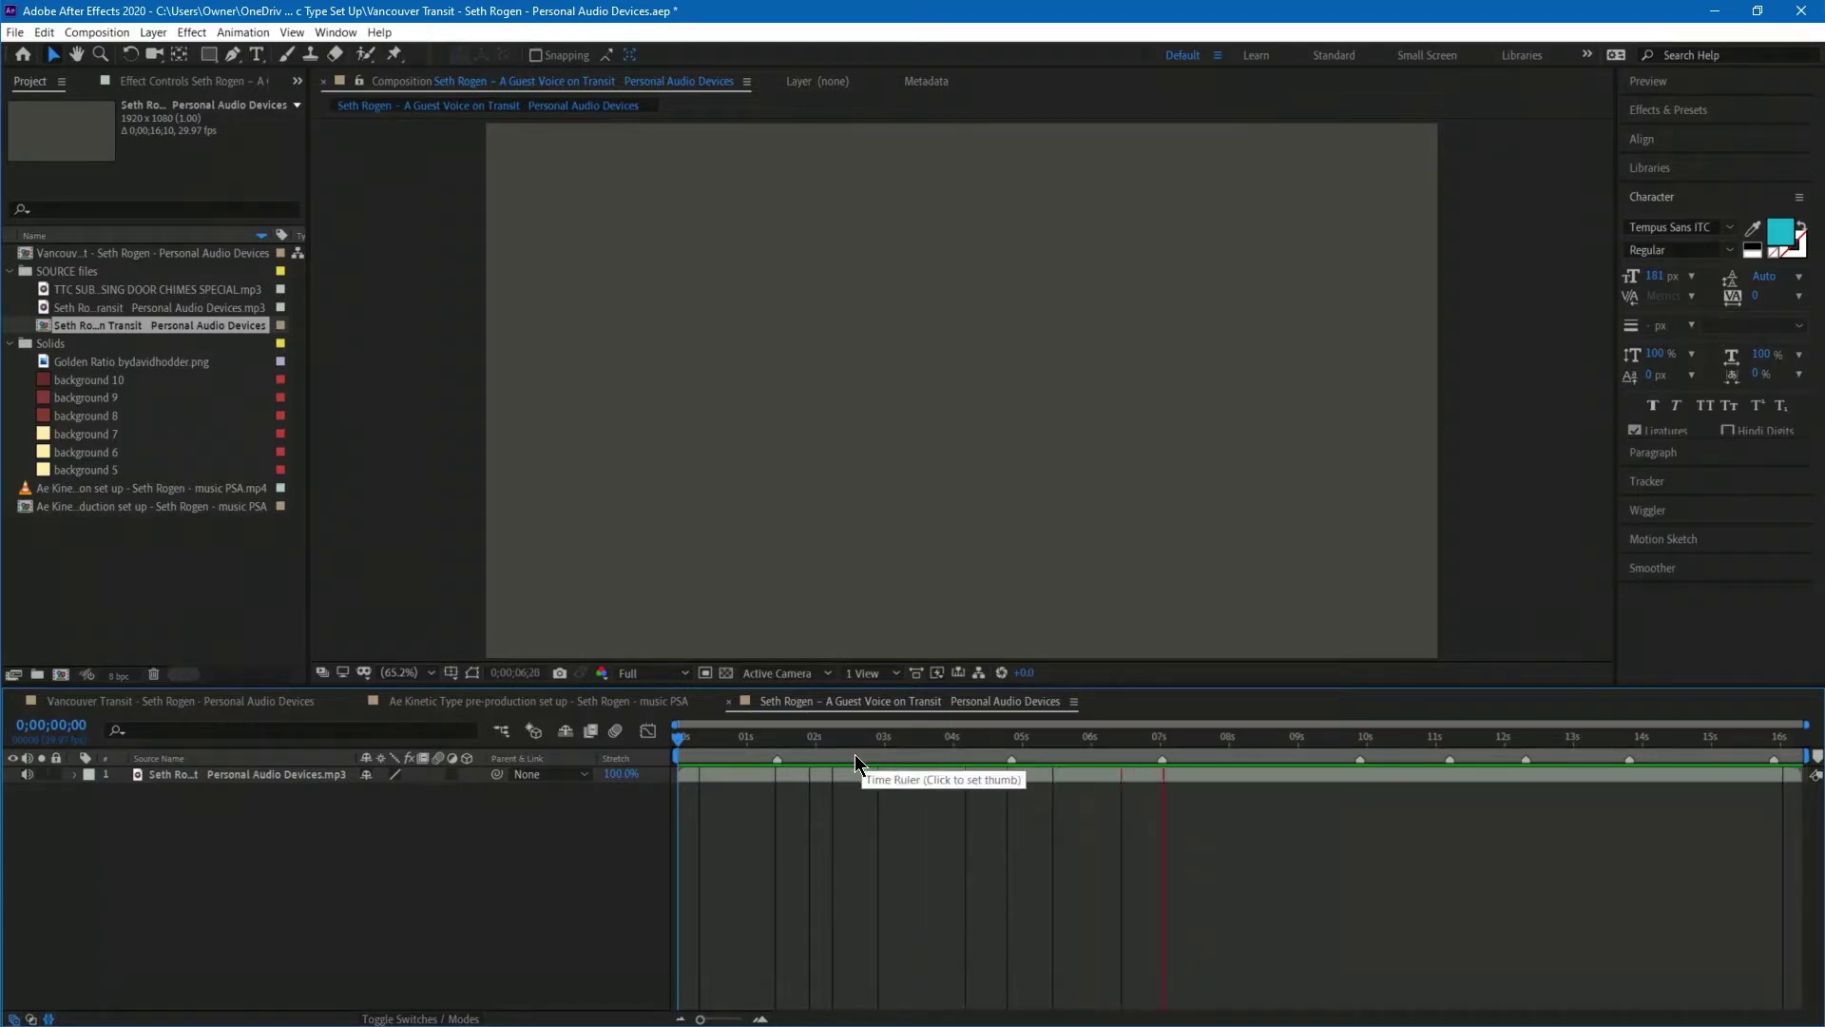
key(KP_Multiply)
key(KP_Multiply)
key(KP_Multiply)
key(KP_Multiply)
key(KP_Multiply)
key(KP_Multiply)
key(KP_Multiply)
key(KP_Multiply)
key(KP_Multiply)
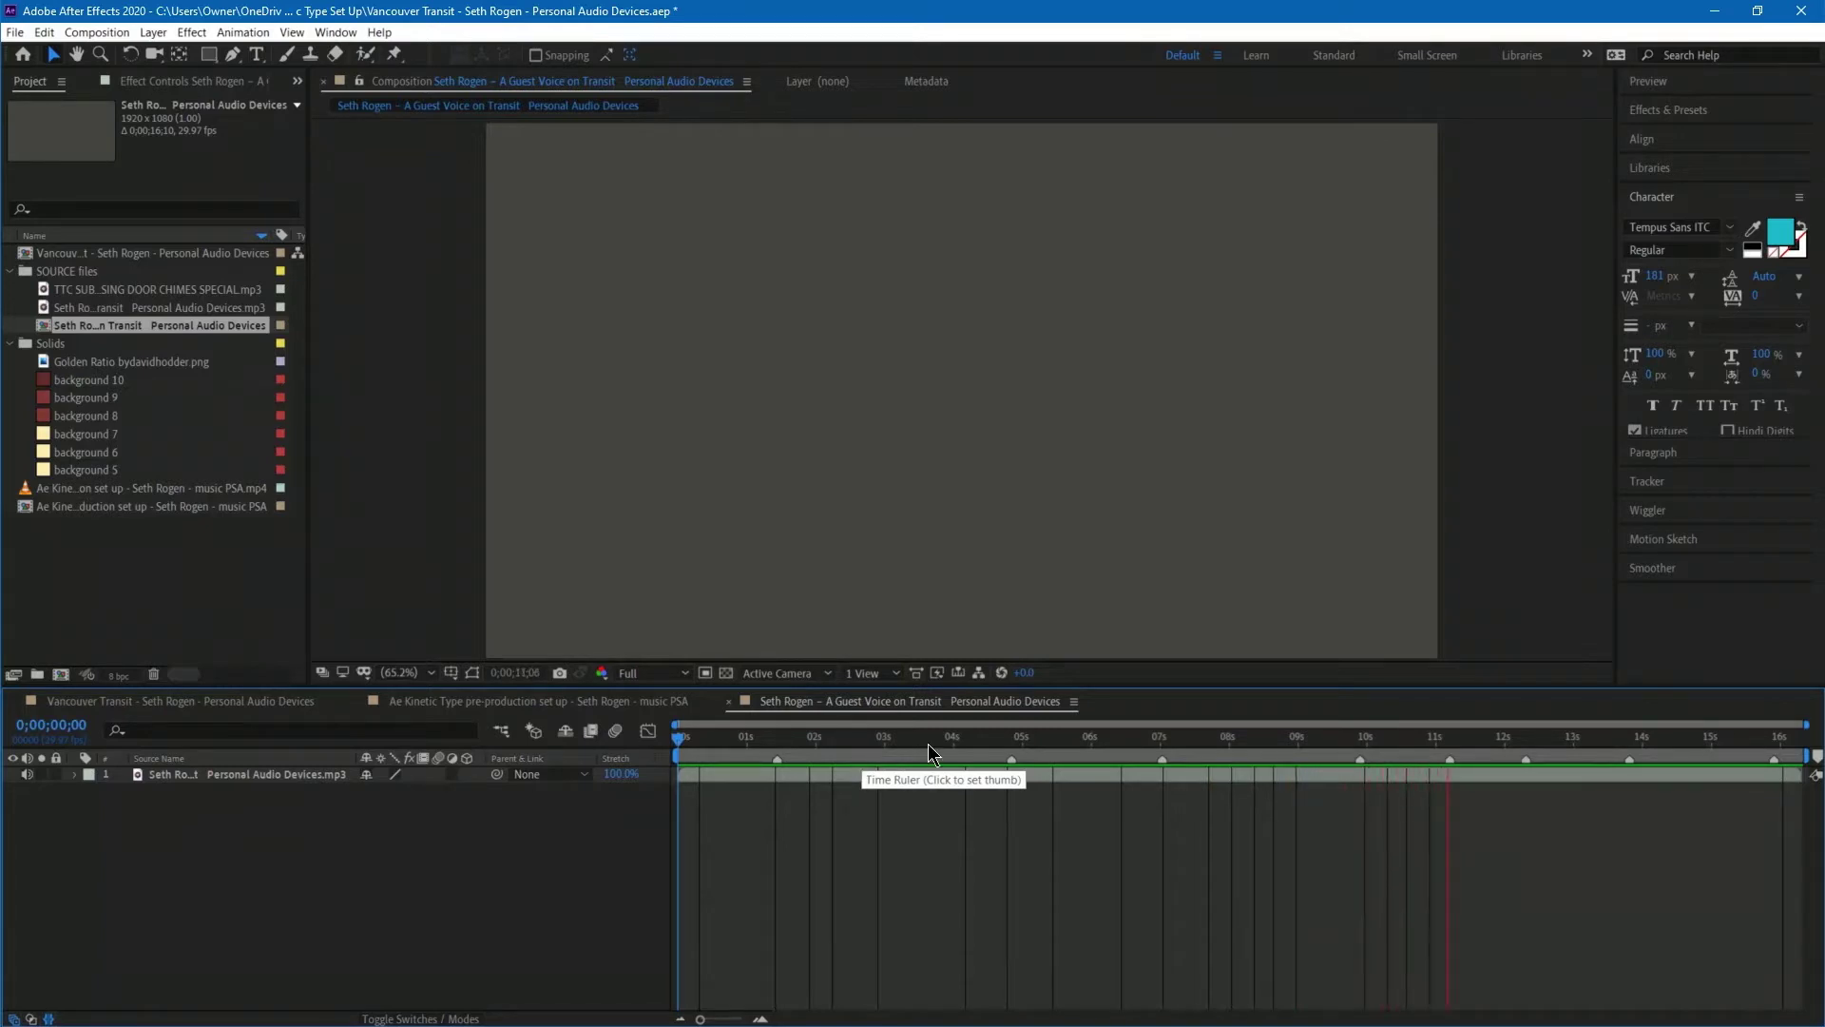
click(976, 738)
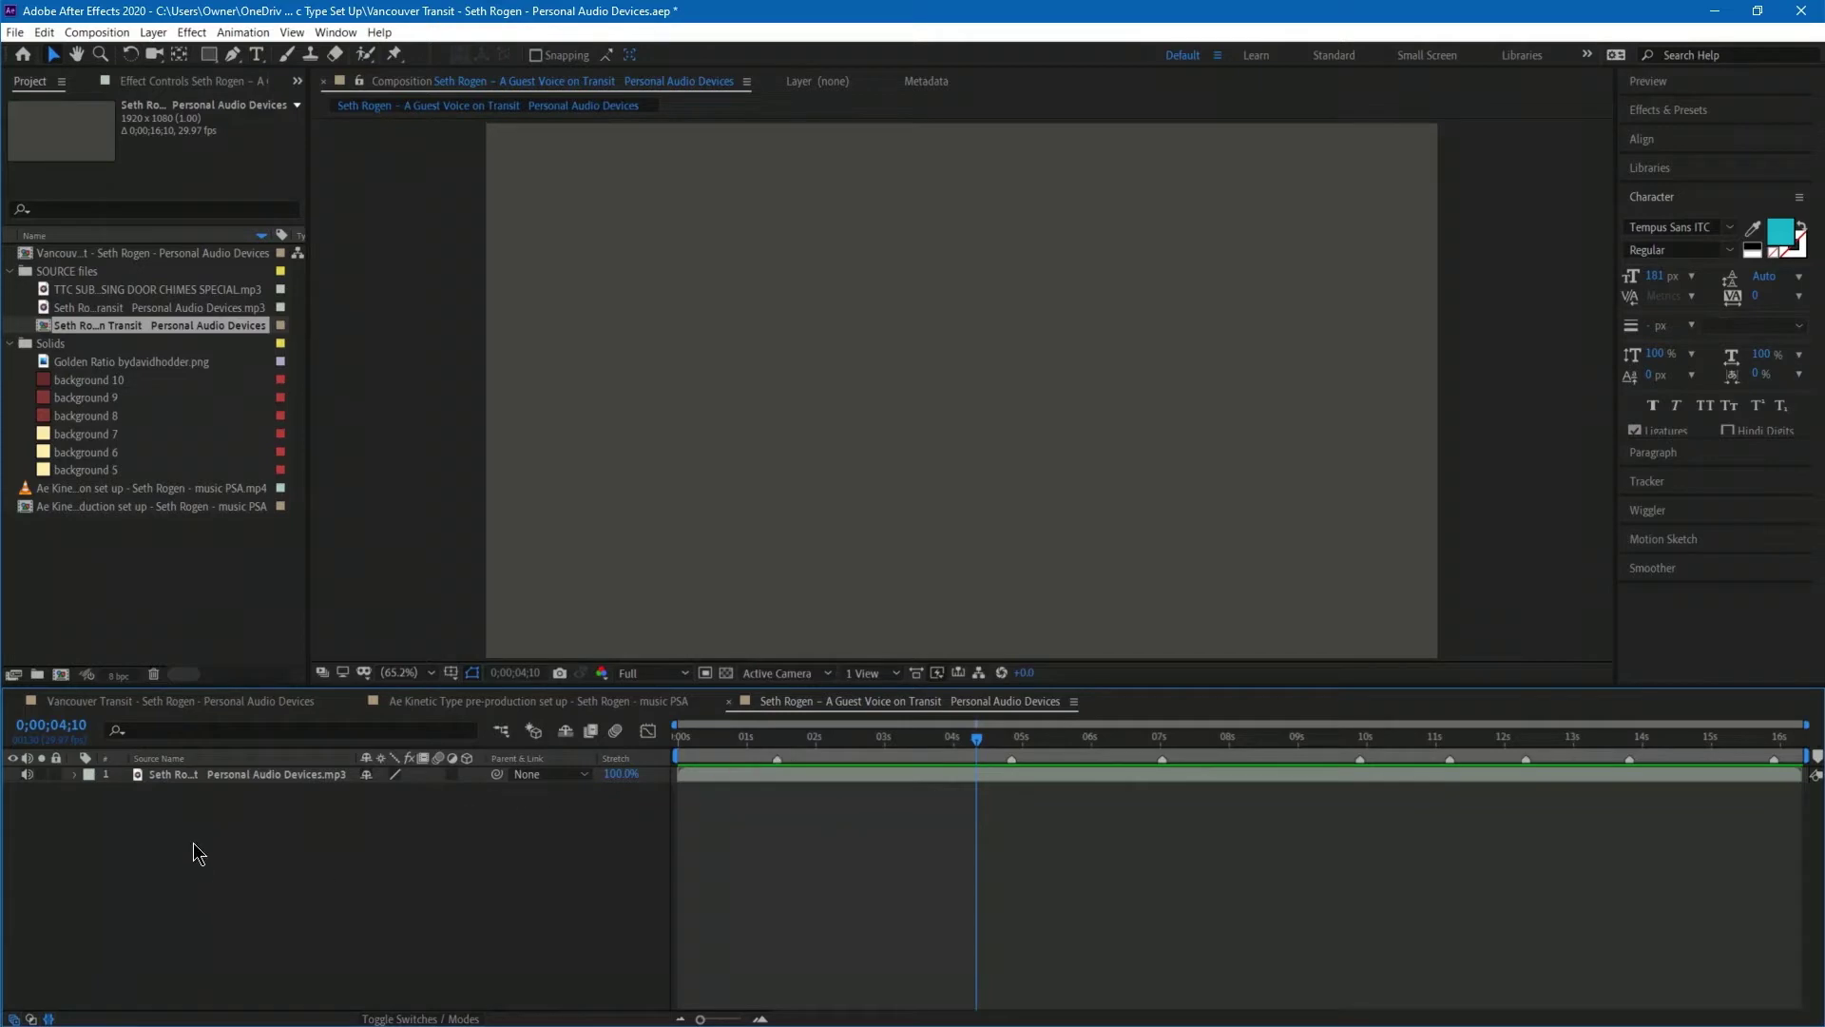
Reveal the waveform of the audio layer in the timeline.
click(75, 775)
click(92, 793)
click(108, 824)
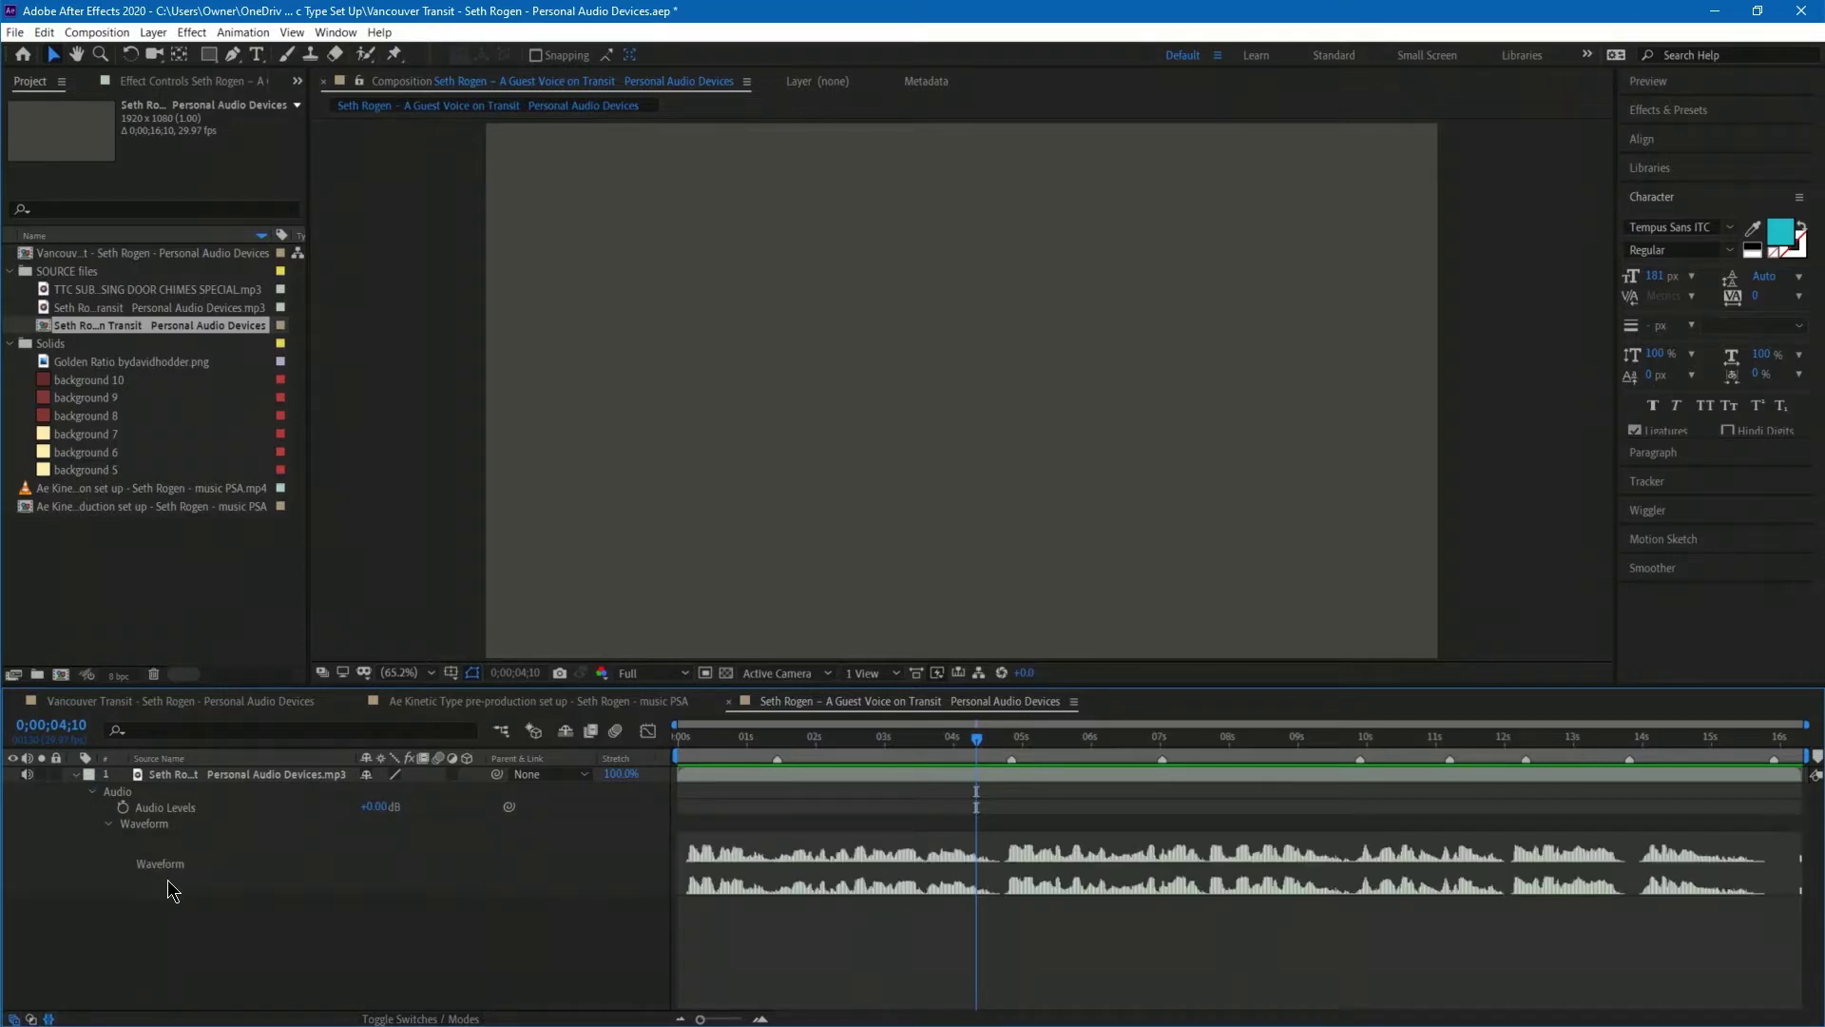
Align the first composition marker with the waveform at 0;00;01;10 and the second at 0;00;04;21.
click(781, 741)
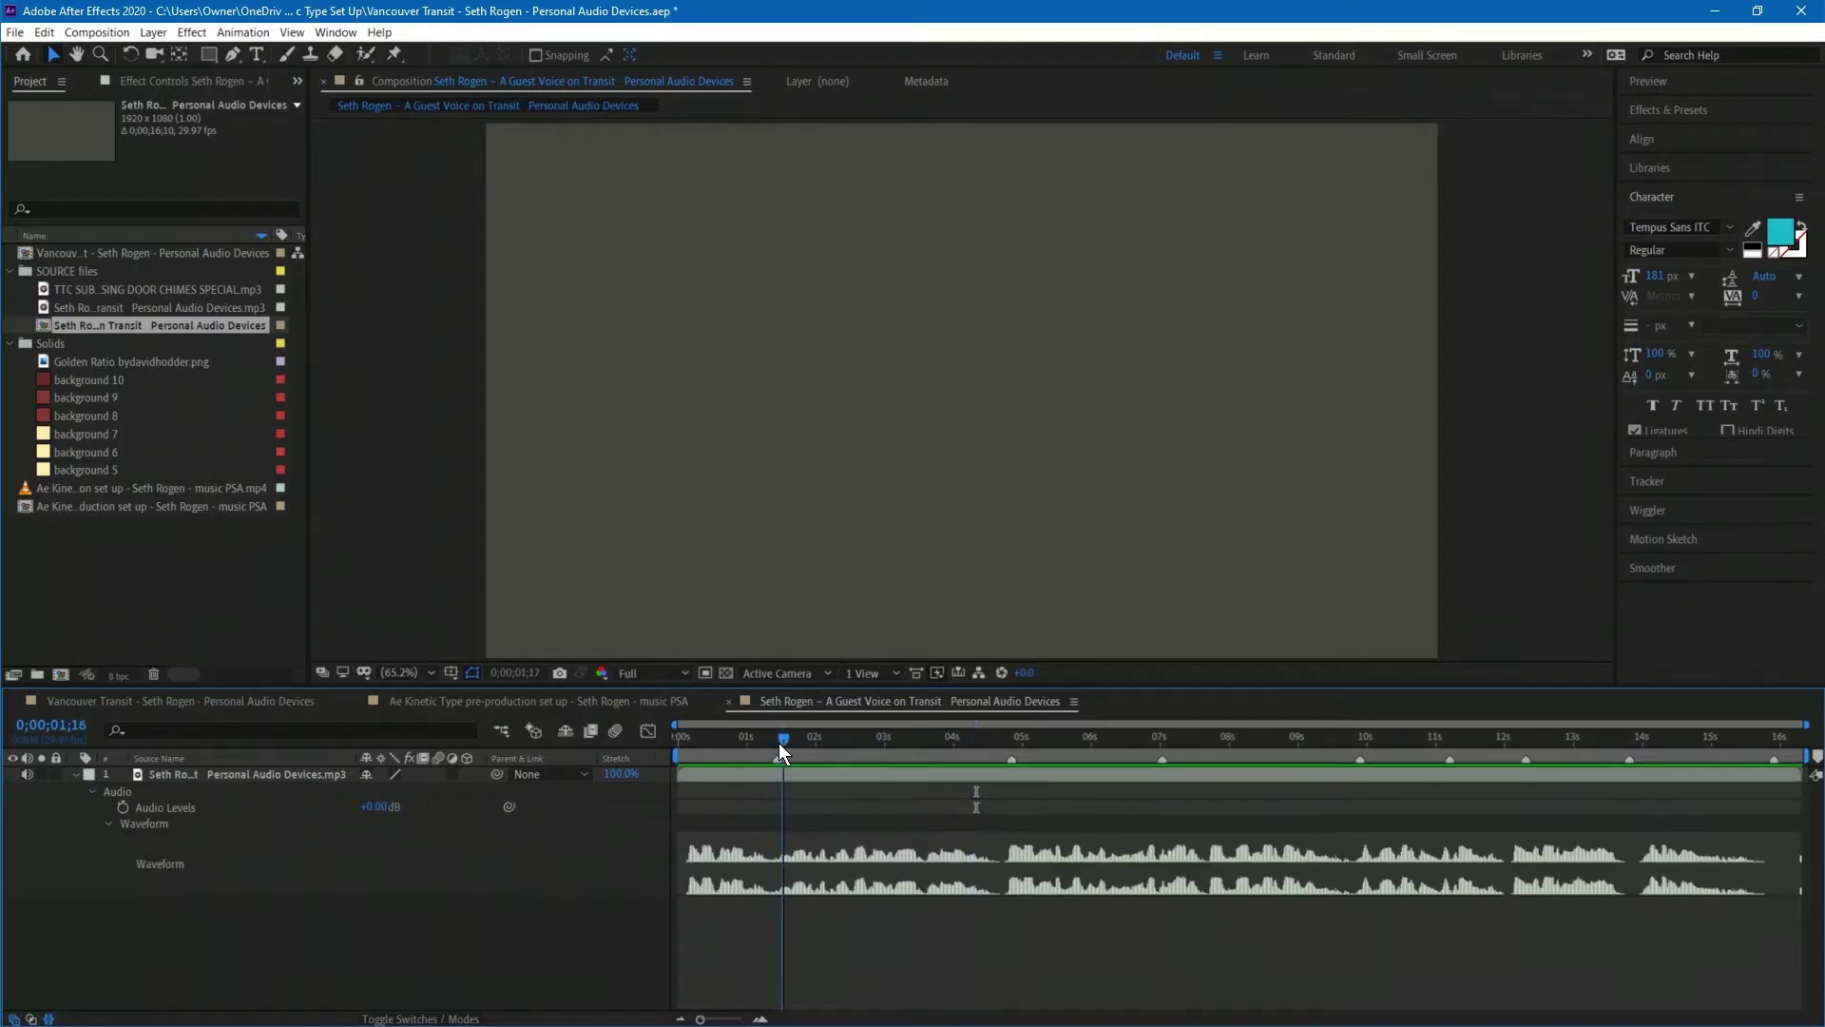
key(Page_Down)
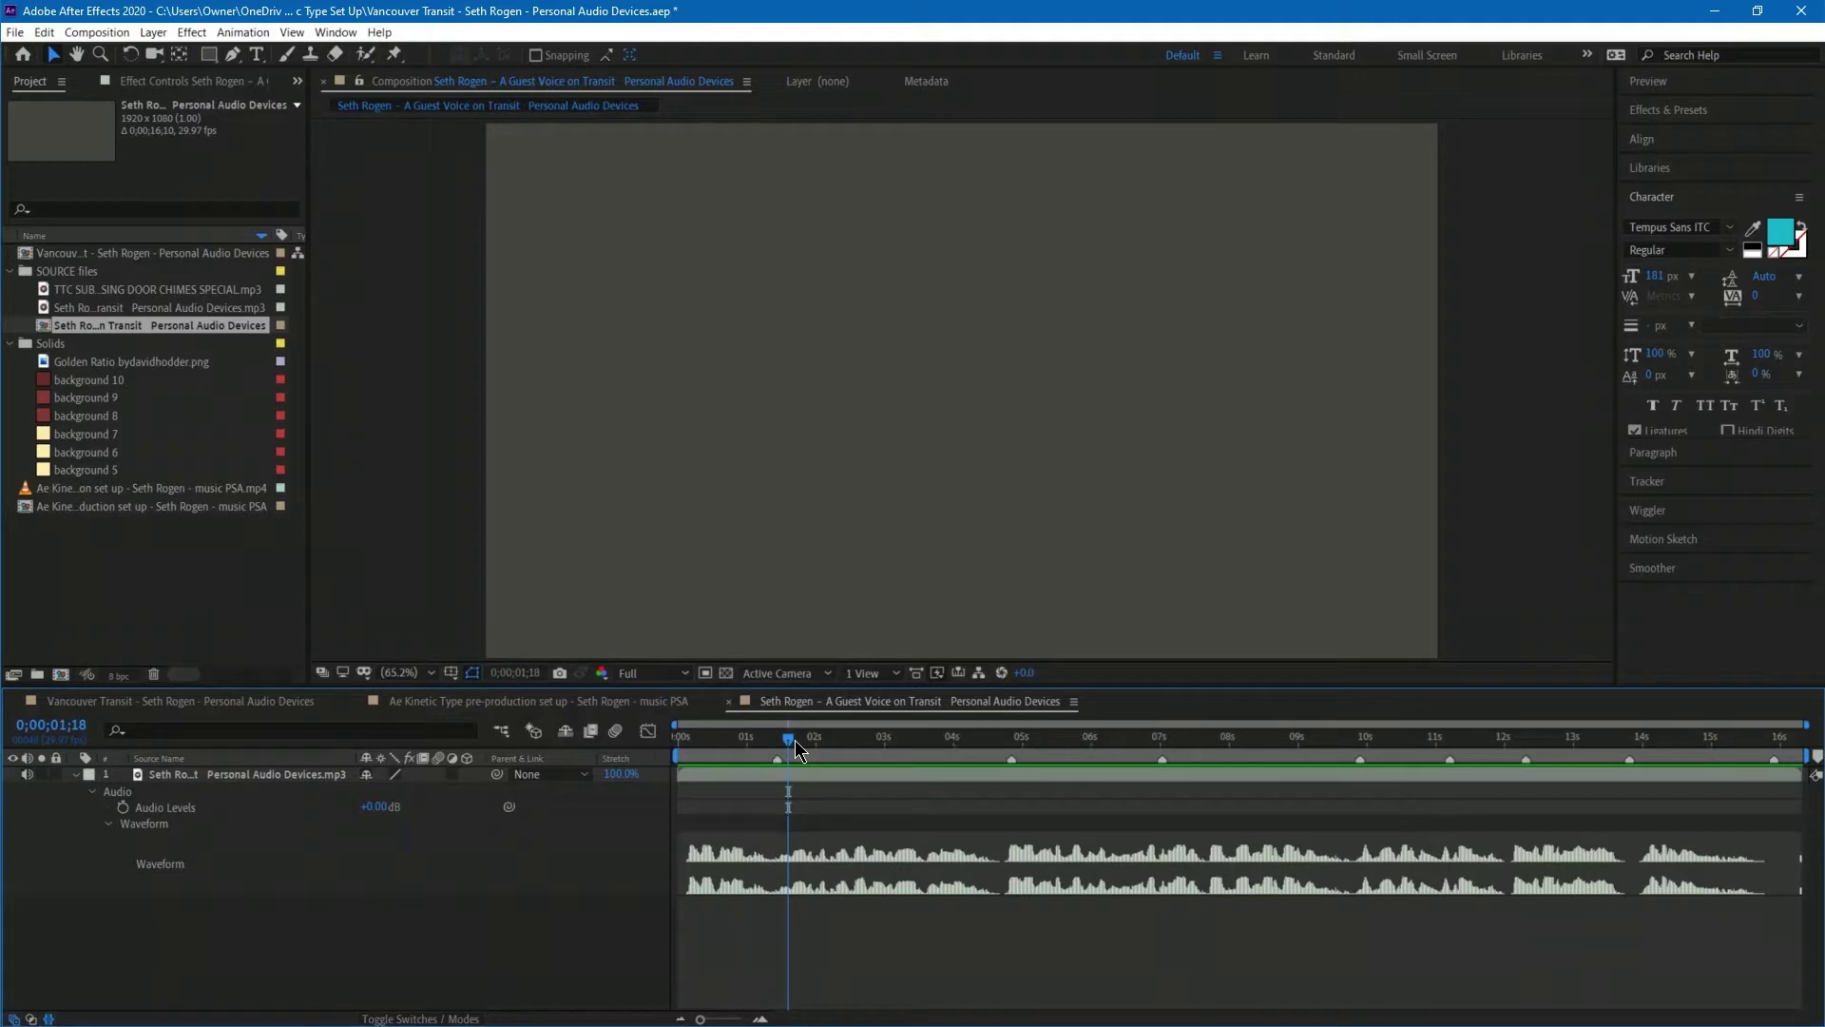
drag(793, 748, 772, 748)
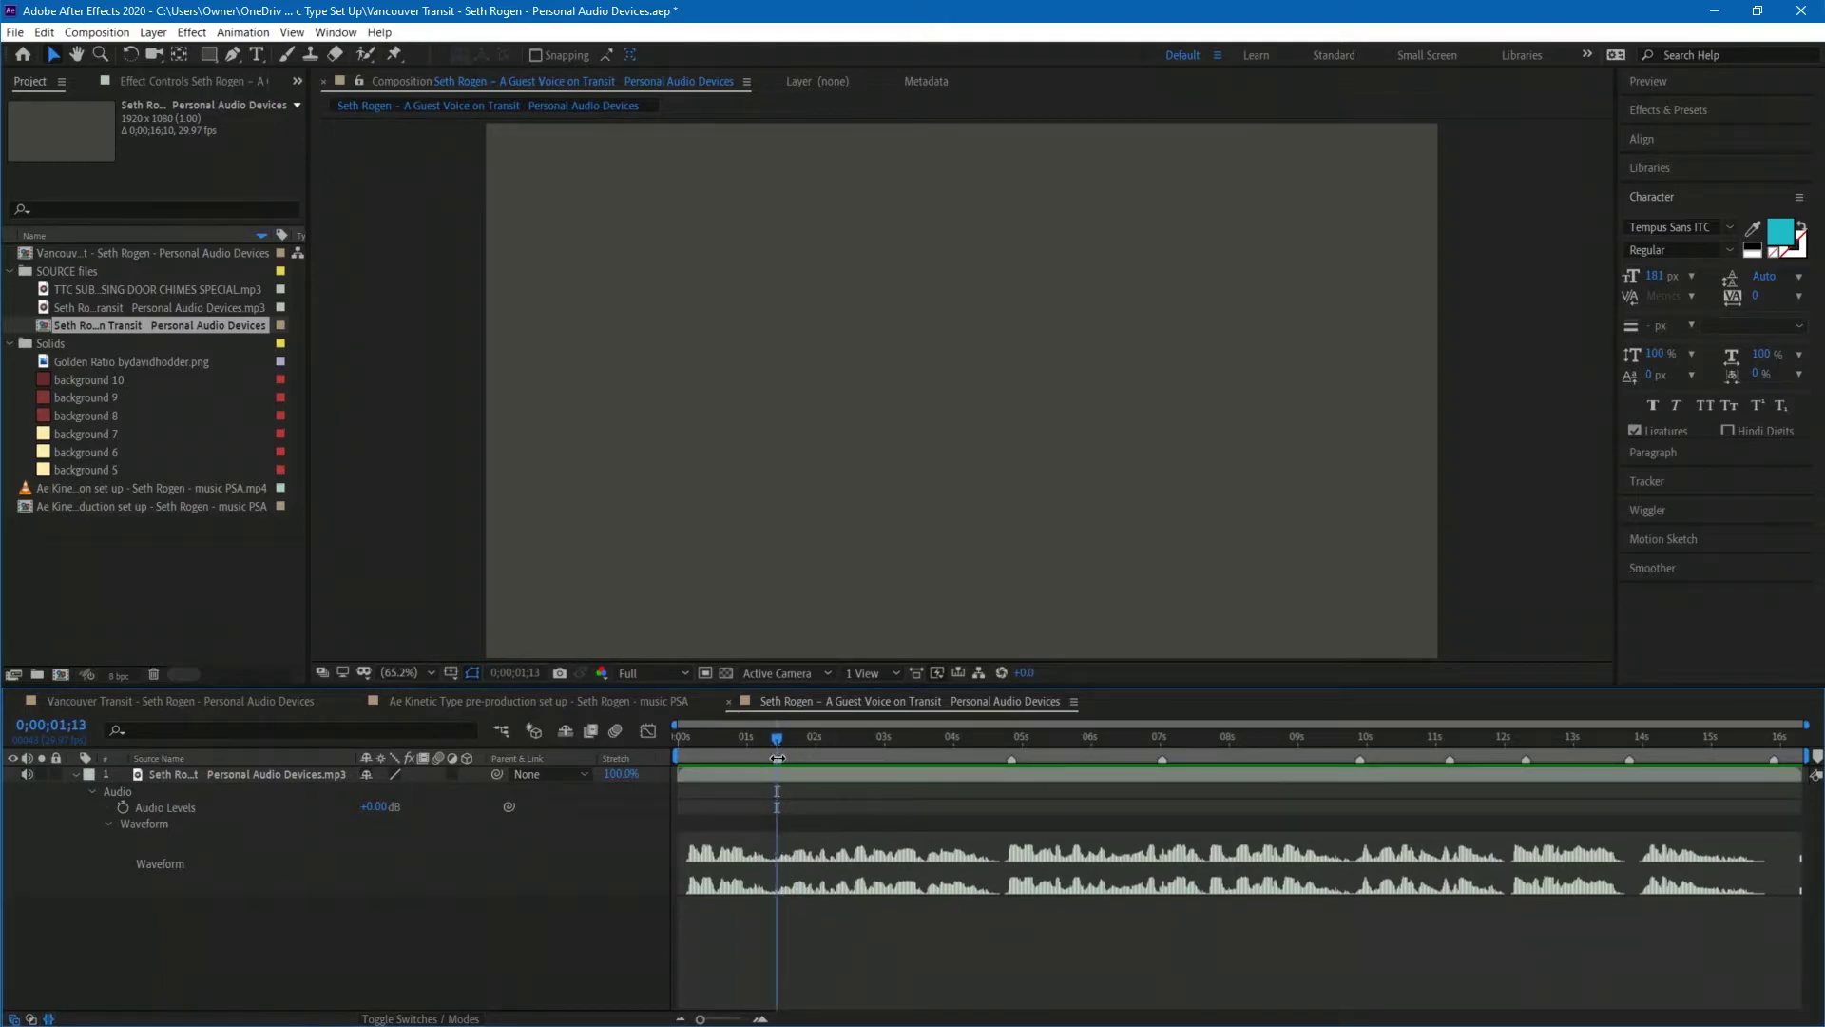
key(equal)
key(equal)
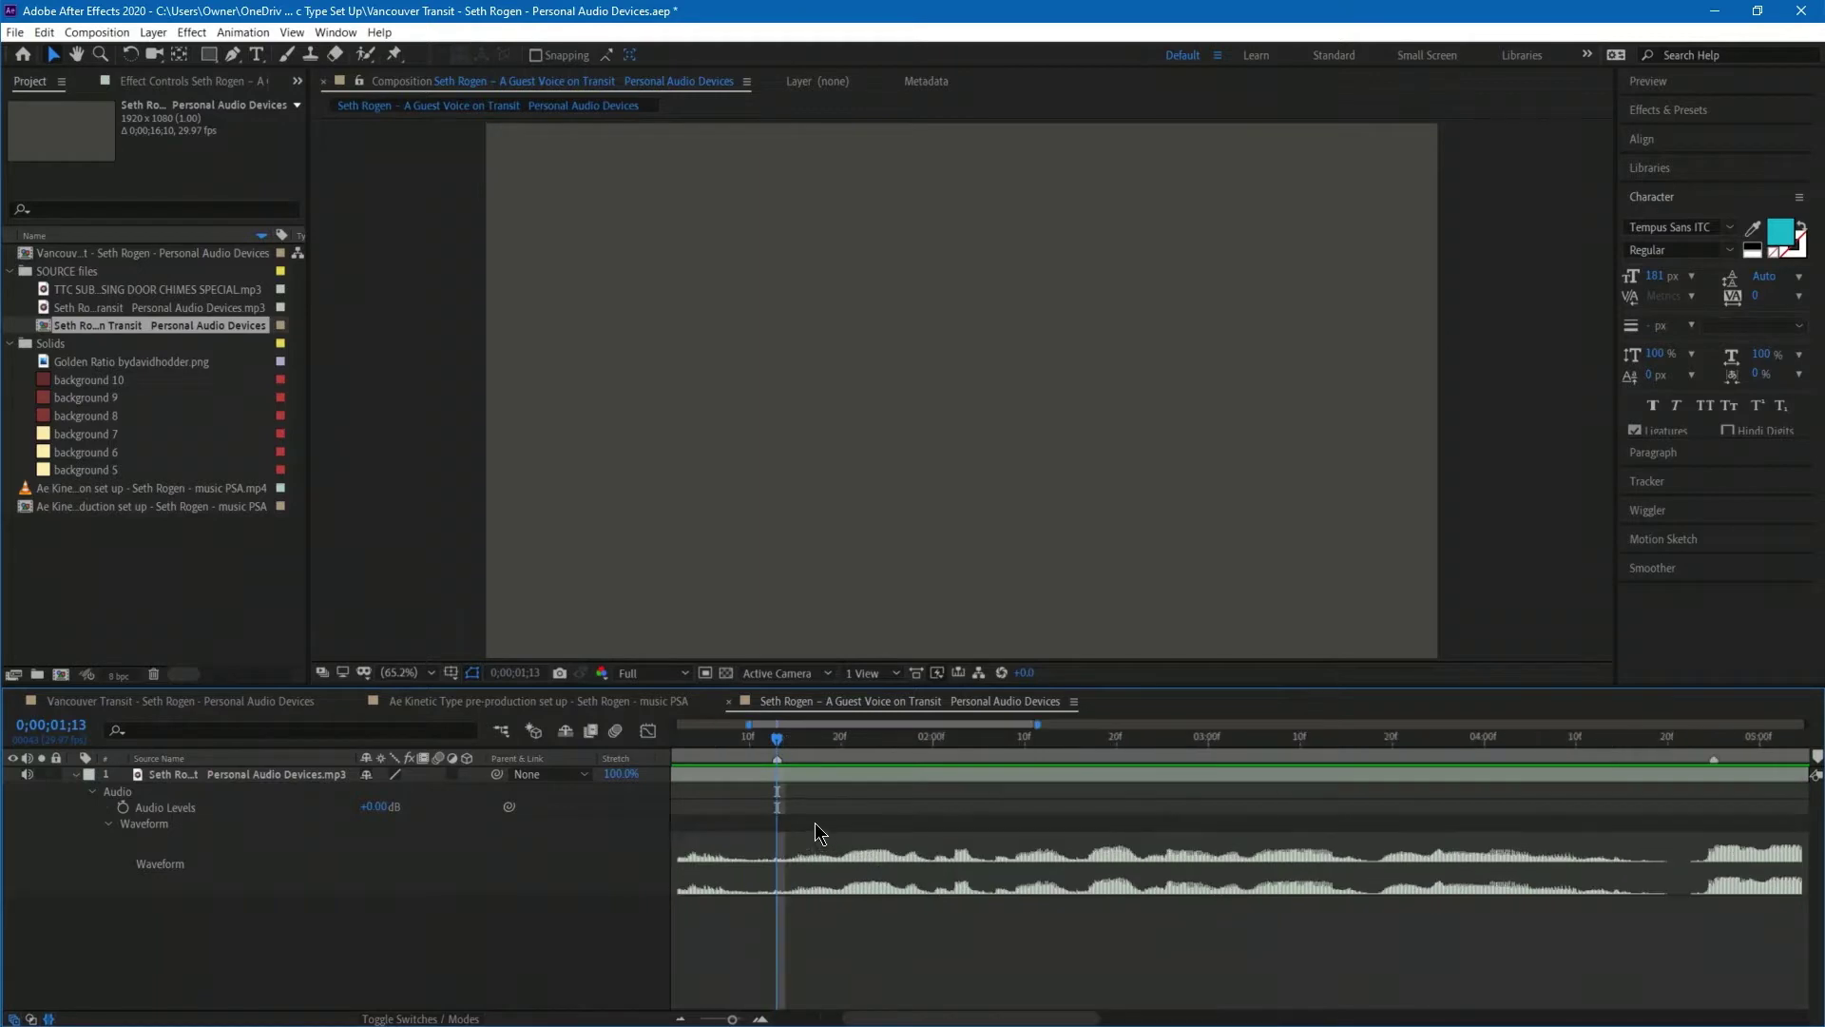
key(Page_Up)
key(Page_Up)
key(Page_Up)
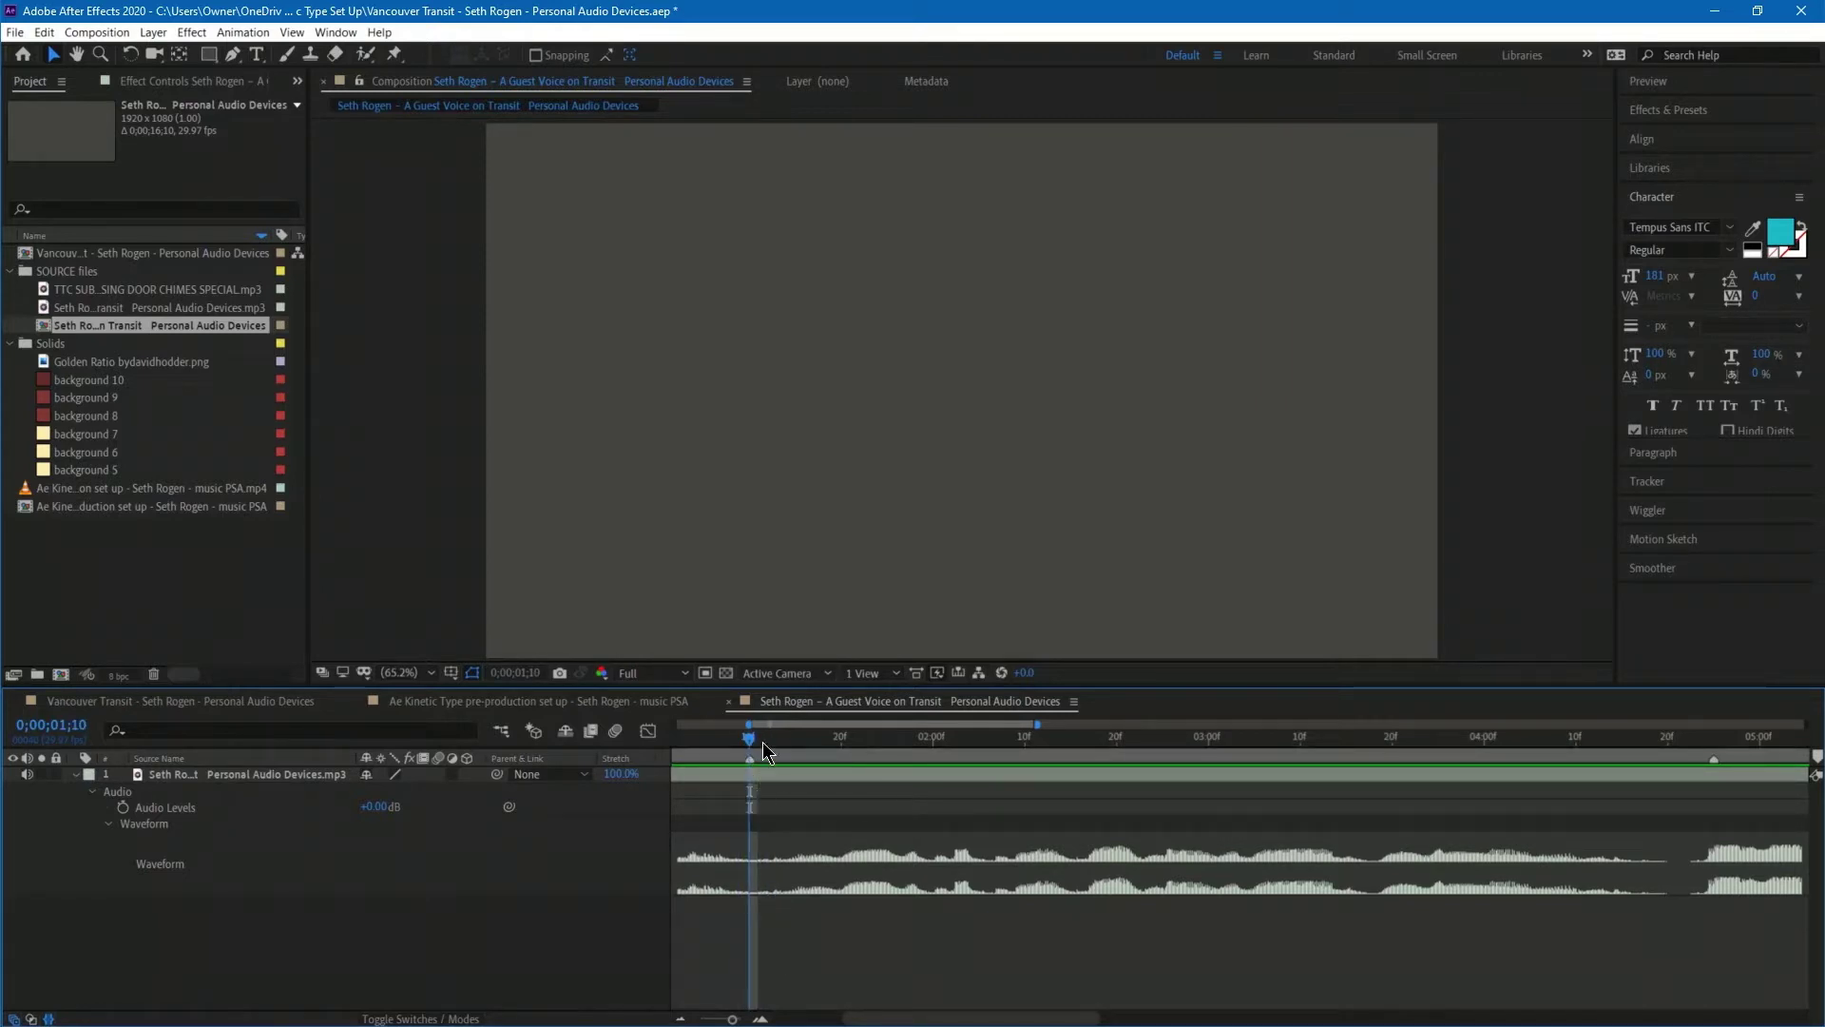
key(space)
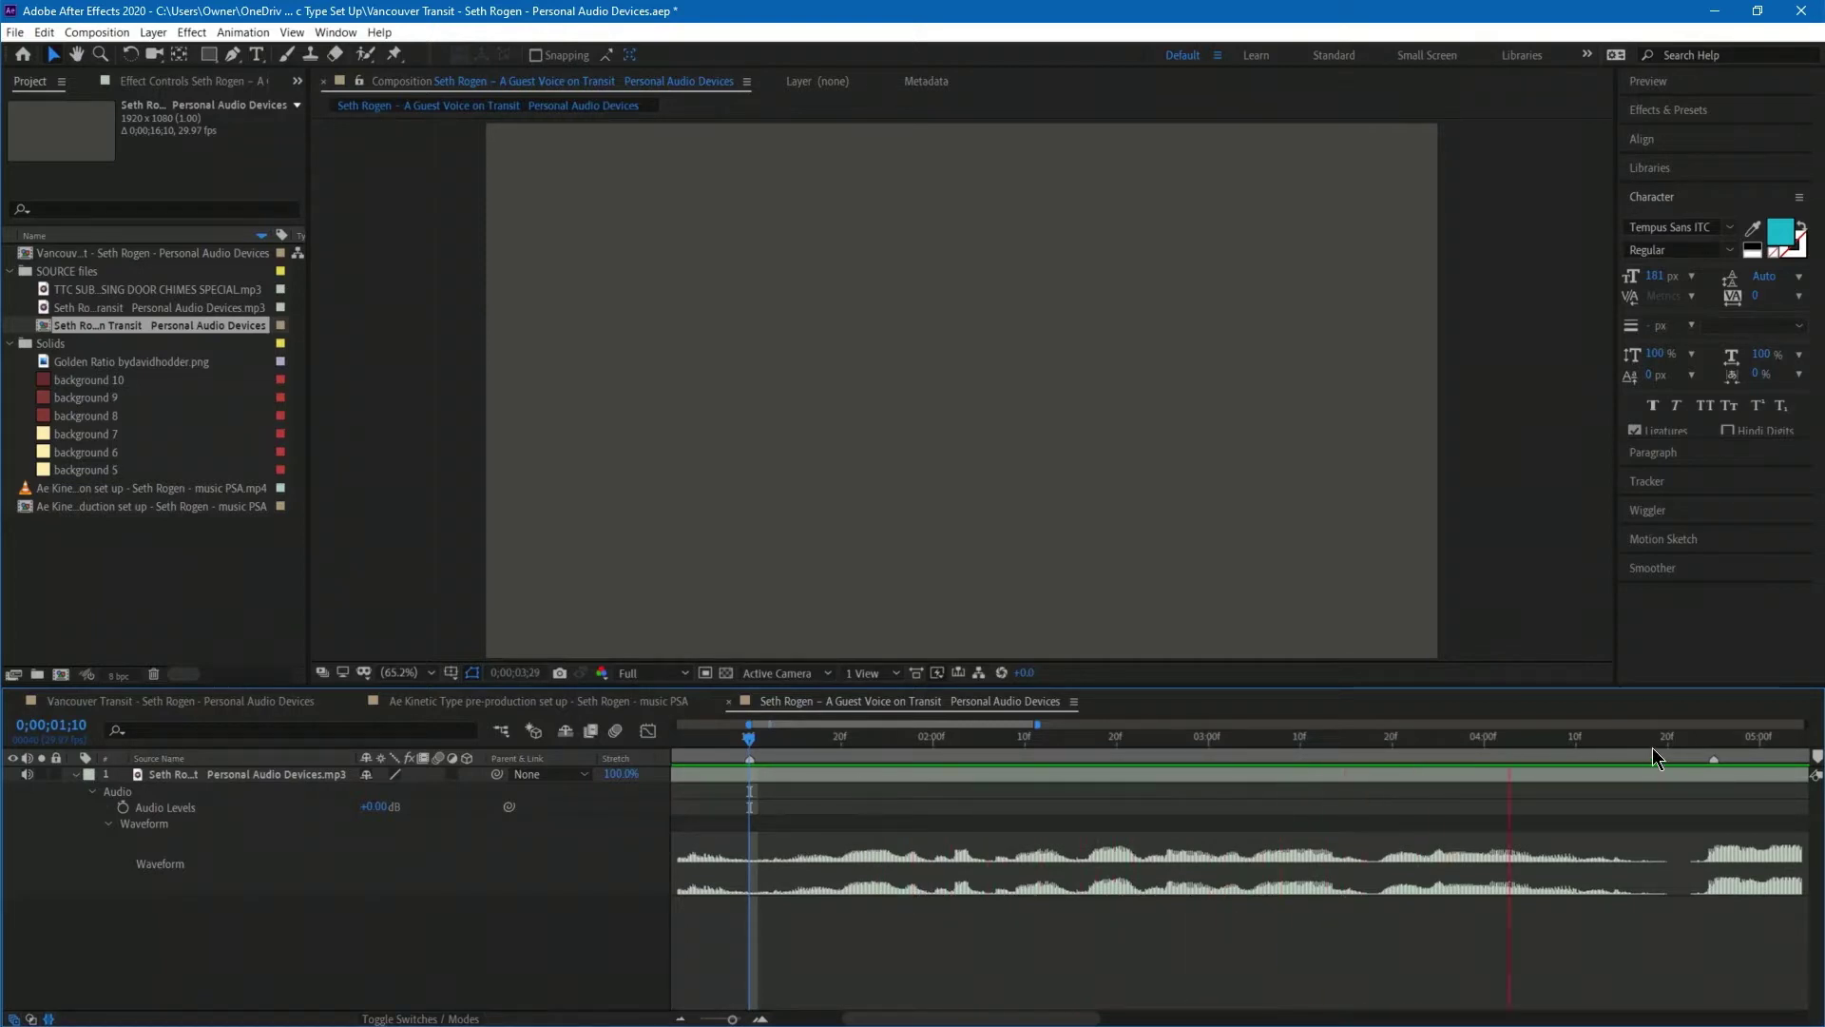
click(1679, 741)
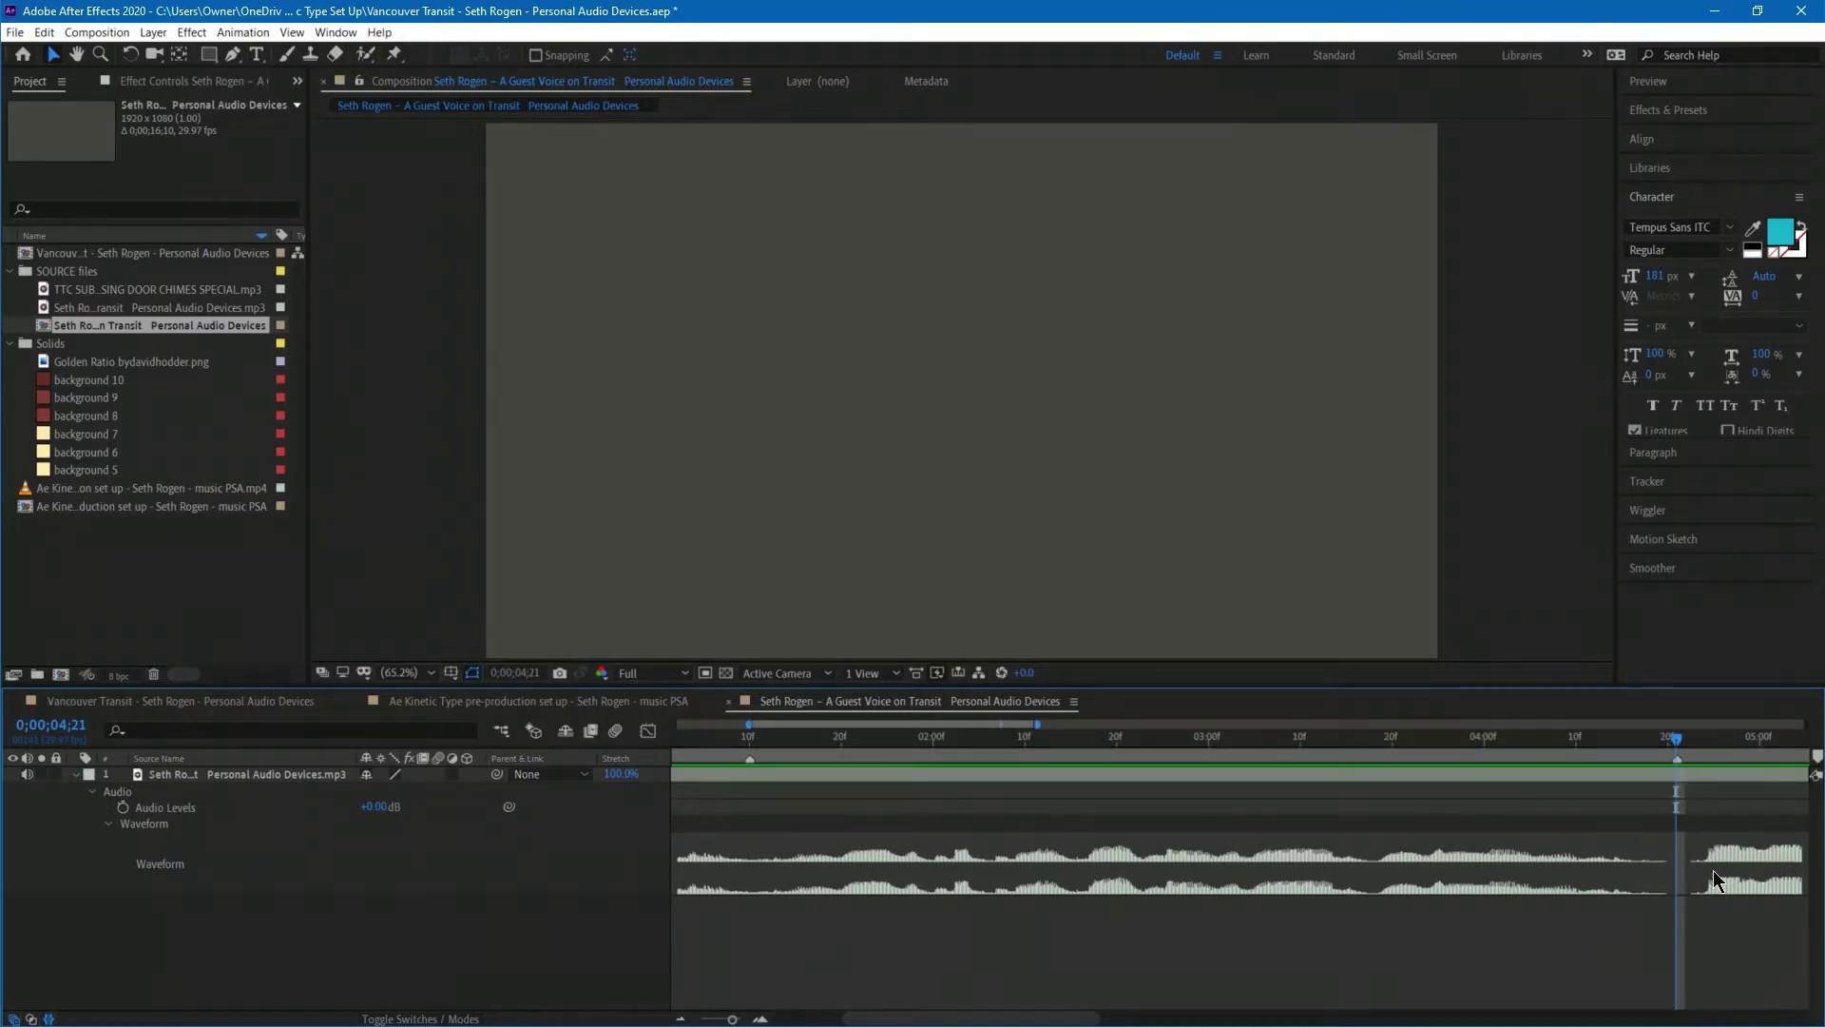
Play back the audio around the third composition marker and align that marker with the waveform at 0;00;06;24.
key(h)
drag(1548, 836, 835, 851)
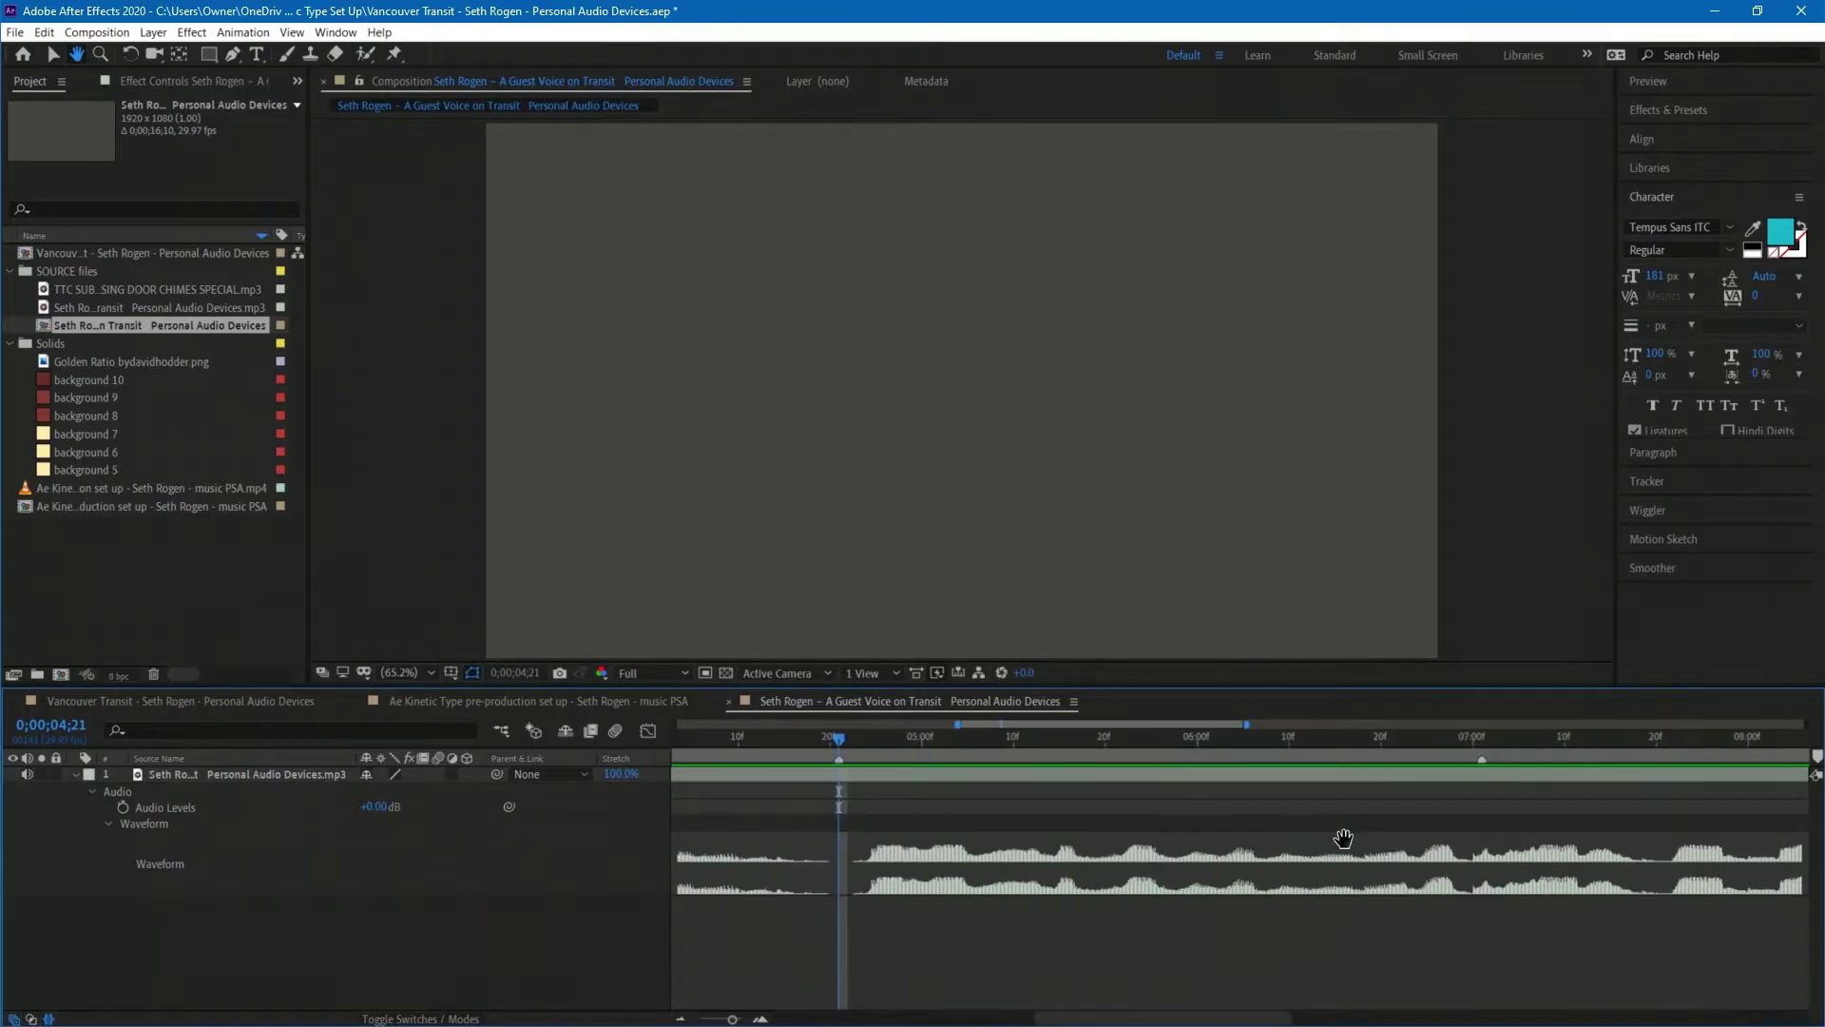
drag(1324, 844, 993, 846)
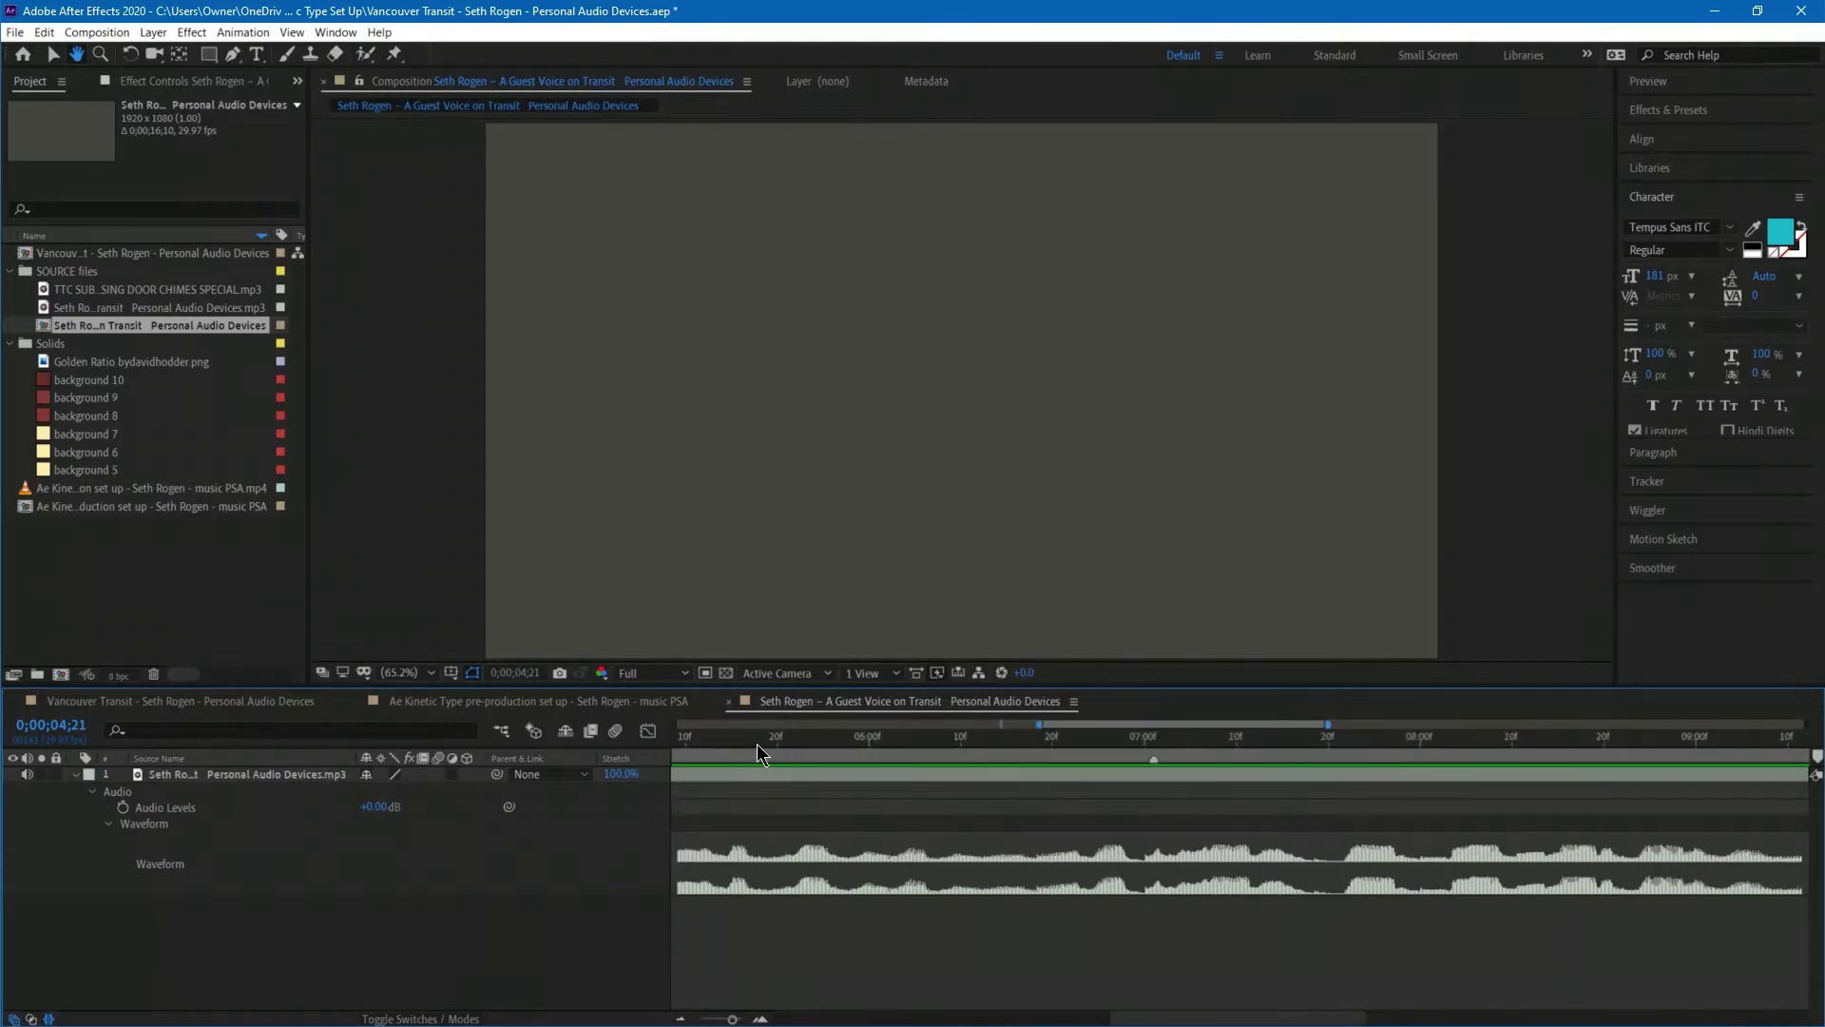
drag(797, 823, 949, 847)
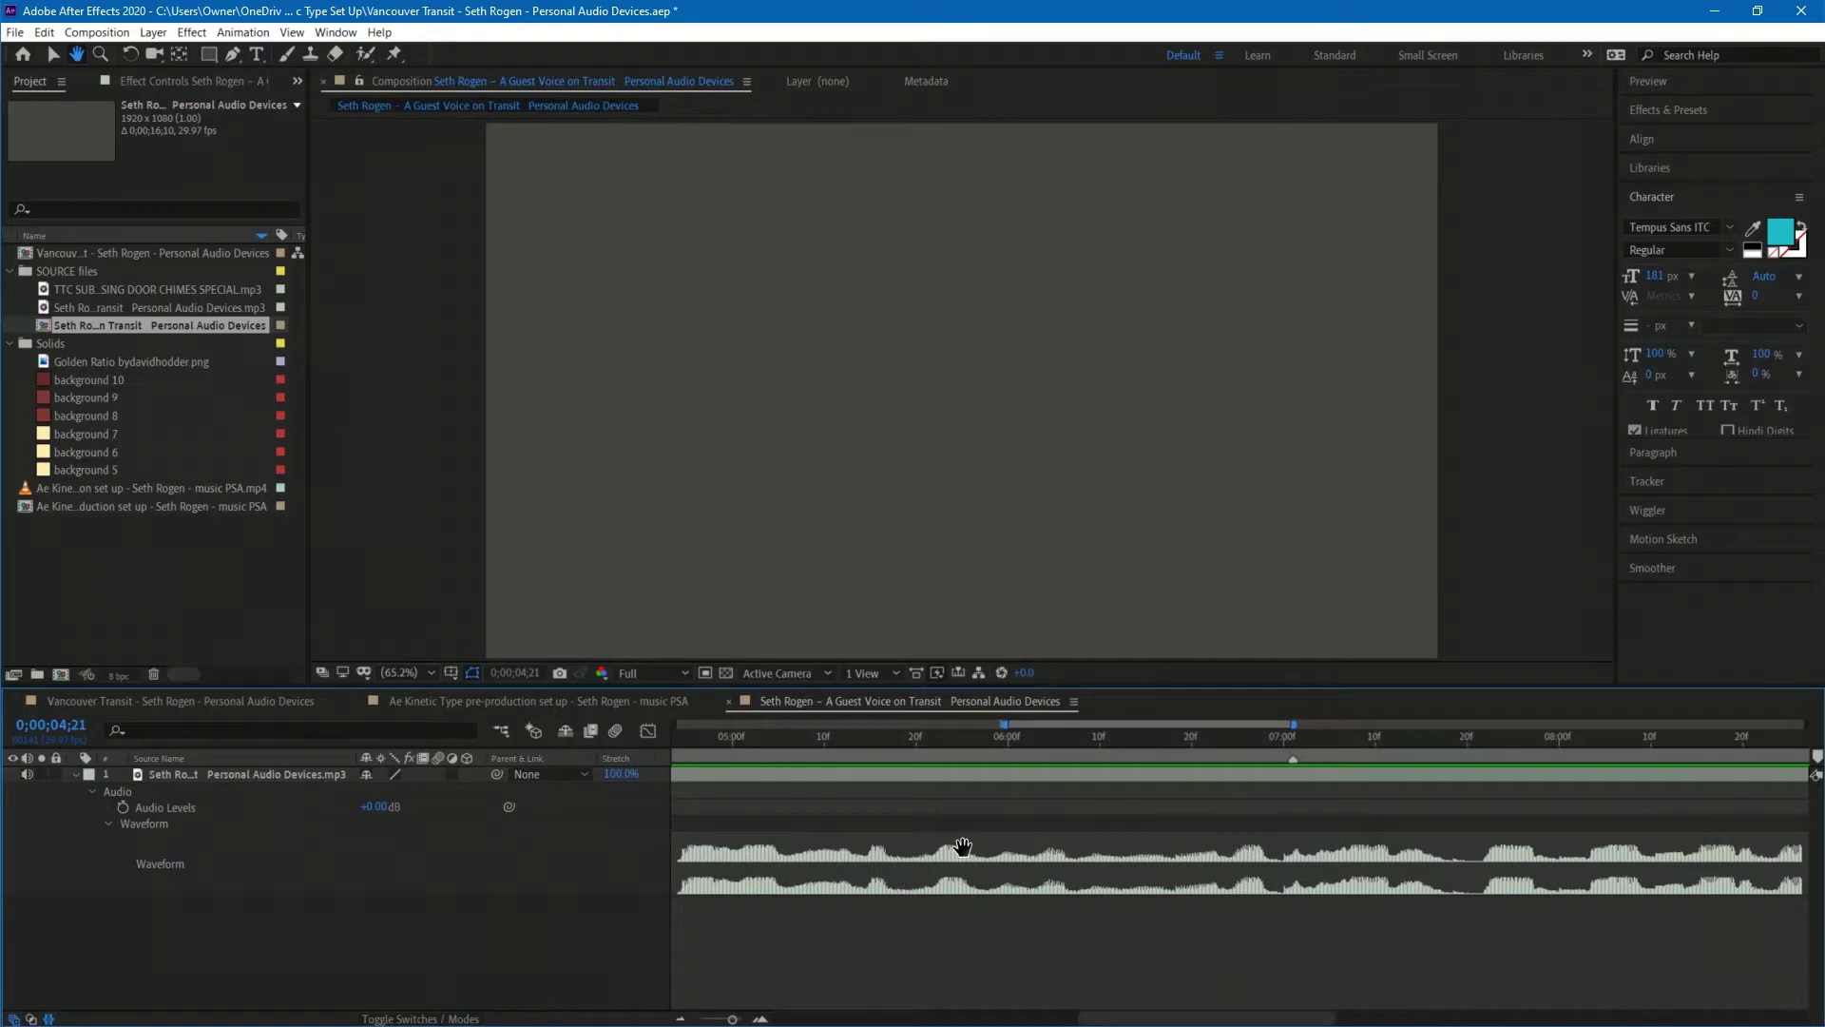
click(812, 740)
key(v)
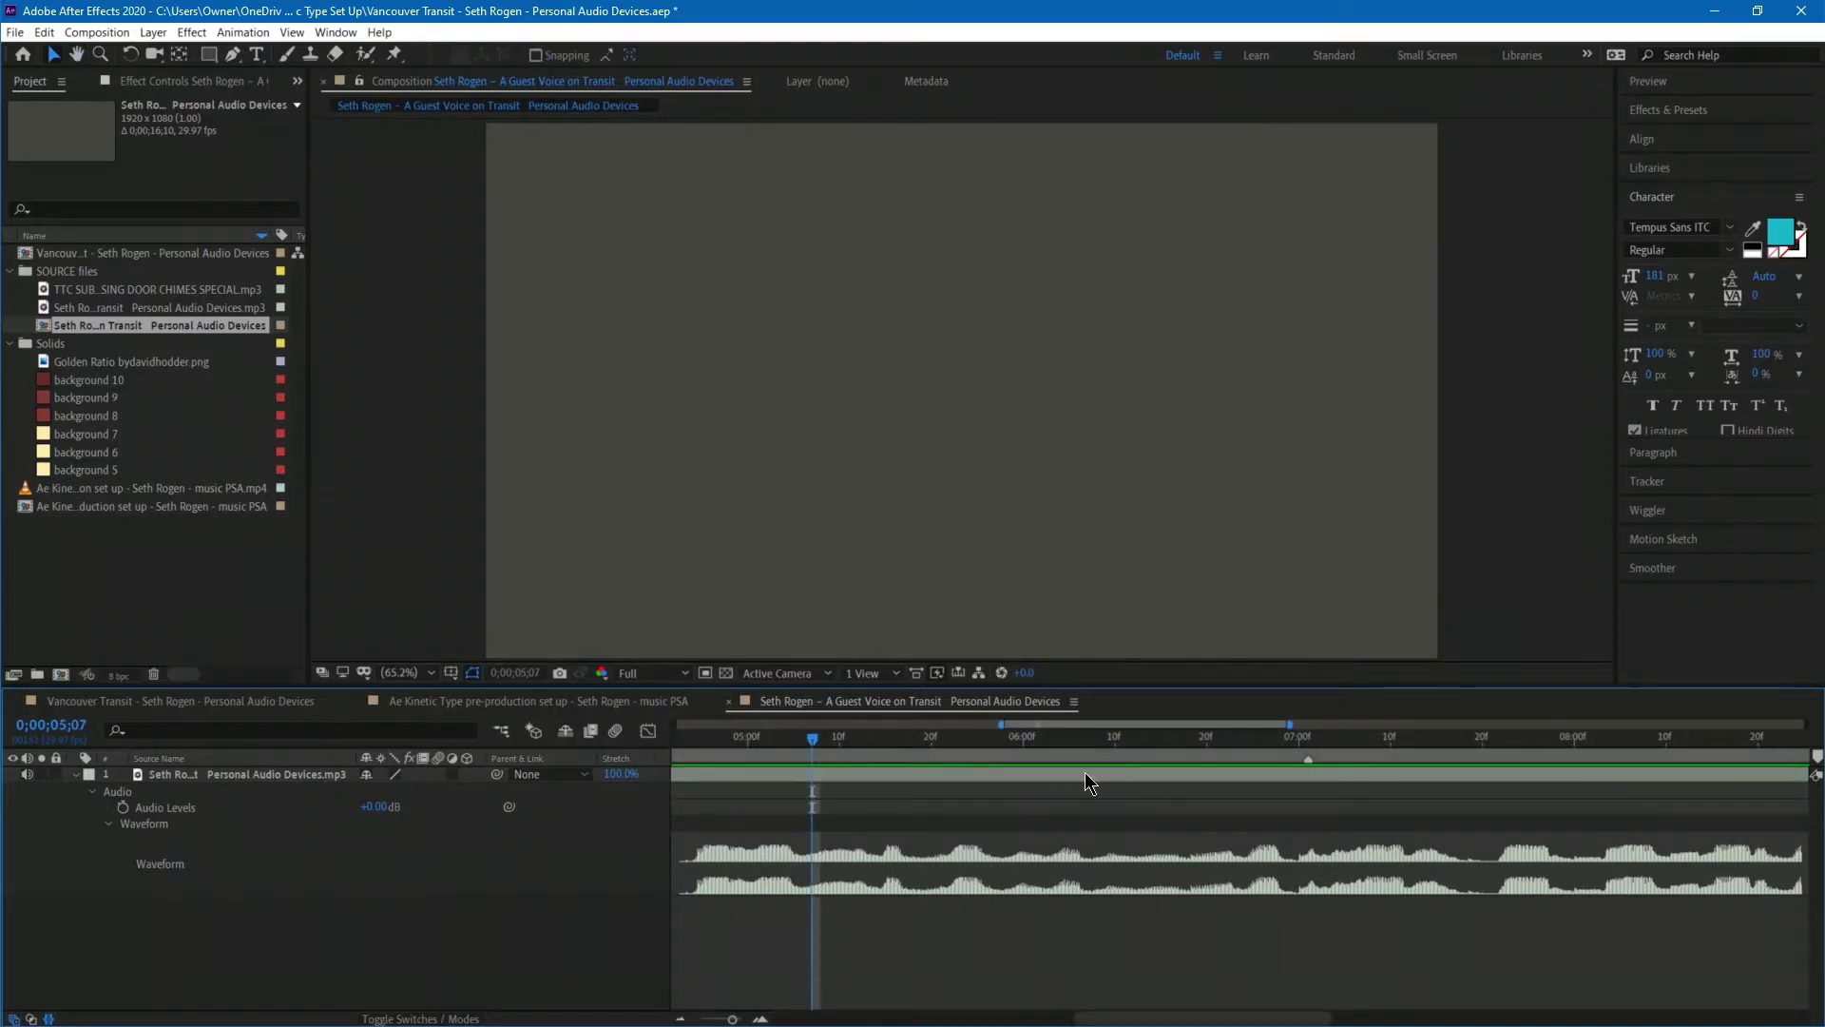
key(space)
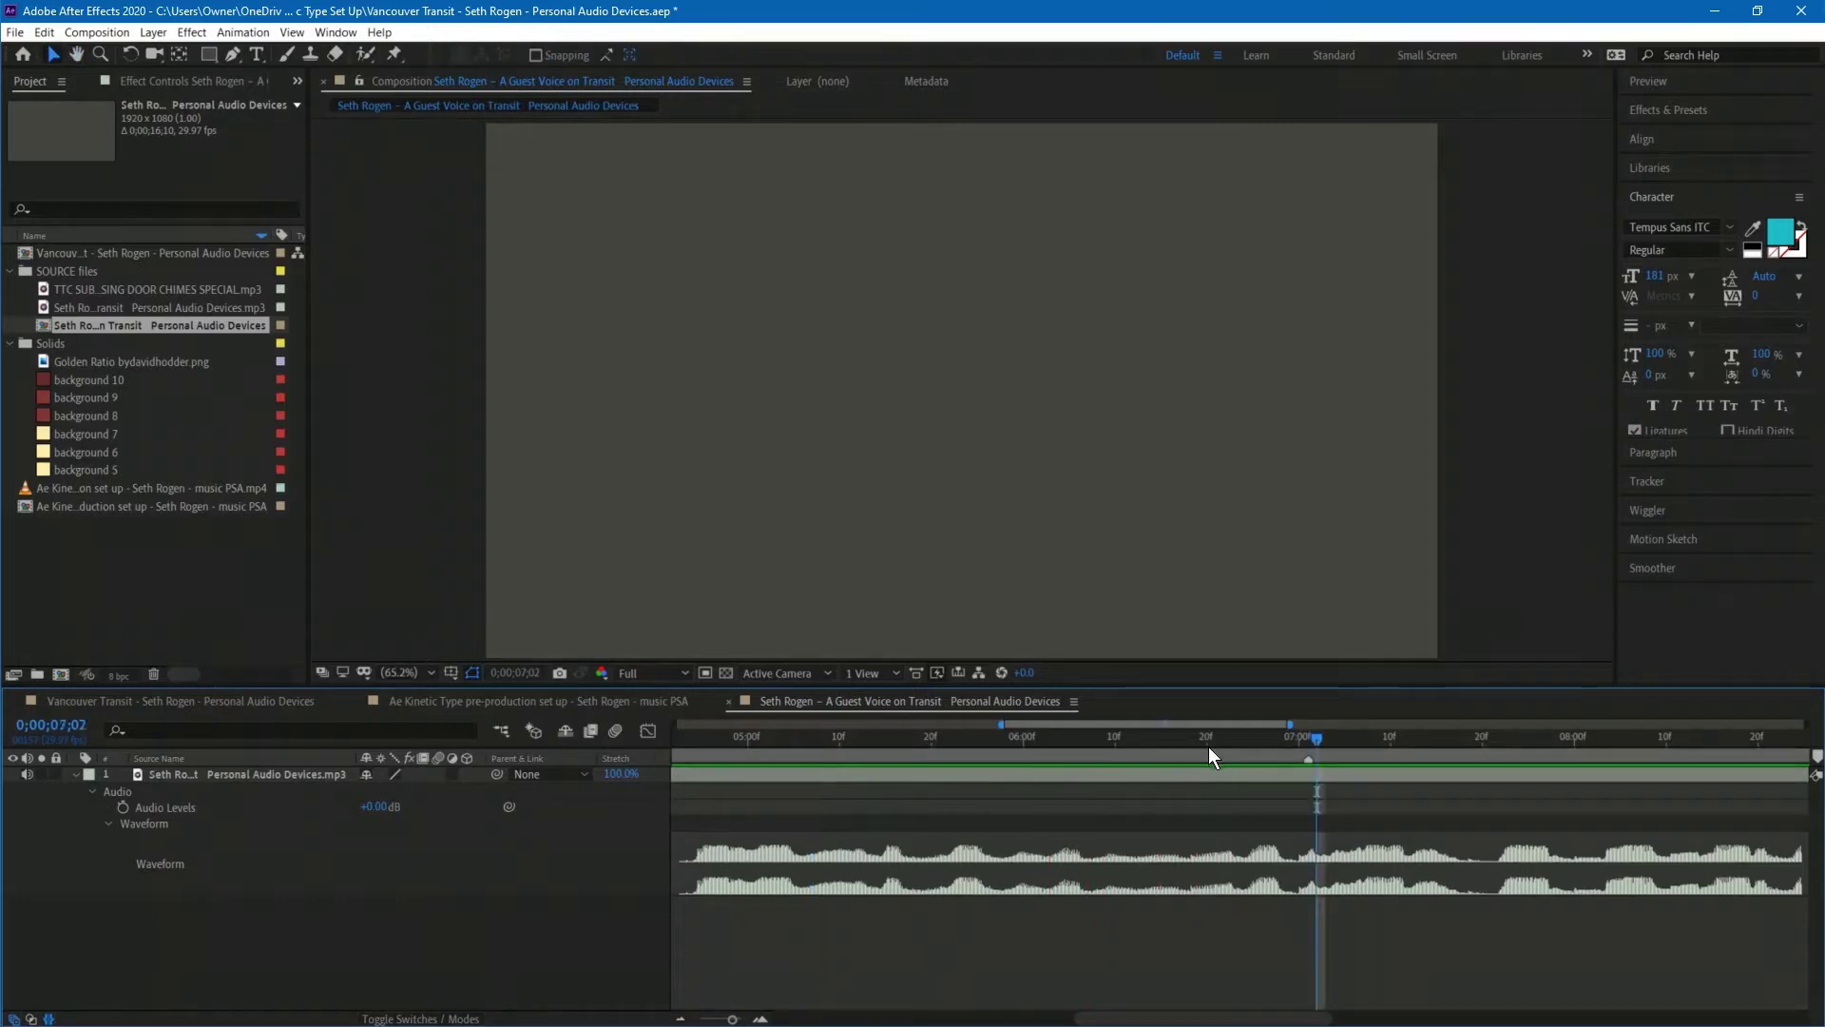
click(1086, 739)
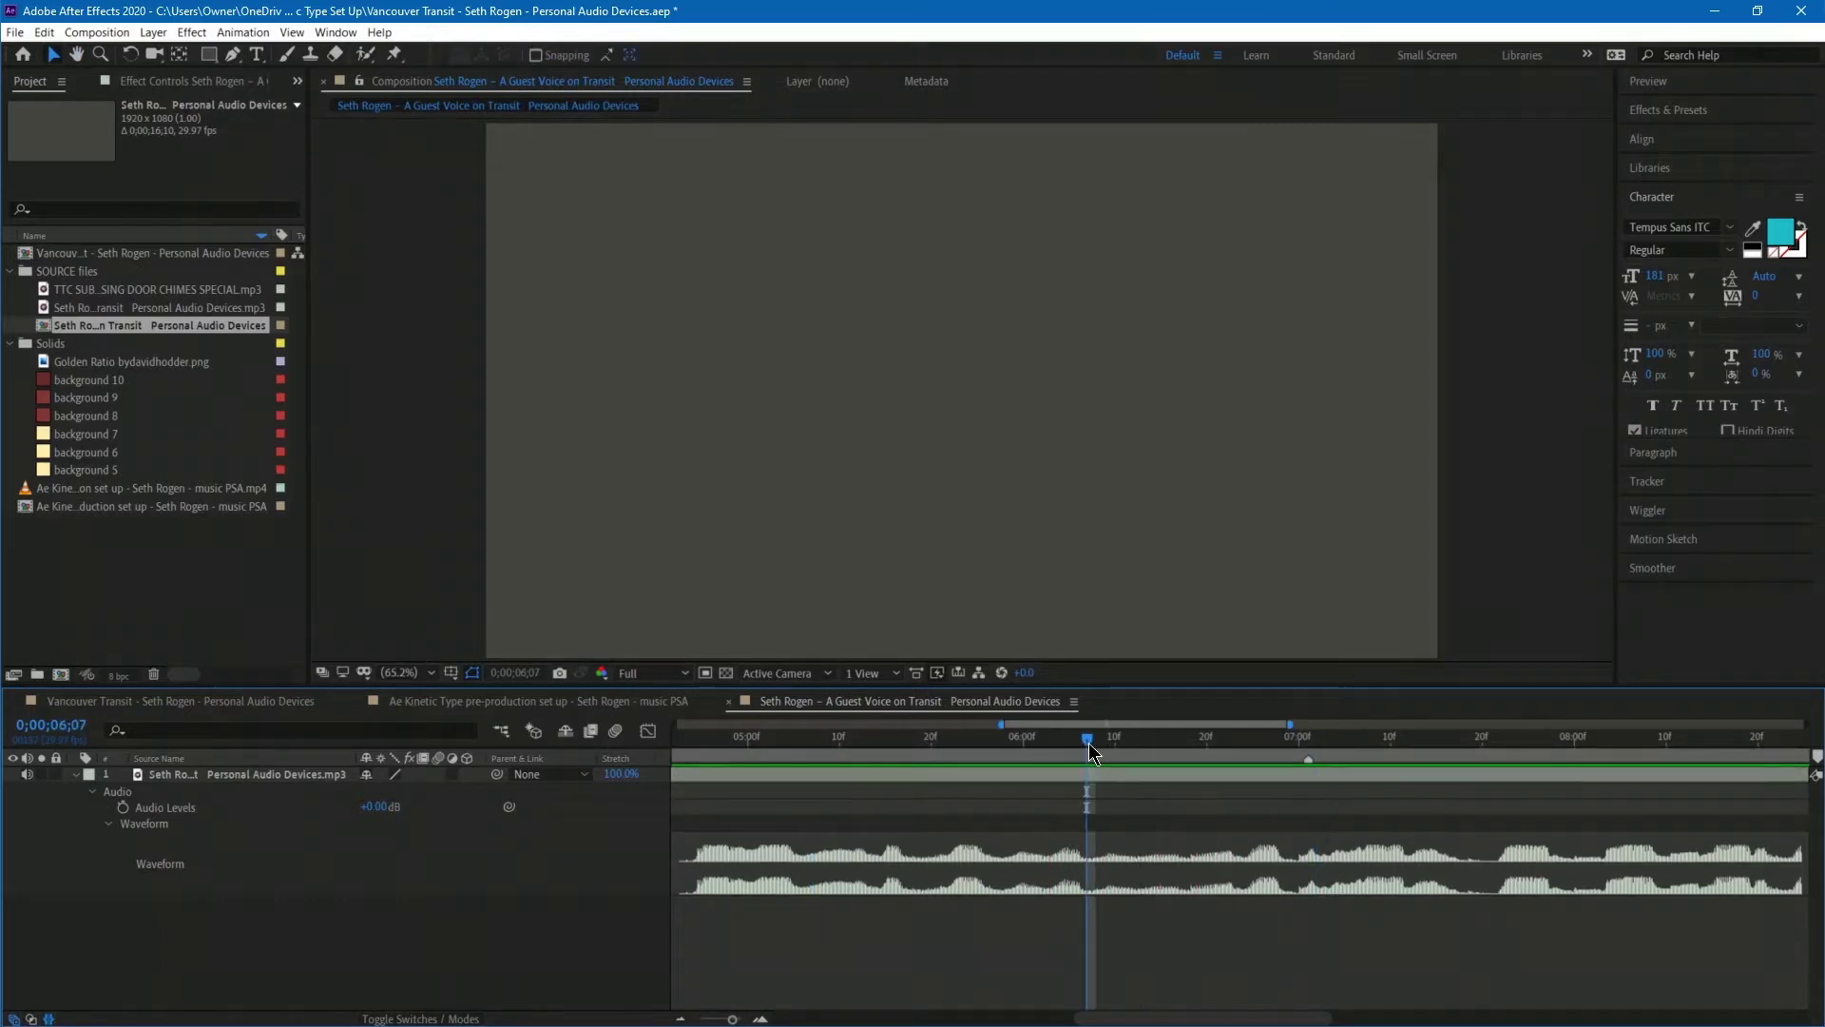
key(space)
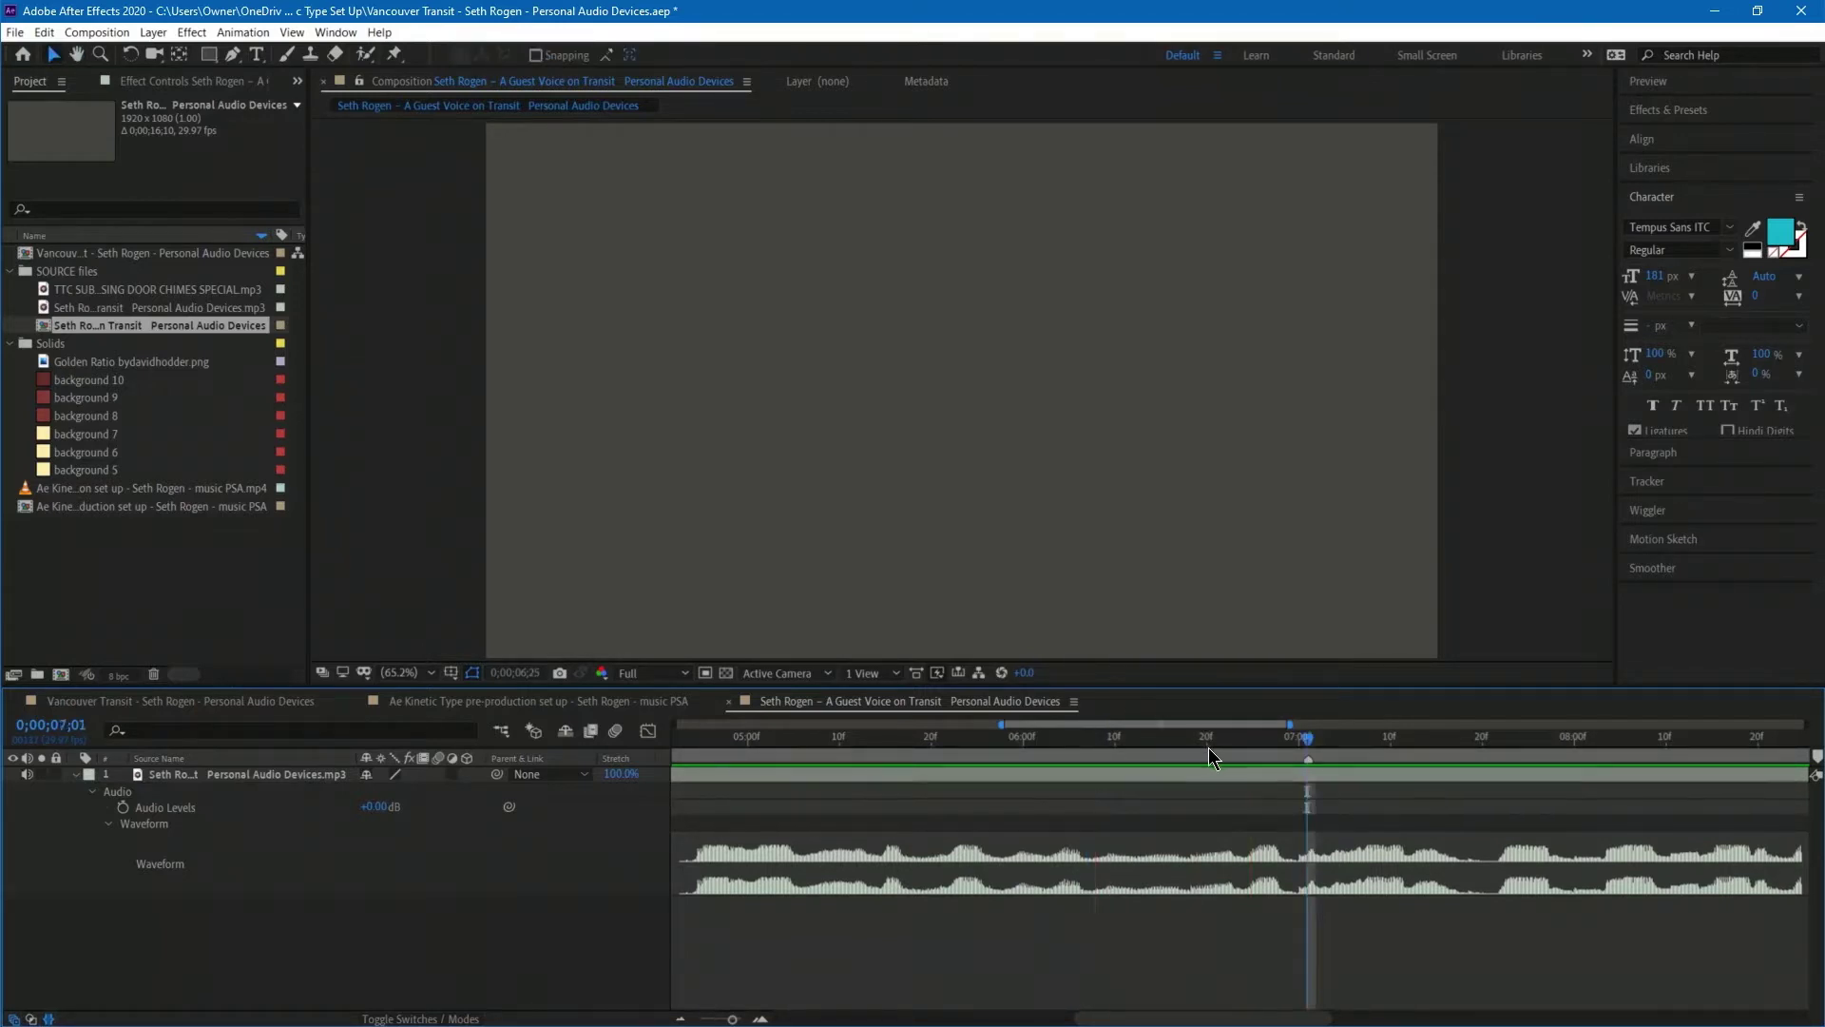
mouse_move(1261, 736)
mouse_down()
mouse_move(1106, 746)
mouse_move(1393, 756)
mouse_move(1115, 755)
mouse_move(1266, 761)
mouse_move(1245, 767)
mouse_up()
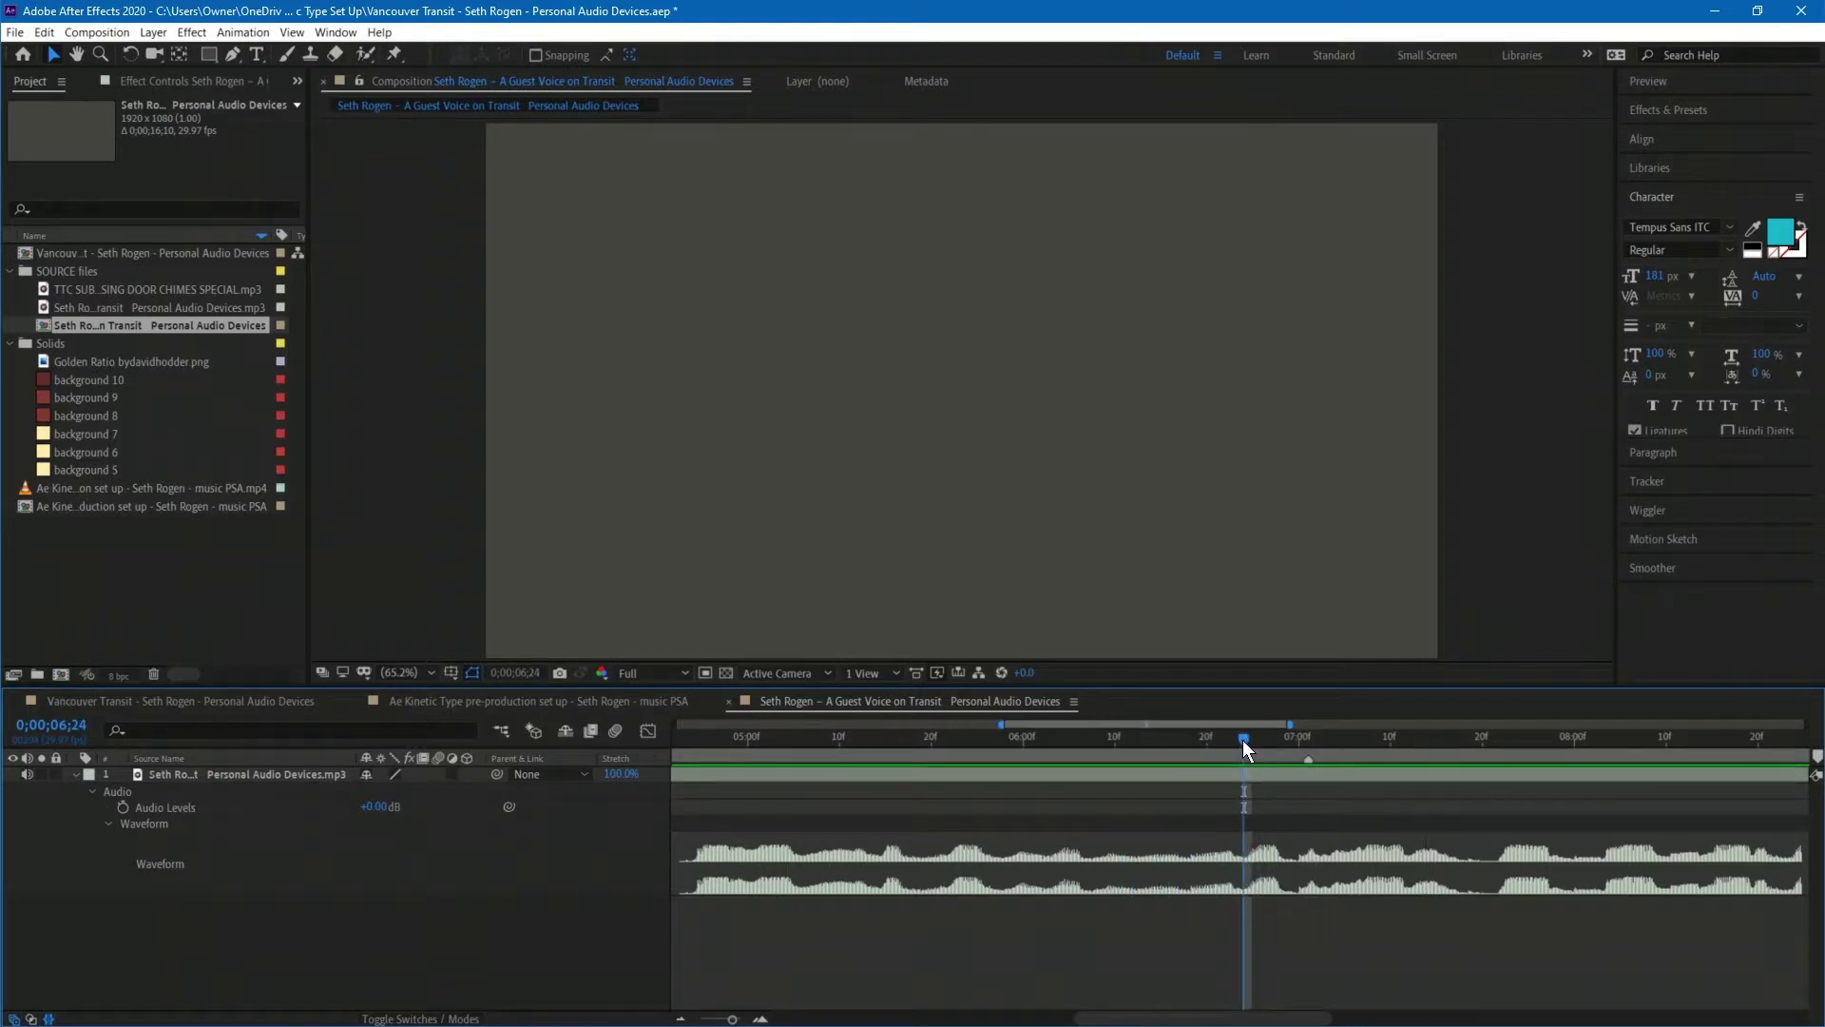
click(1238, 743)
key(space)
click(1241, 740)
Play the following stretch of audio and move the fourth composition marker to the waveform gap at 0;00;09;20.
key(h)
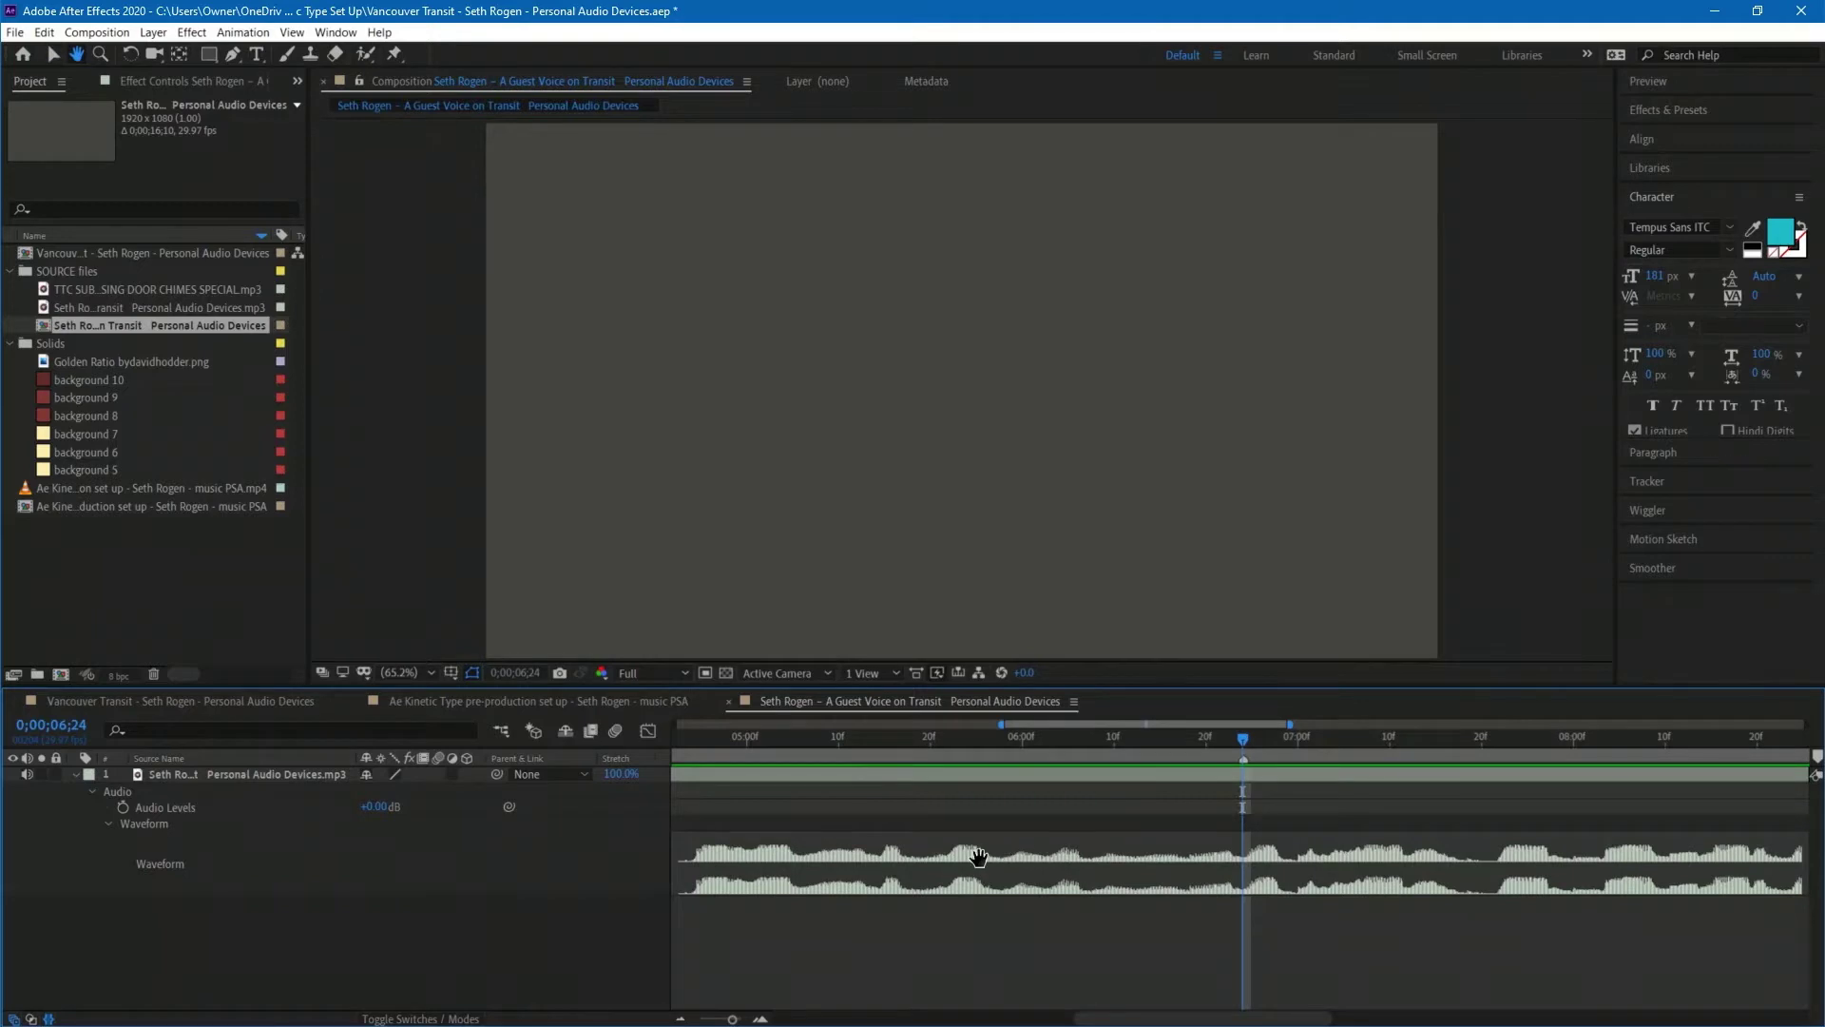
scroll(883, 855, right, 5)
scroll(882, 856, right, 2)
key(v)
click(992, 740)
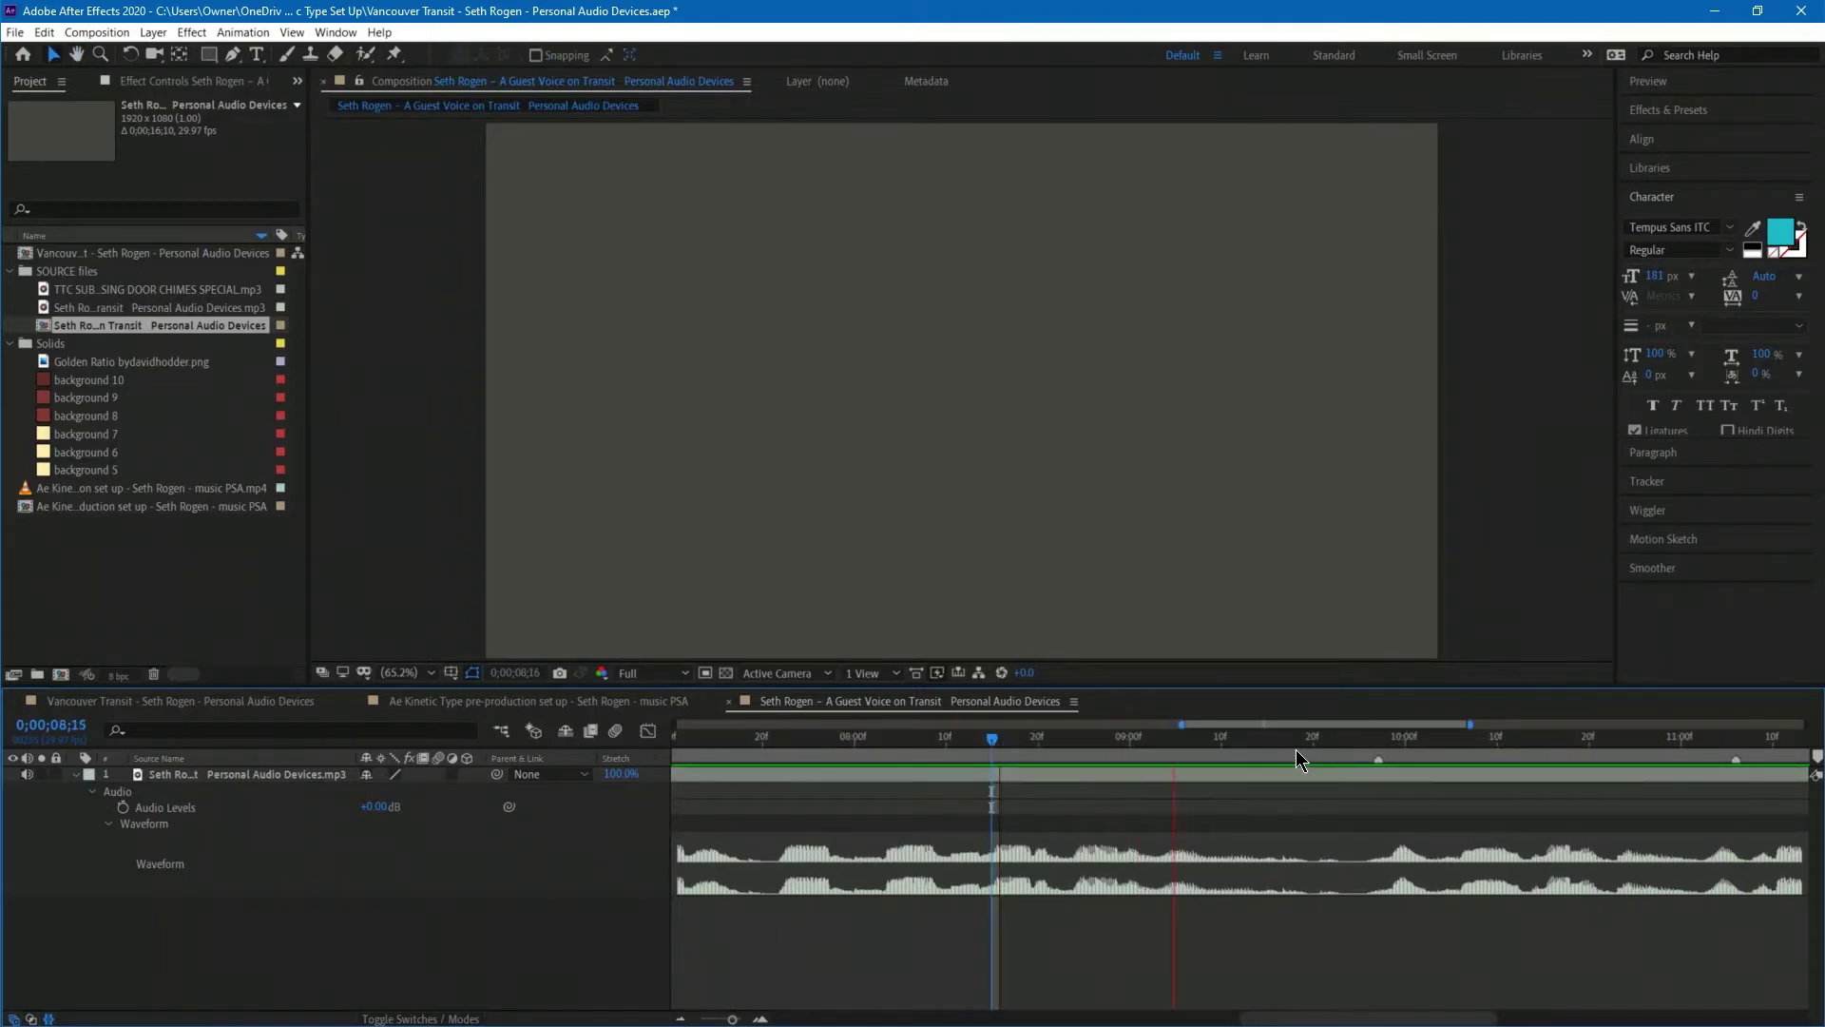
drag(1293, 748, 1321, 739)
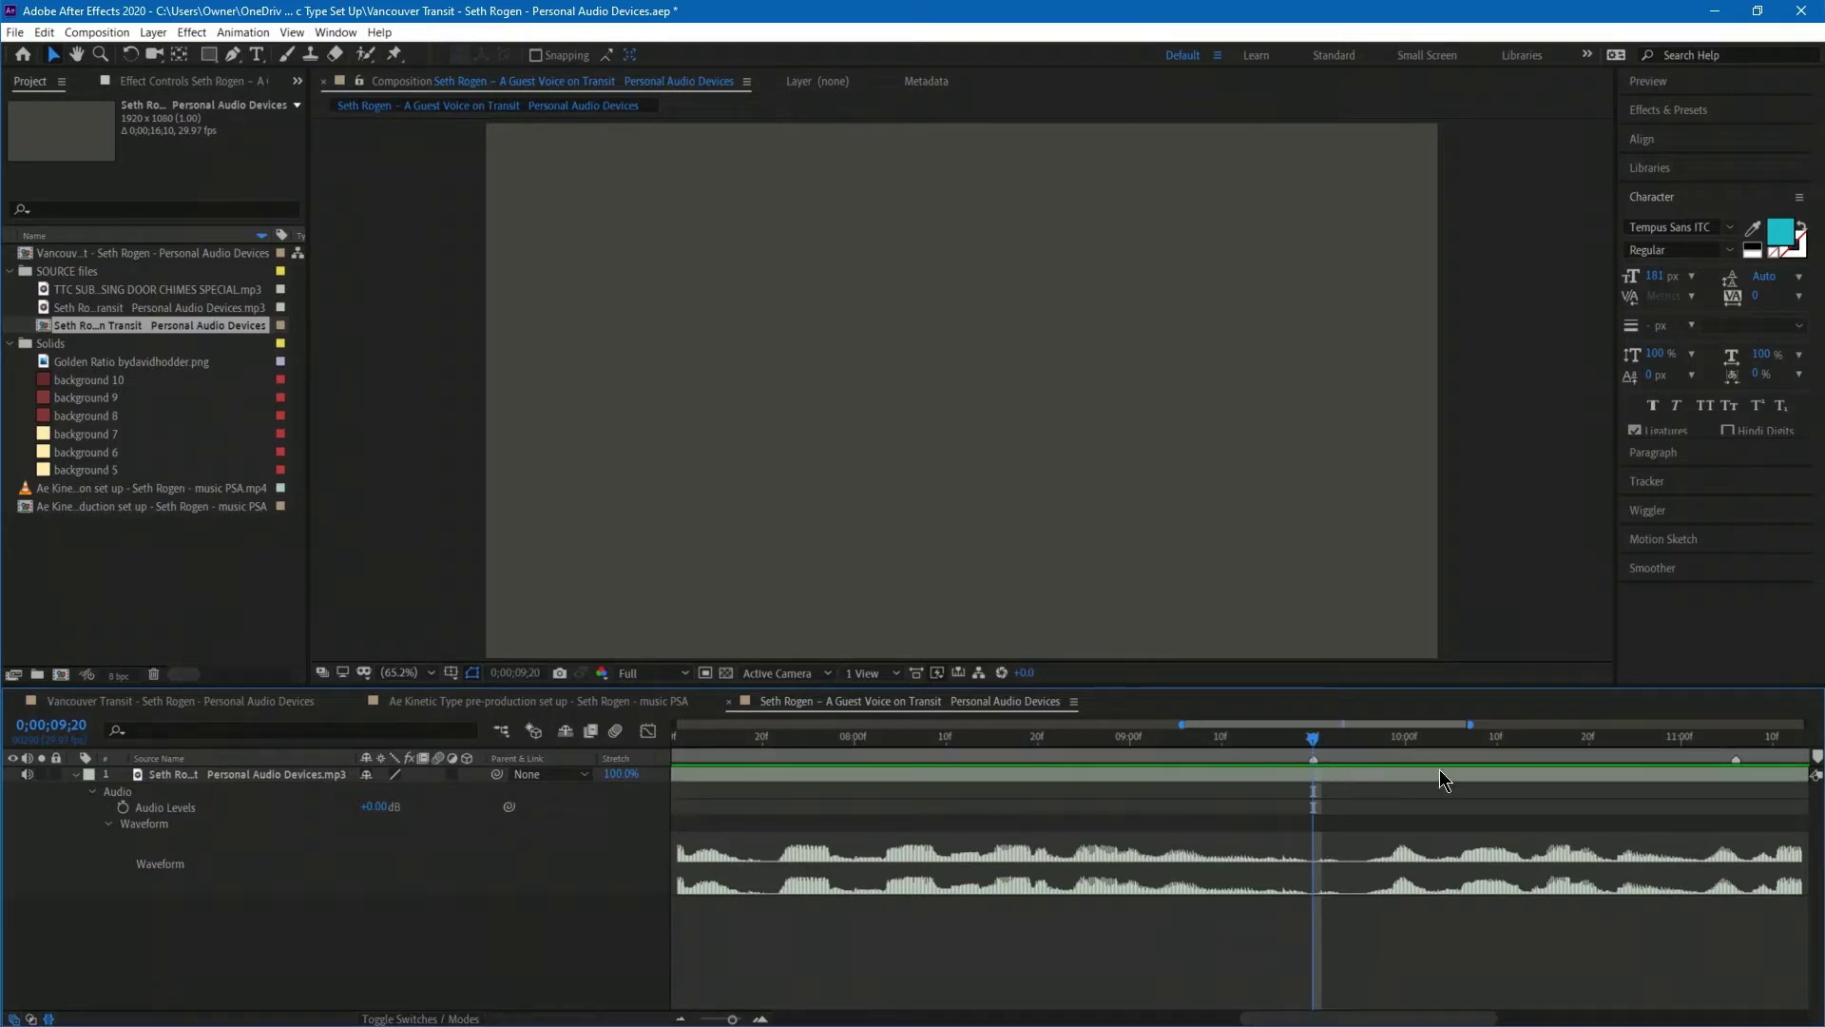
Locate the next beat by playing and scrubbing the audio, and align the fifth composition marker at 0;00;11;02.
scroll(993, 866, right, 5)
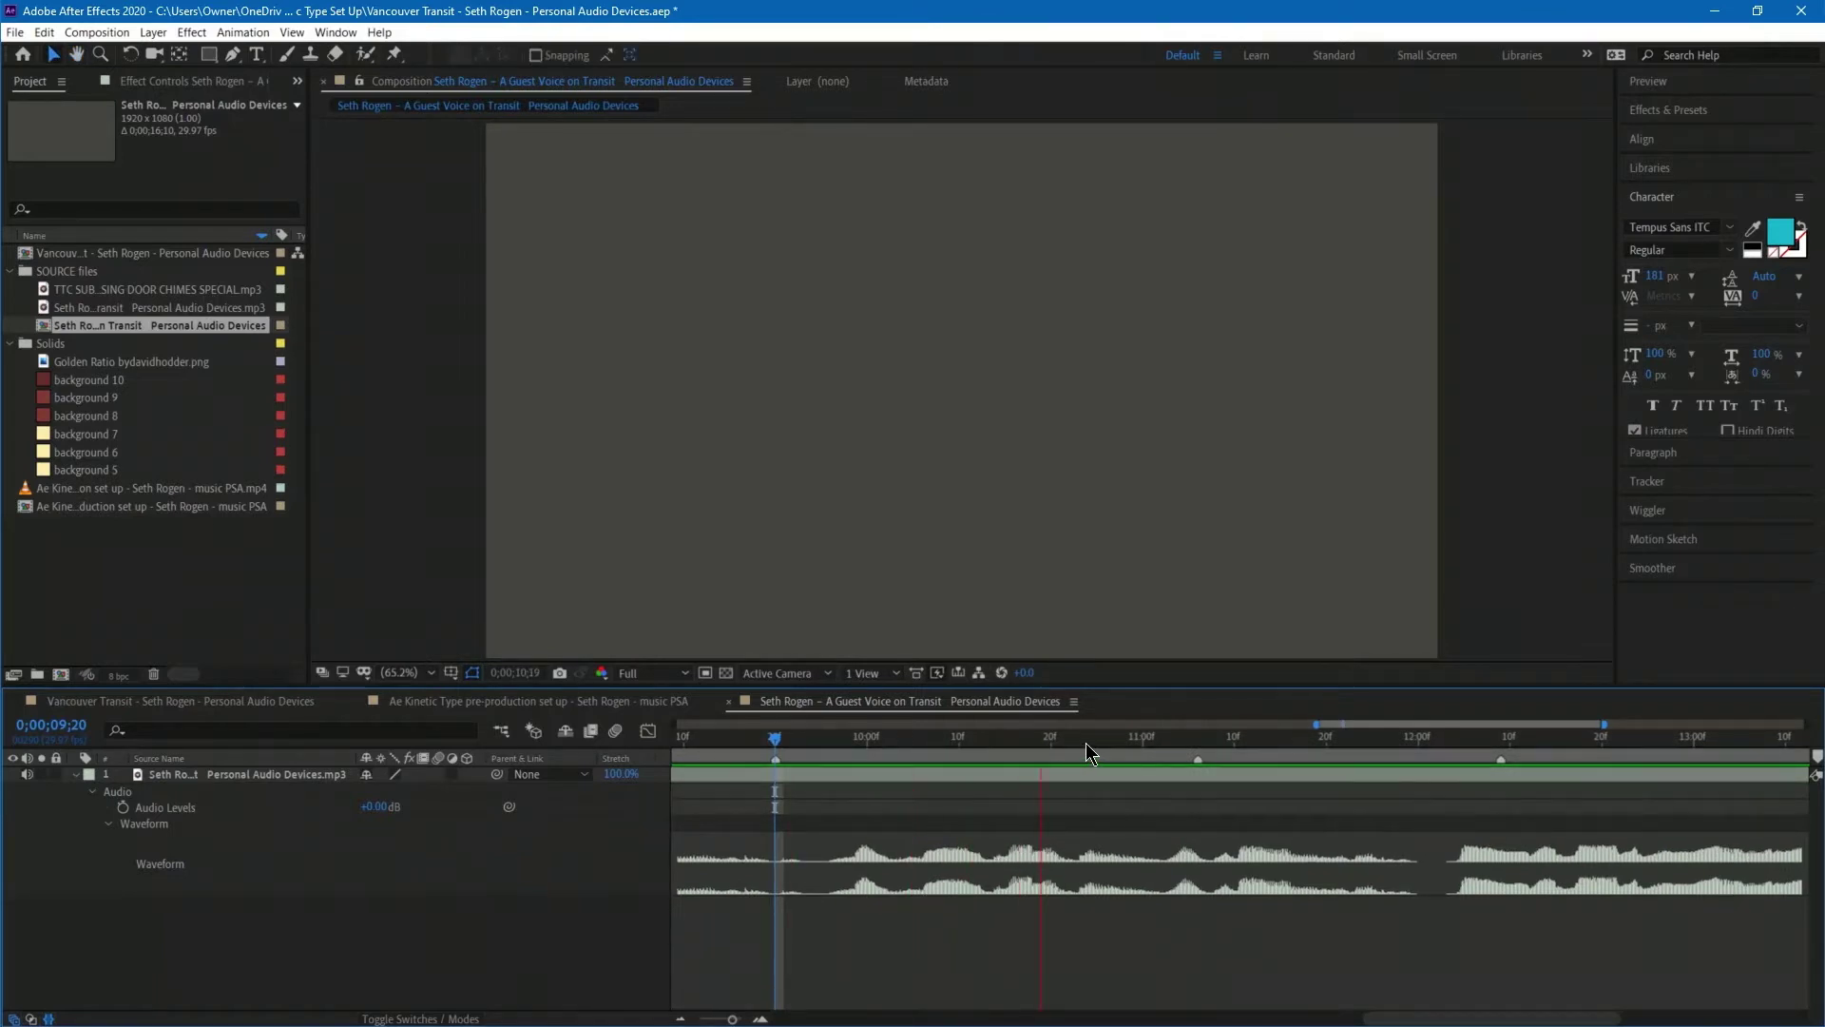
click(1132, 740)
click(1127, 741)
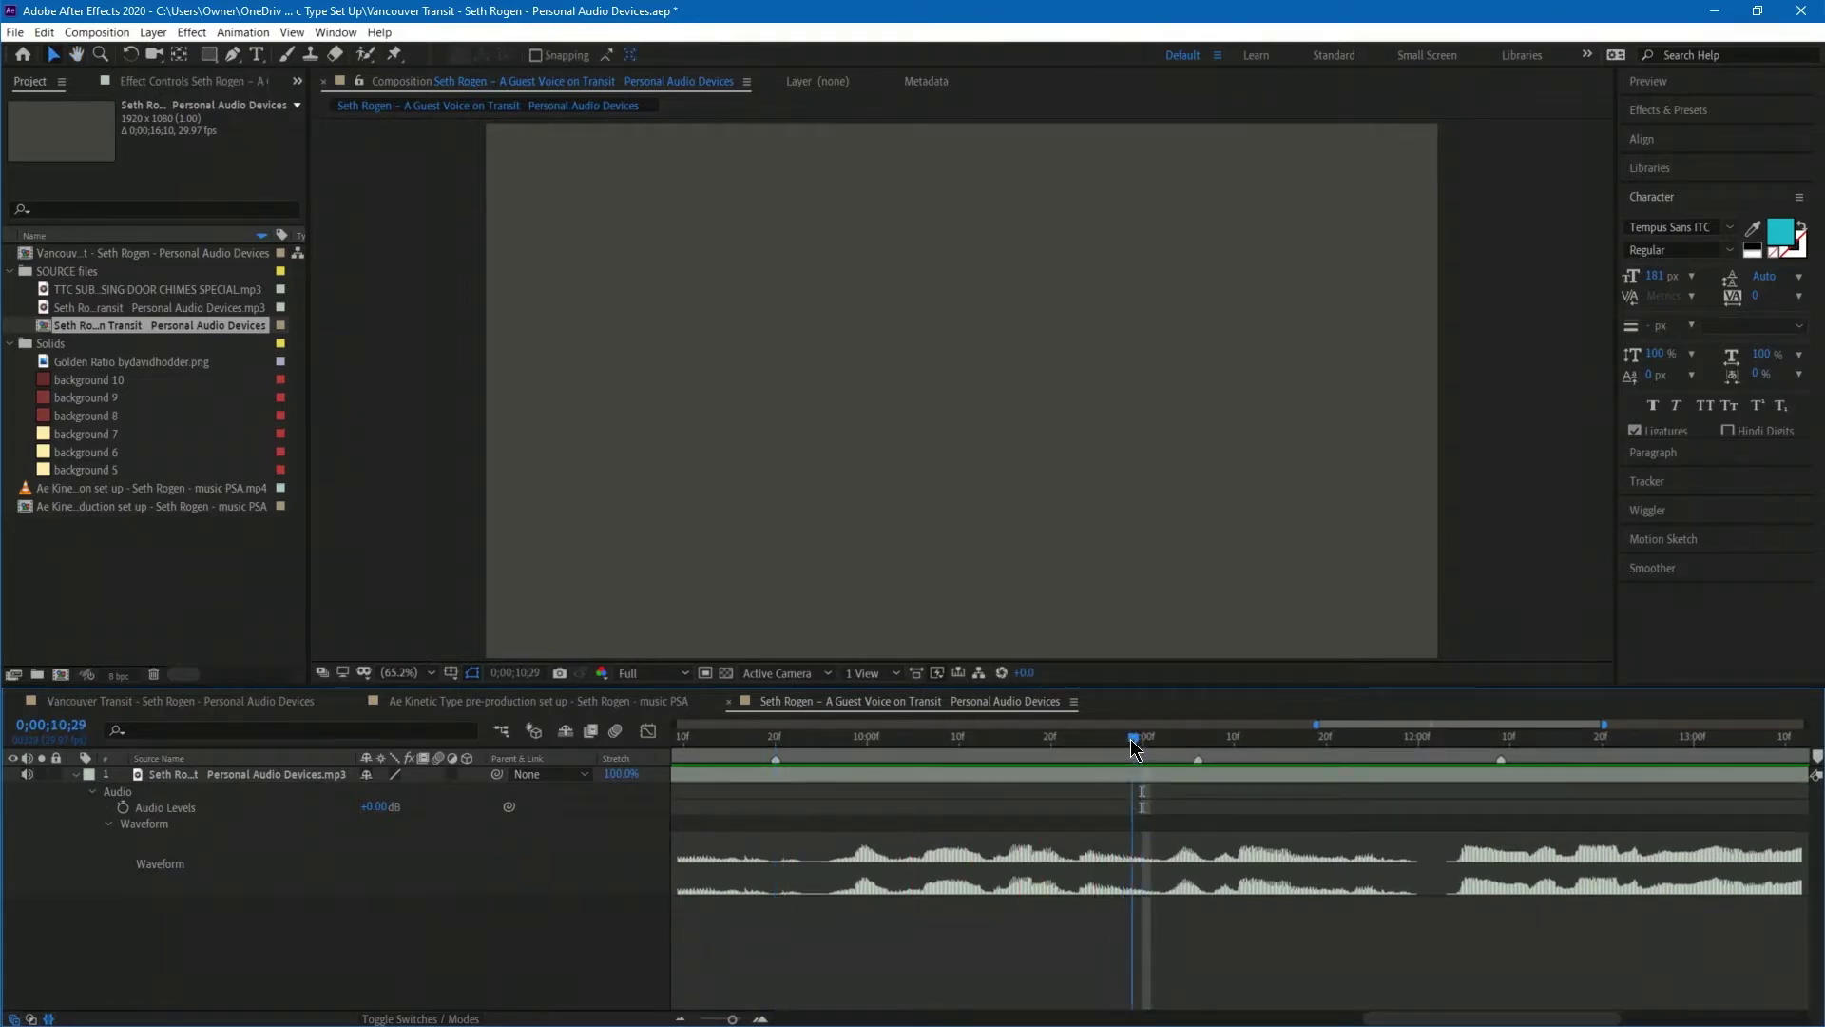
drag(1139, 737, 1071, 744)
drag(1205, 740, 1160, 743)
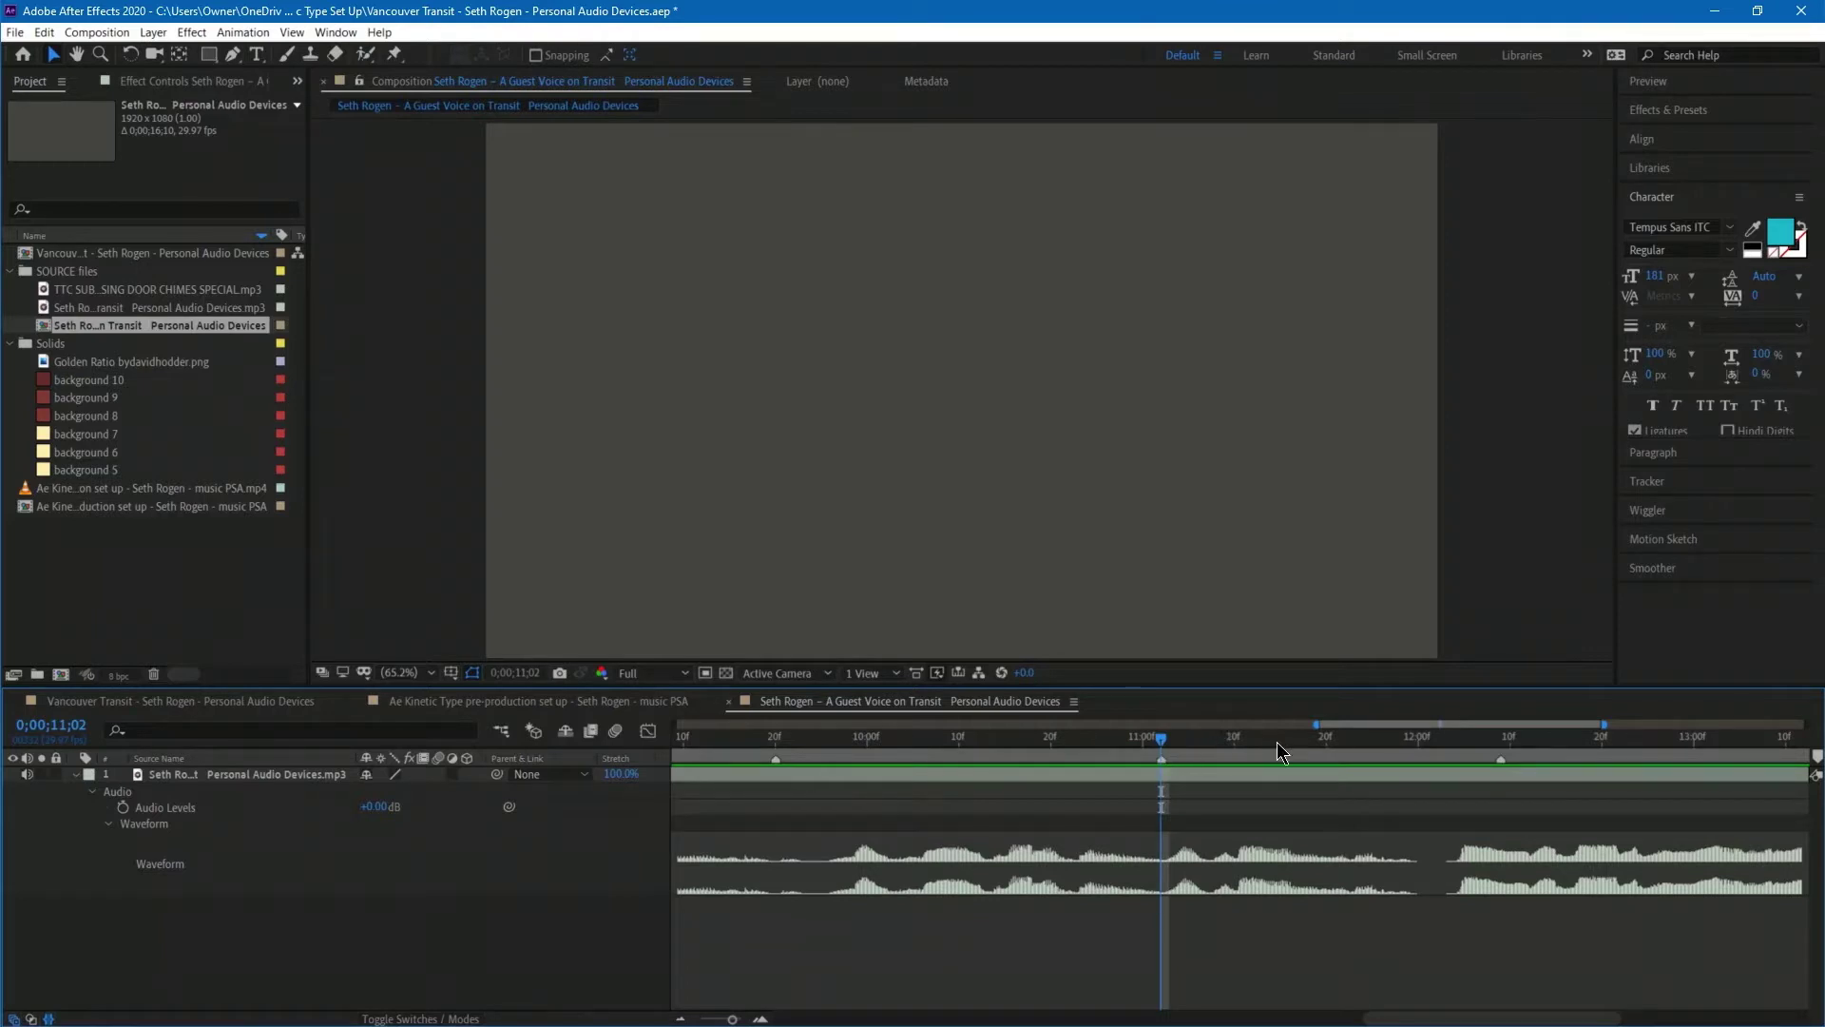
Play on from the fifth marker and align the sixth composition marker with the start of the next phrase at 0;00;12;04.
key(space)
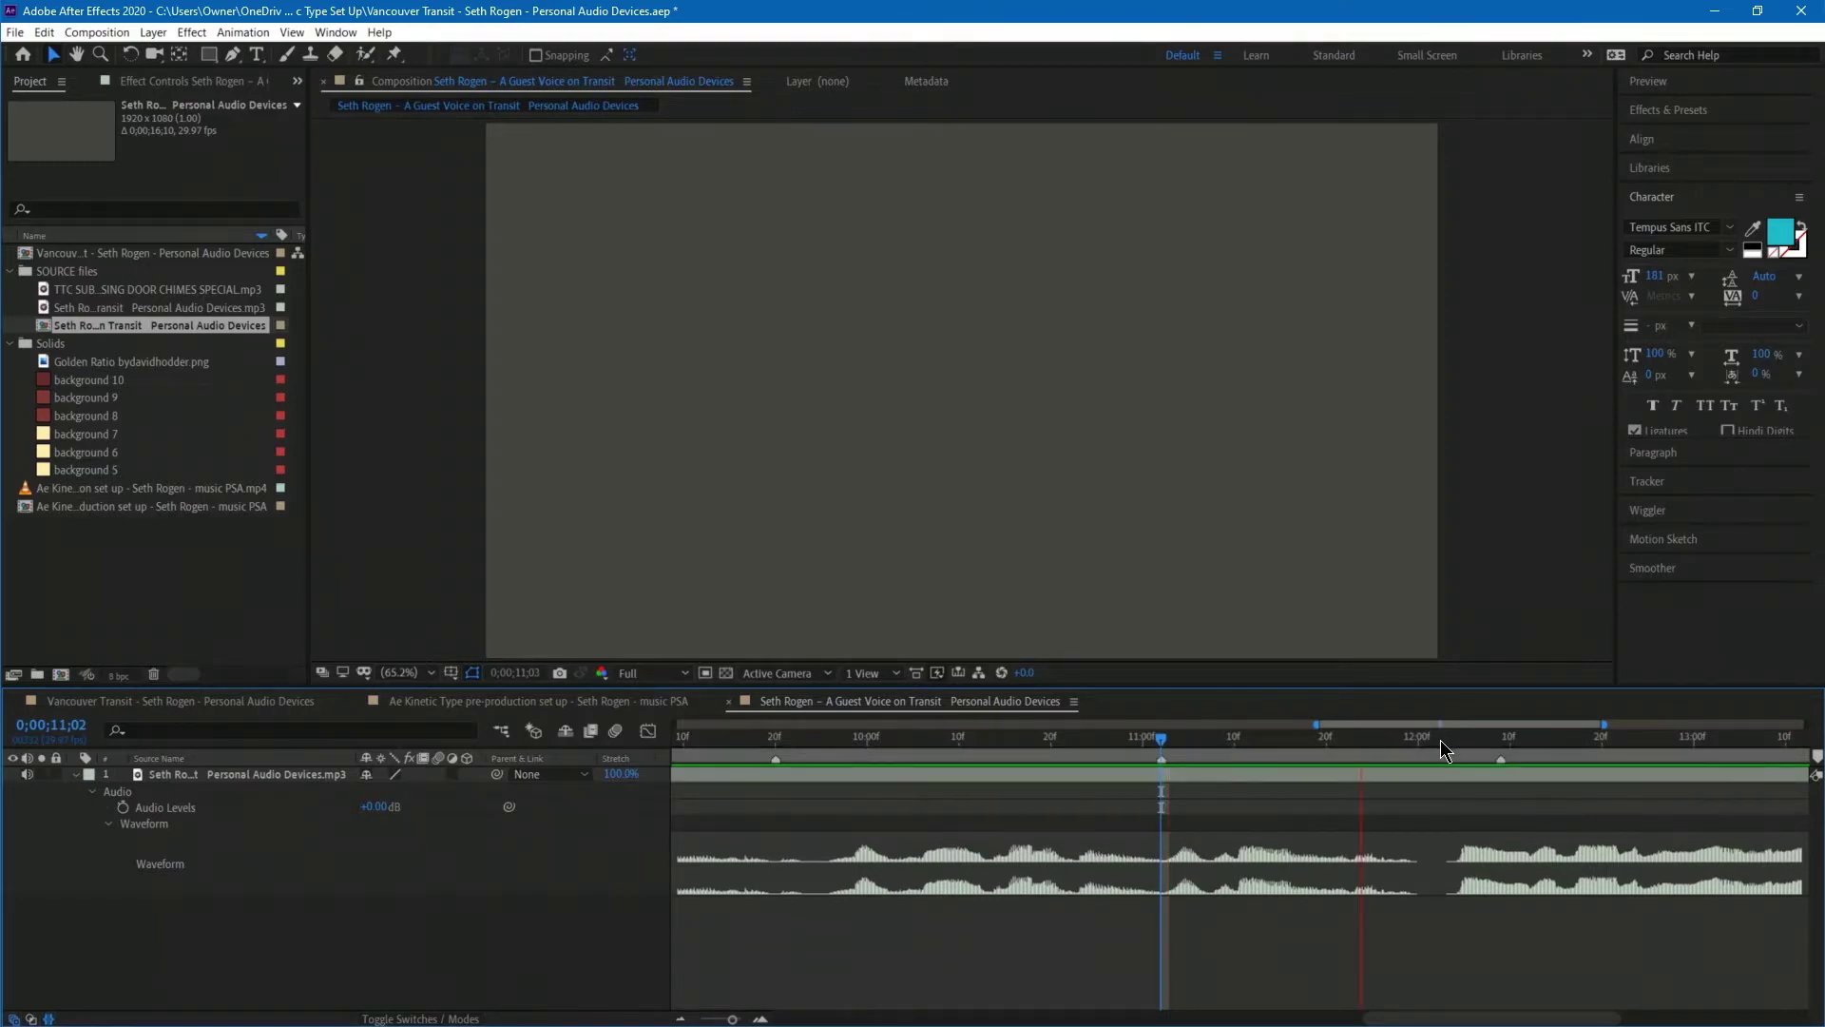
click(1437, 741)
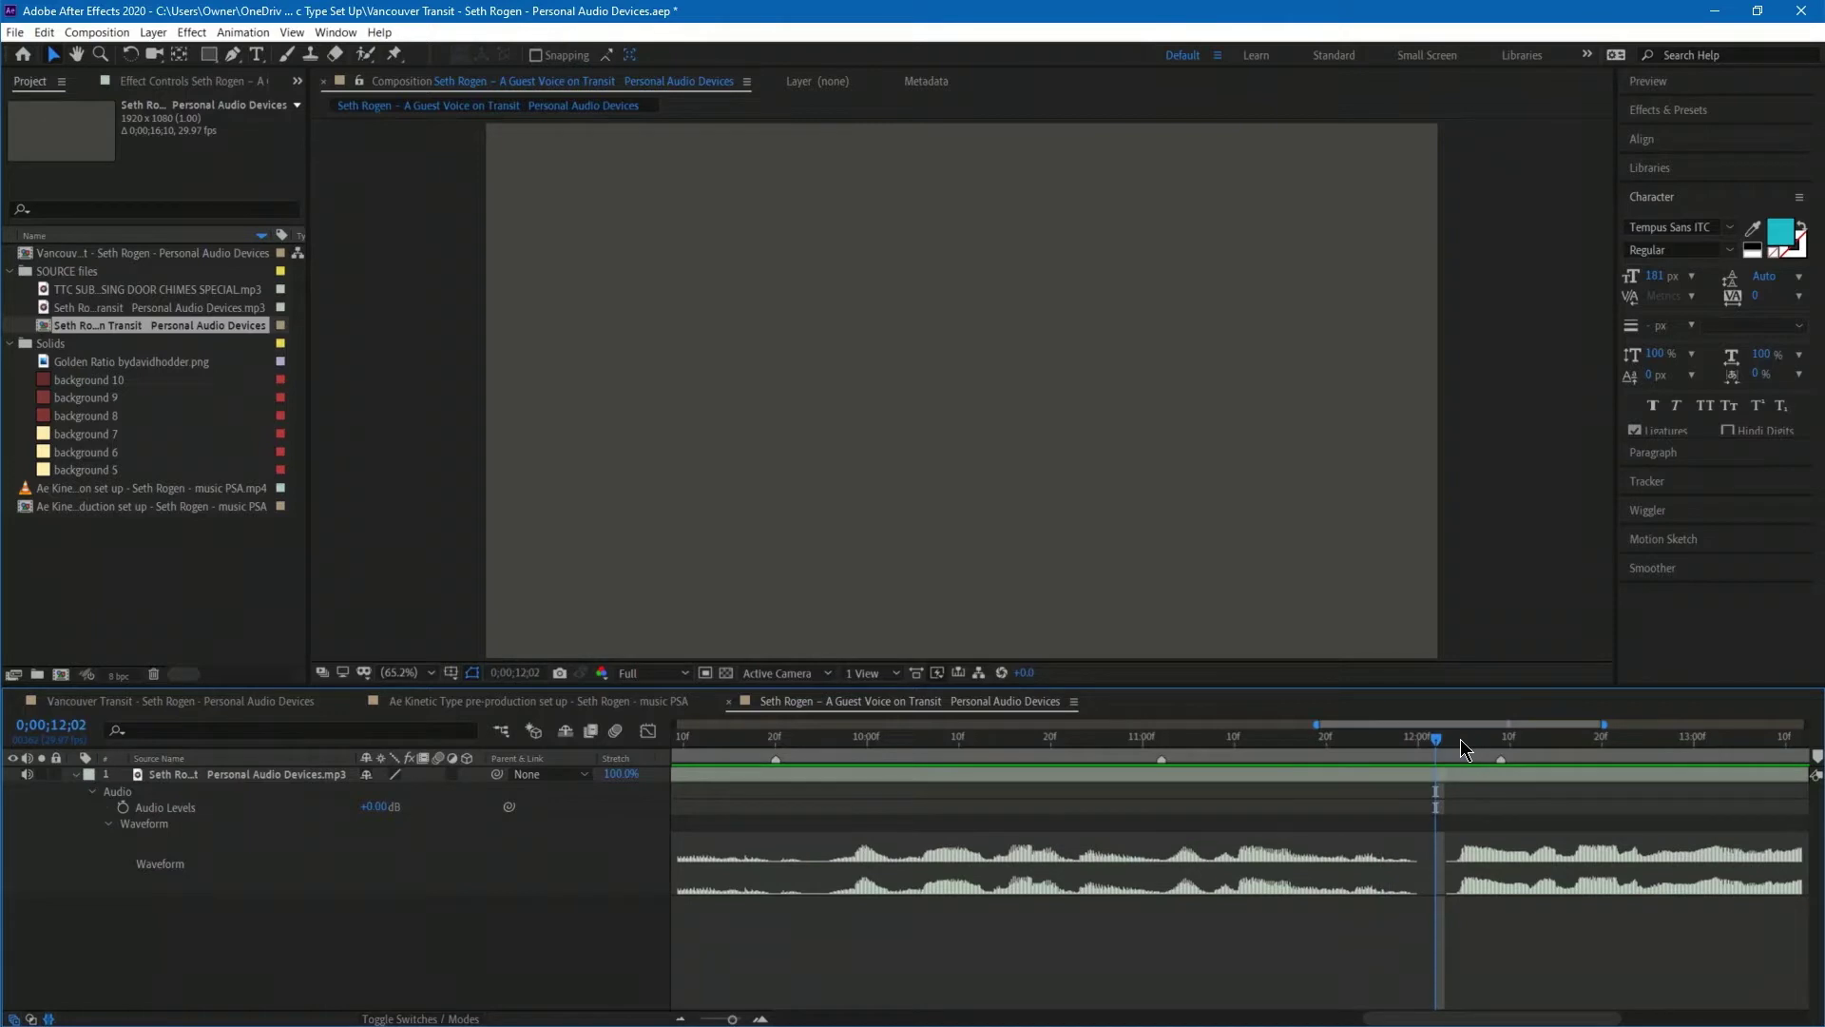
drag(1439, 744, 1426, 737)
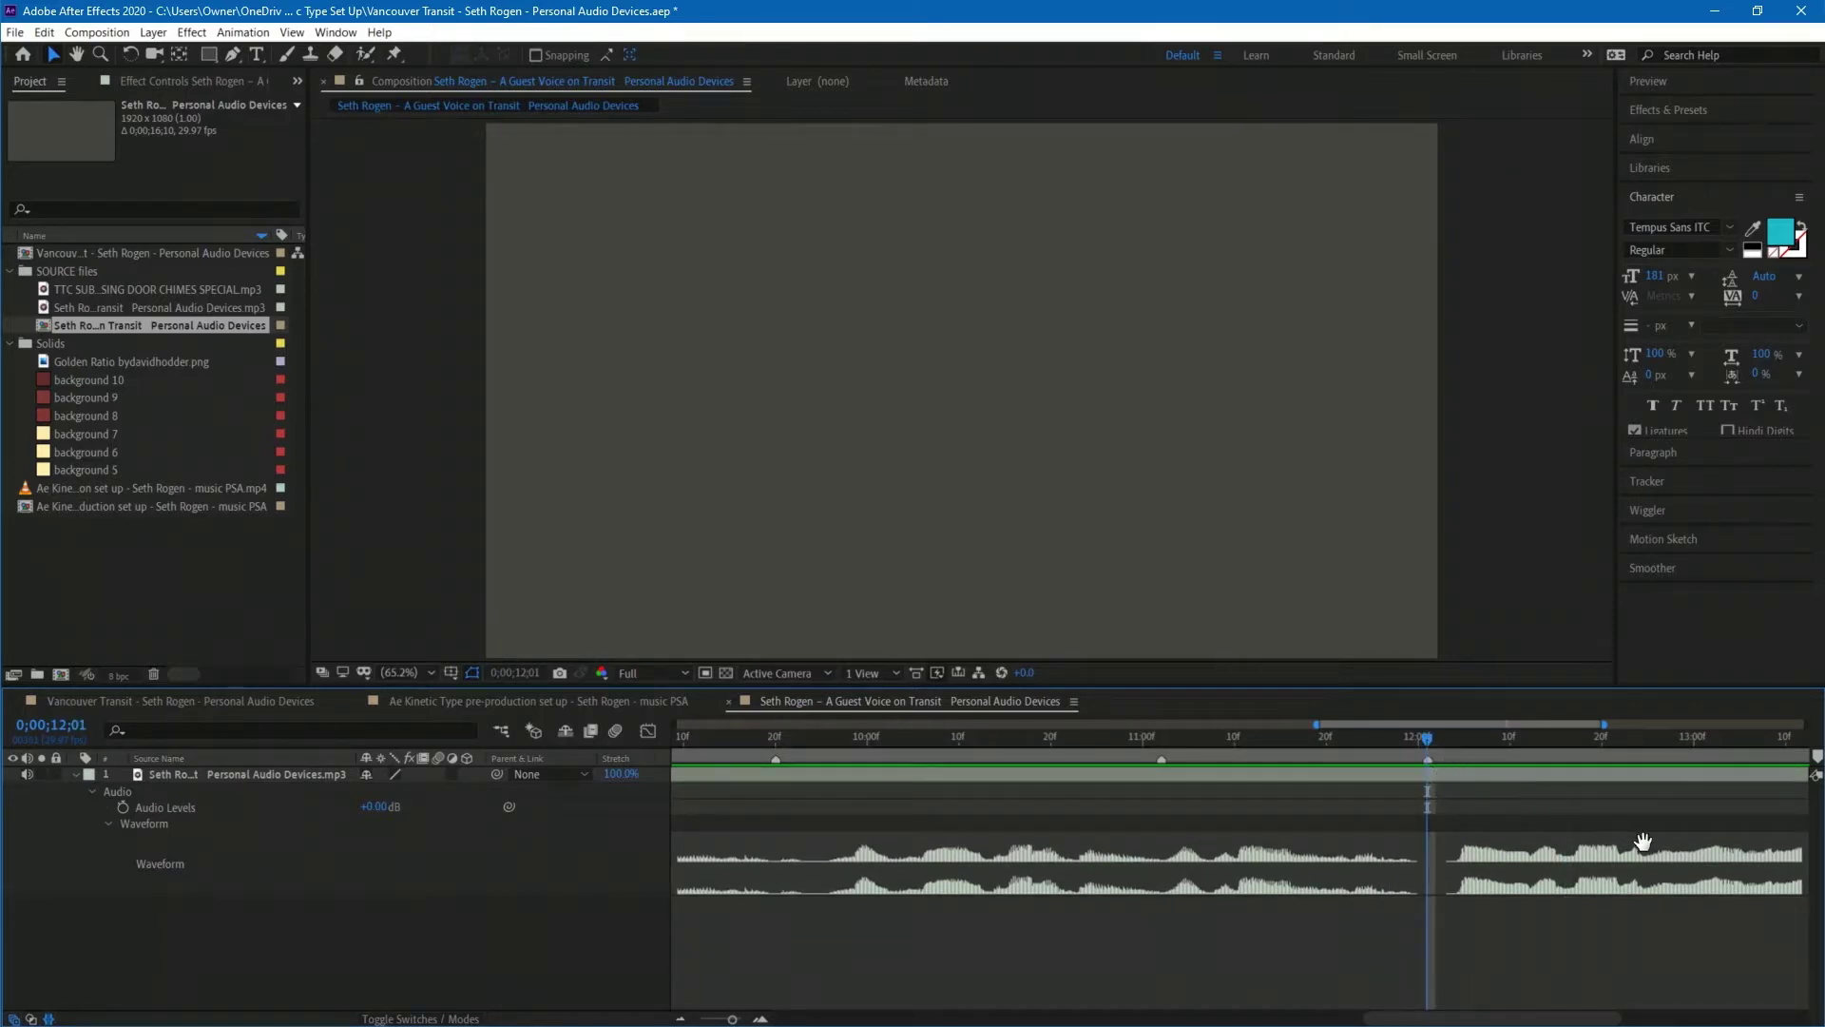
drag(1340, 888, 1005, 923)
key(v)
click(999, 741)
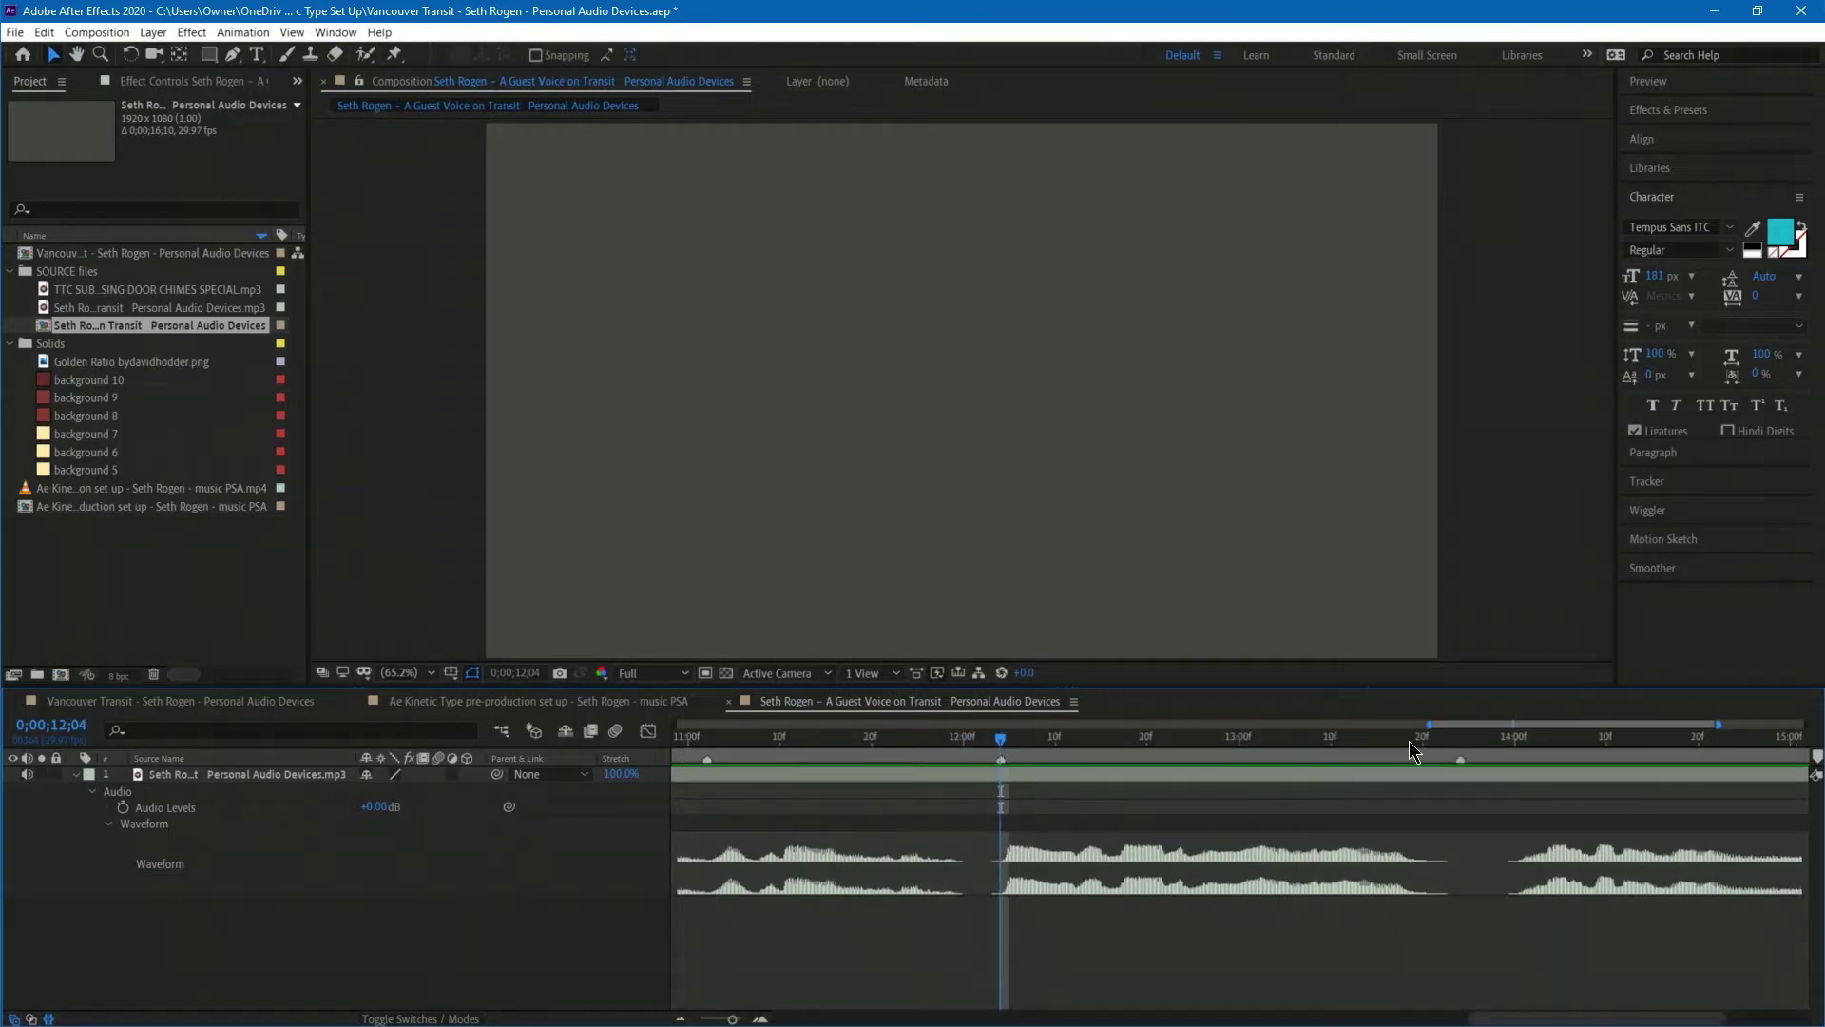
Align the seventh composition marker with the waveform near 0;00;13;28 and play the audio through its last phrase.
click(1494, 737)
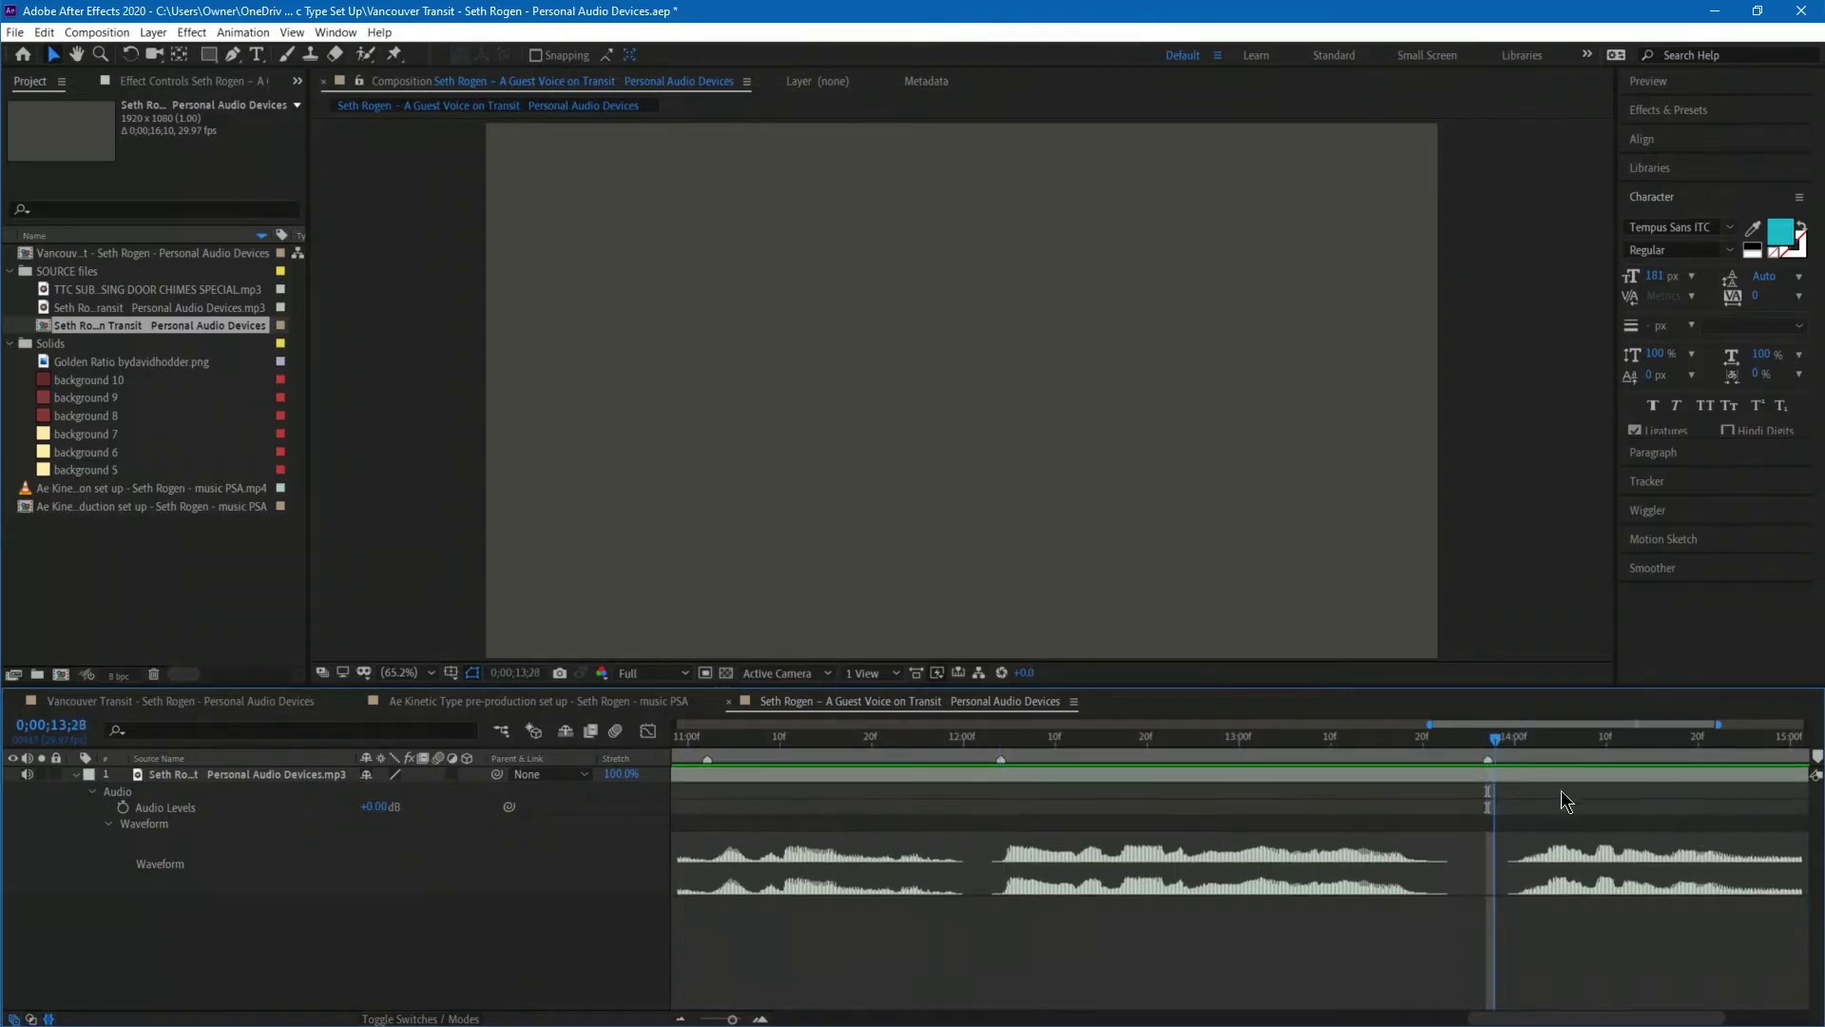
key(space)
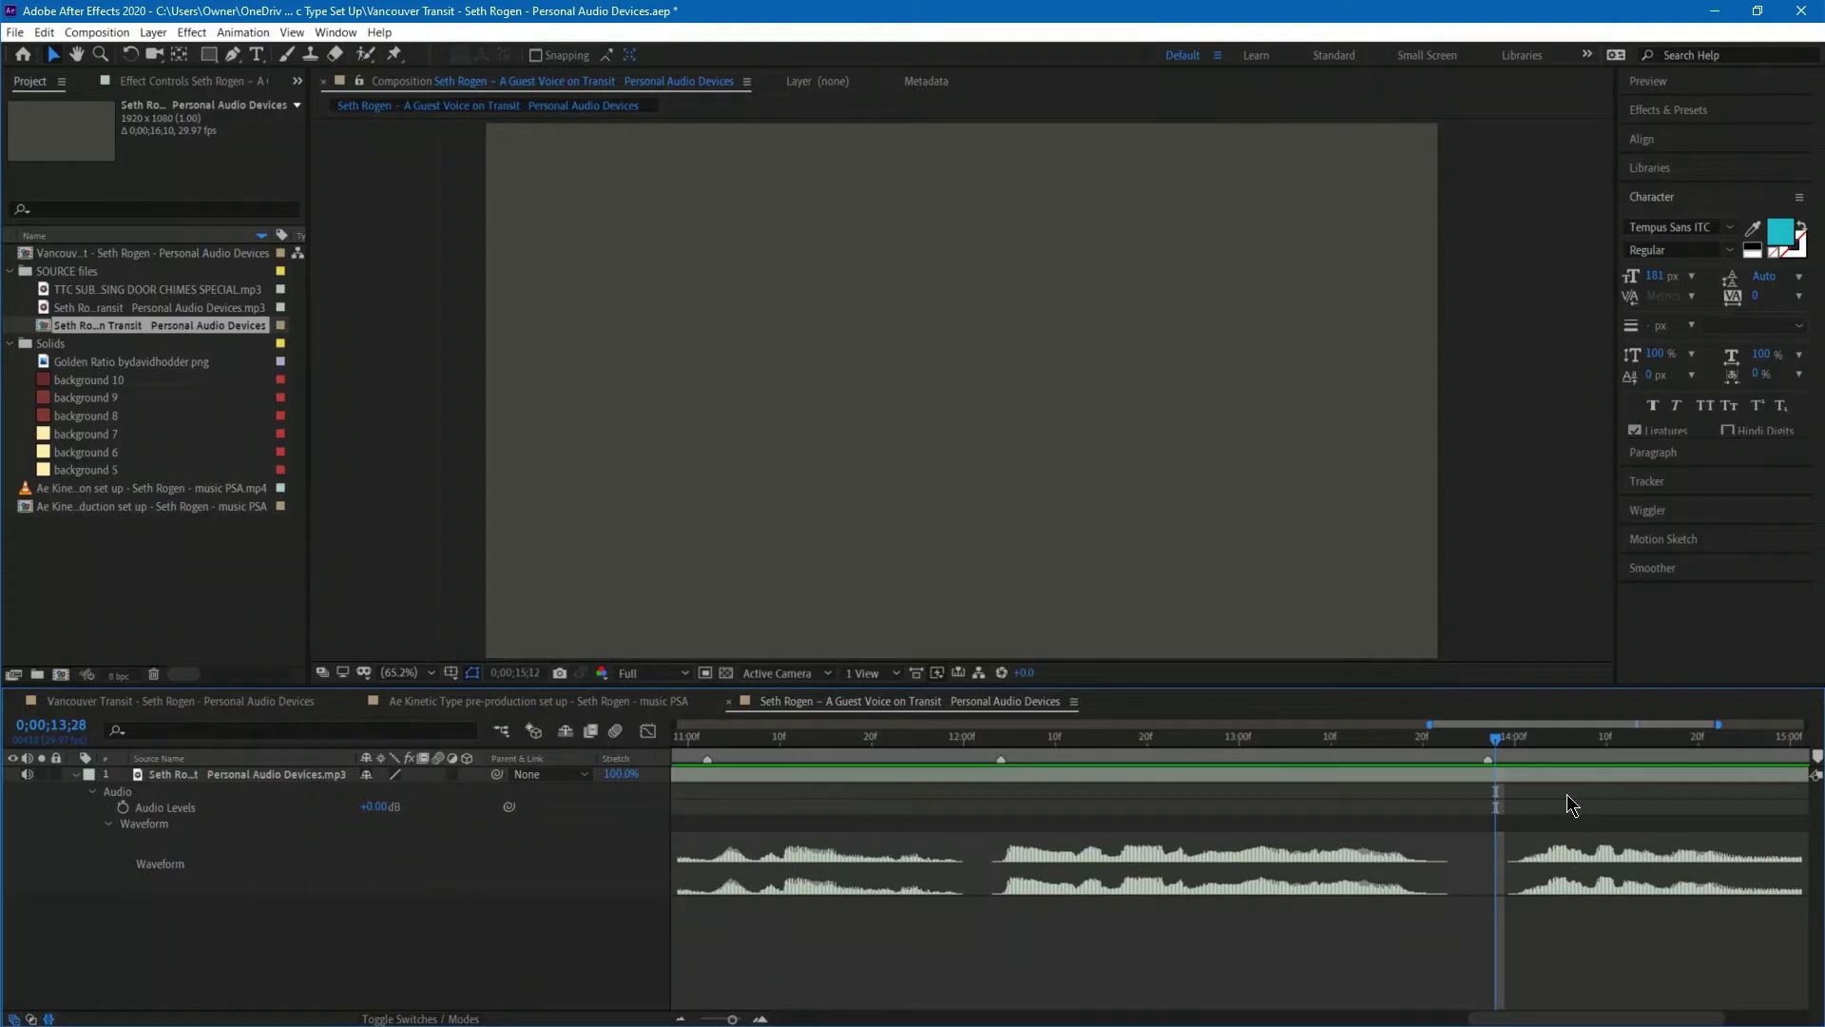
key(space)
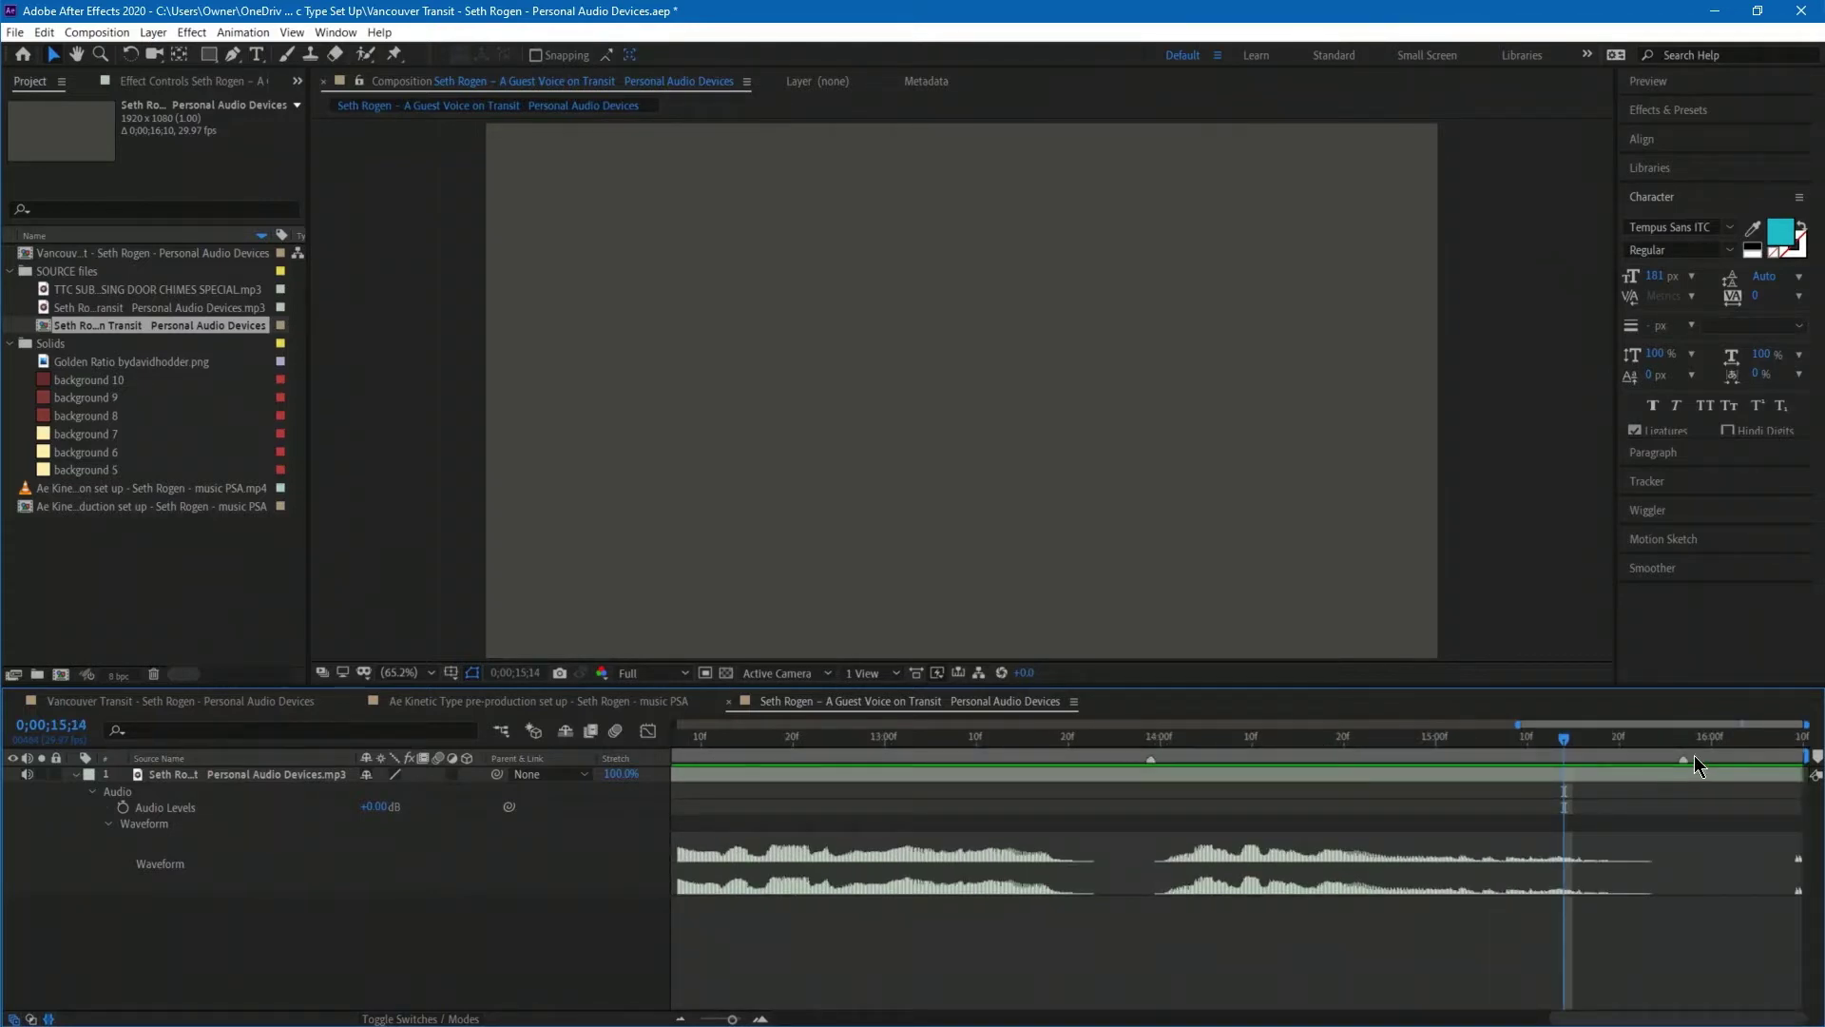
drag(1520, 724, 471, 753)
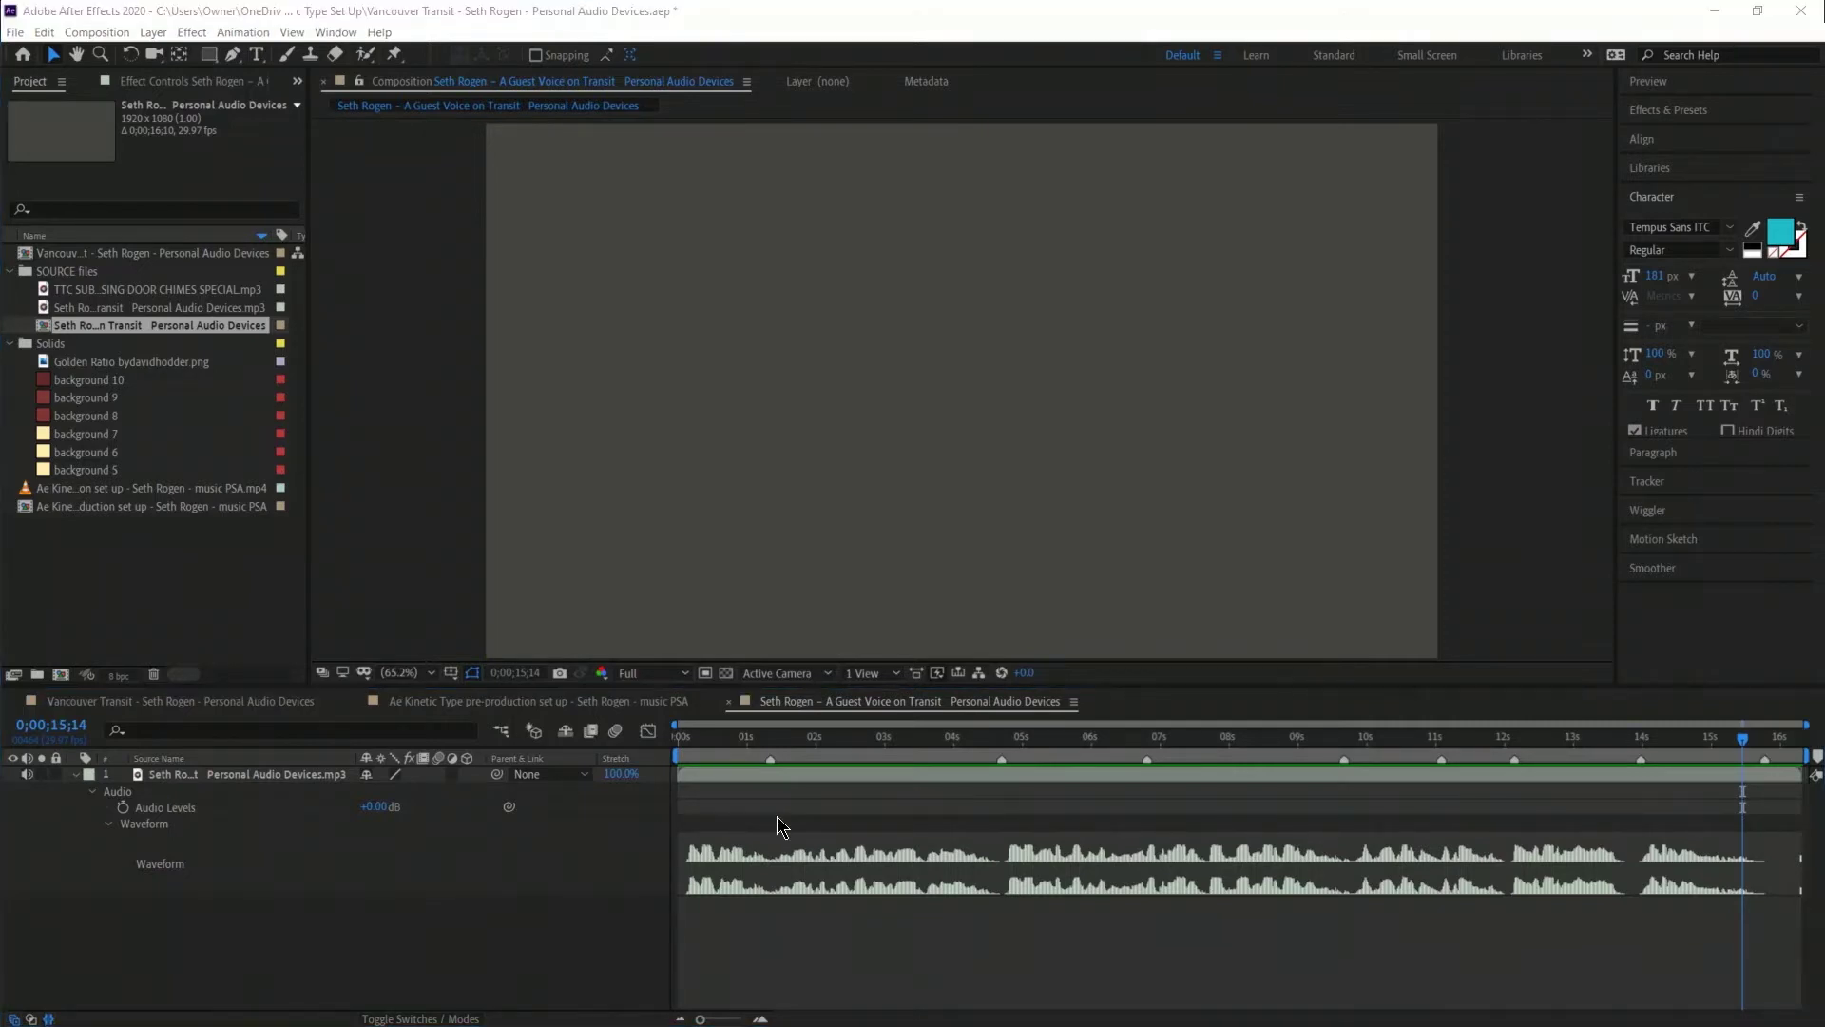
Copy the first three-line stanza of the transcript in Notepad and paste it into a new text layer in After Effects.
key(alt+Tab)
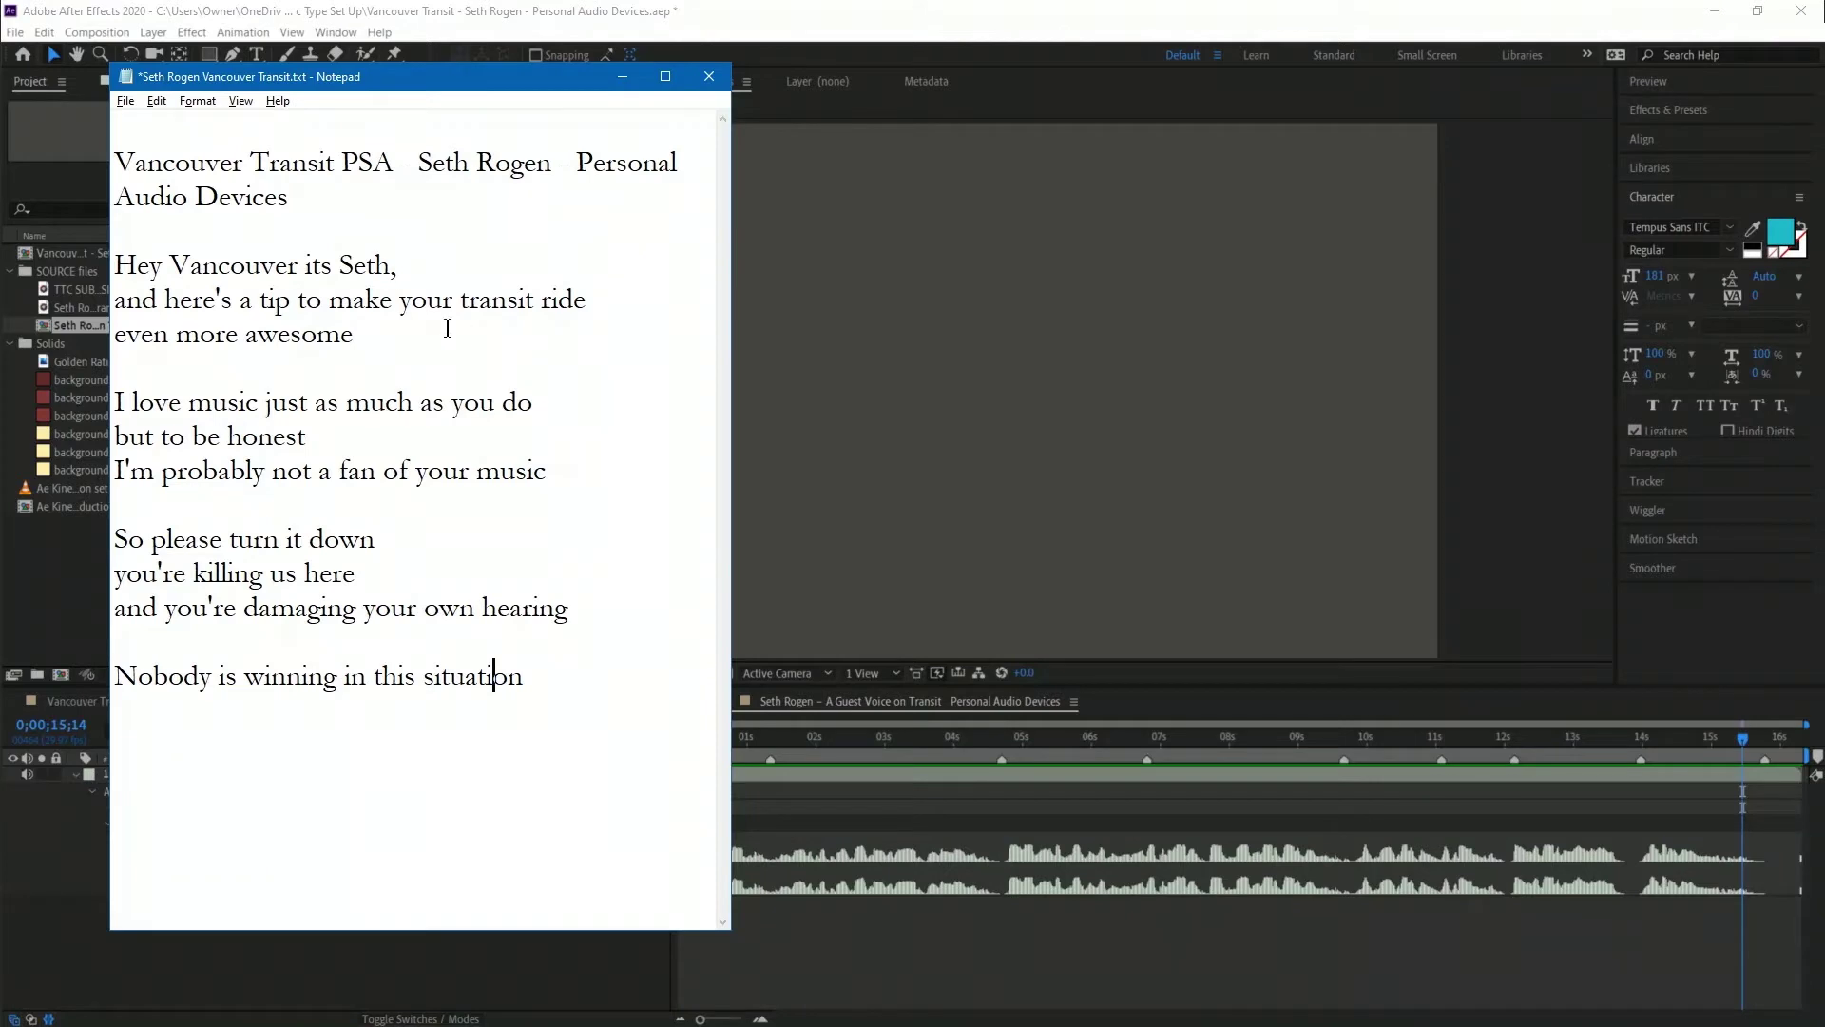
drag(390, 344, 110, 252)
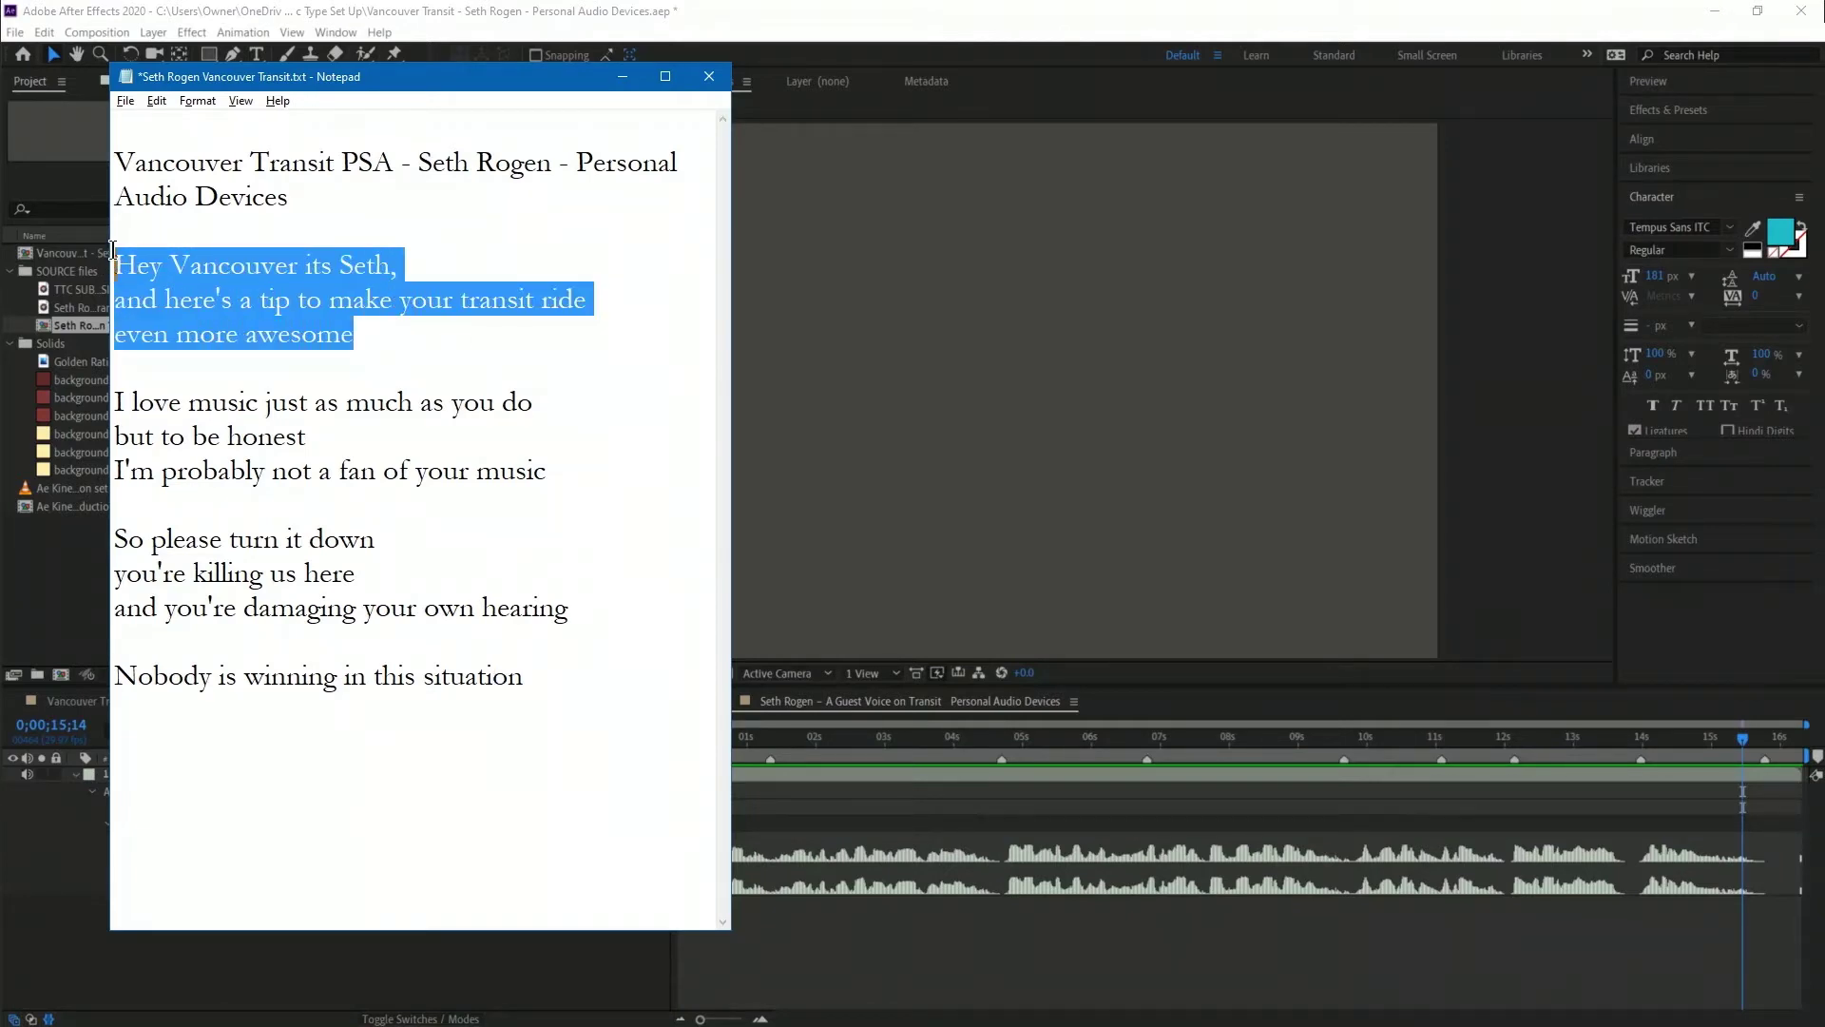
key(alt+Tab)
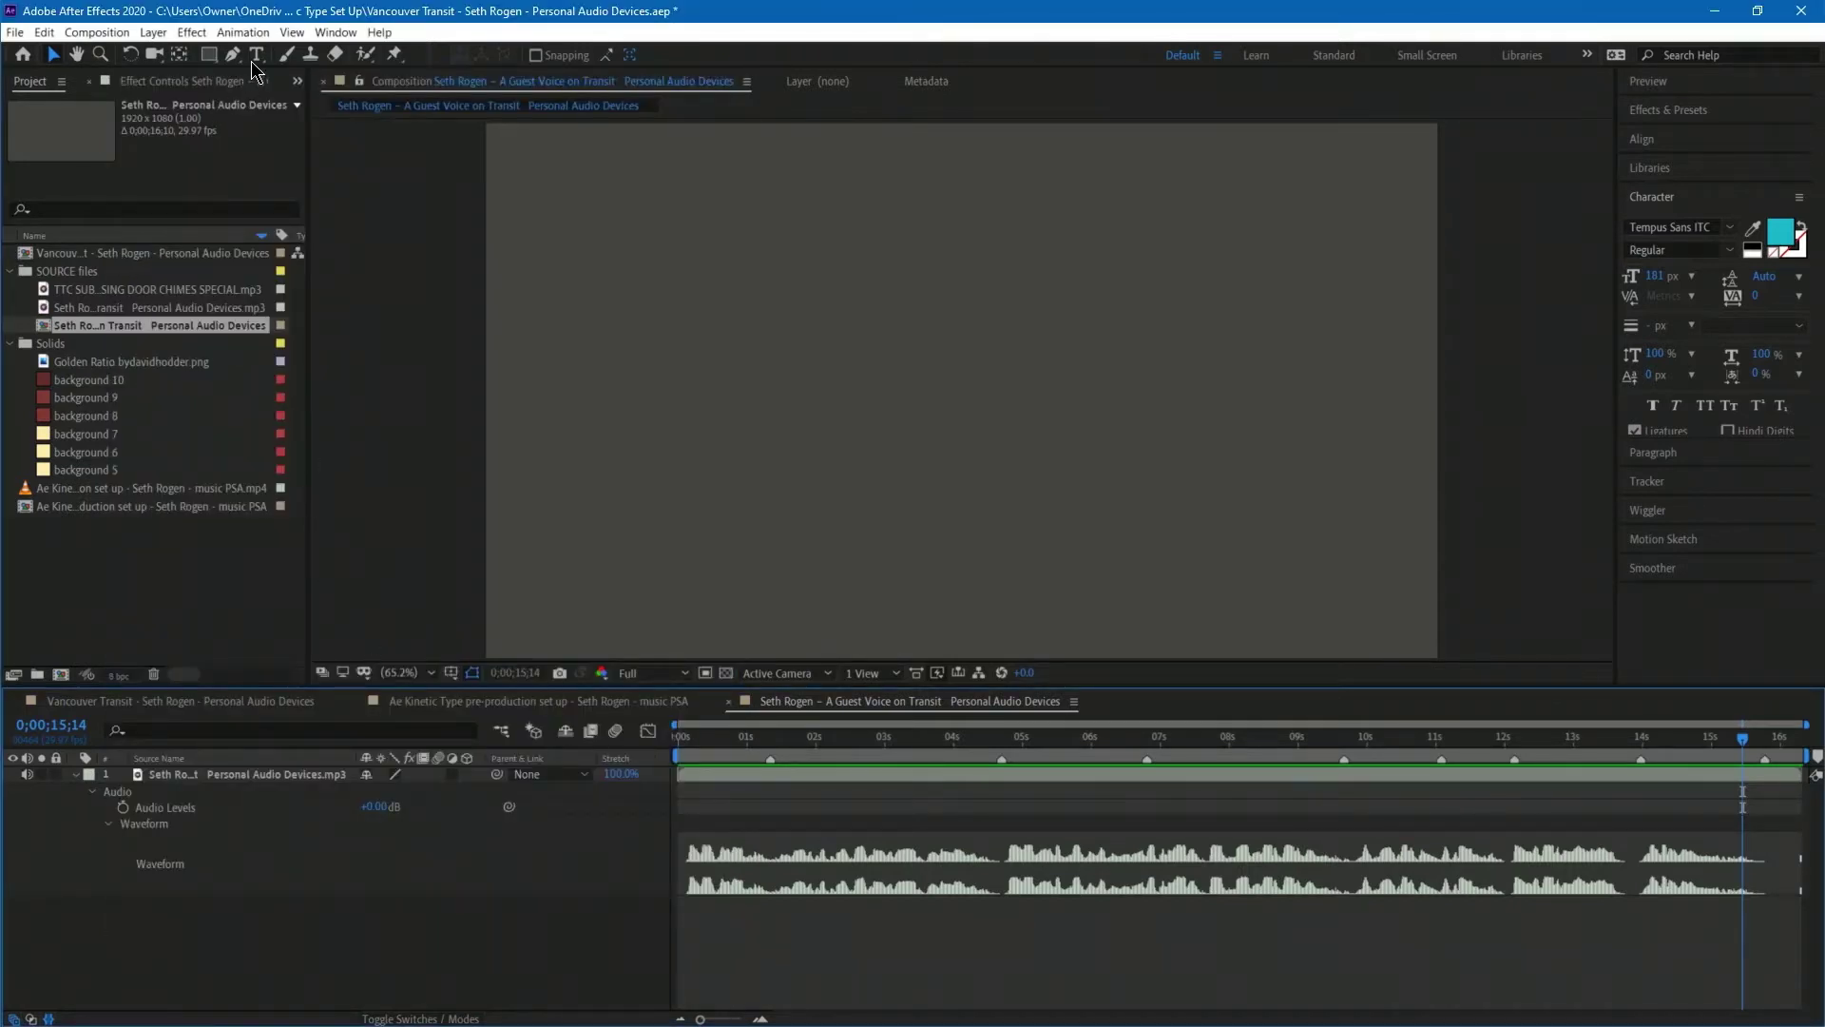
click(254, 55)
click(620, 380)
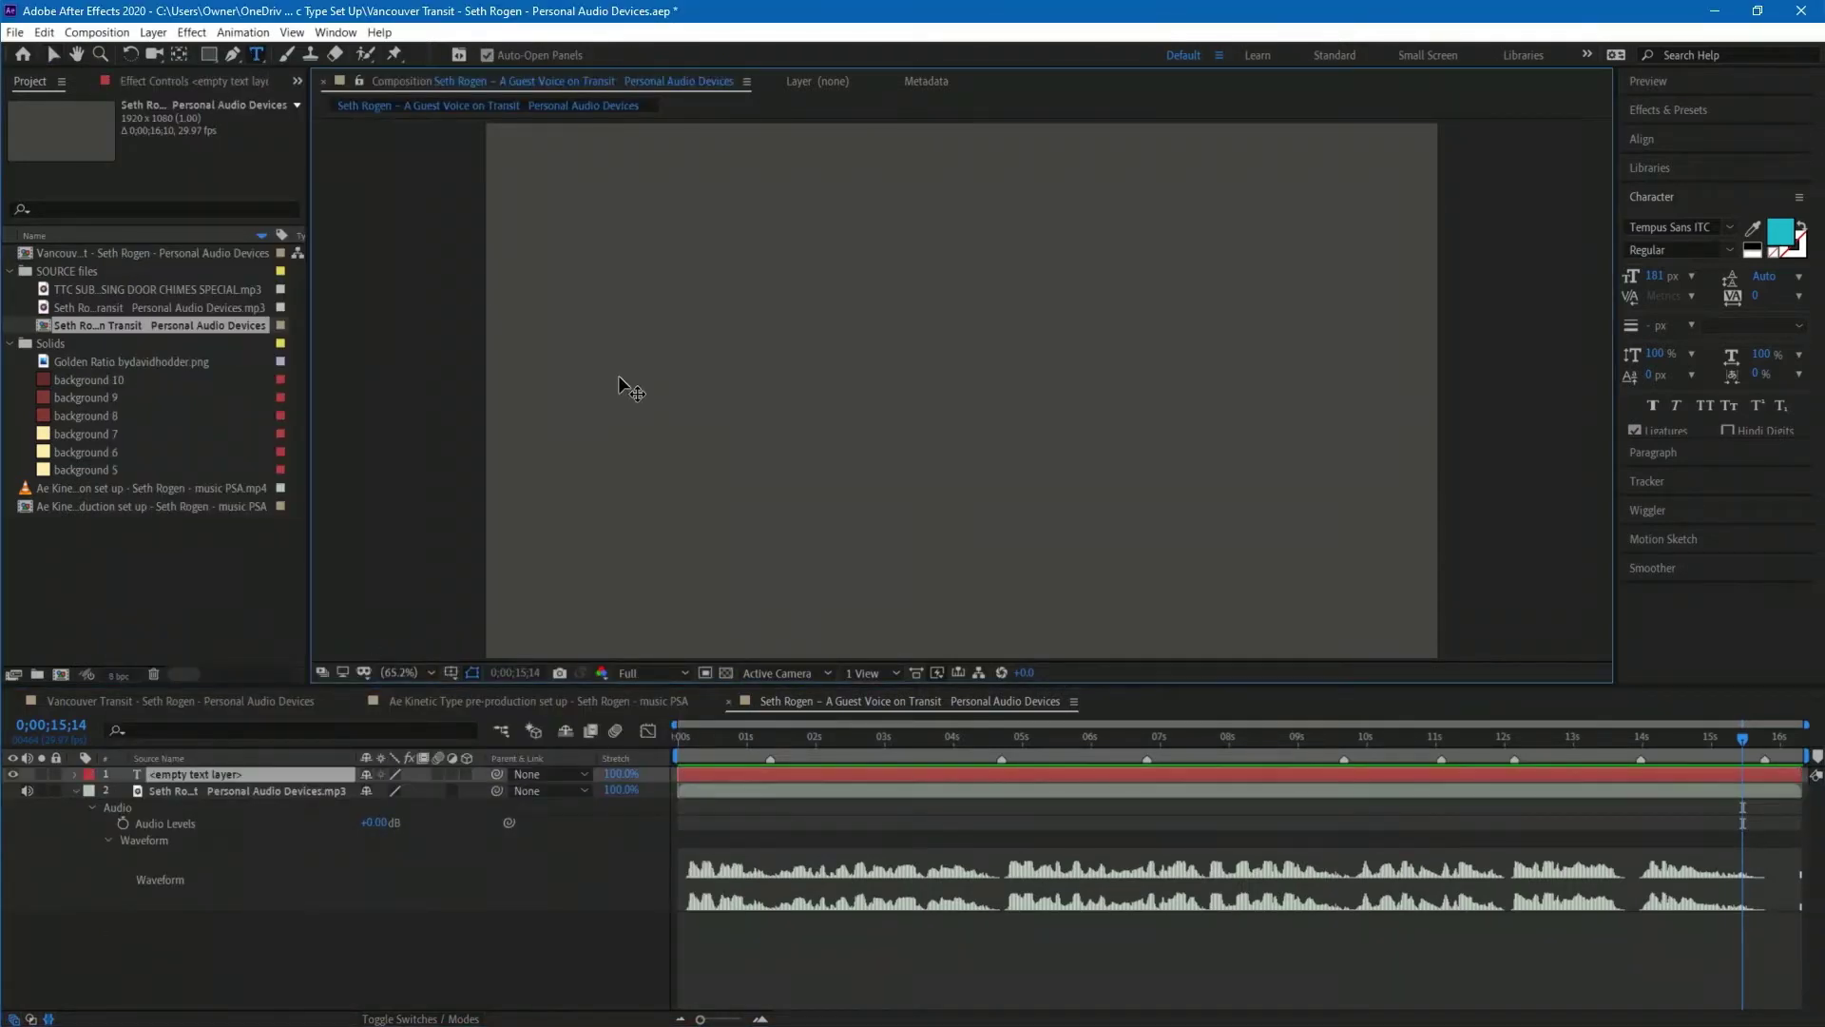
text(Hey Vancouver its Seth Rogen and here’s a tip to make your transit ride even more awesome)
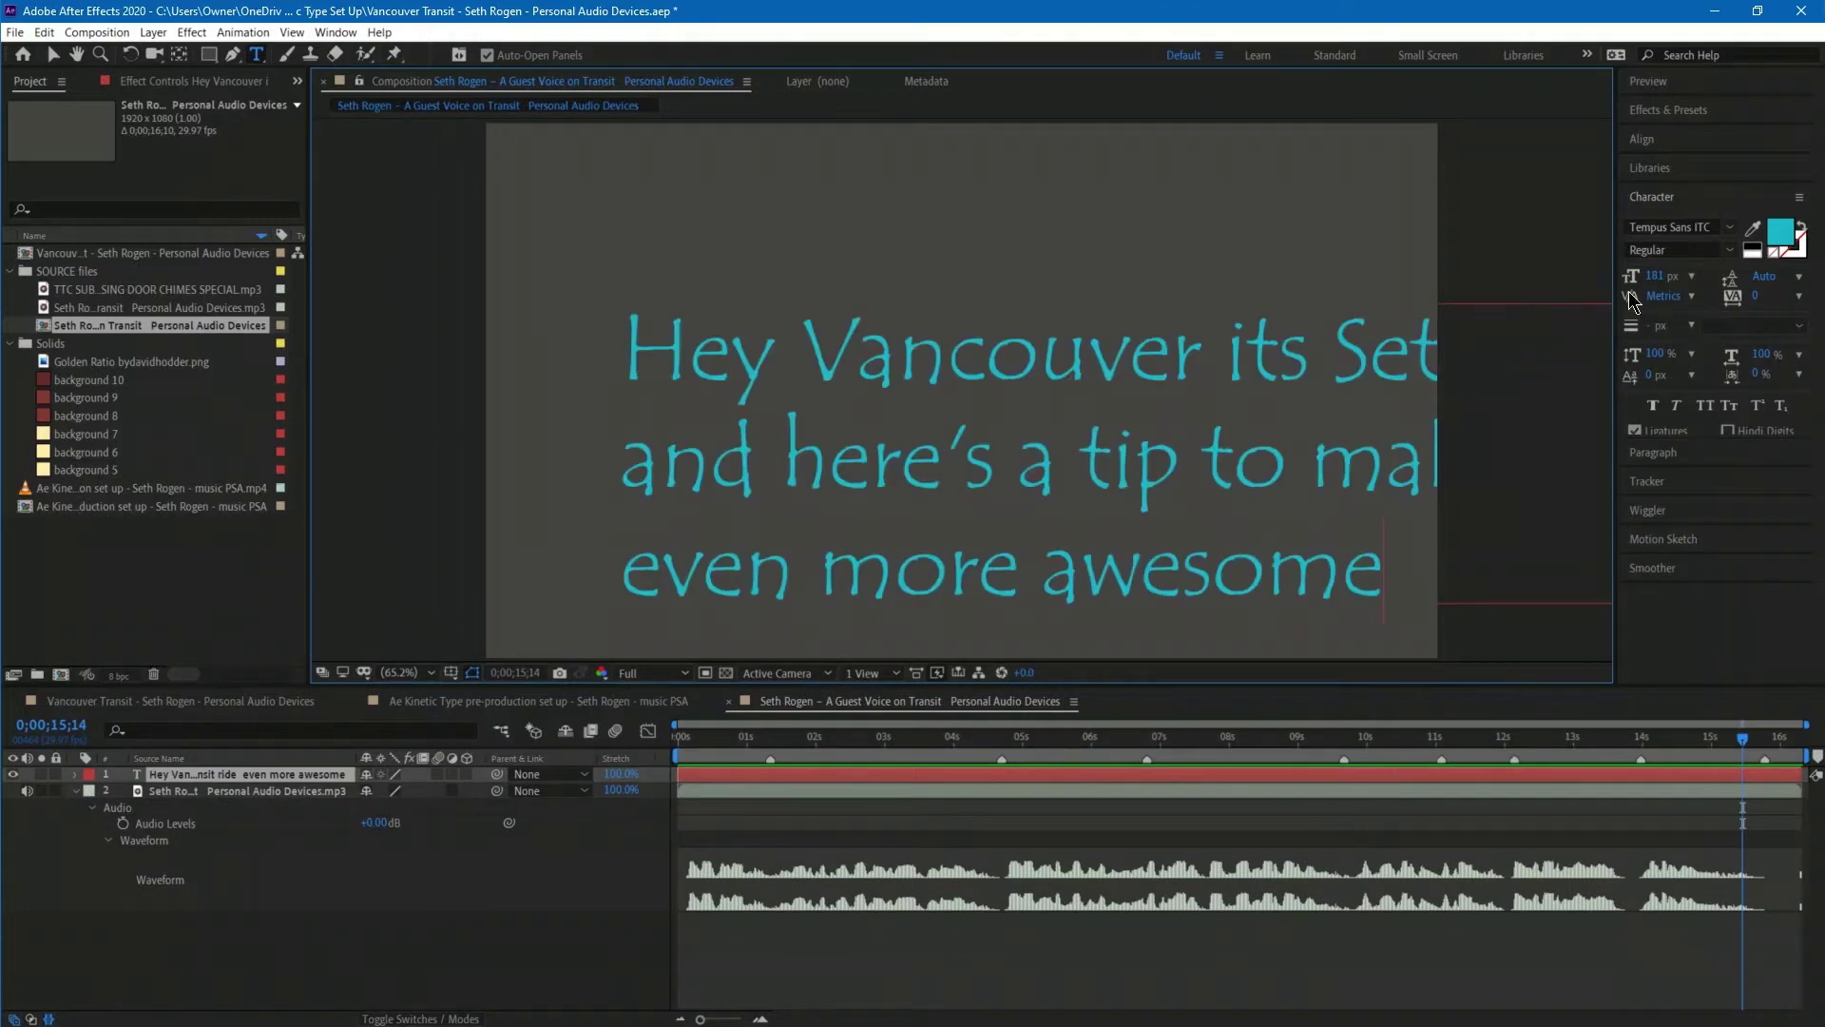
Set all of the new layer's text to Times New Roman at 50 px.
key(ctrl+a)
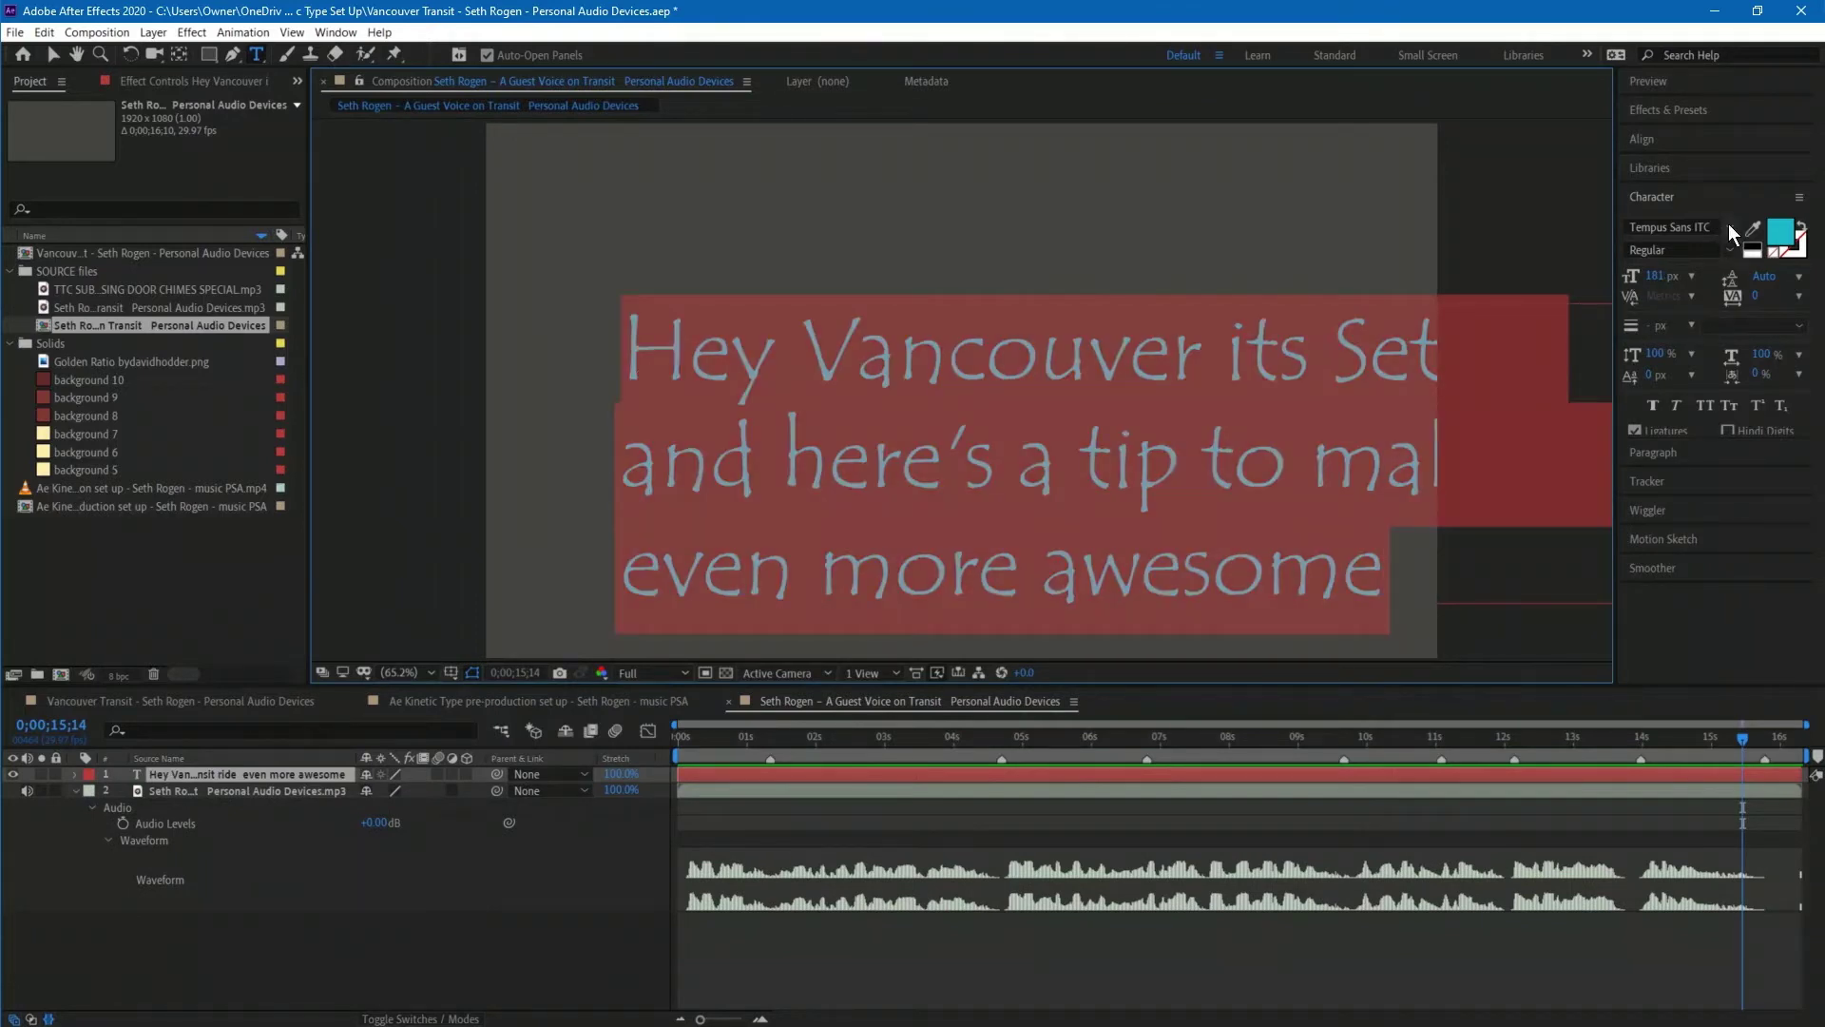
click(1730, 231)
click(1548, 321)
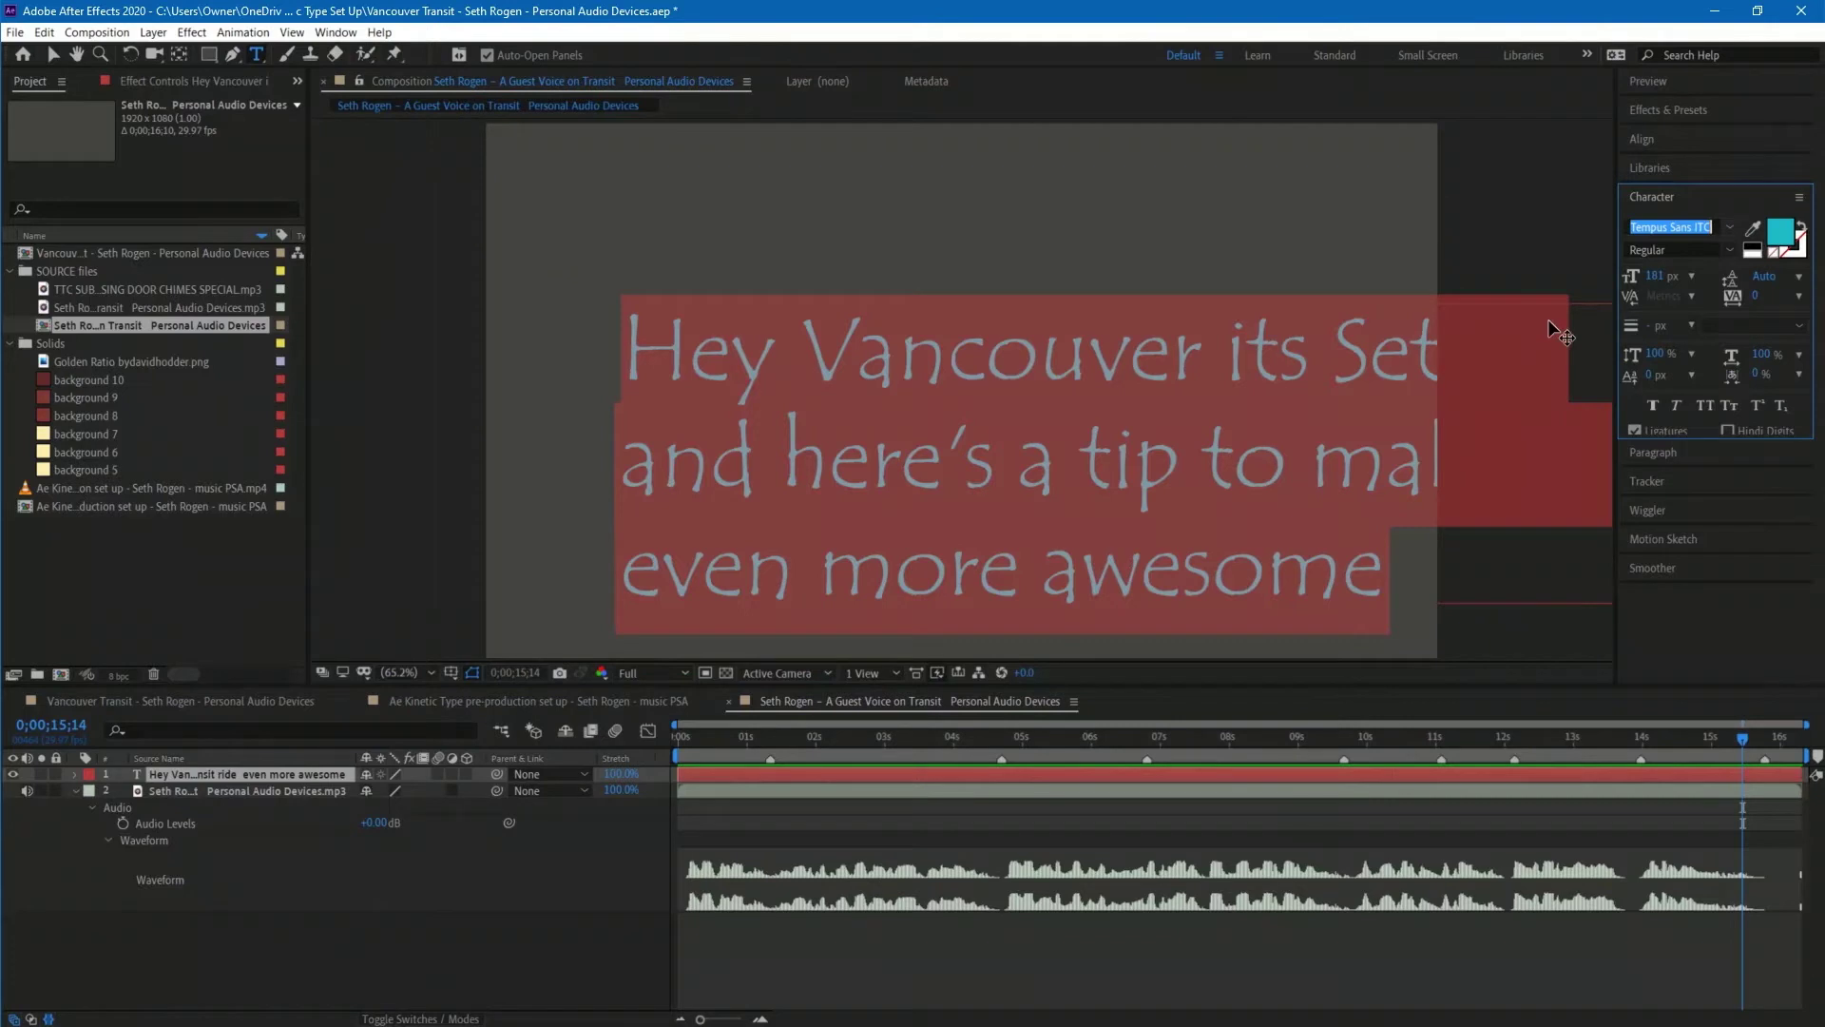
click(1652, 277)
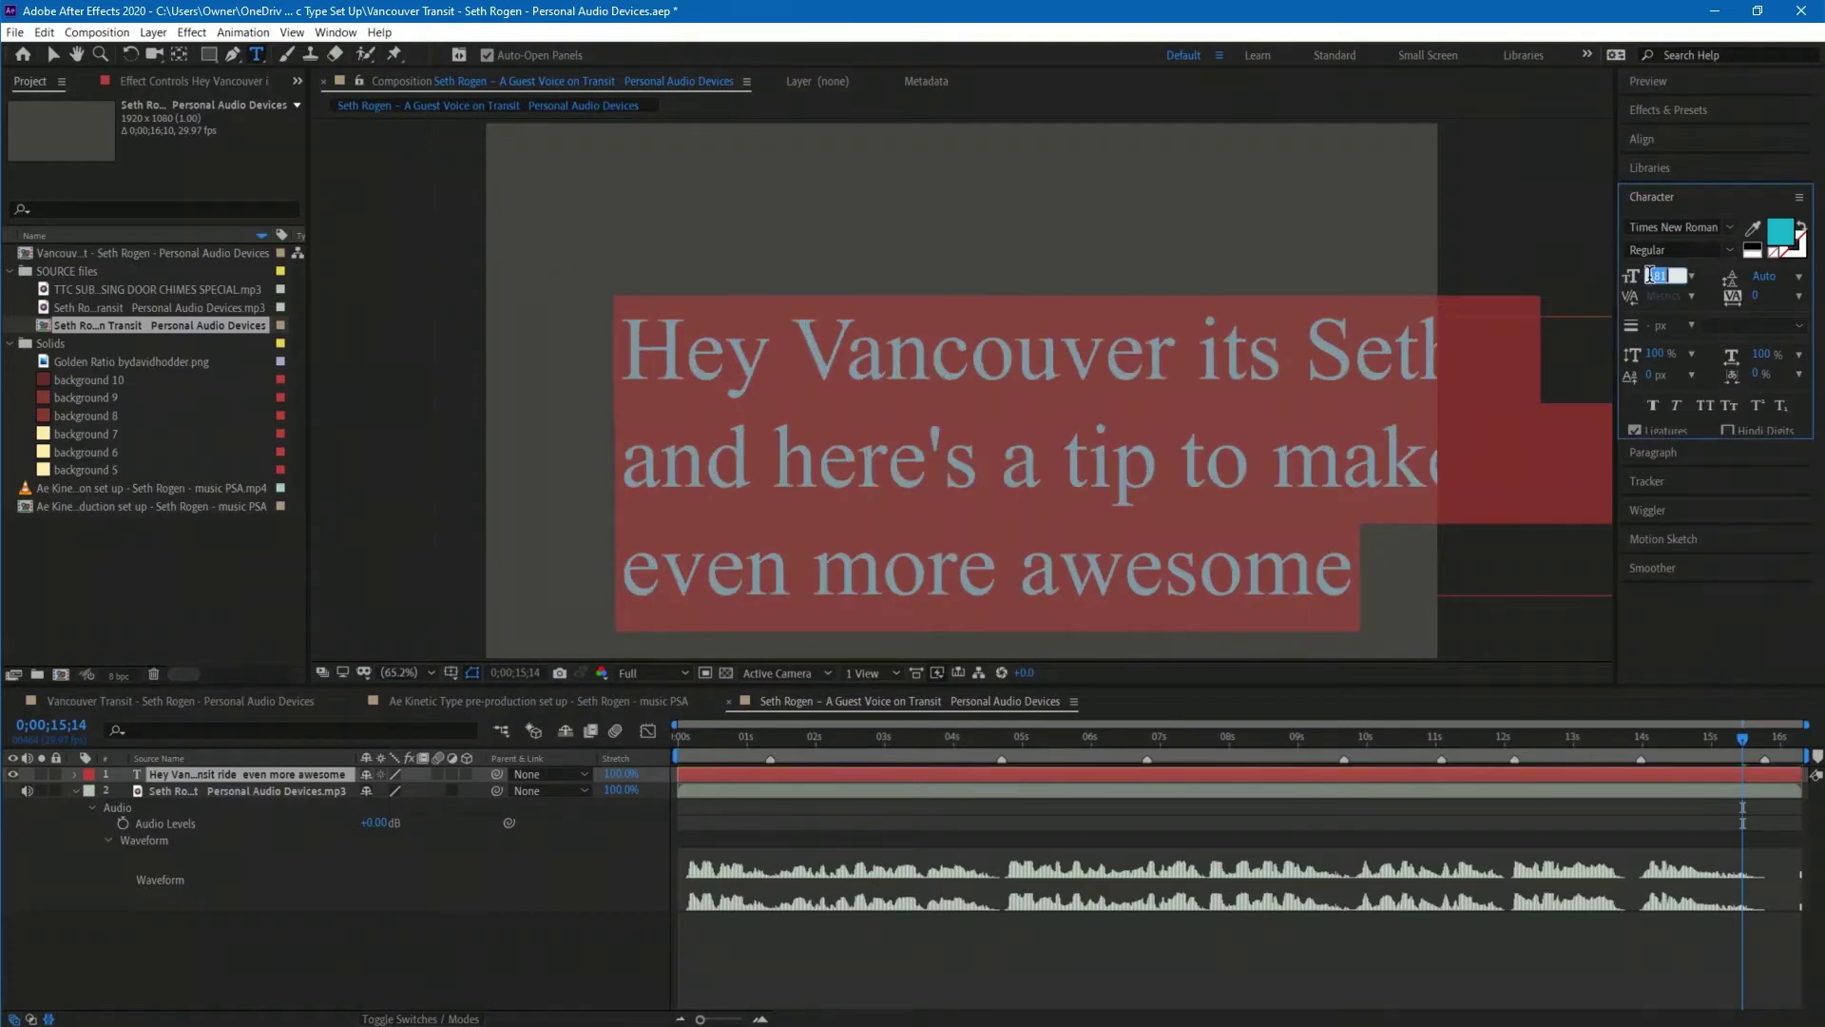
text(50)
key(Return)
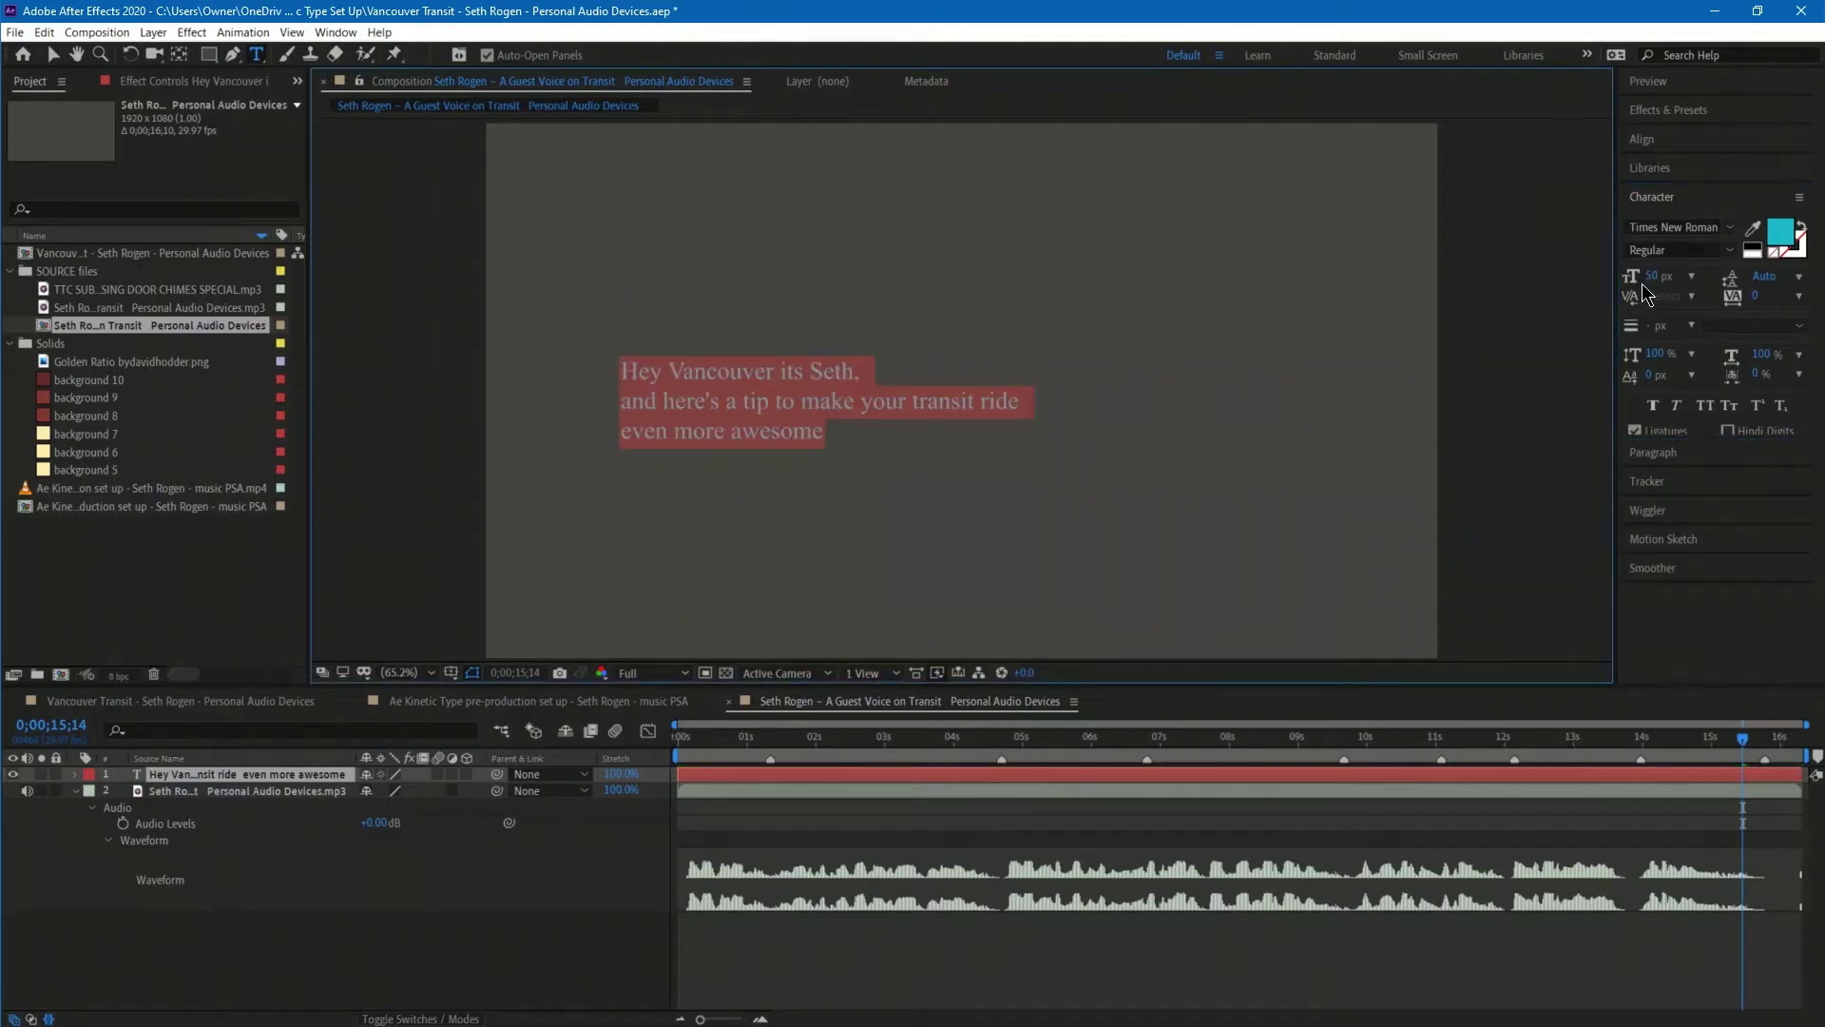
click(482, 946)
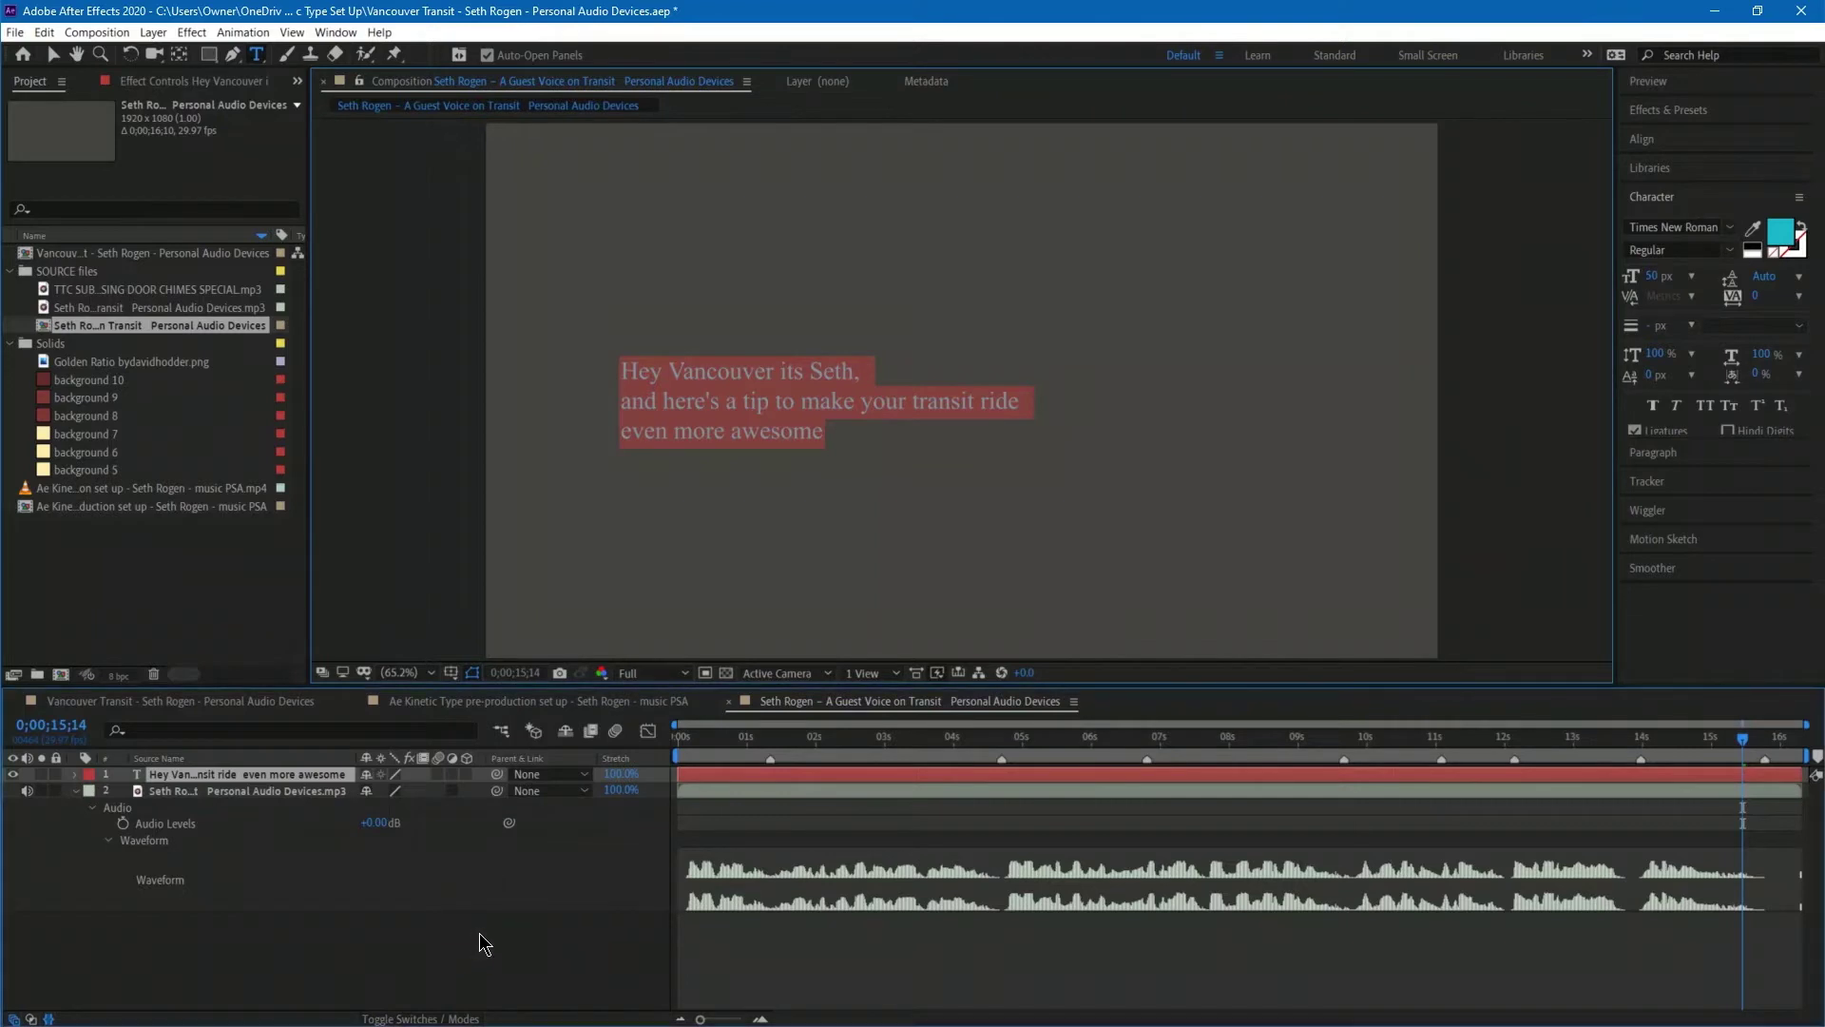
Trim the transcript text layer to start at the first composition marker, 0;00;01;10, and end at the second, 0;00;04;21.
drag(779, 735, 767, 740)
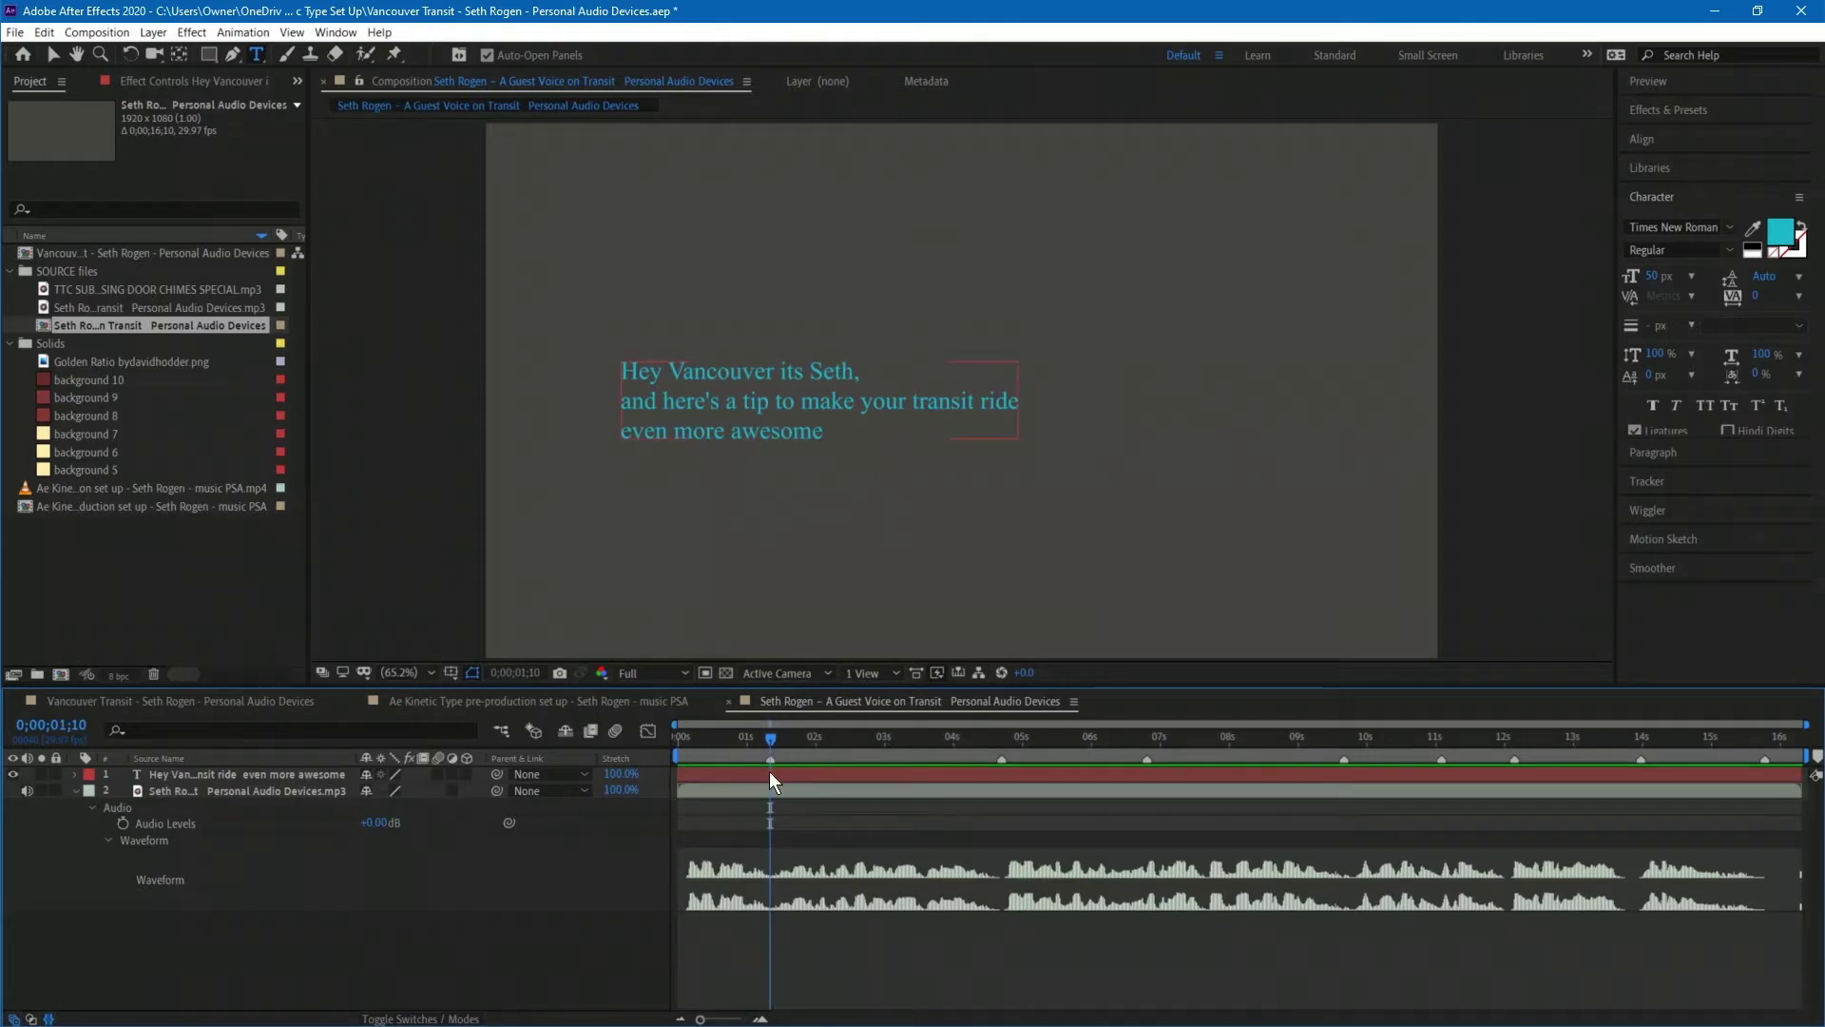
click(770, 774)
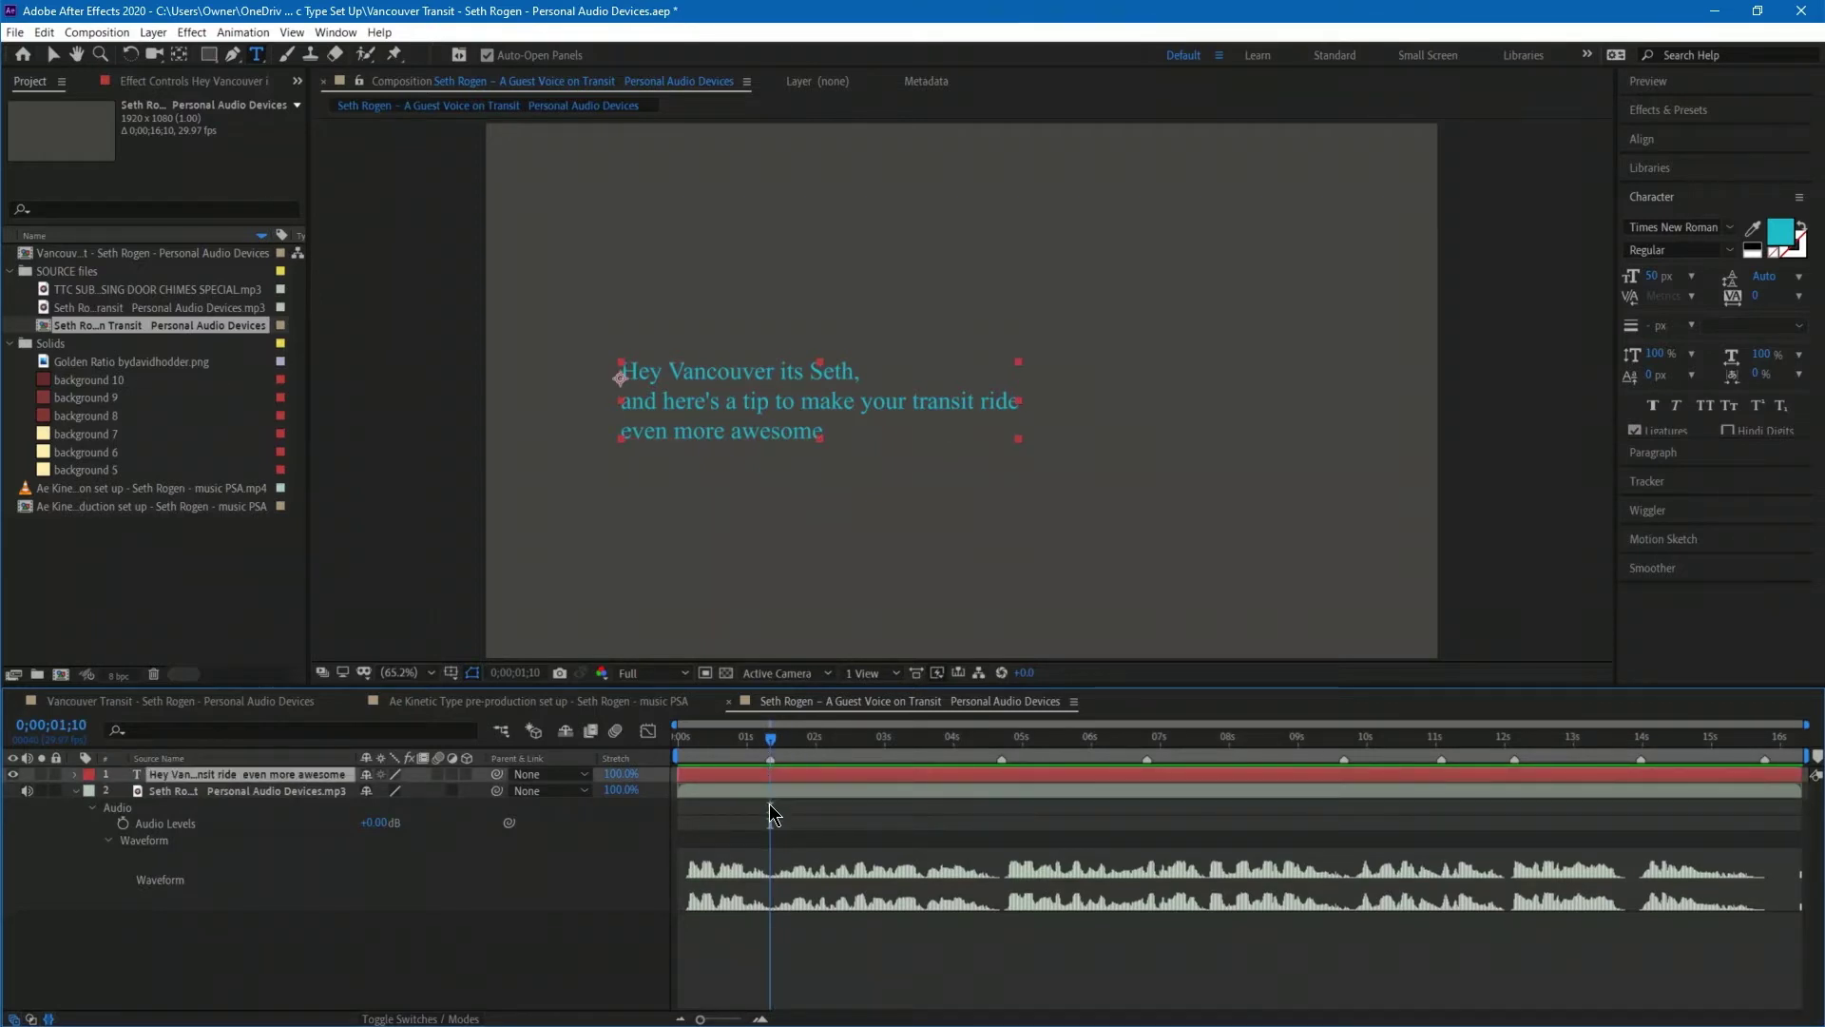
key(alt+bracketleft)
drag(971, 735, 1011, 738)
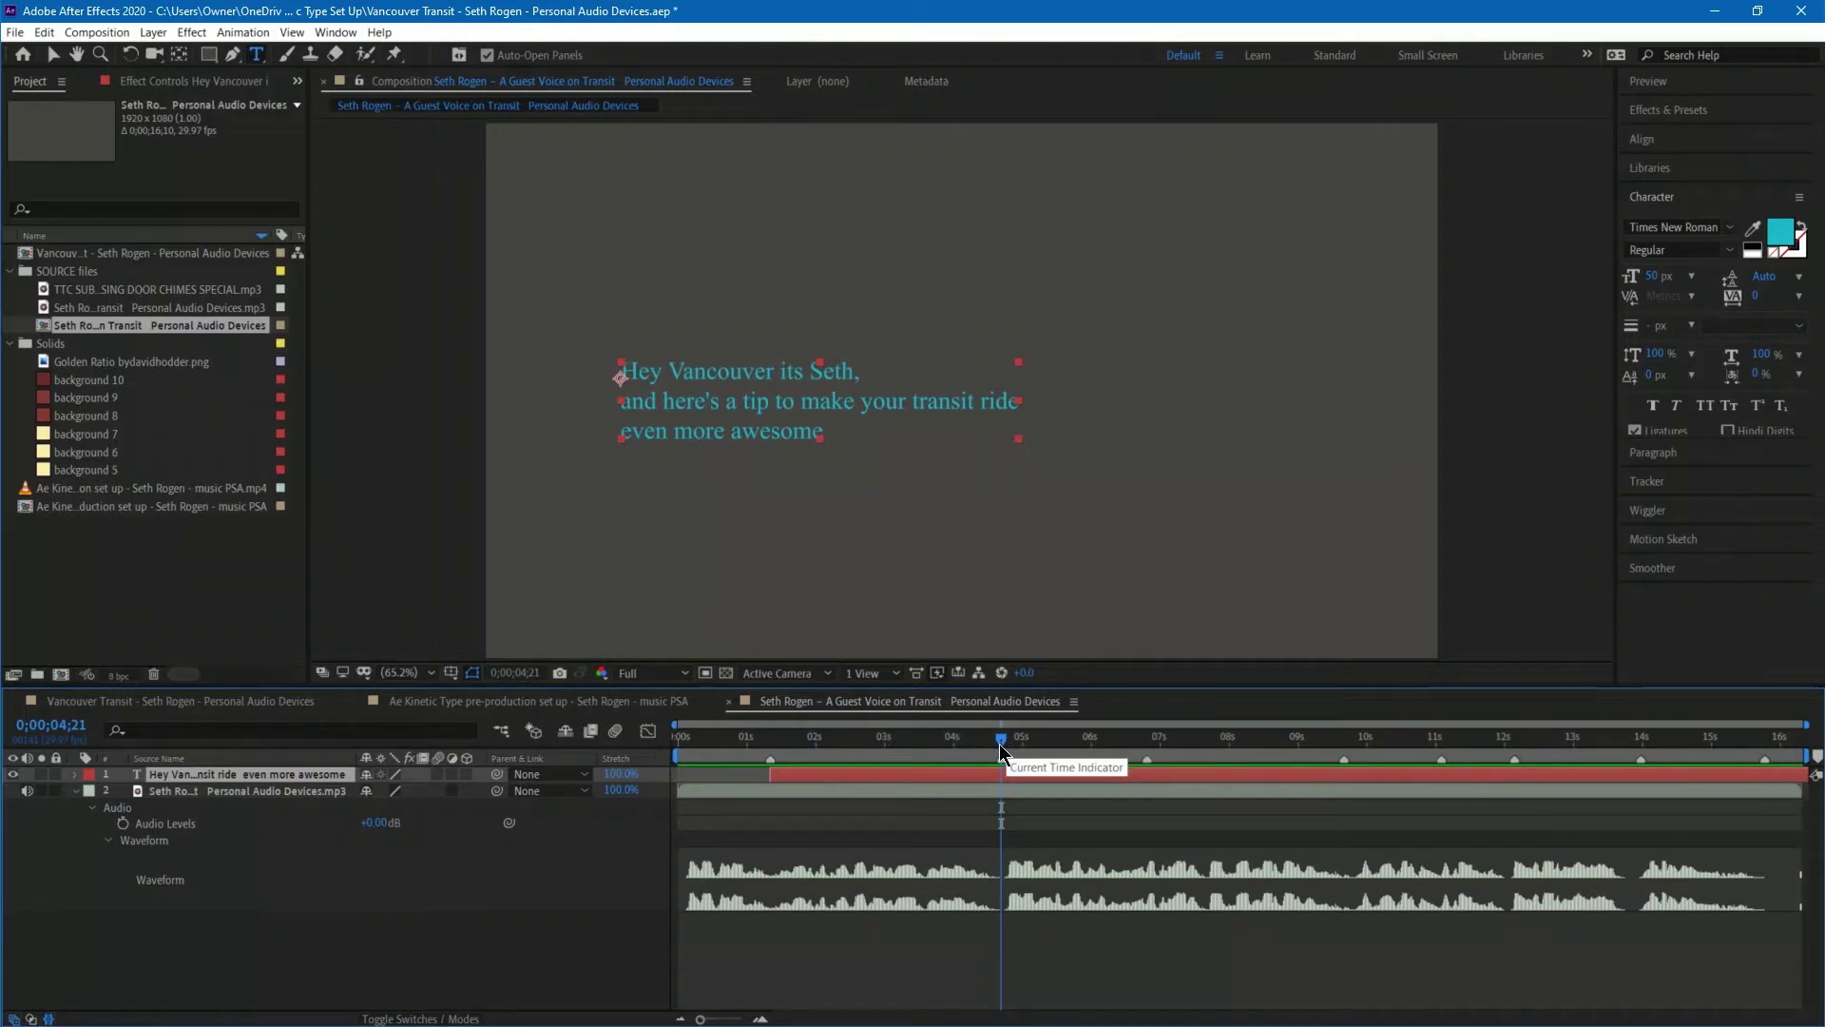
key(alt+bracketright)
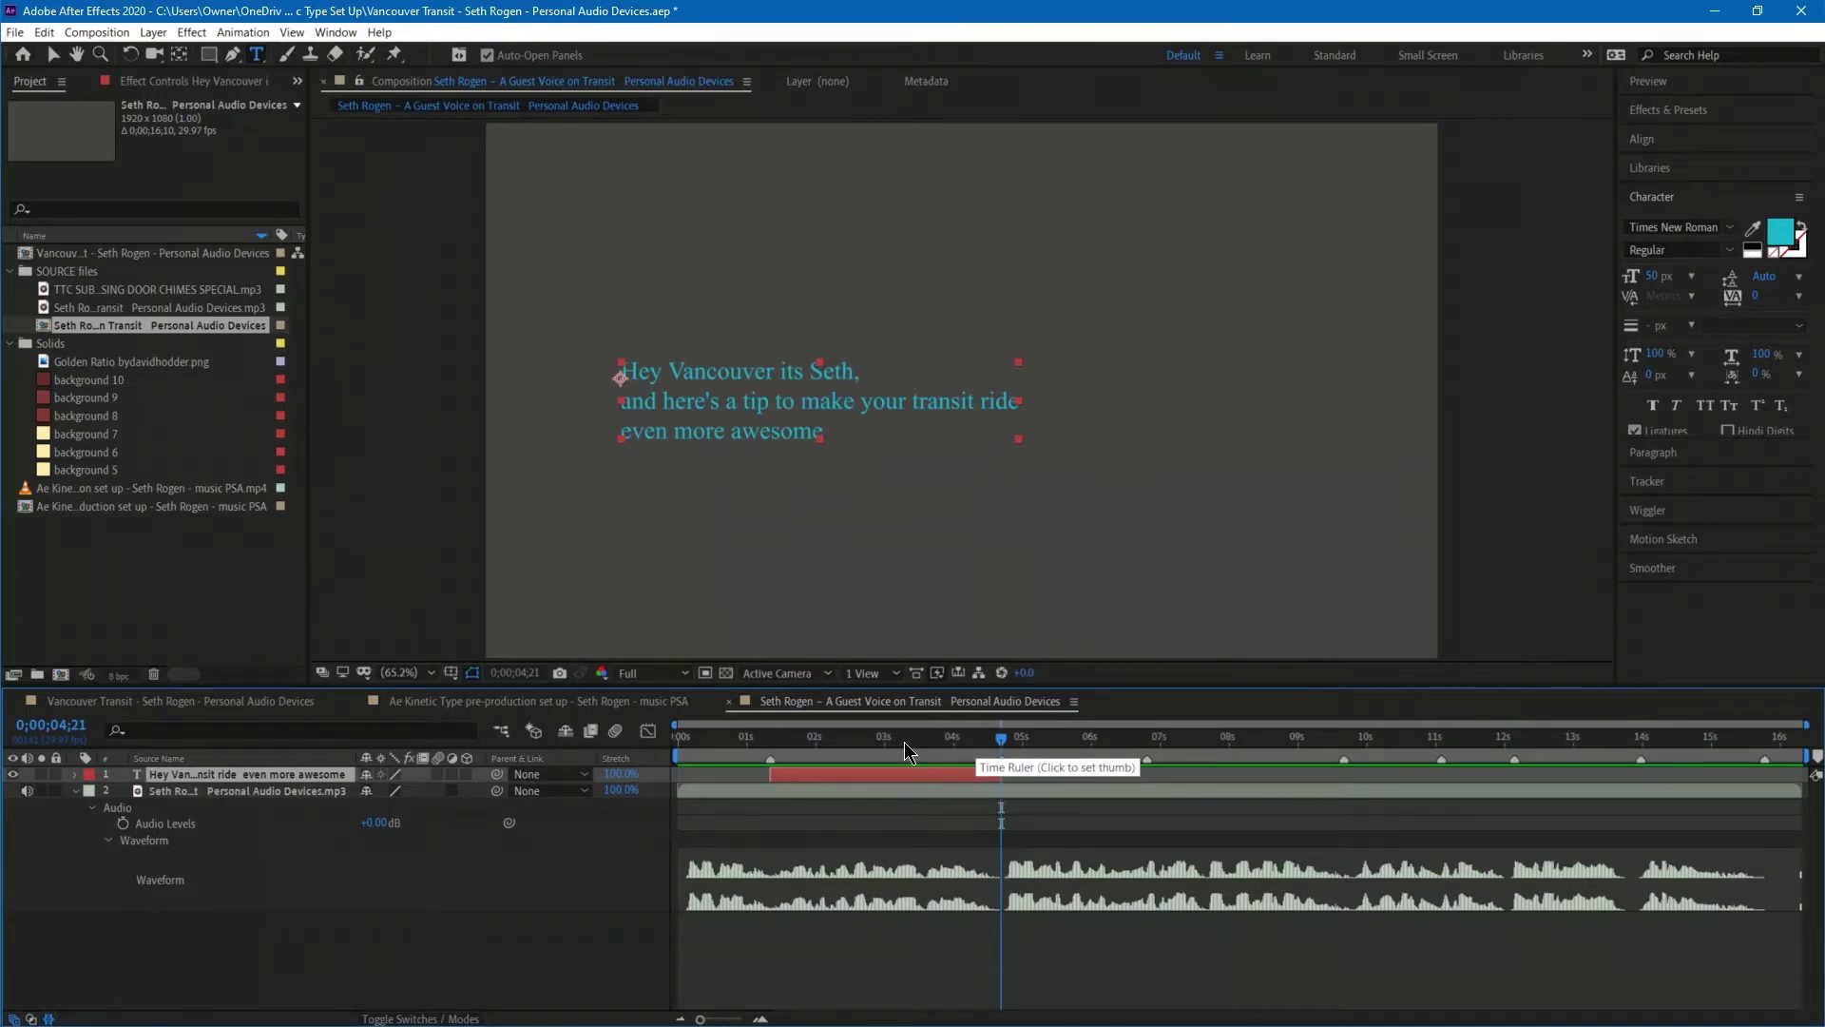
Preview from the beginning, slide the text layer to the composition start, and trim its end to the first composition marker.
drag(839, 746, 770, 743)
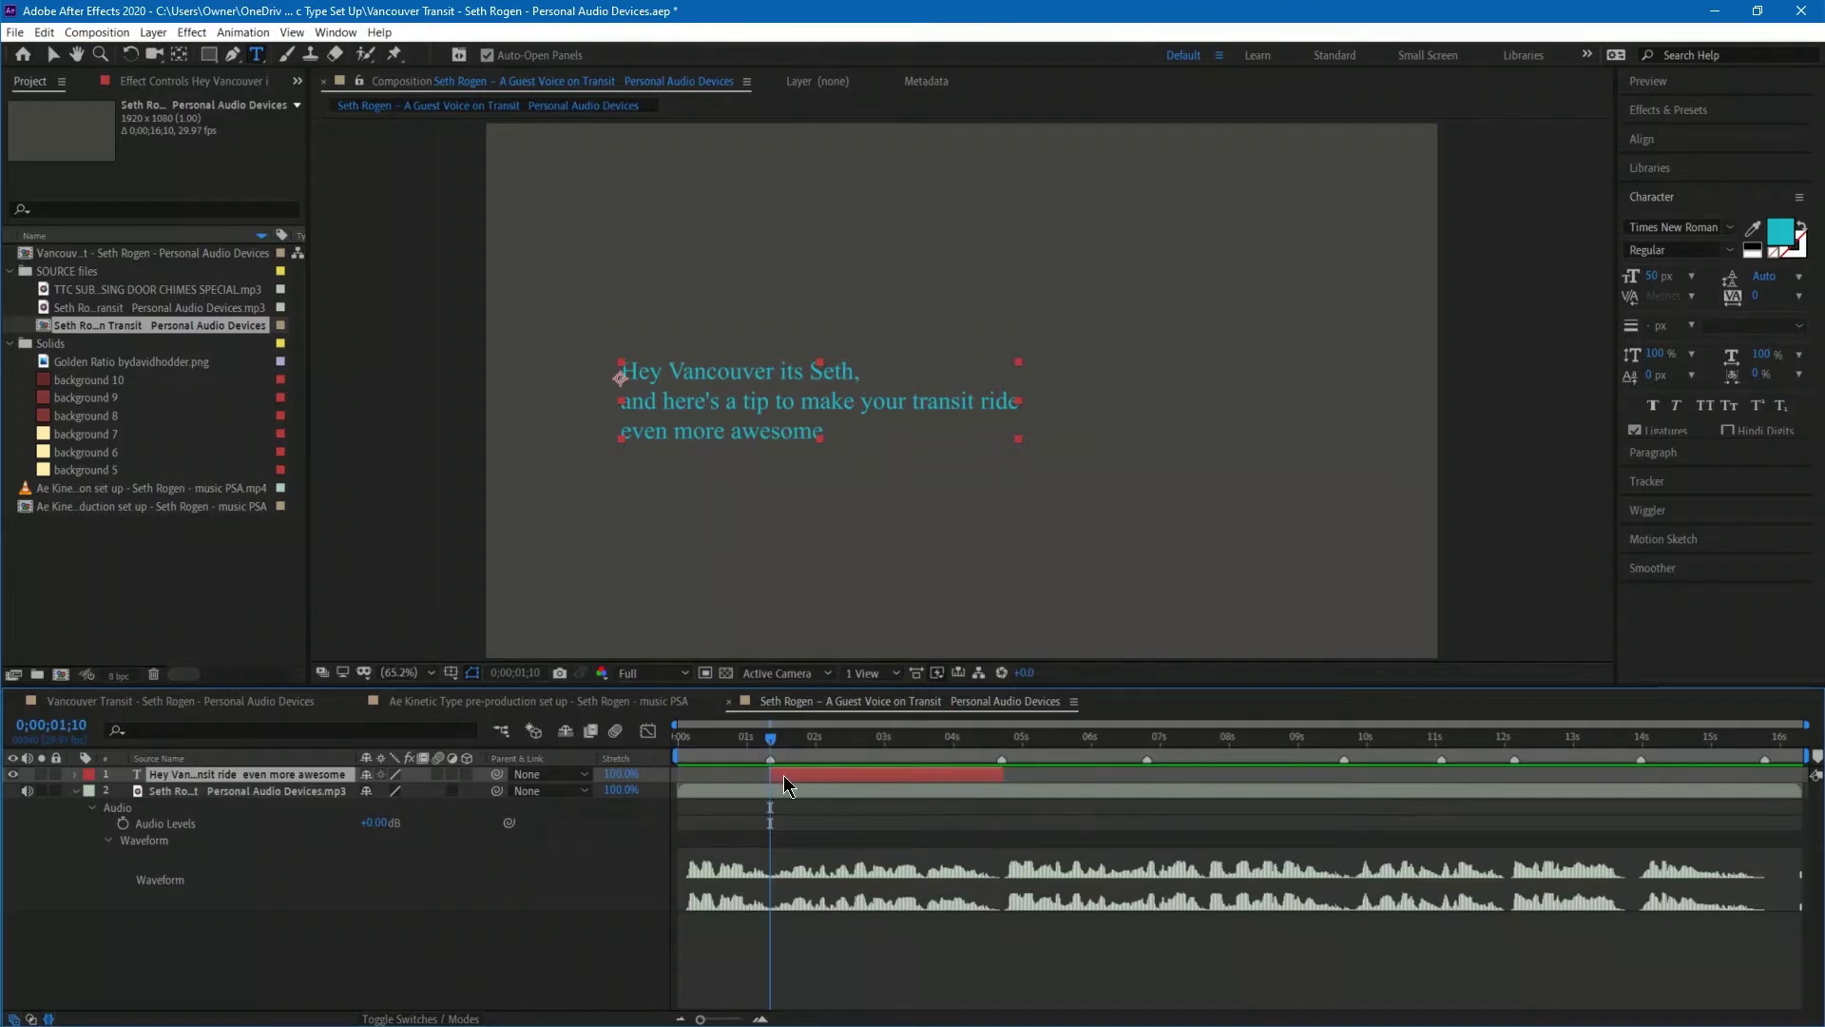
drag(791, 779, 769, 778)
click(681, 738)
click(671, 738)
key(space)
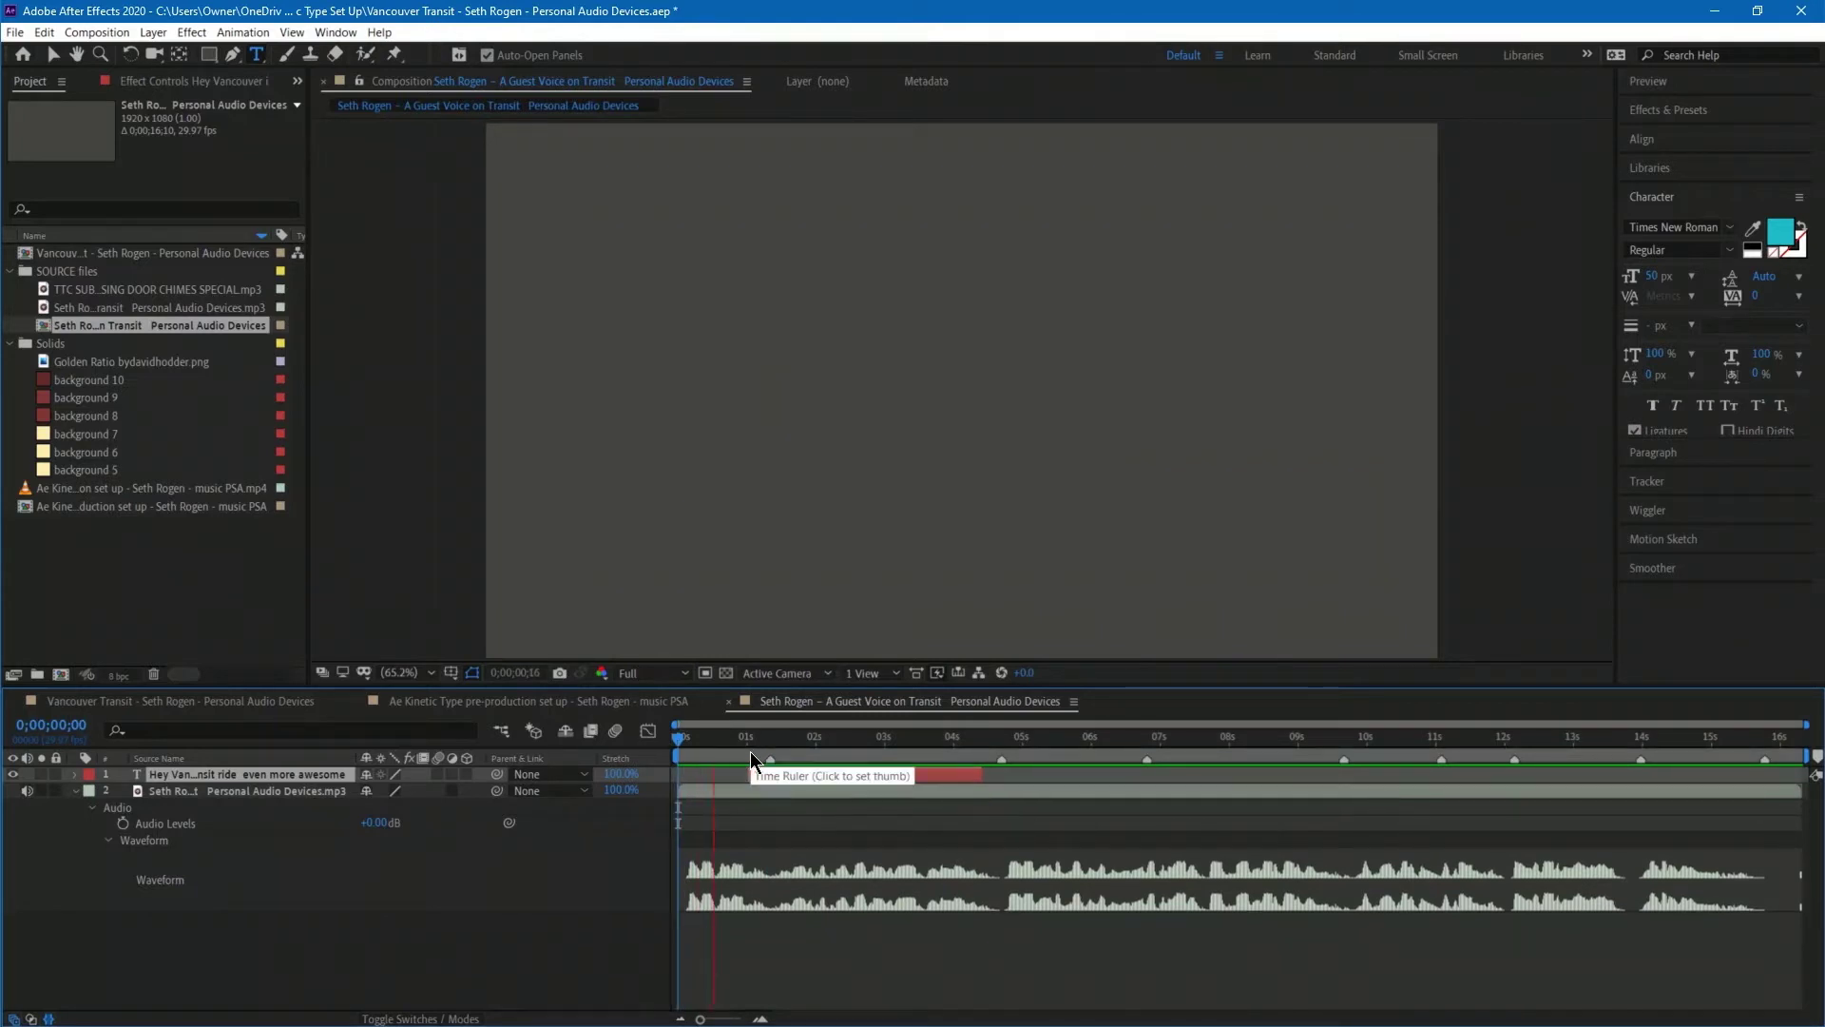
drag(762, 772, 693, 774)
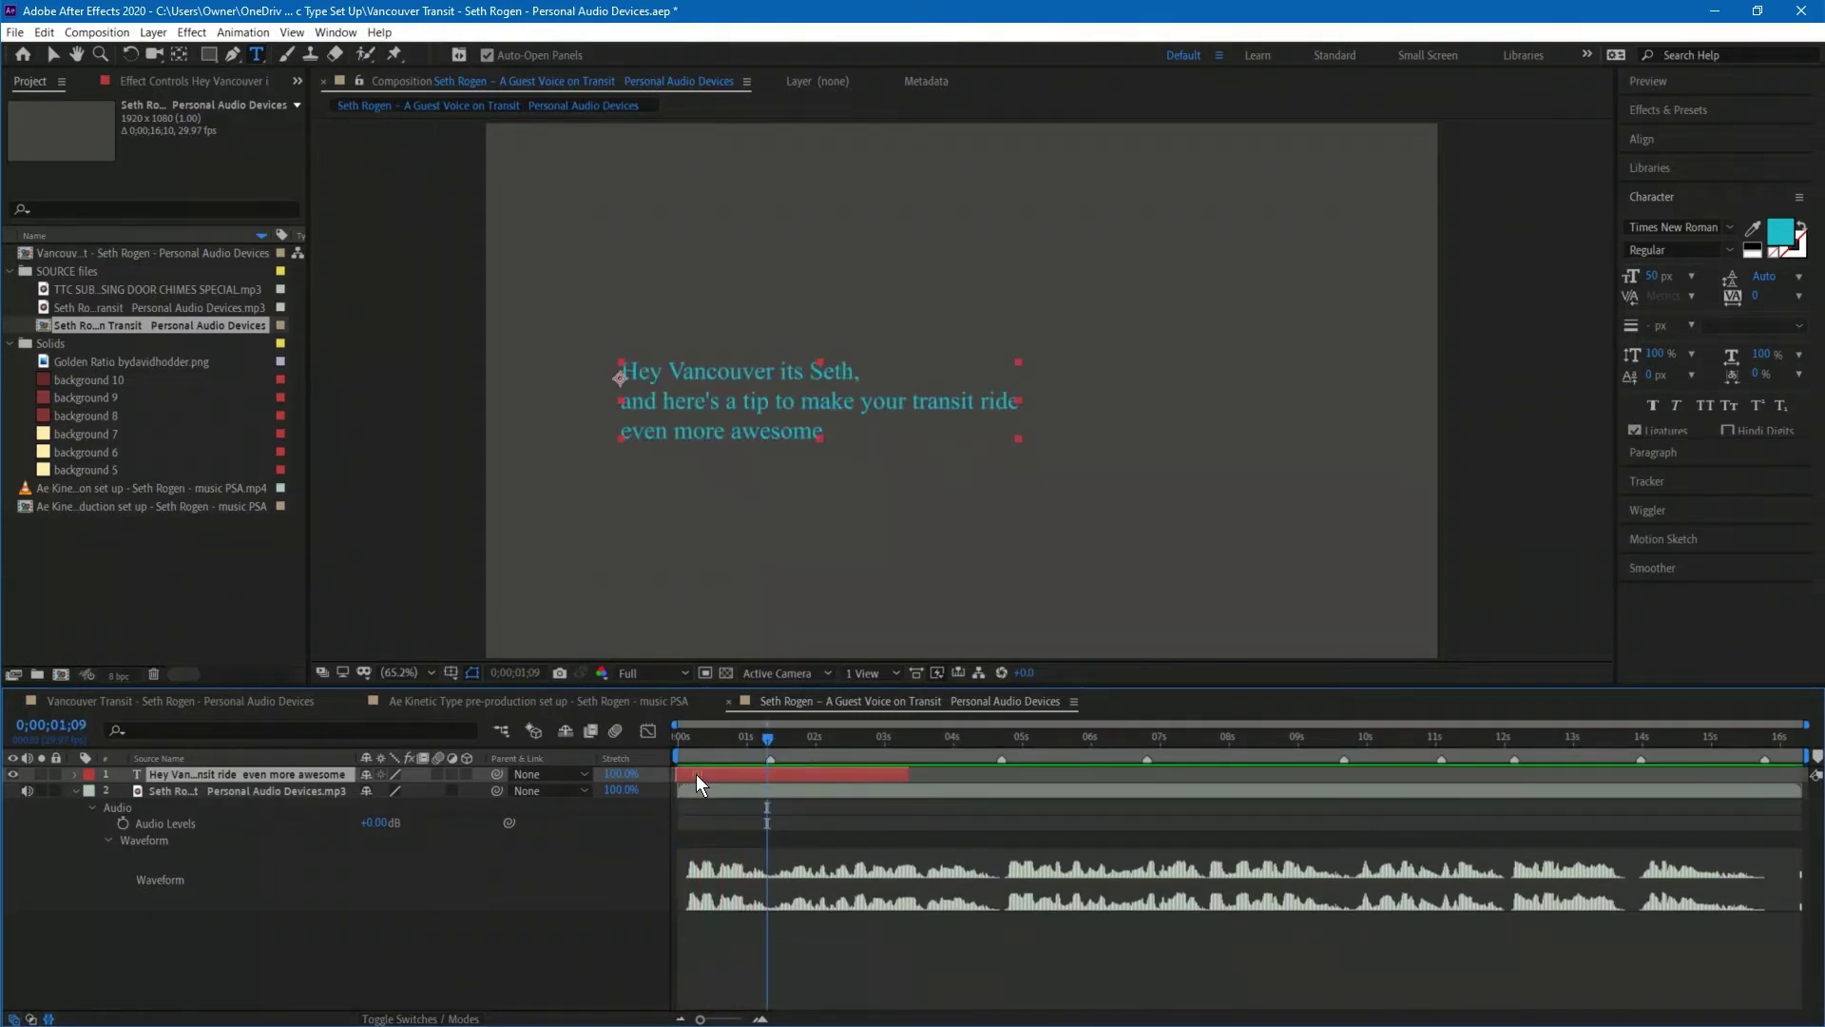
drag(904, 770, 772, 774)
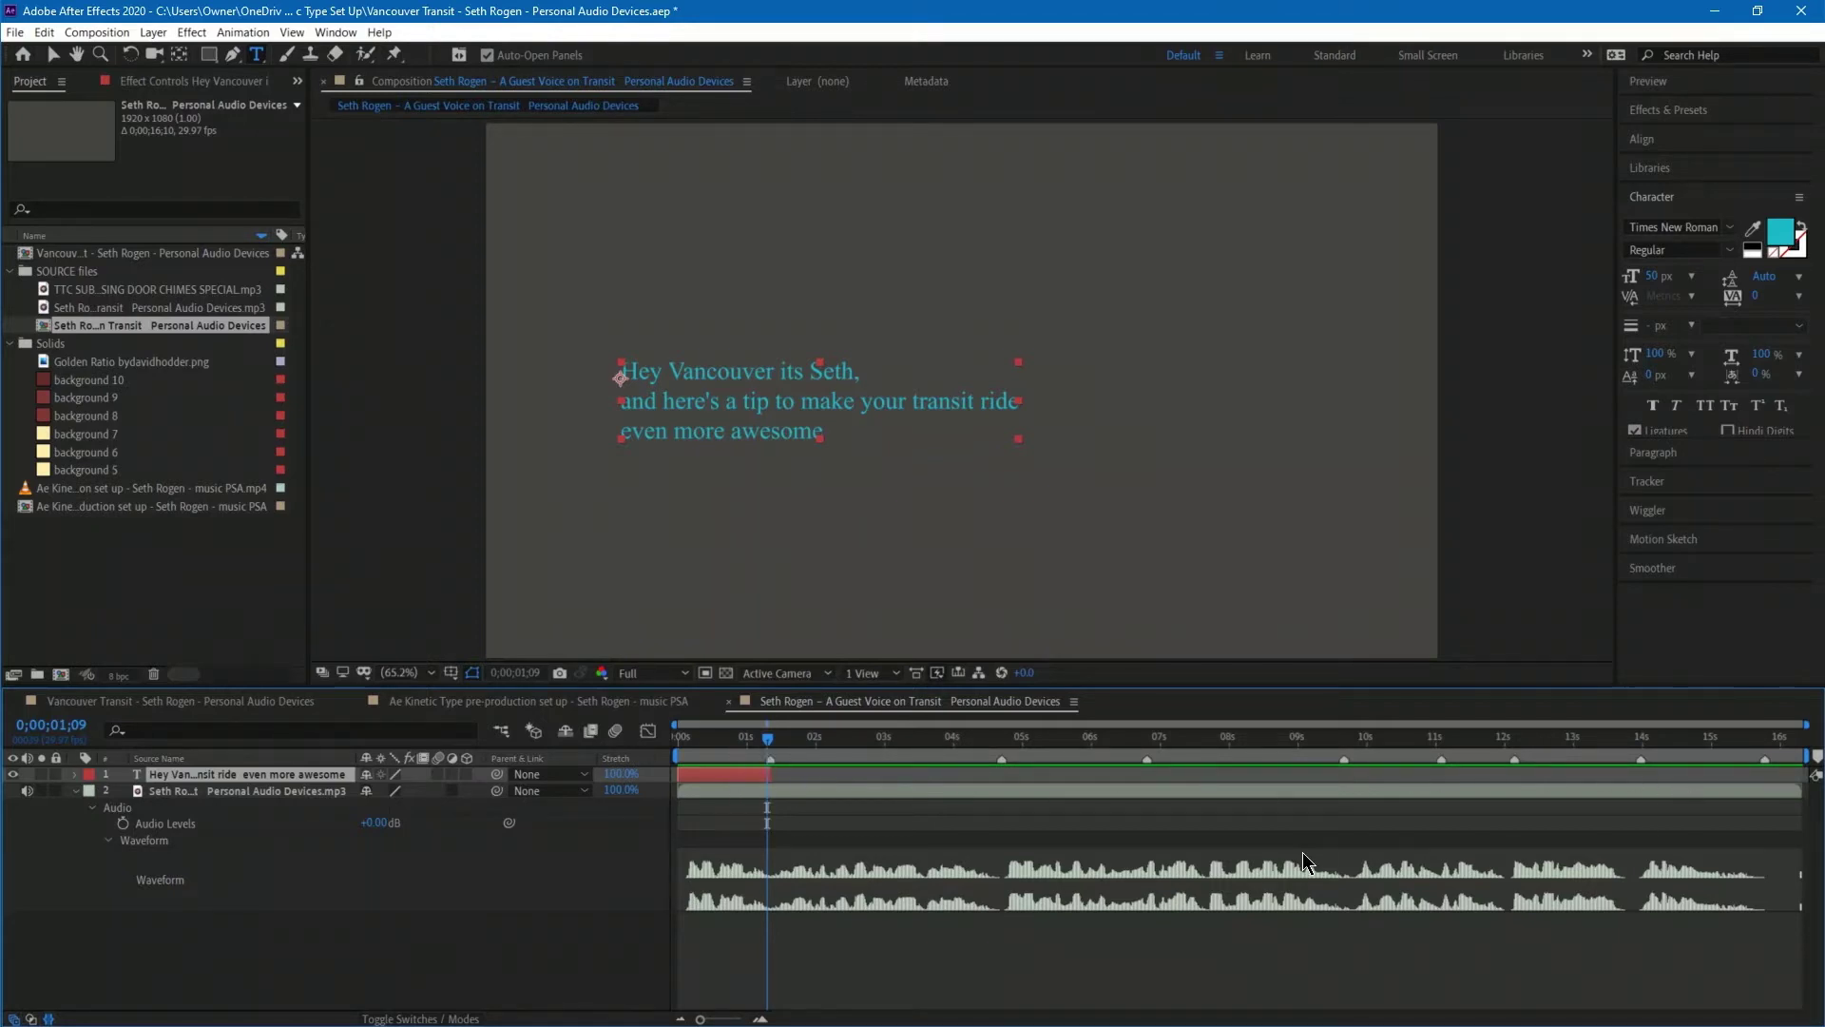
Set the composition's duration to 0;00;25;10 and show the full duration in the timeline.
key(ctrl+k)
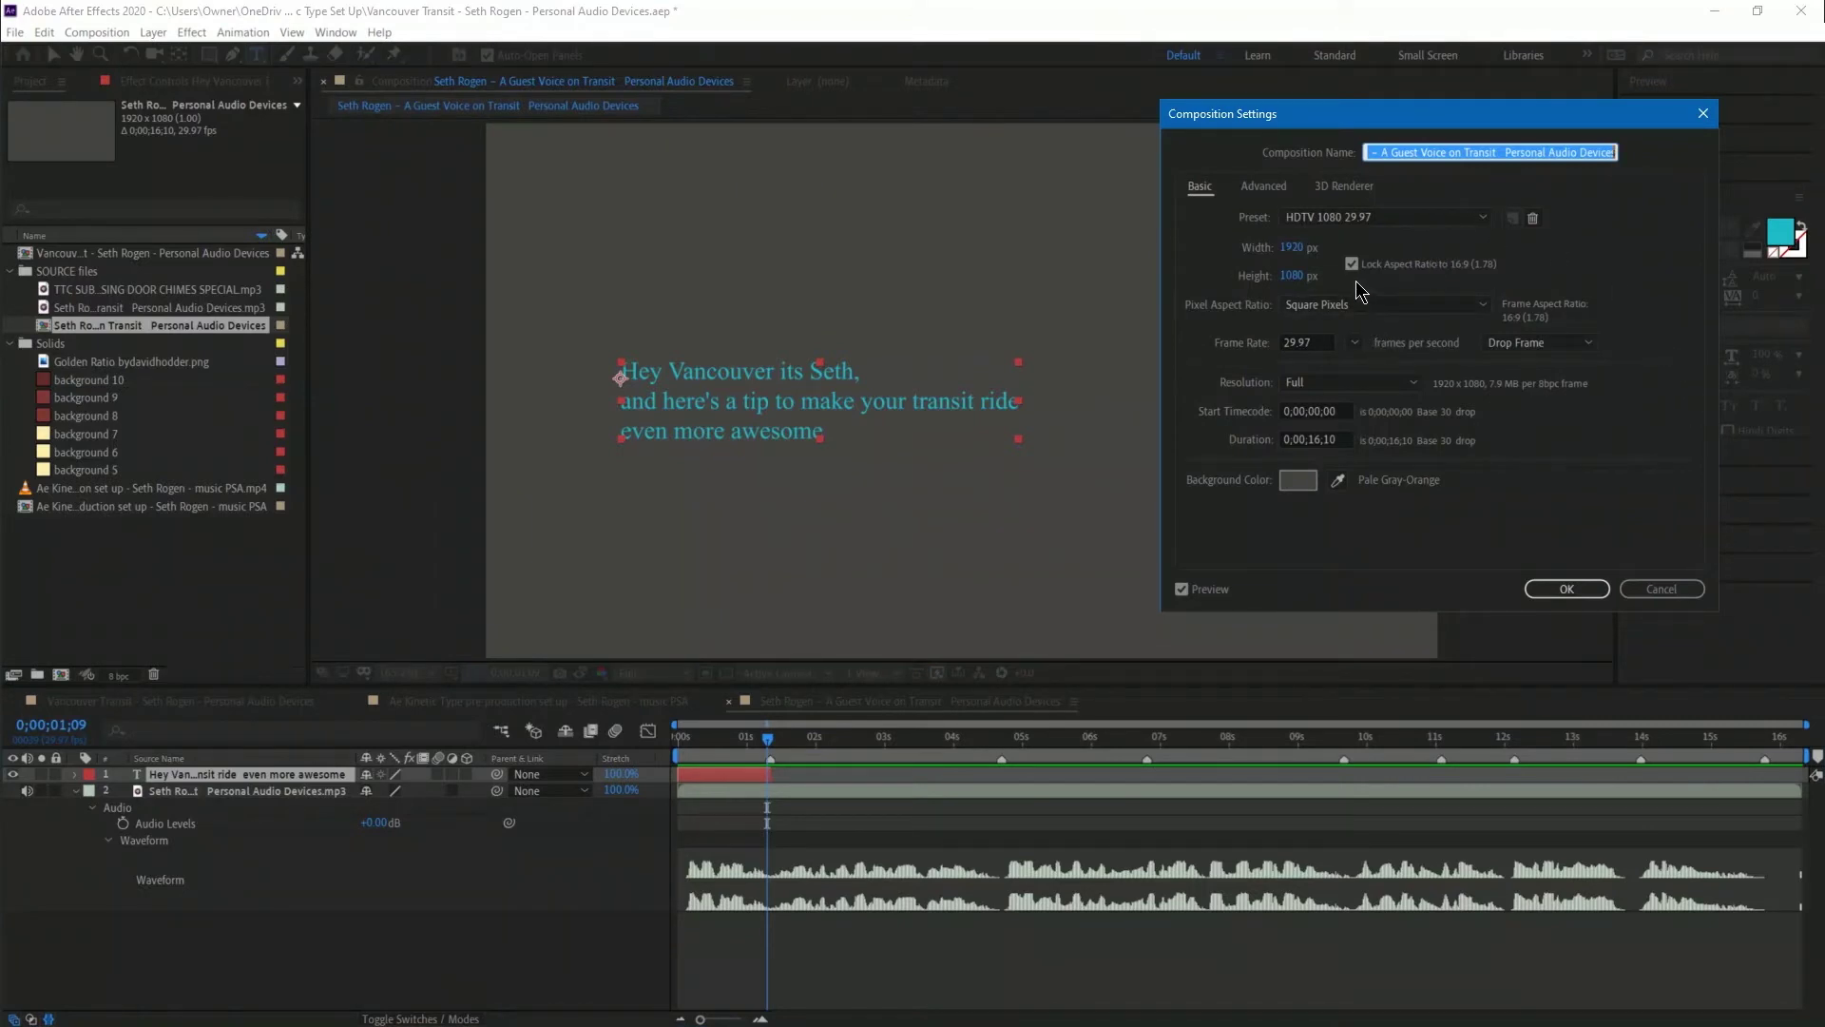
double_click(1318, 441)
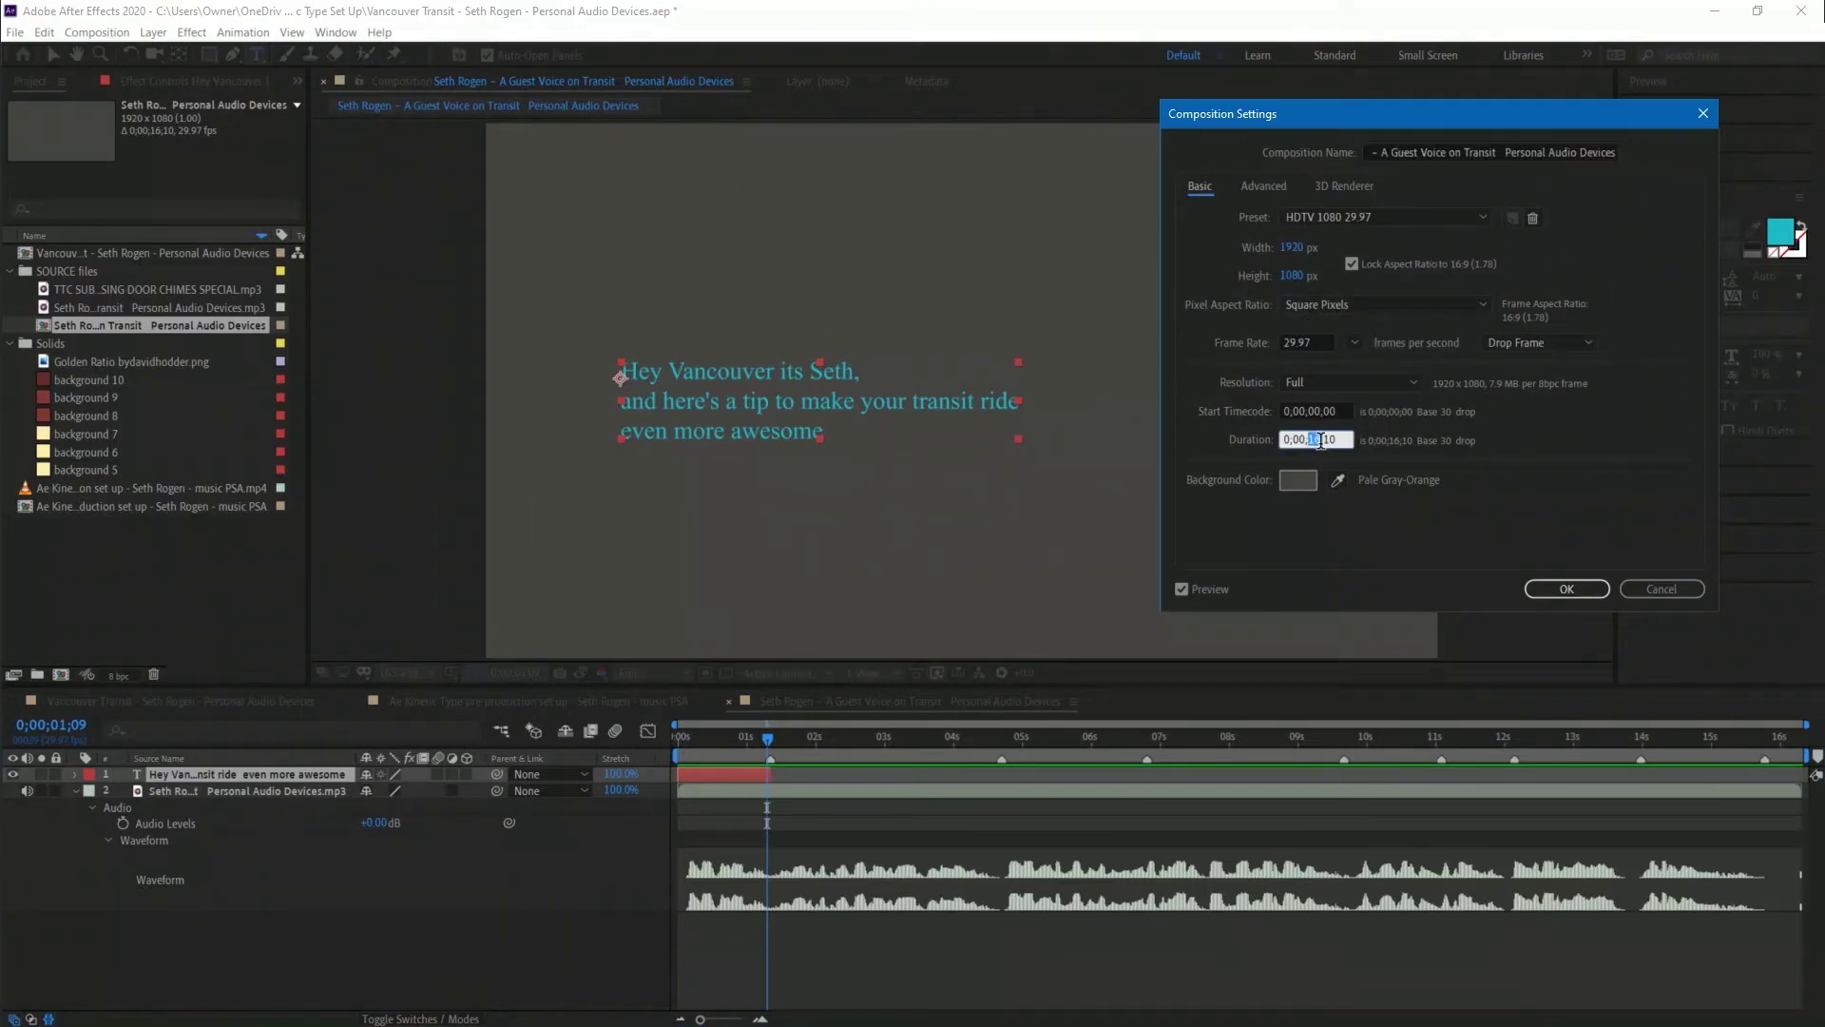
text(25)
click(1584, 589)
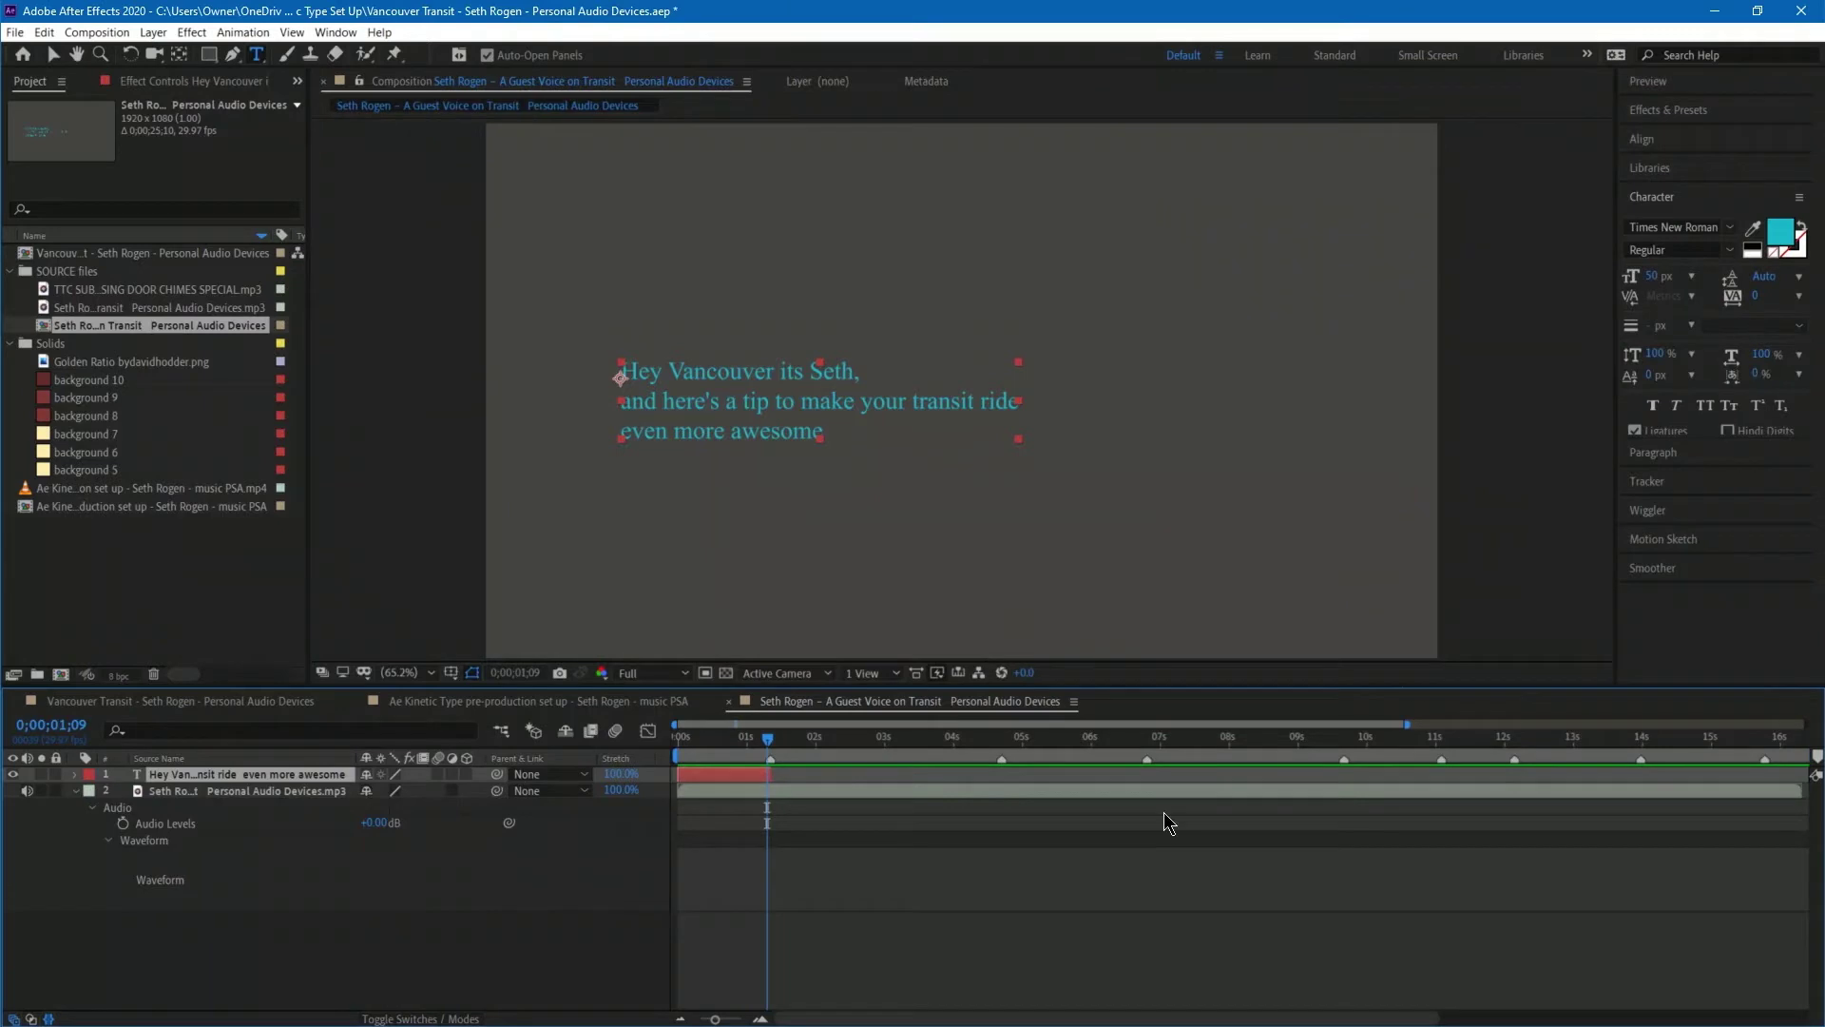
drag(1452, 723, 1806, 725)
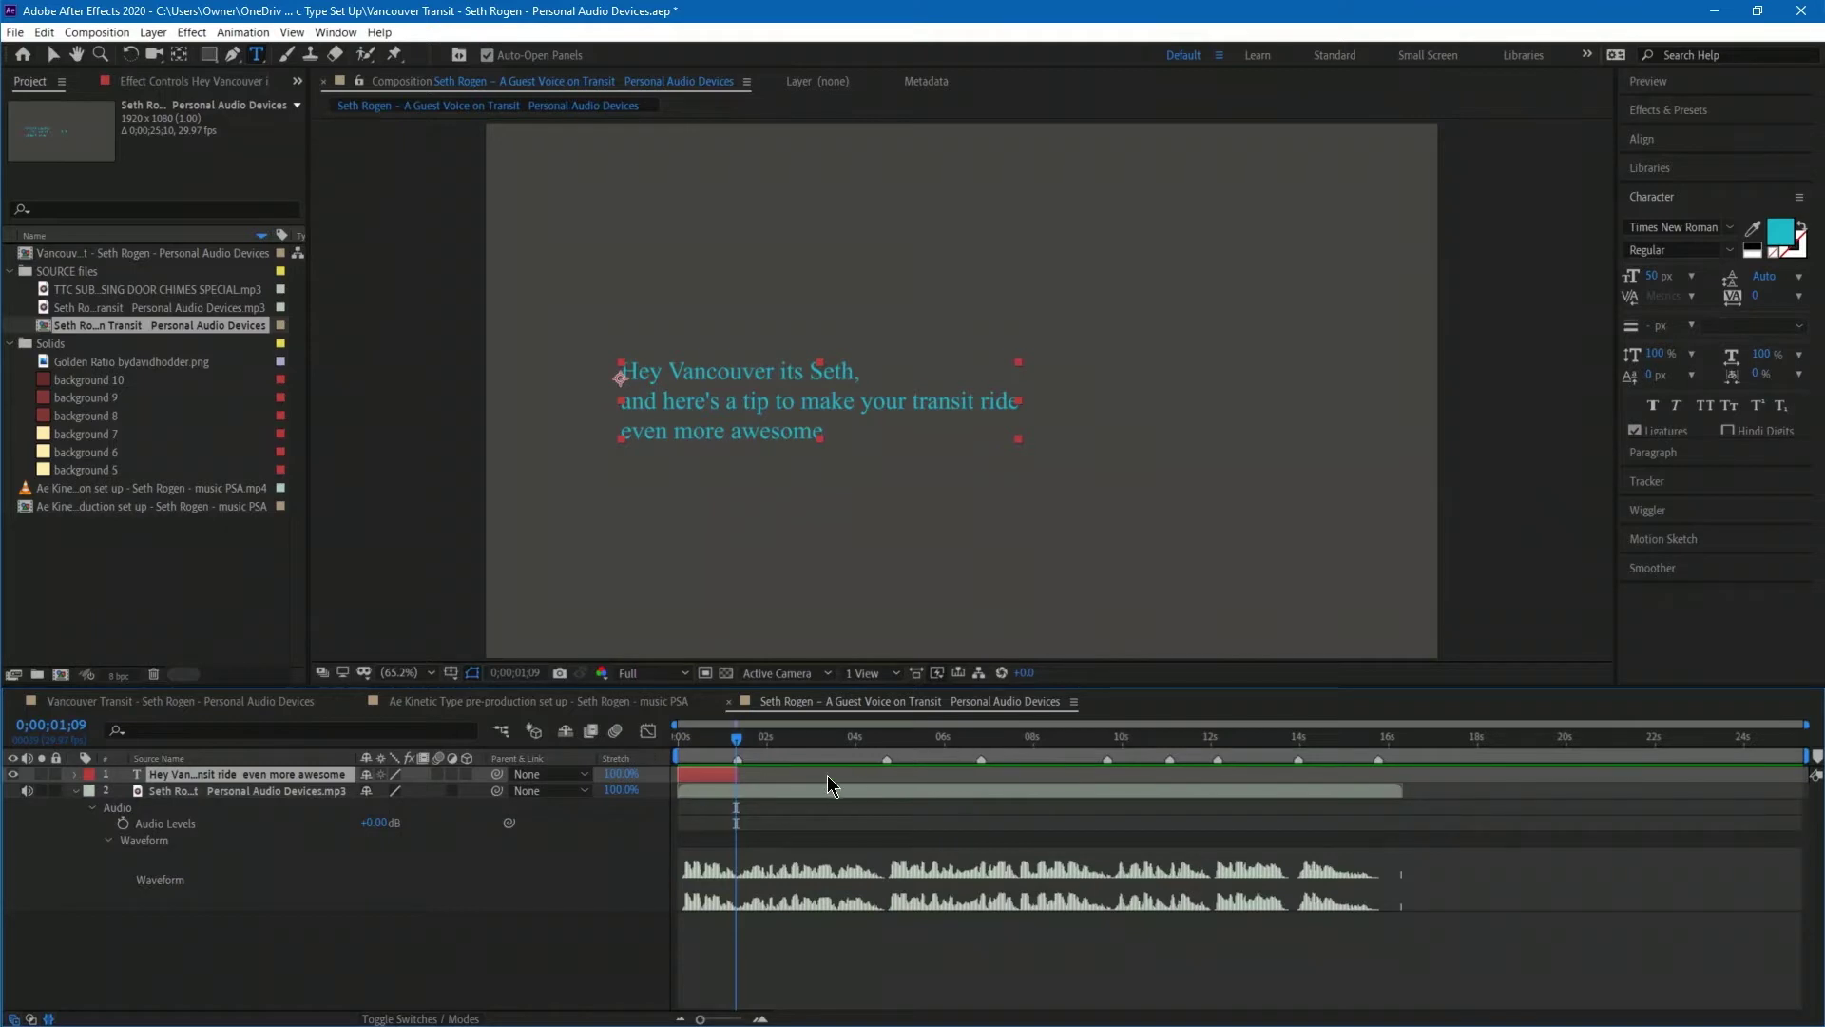
Try sliding the voice audio layer about 5 seconds later, and return it to the composition start.
drag(757, 791, 985, 790)
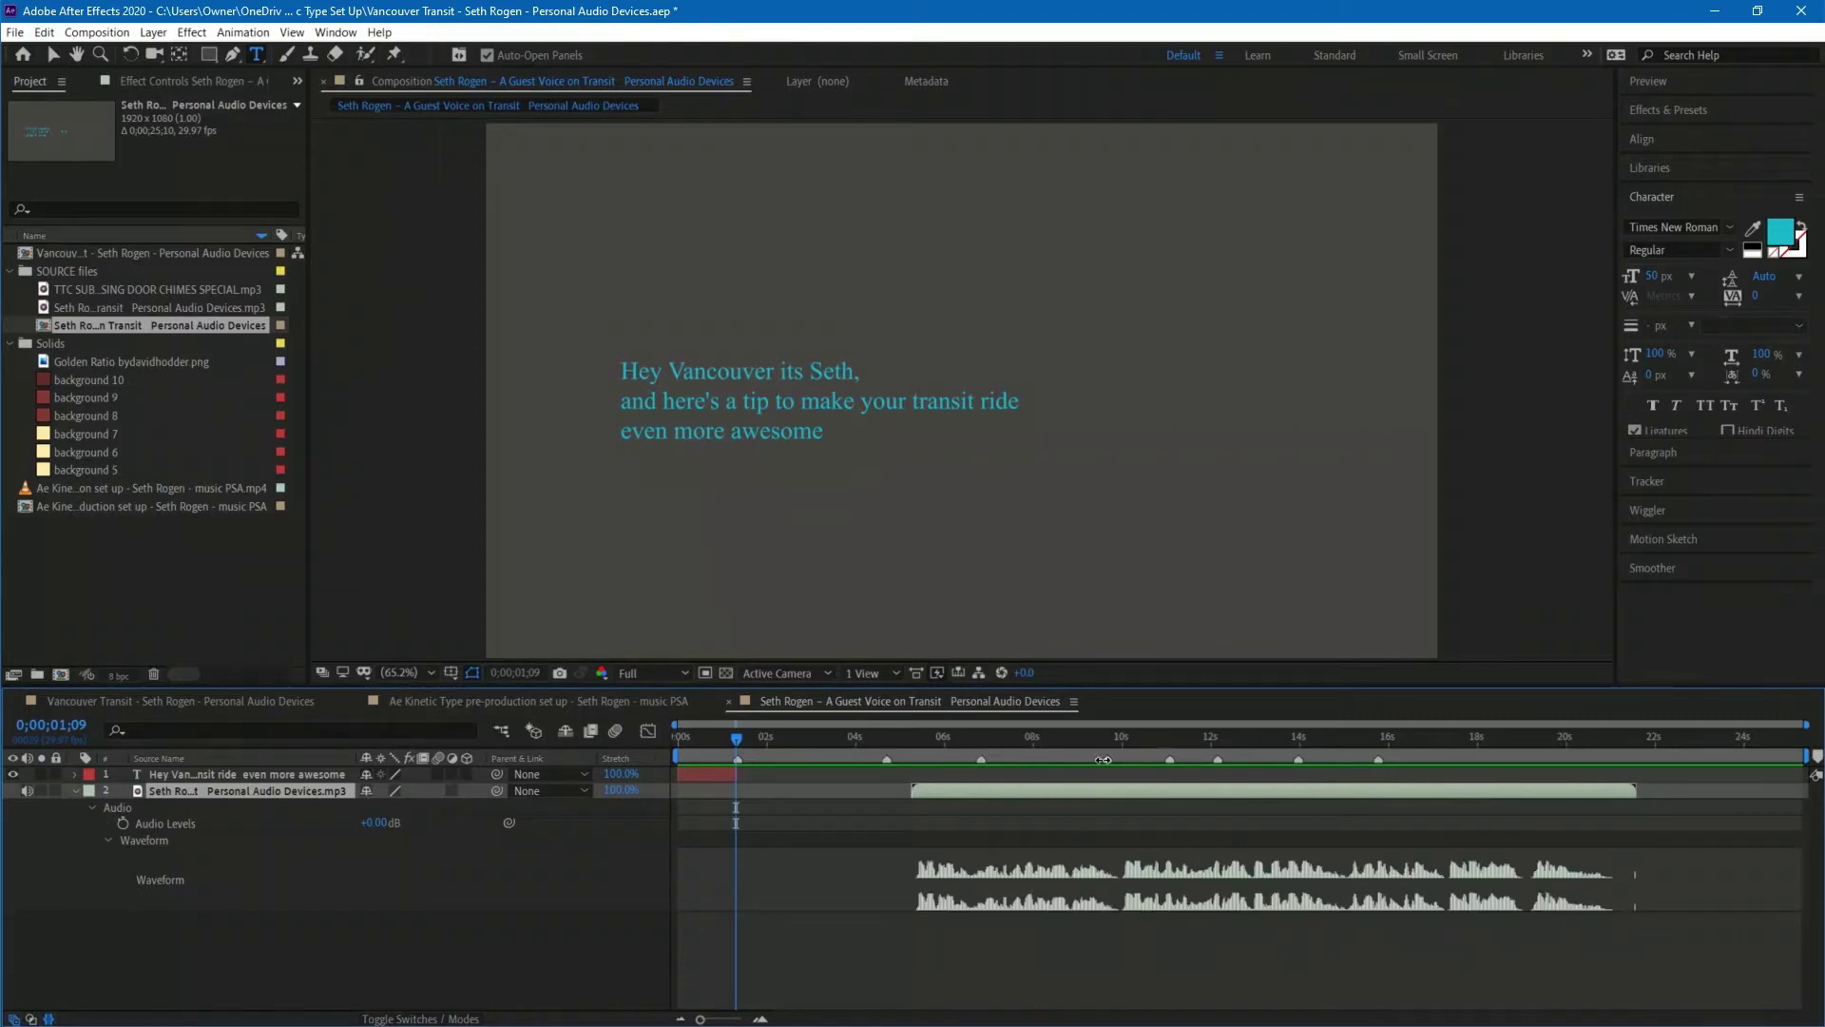
key(alt+Home)
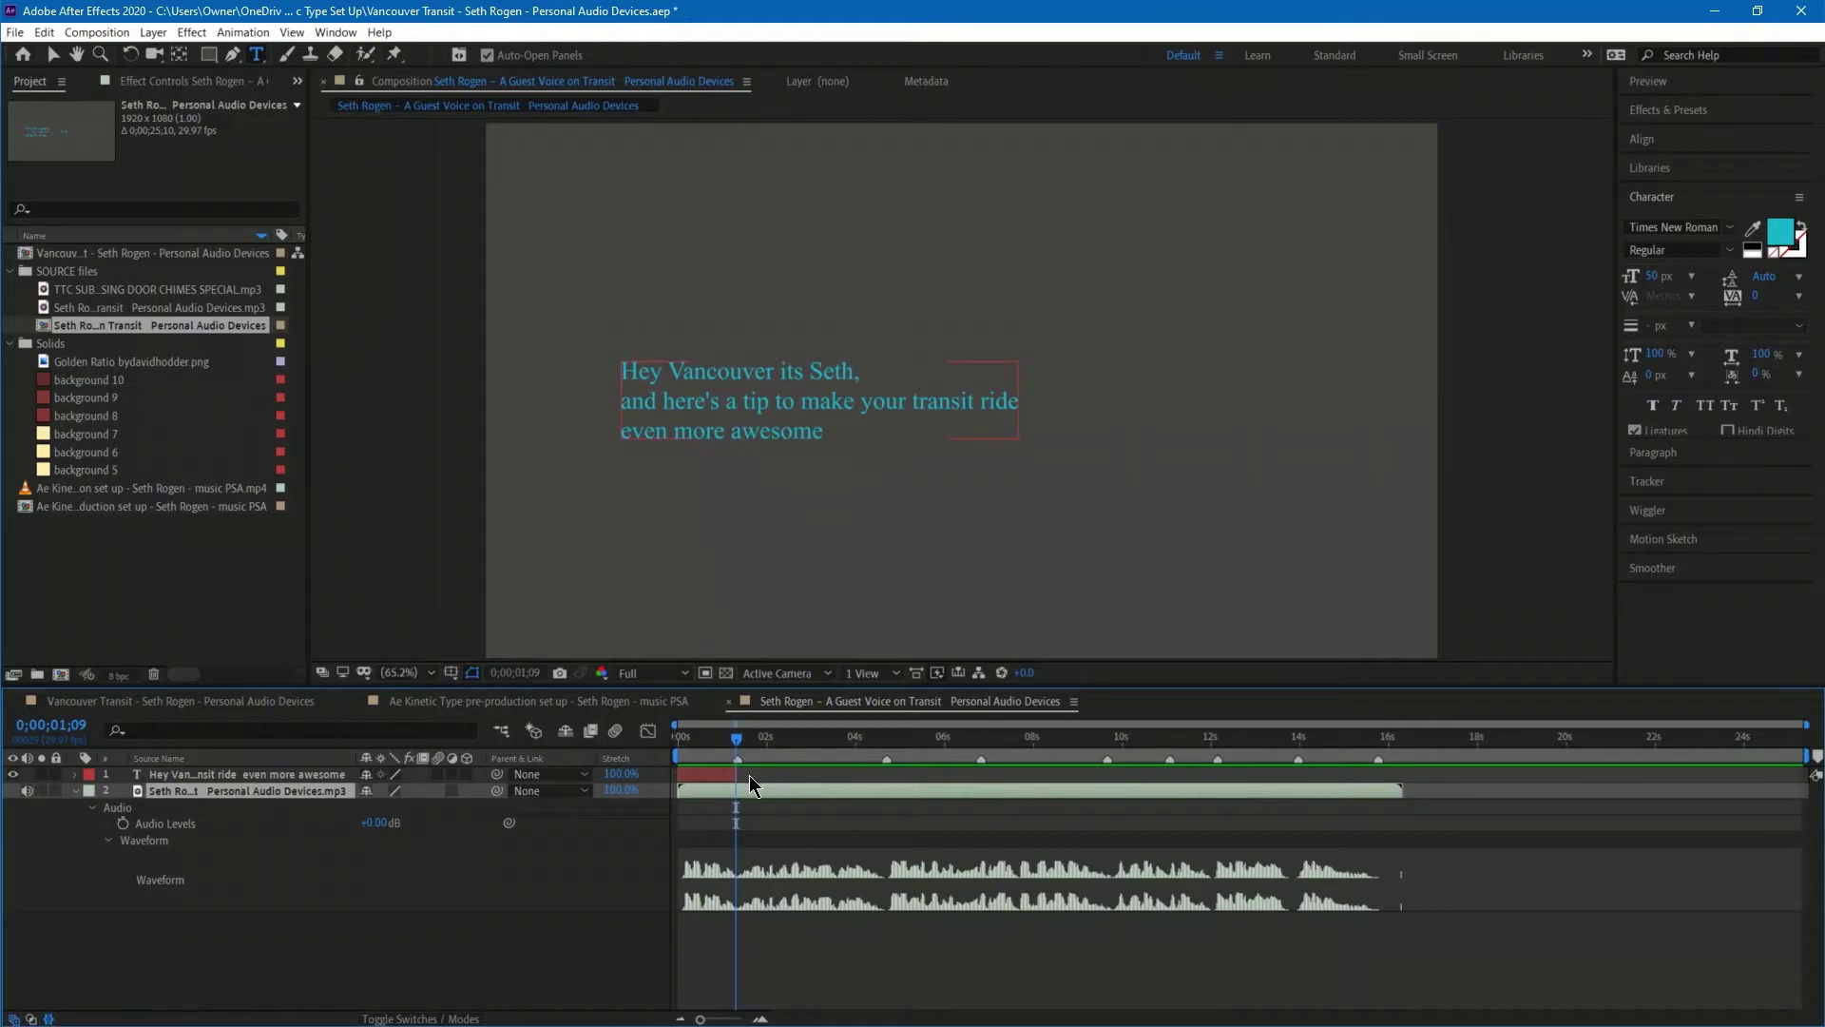
Add layer markers to the voice audio layer at the first five composition markers, from 0;00;01;10 to 0;00;11;02.
click(738, 738)
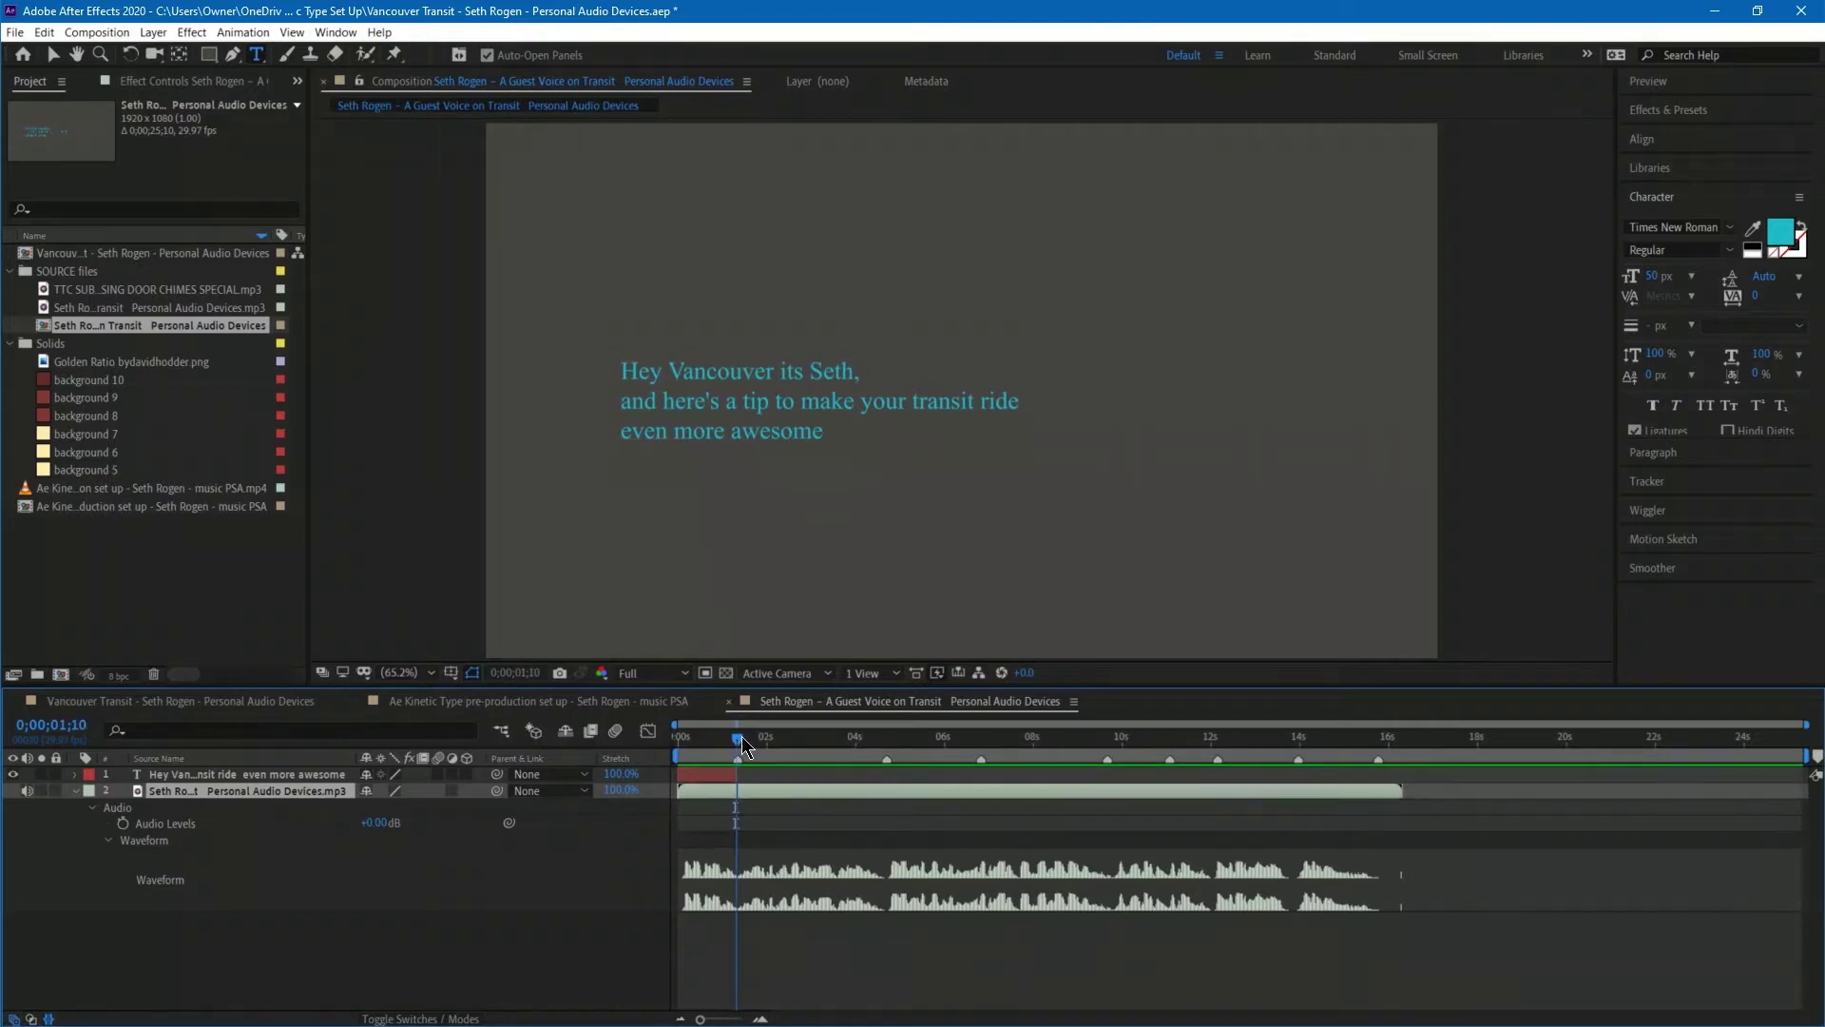
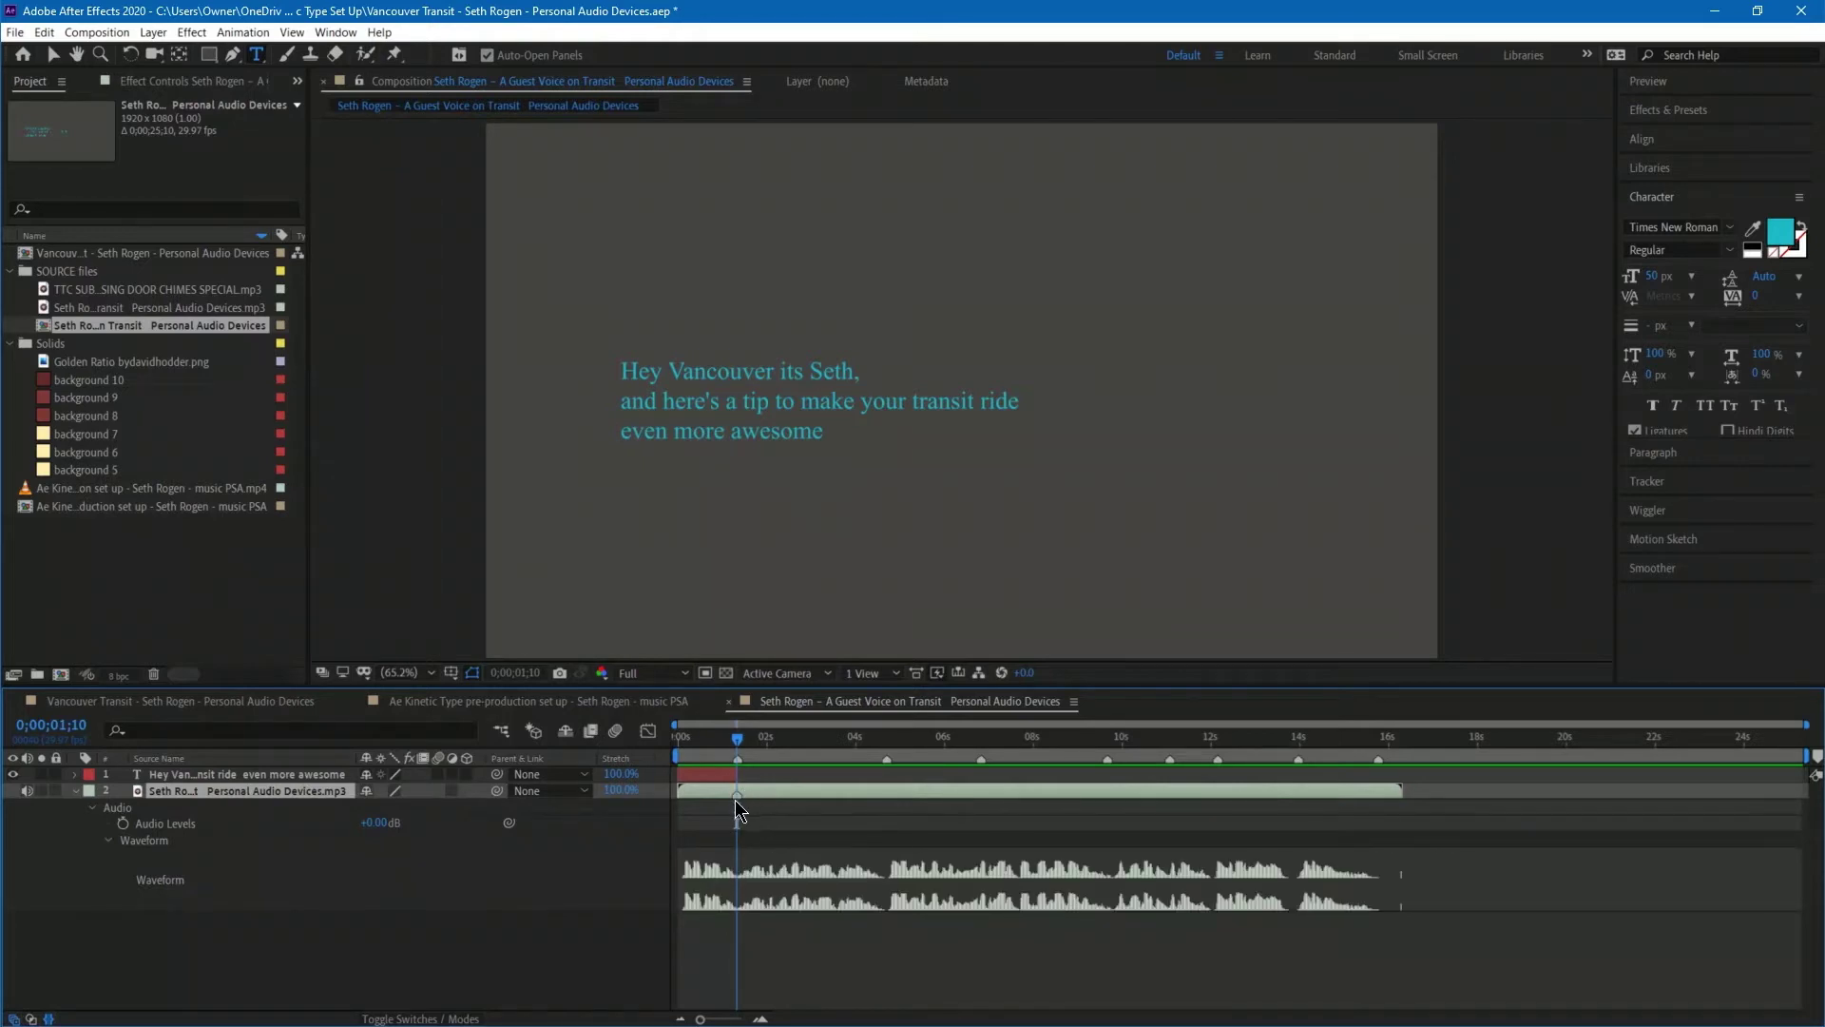
key(End)
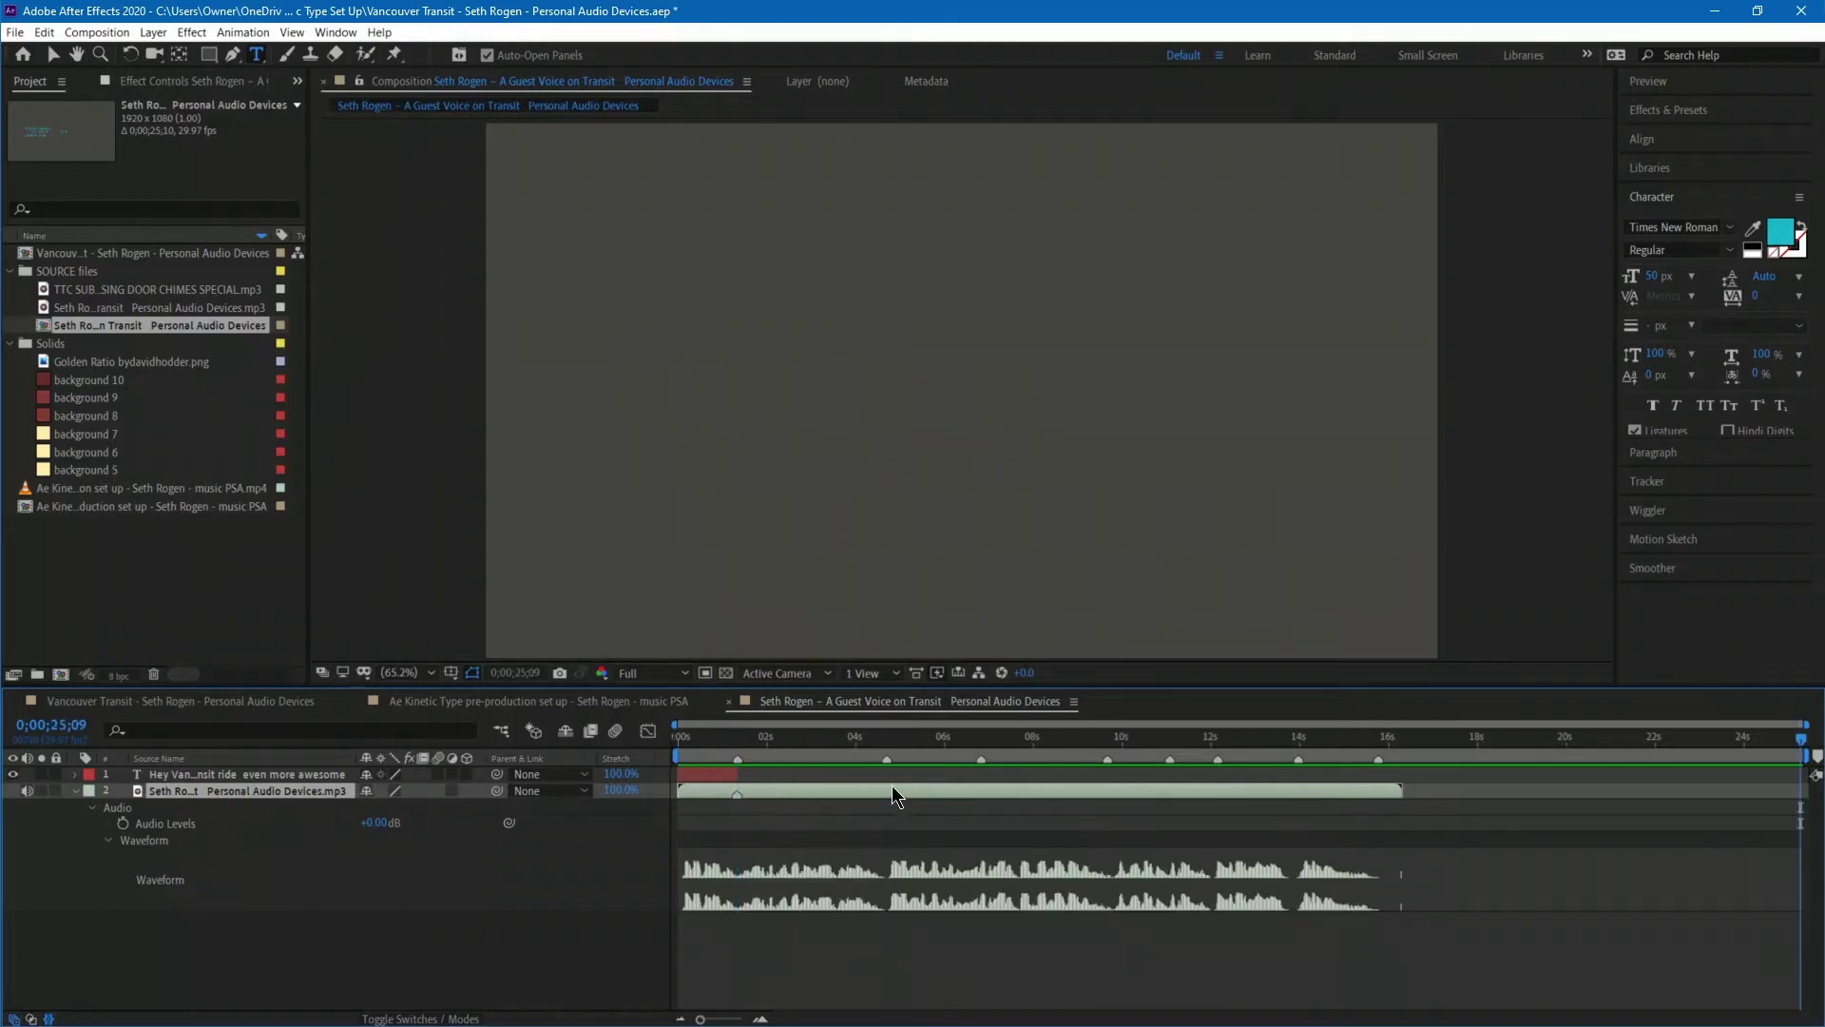
click(886, 737)
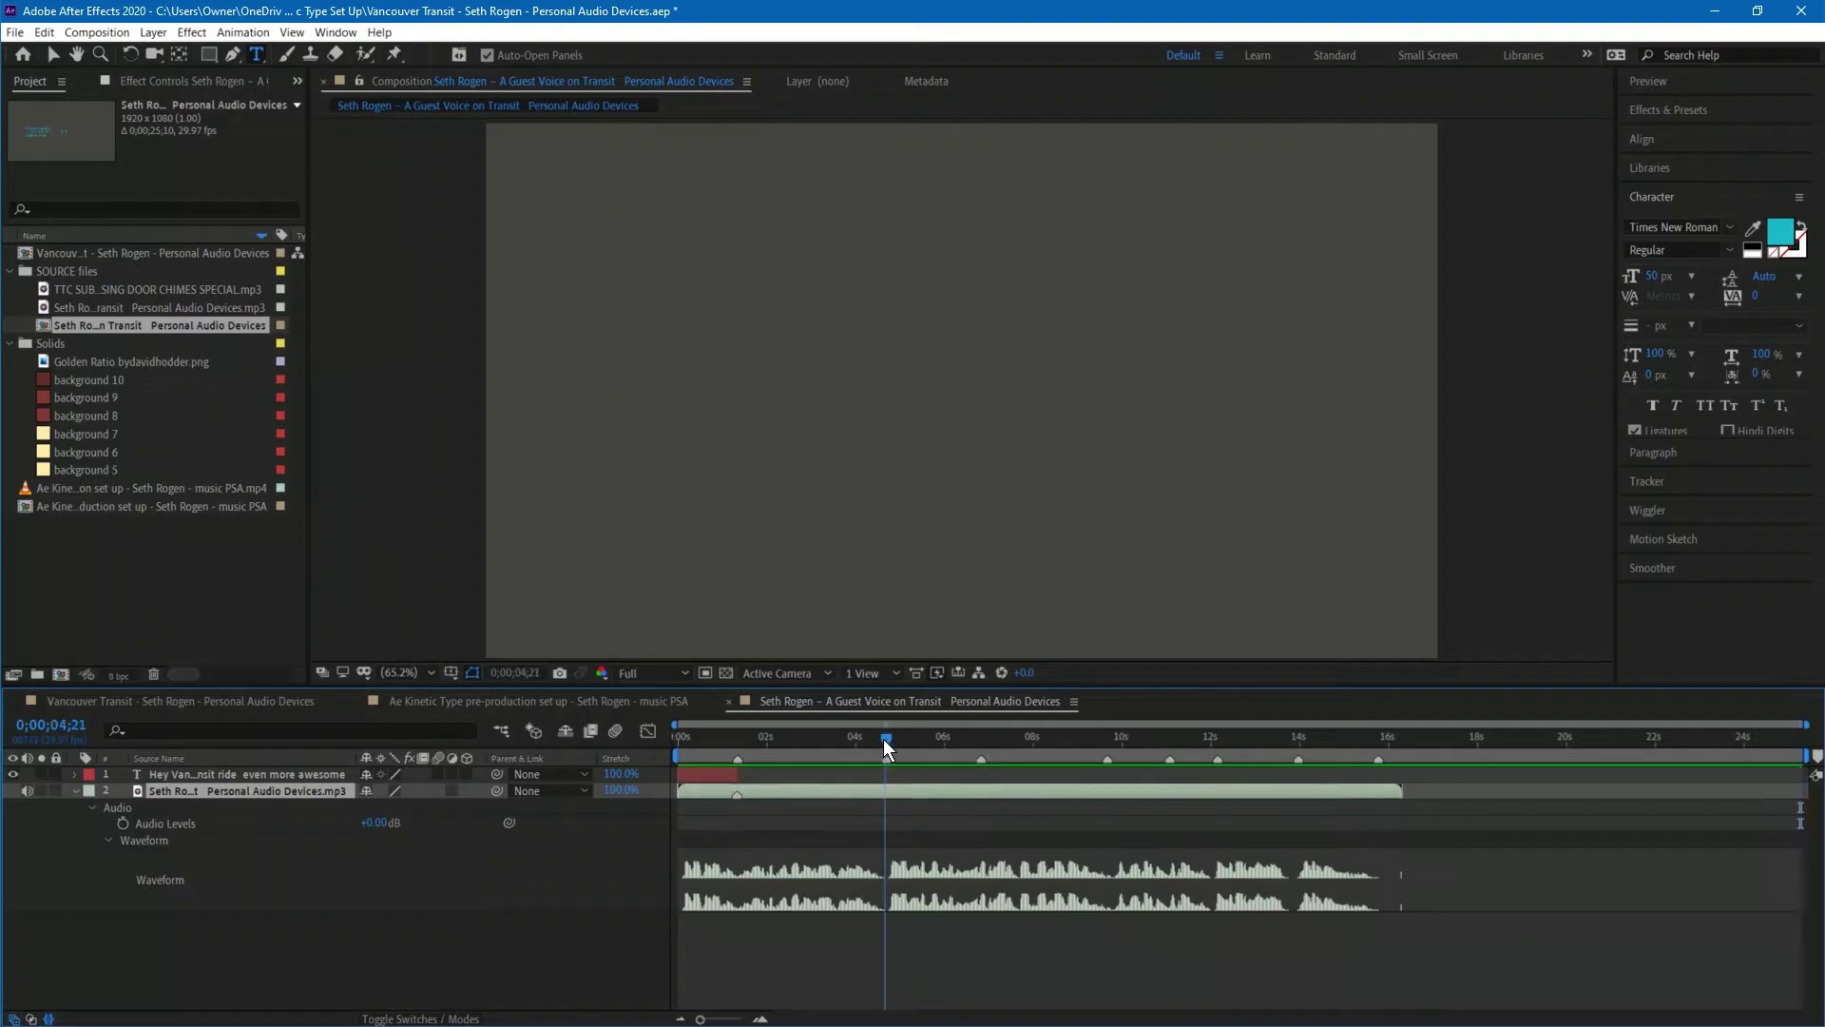
key(KP_Multiply)
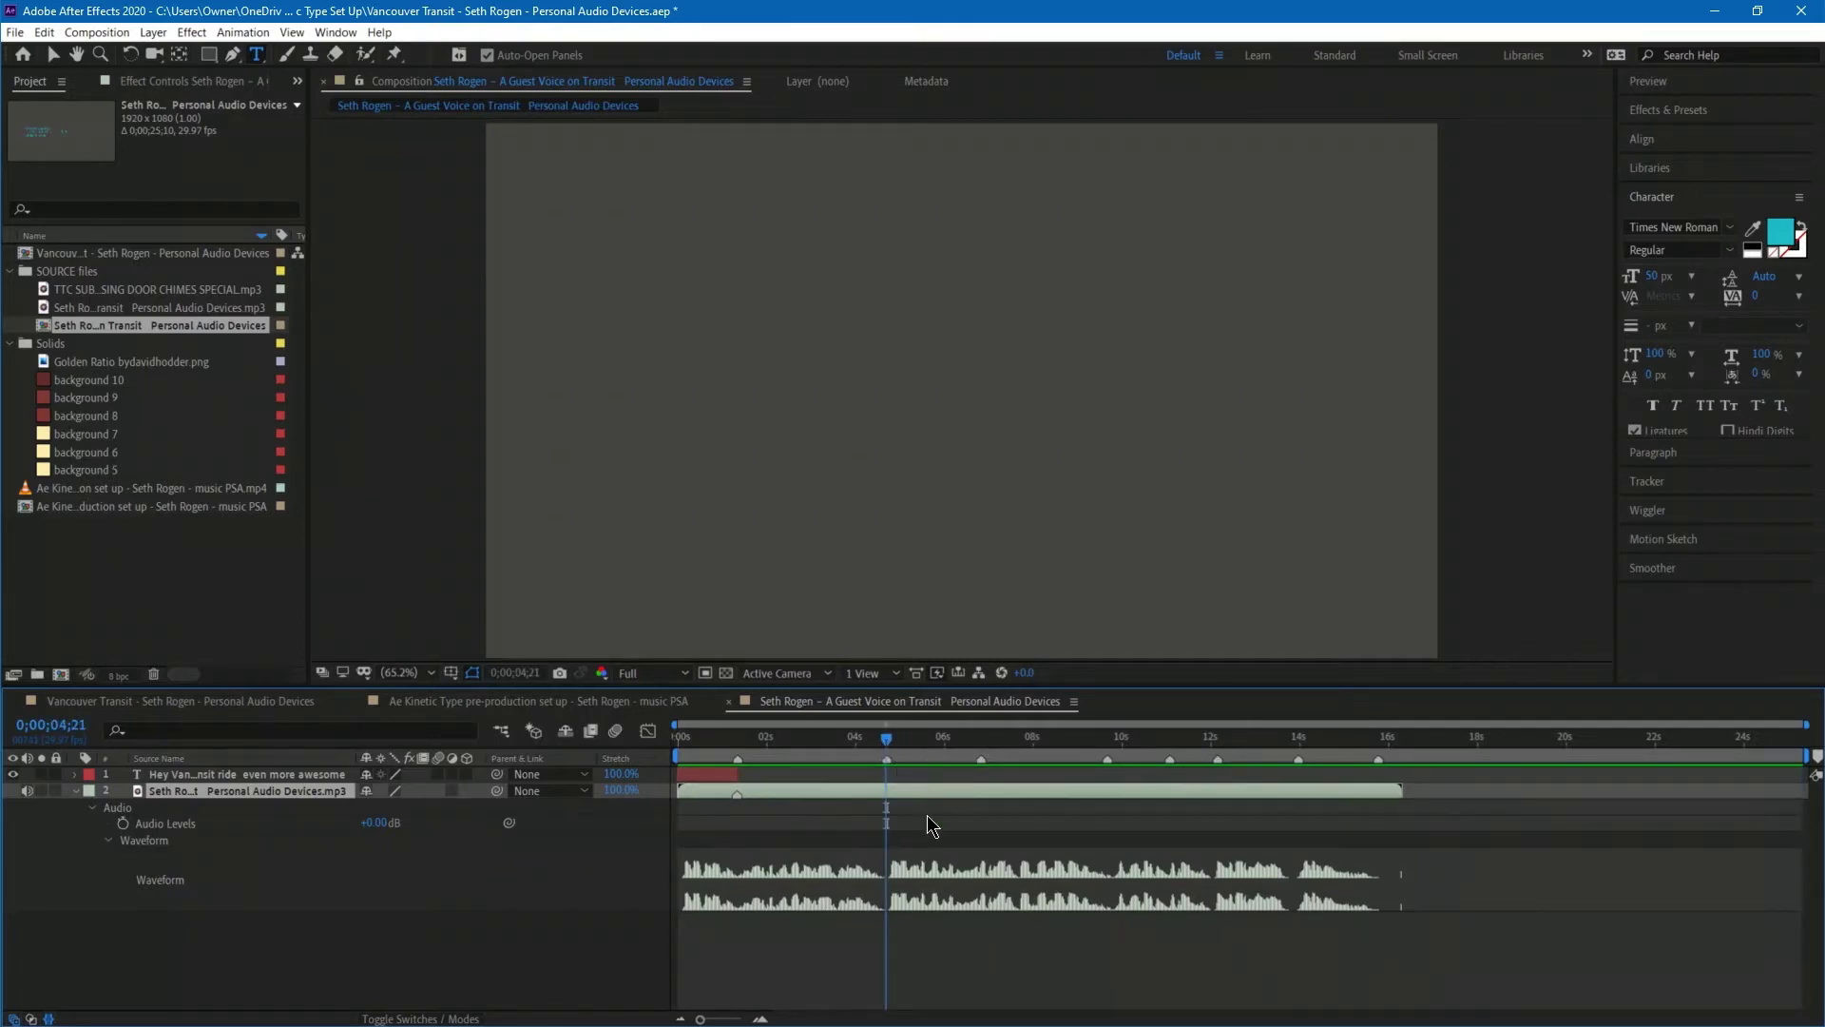
click(981, 737)
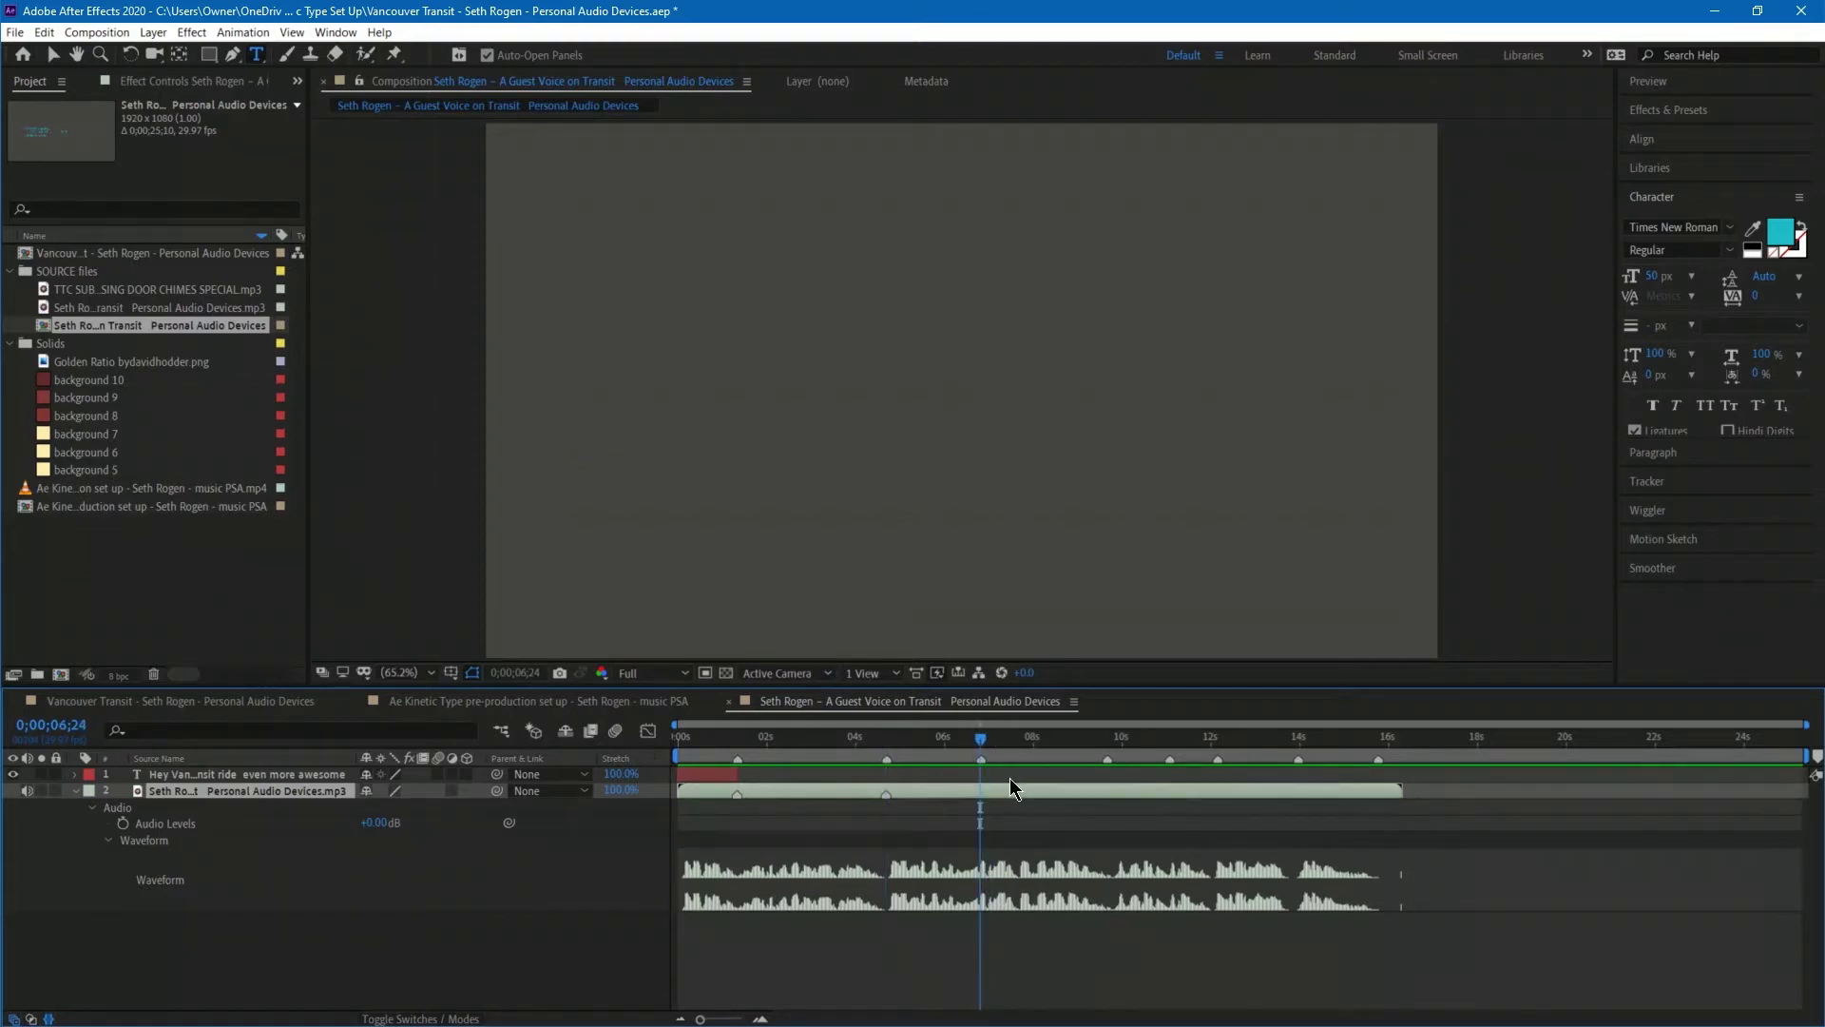
click(1108, 740)
key(KP_Multiply)
click(1171, 740)
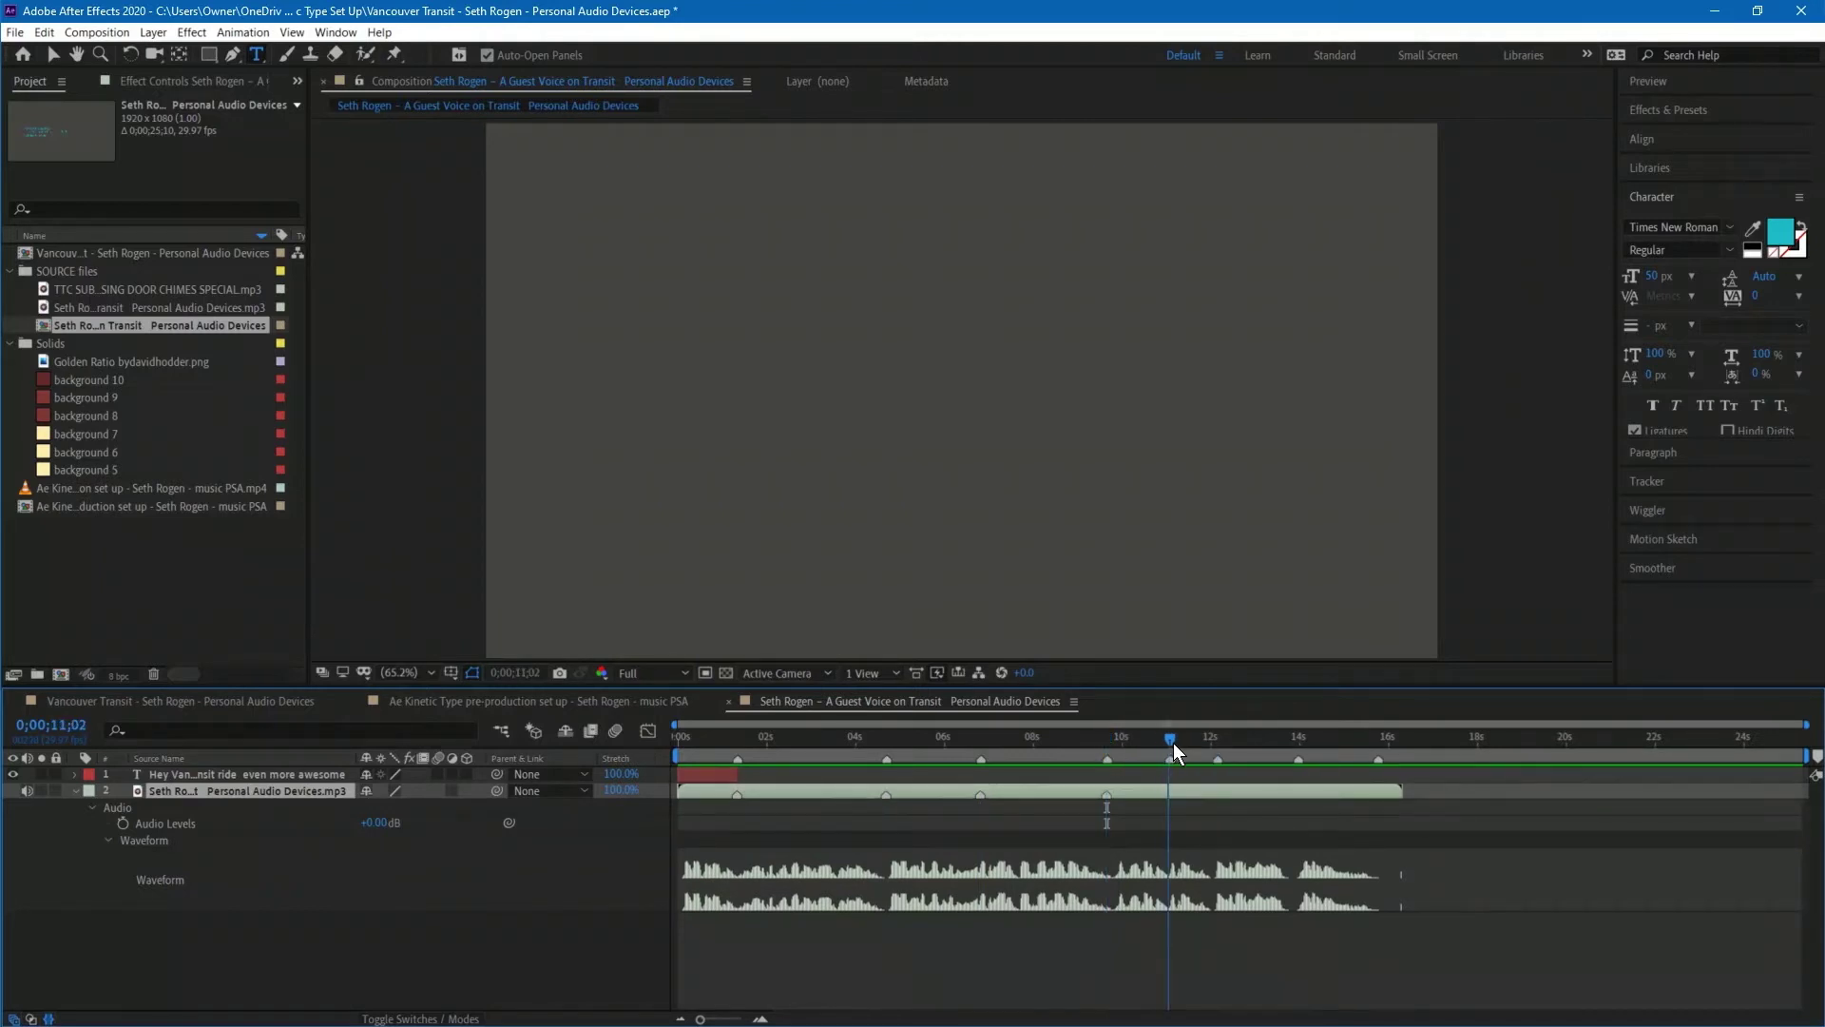
key(KP_Multiply)
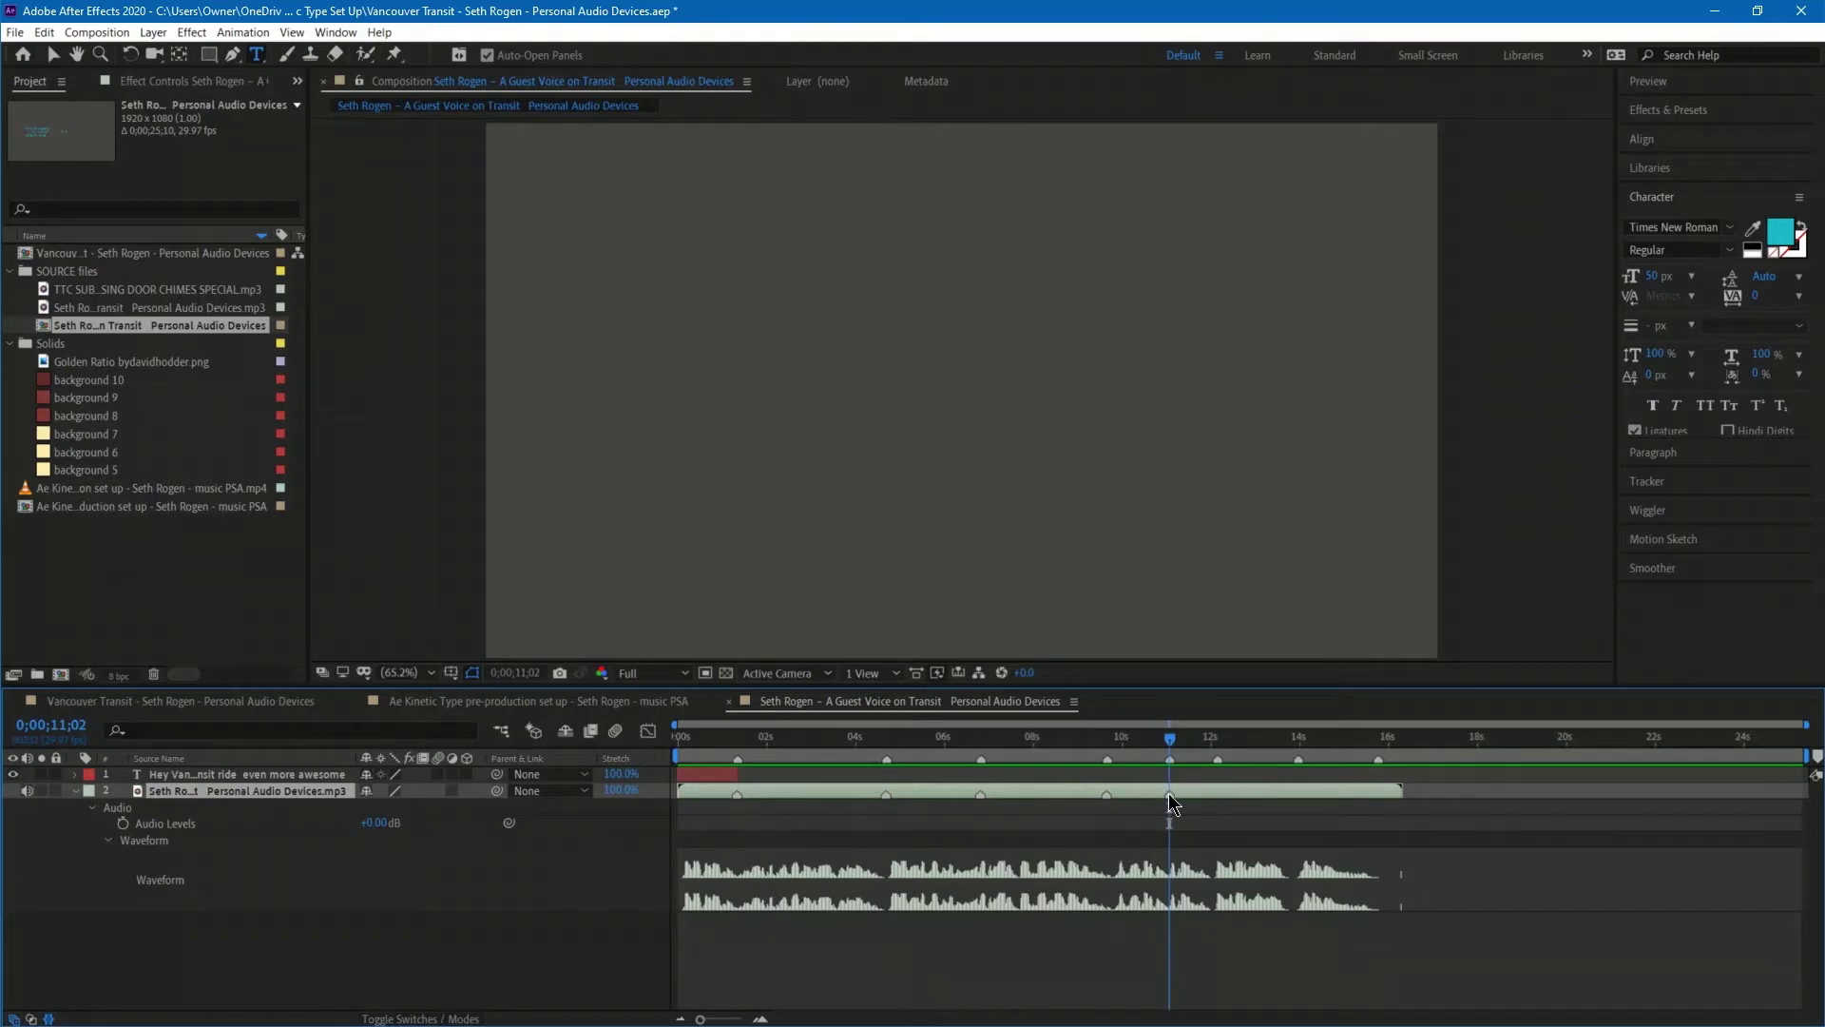
Check the settings of the audio layer marker at 0;00;11;02 and close them without changes.
right_click(1168, 795)
click(1220, 801)
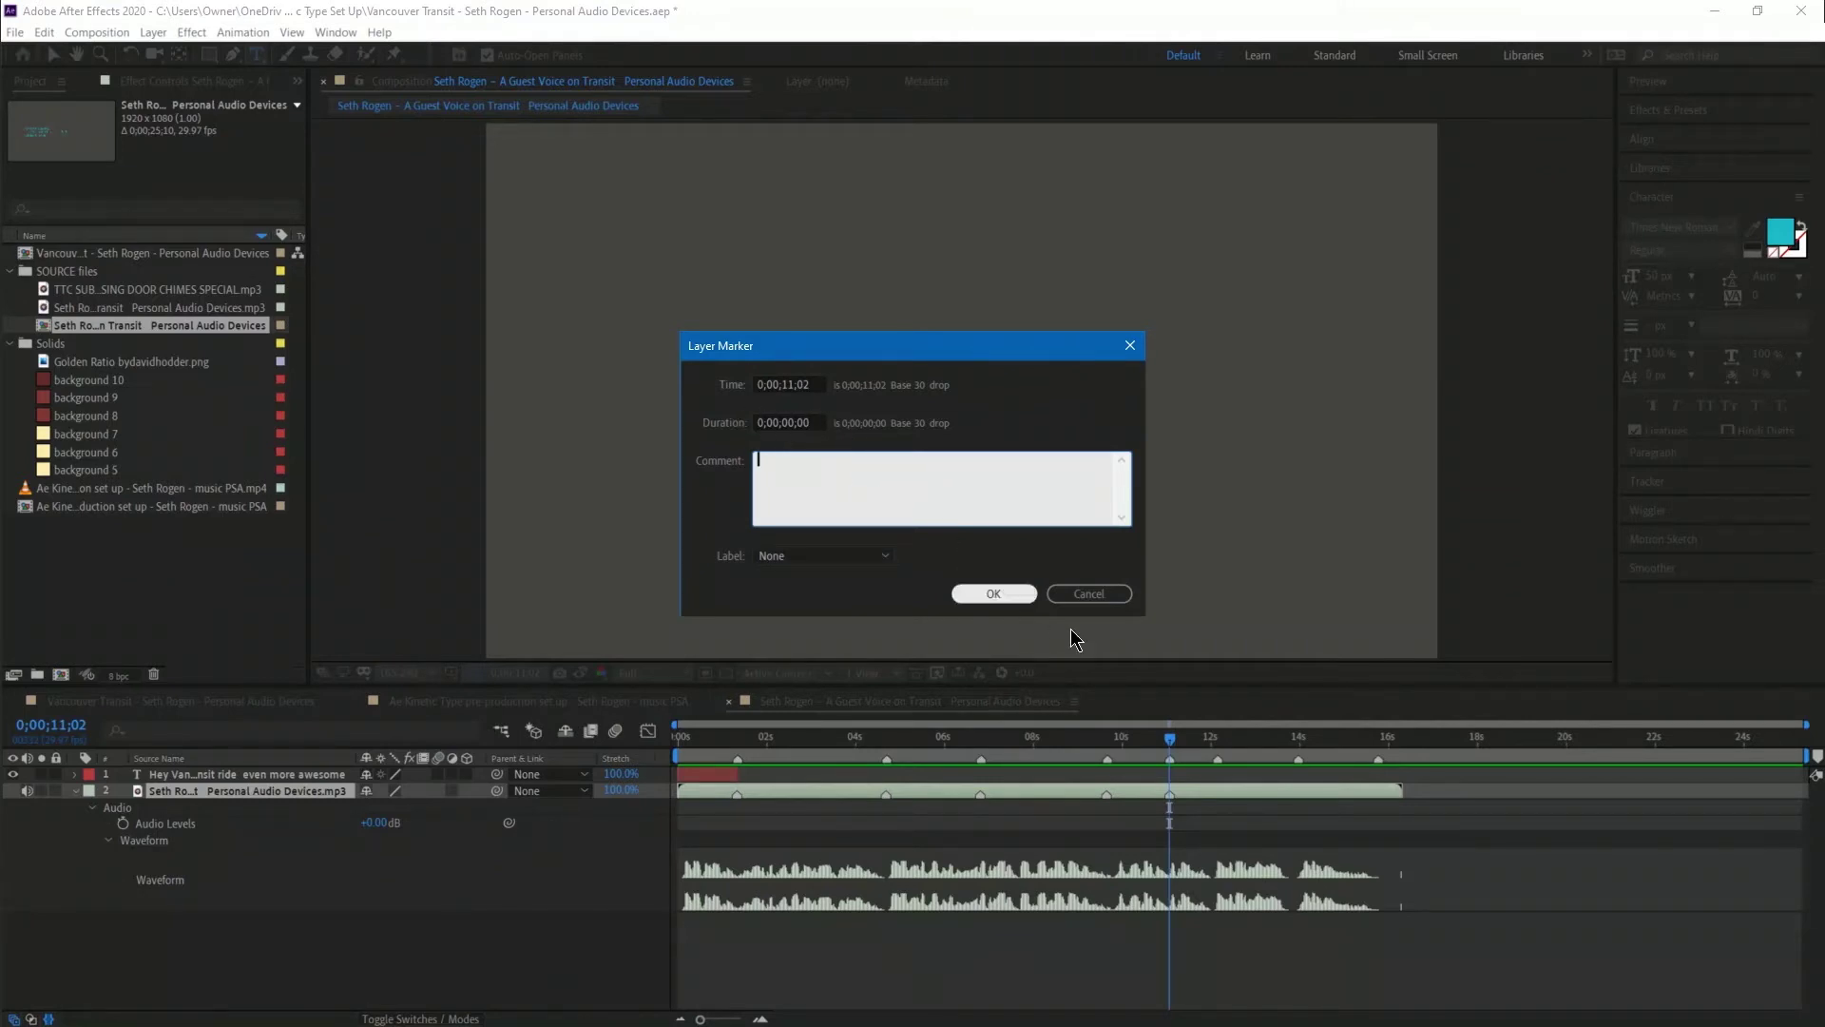
click(1111, 594)
Add audio layer markers at 0;00;12;04, 0;00;13;29 and 0;00;15;23, and slide the audio layer about 3.6 seconds later.
click(1217, 738)
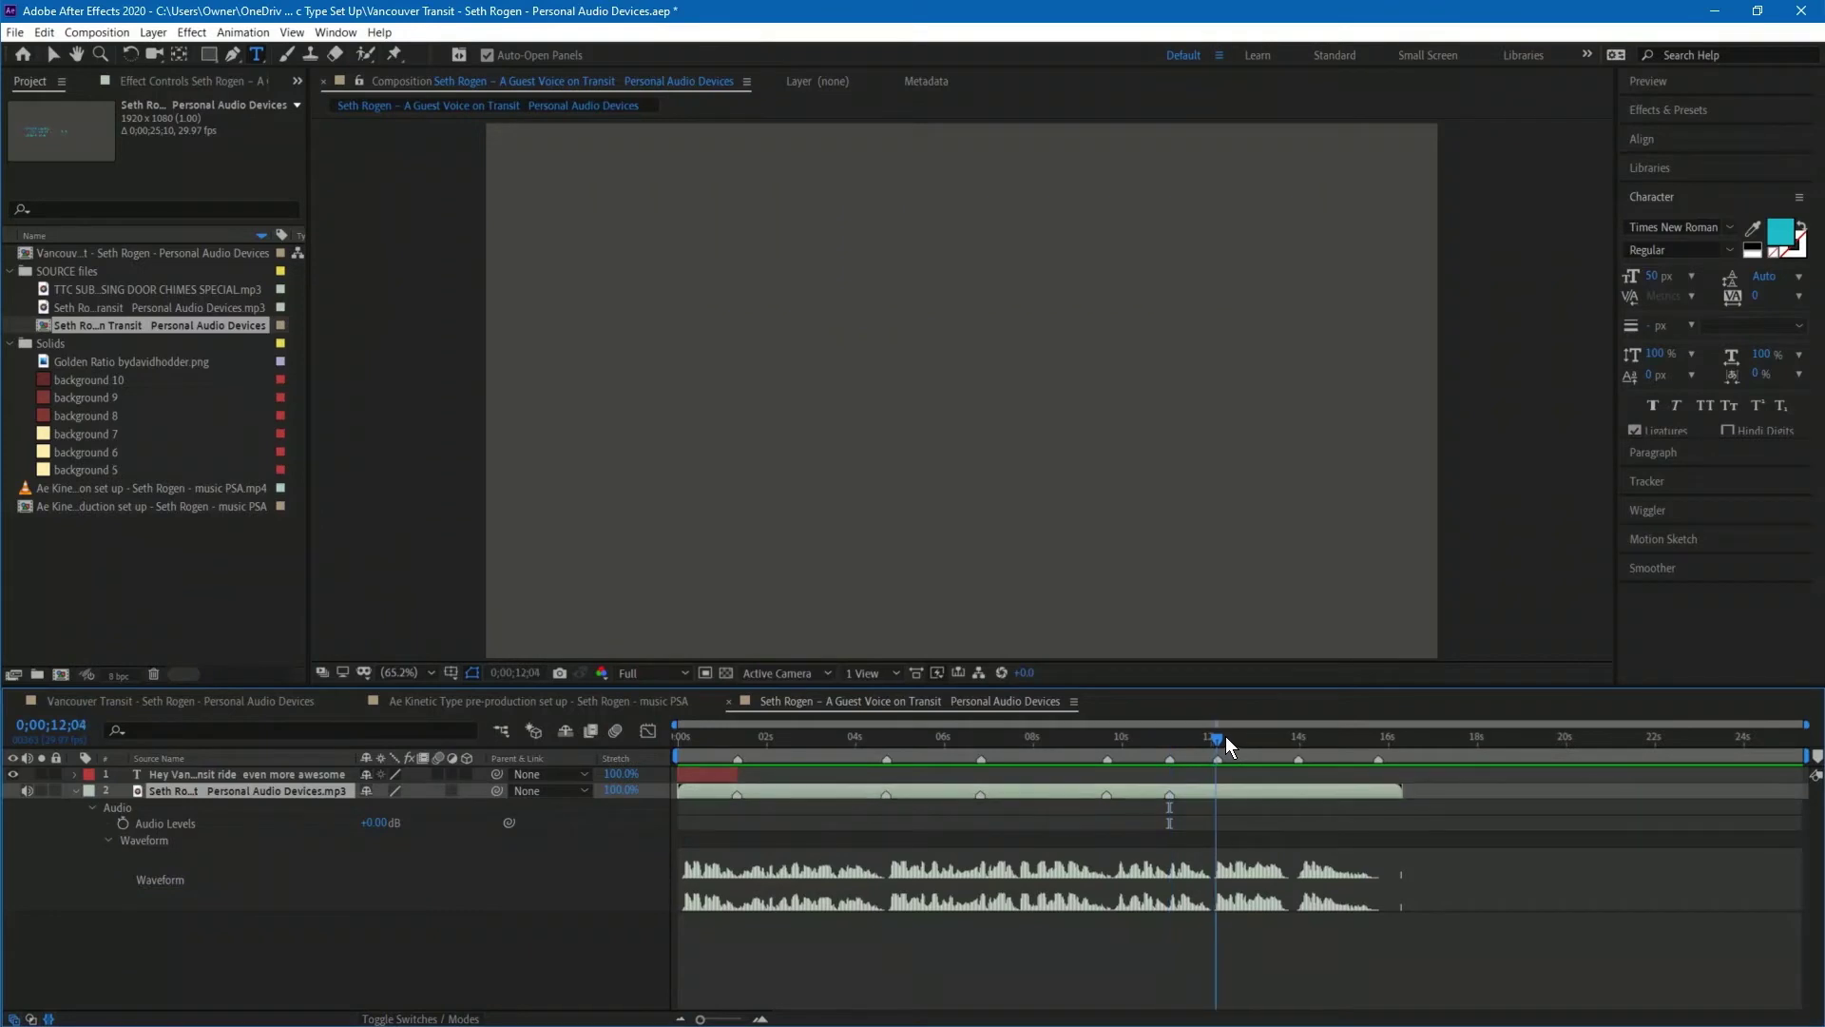
click(1223, 769)
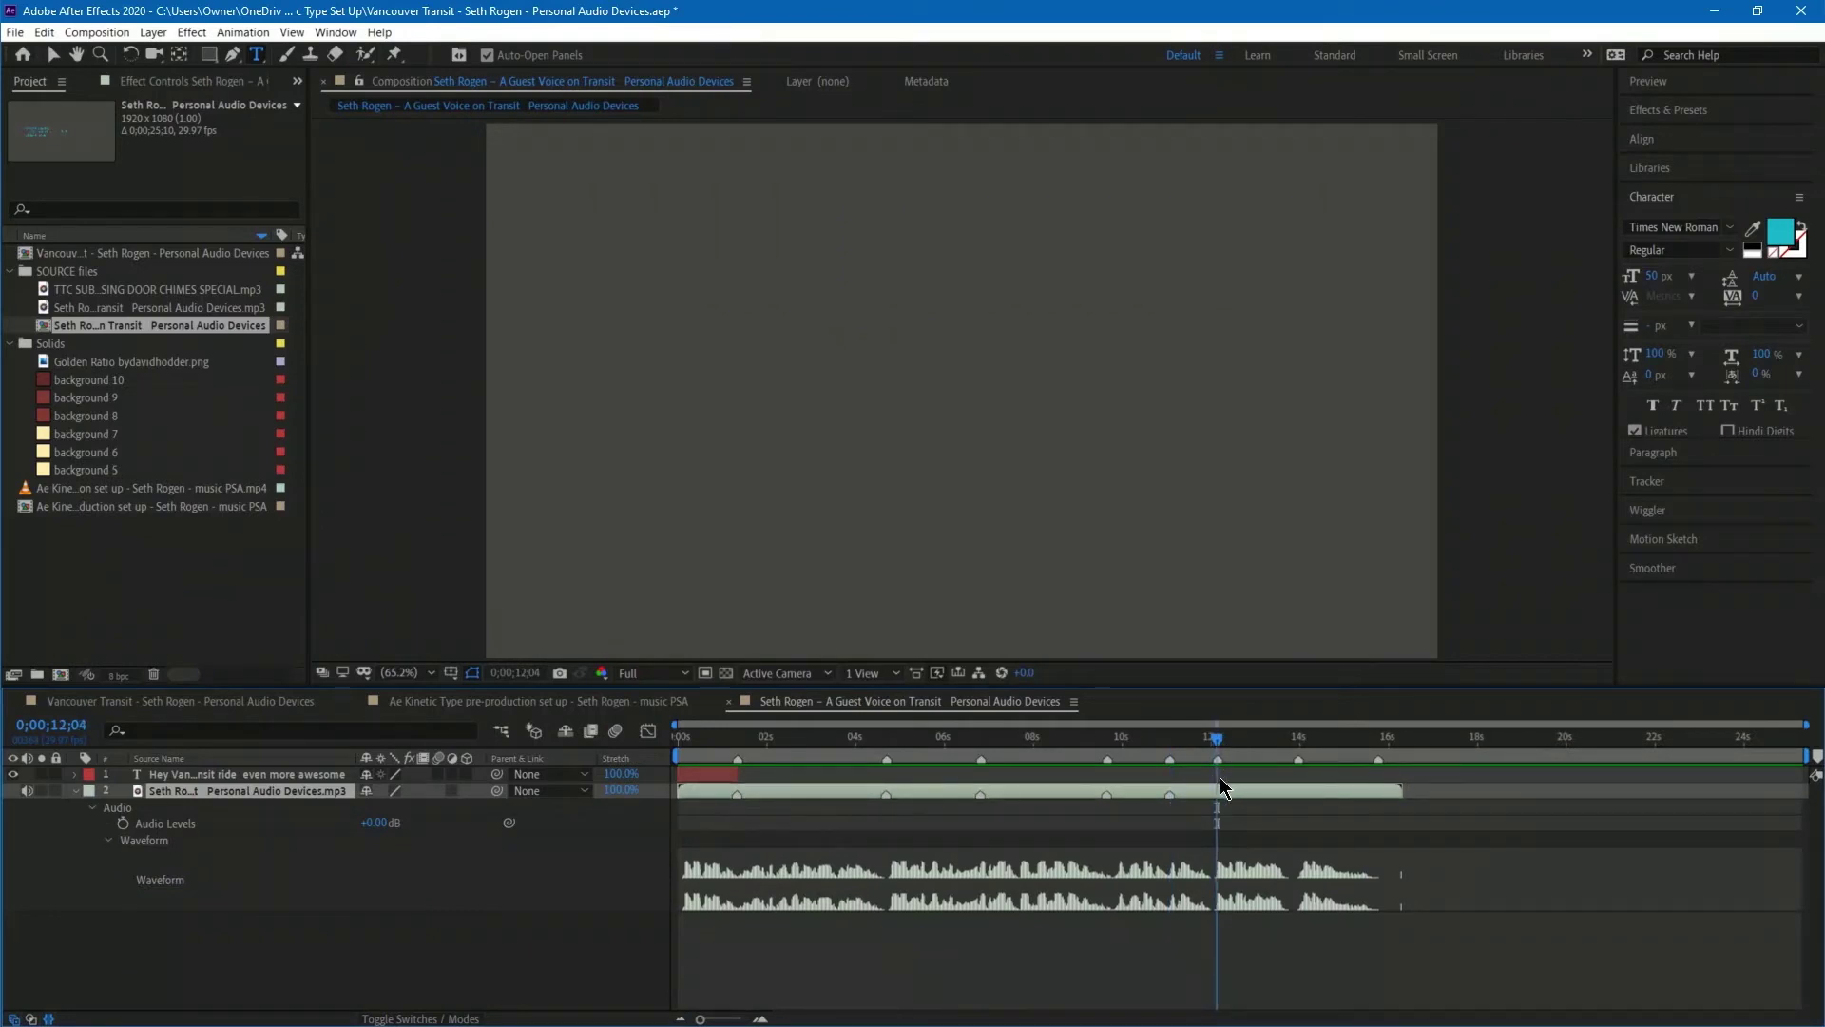
click(1295, 745)
key(KP_Multiply)
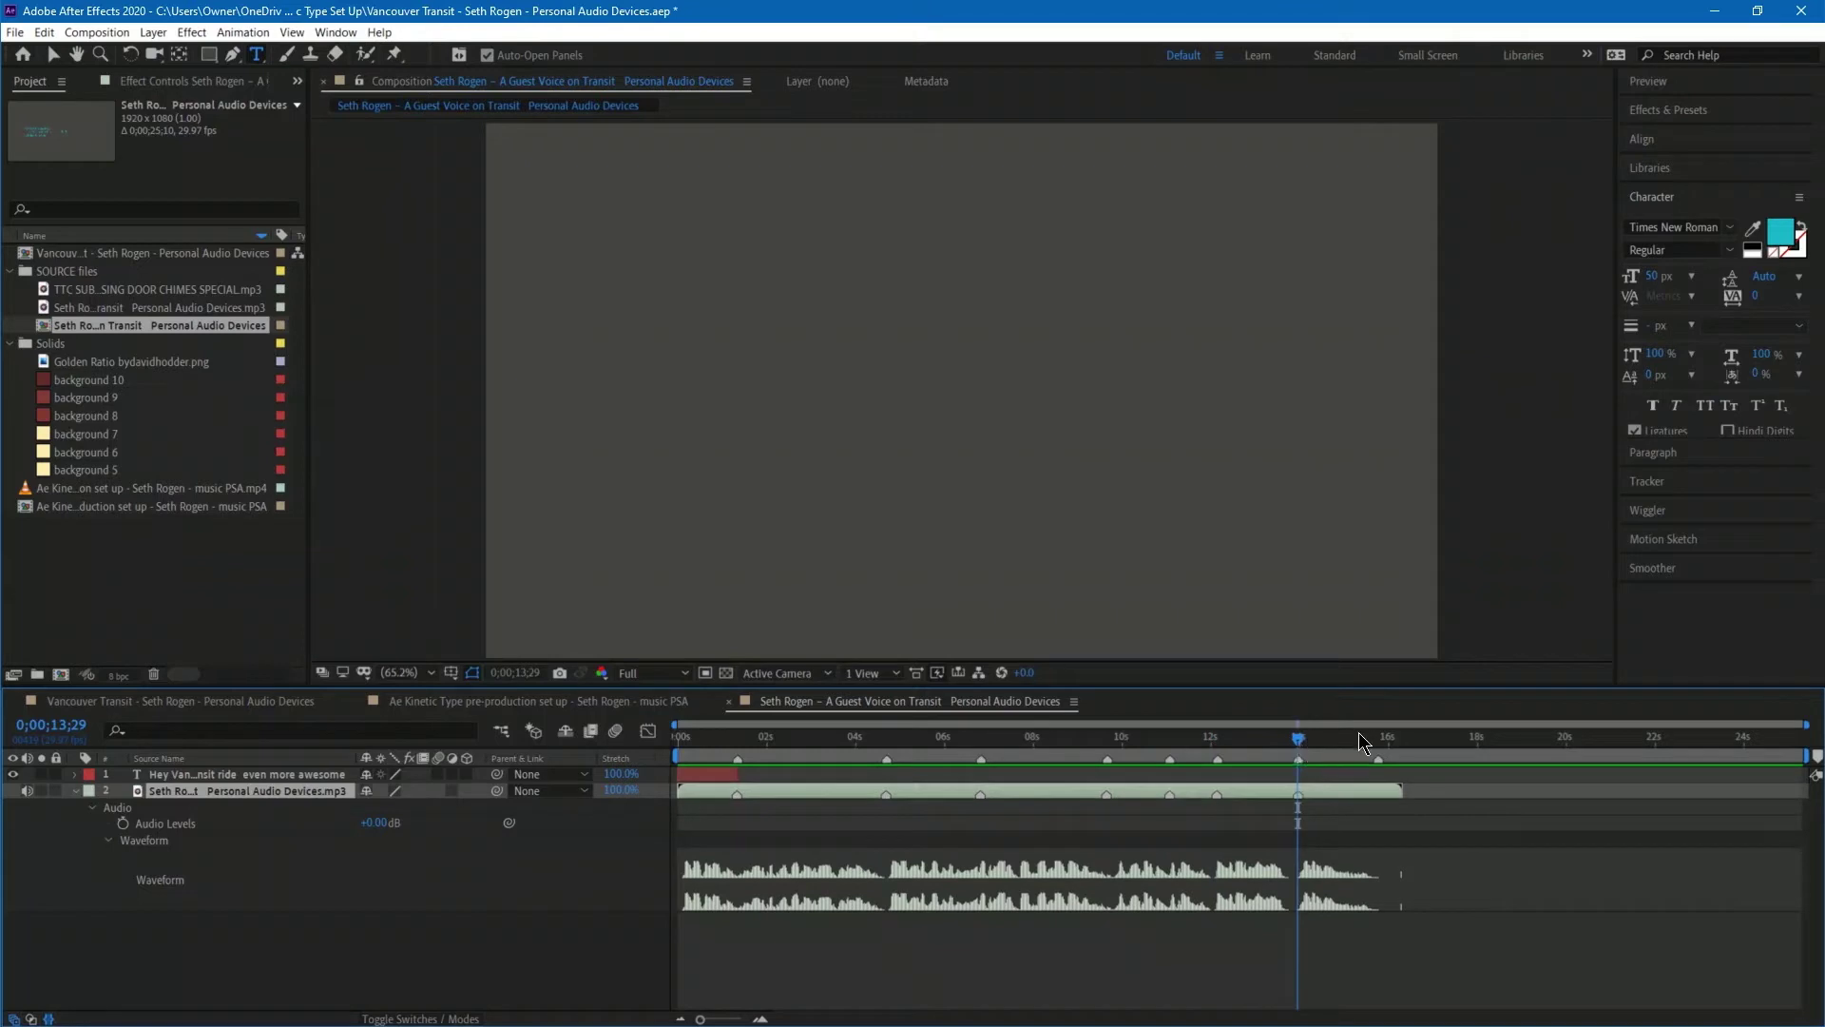
click(1378, 739)
key(KP_Multiply)
drag(983, 793, 932, 863)
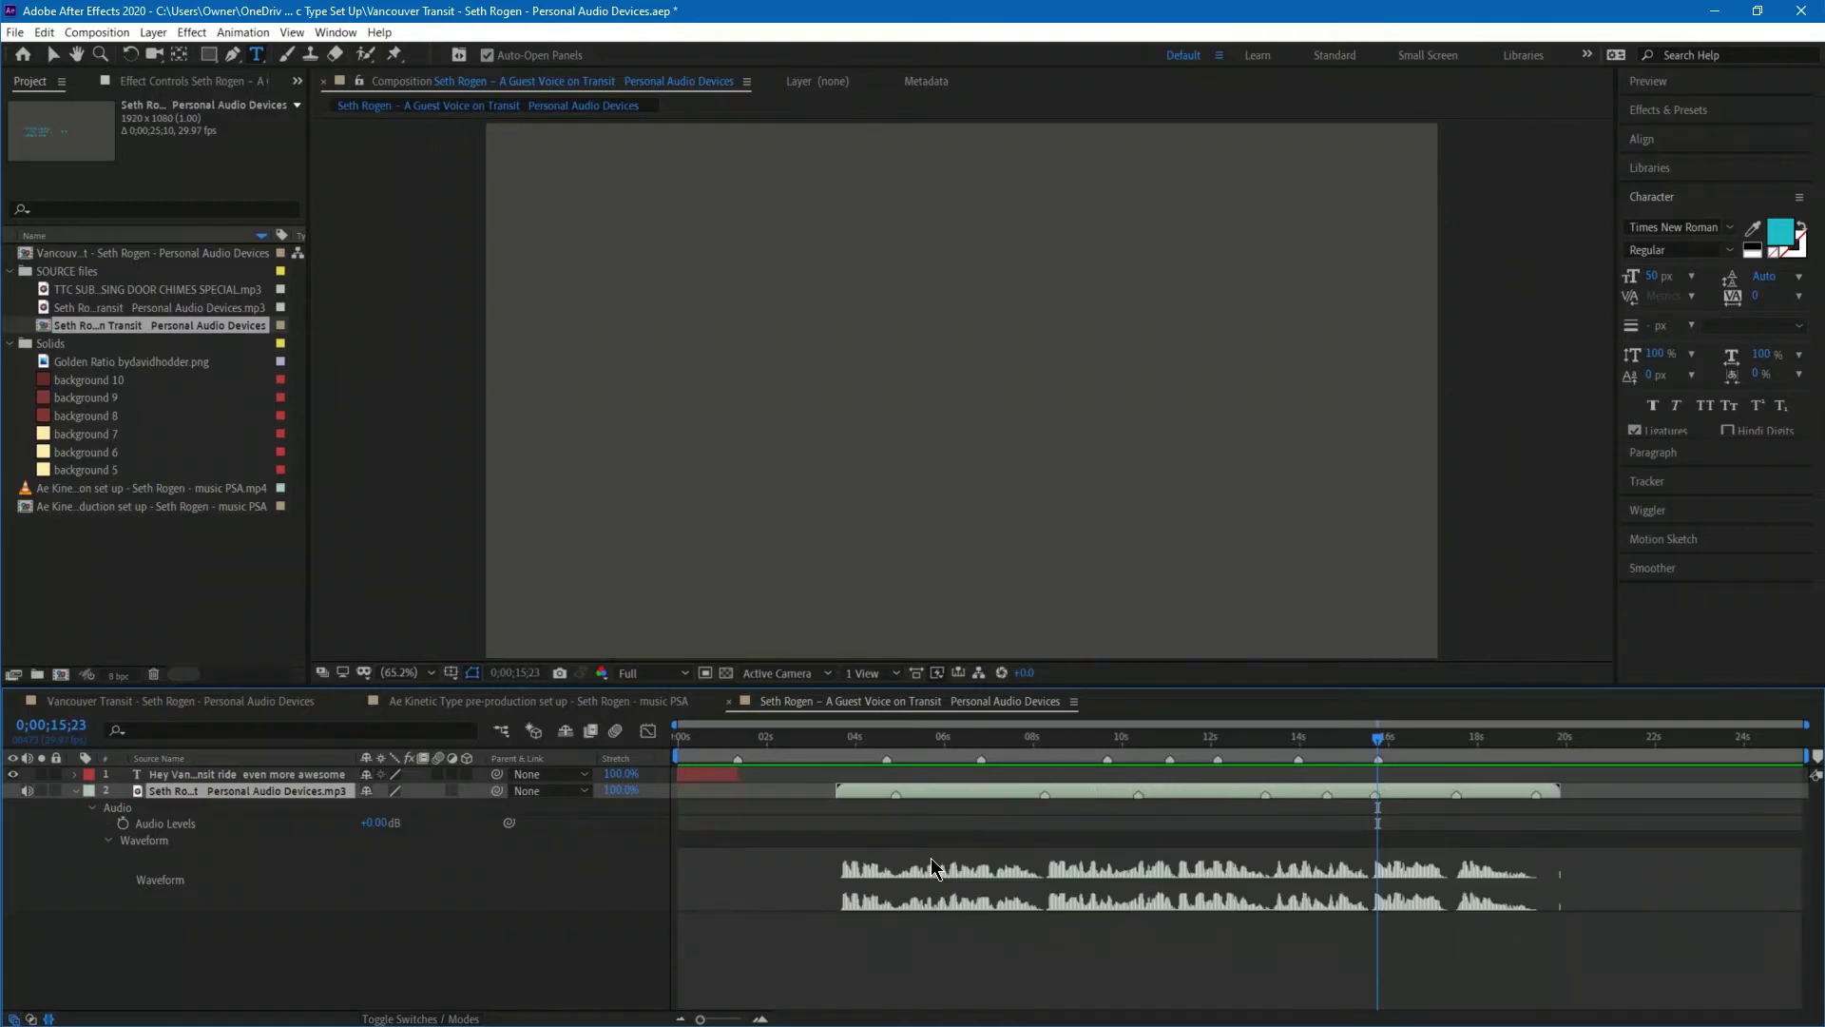
Delete all composition markers and slide the text layer to start together with the voice audio layer.
right_click(738, 757)
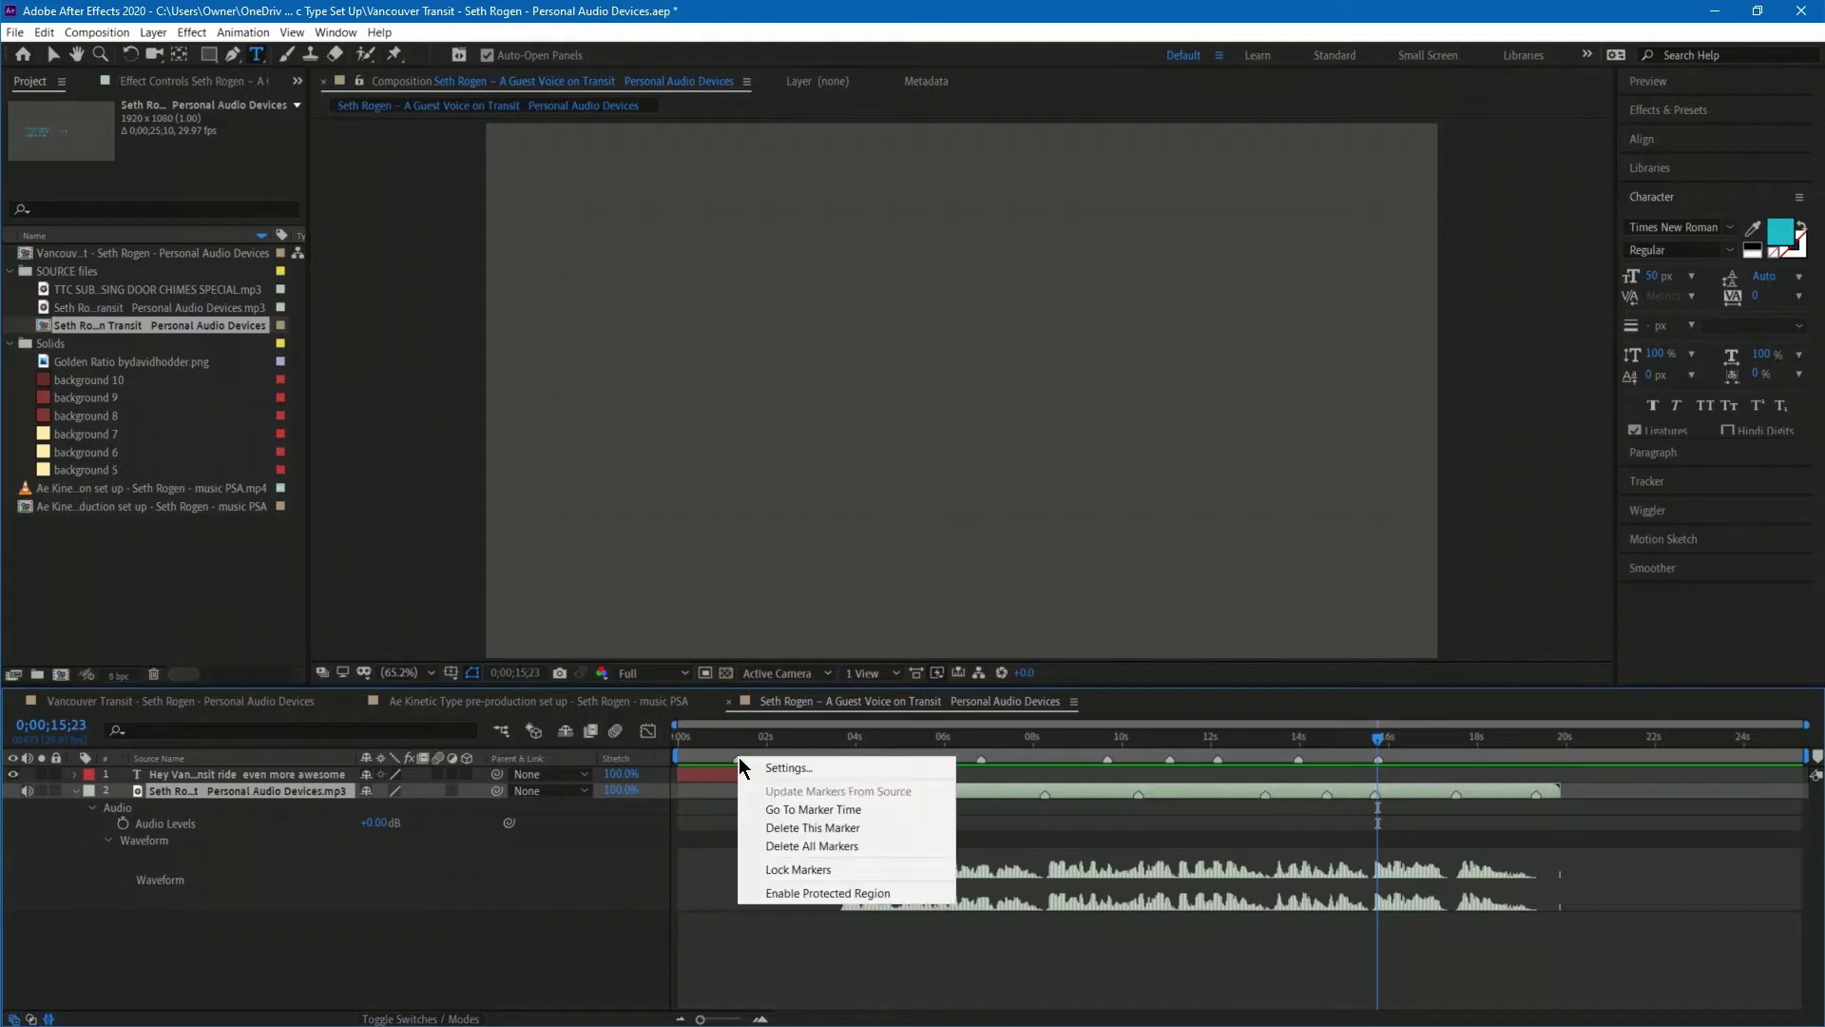
click(751, 827)
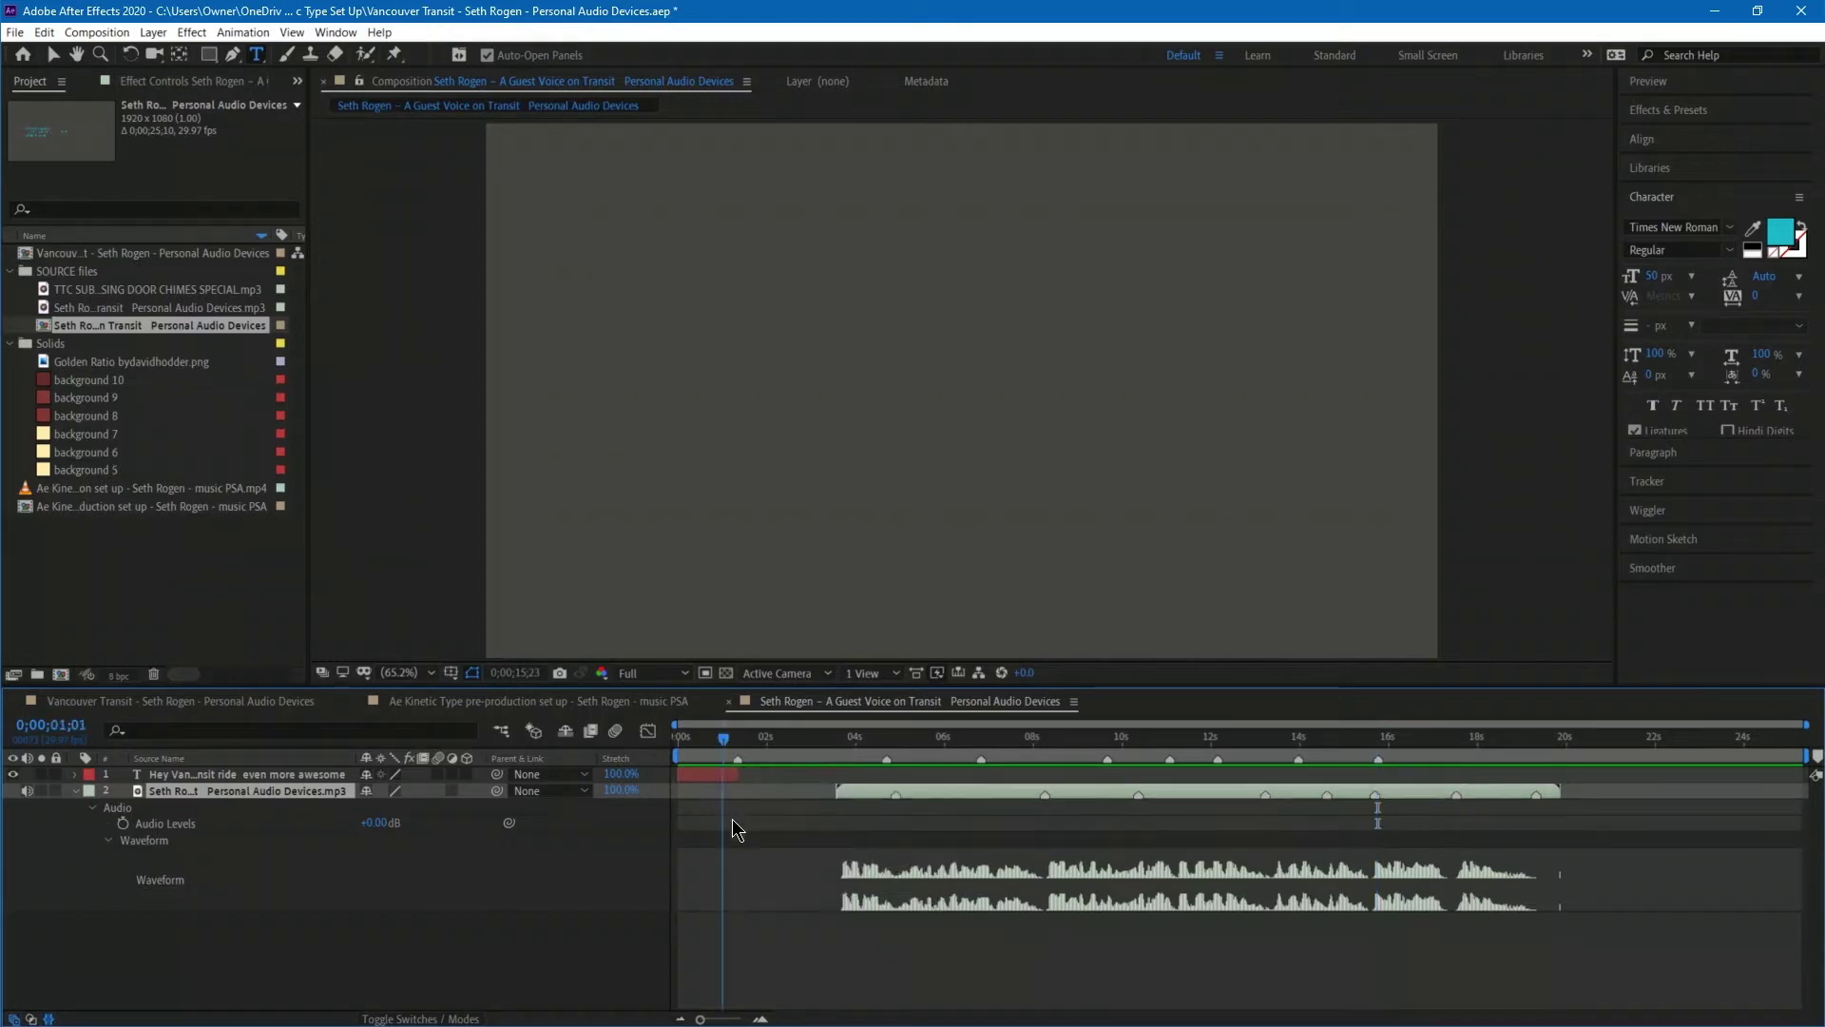
right_click(737, 759)
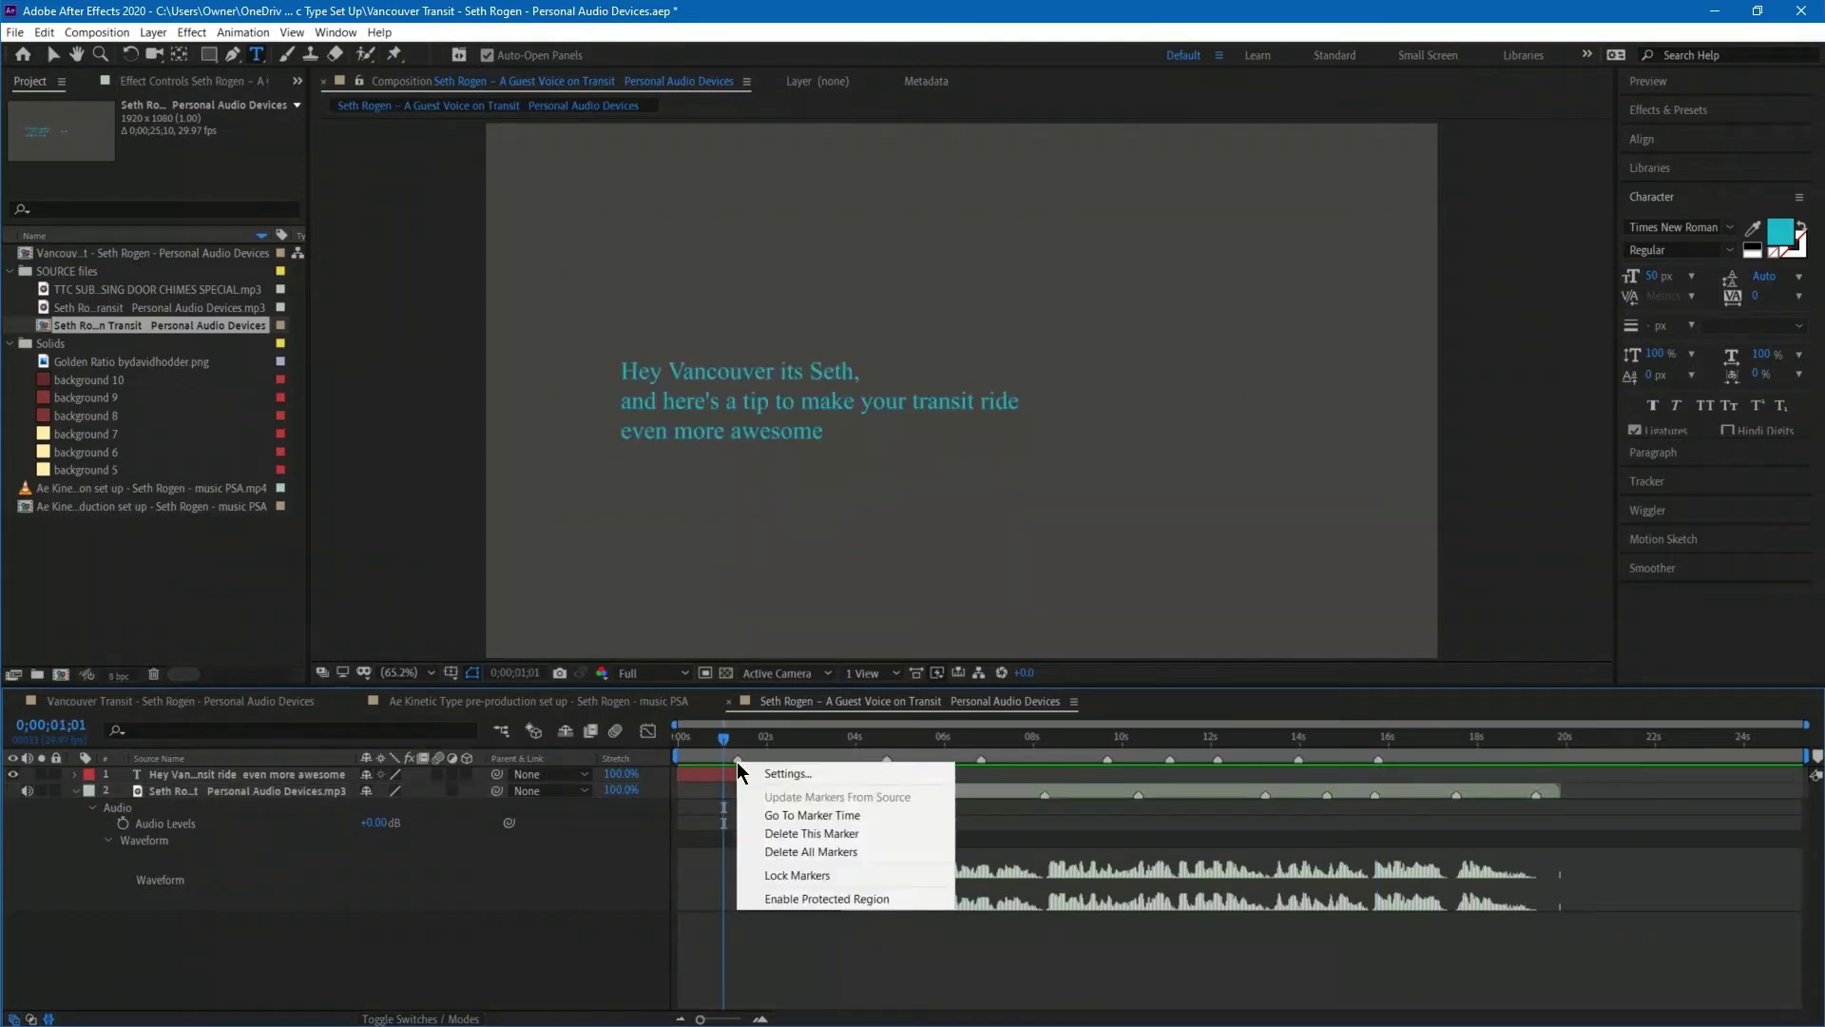
click(834, 852)
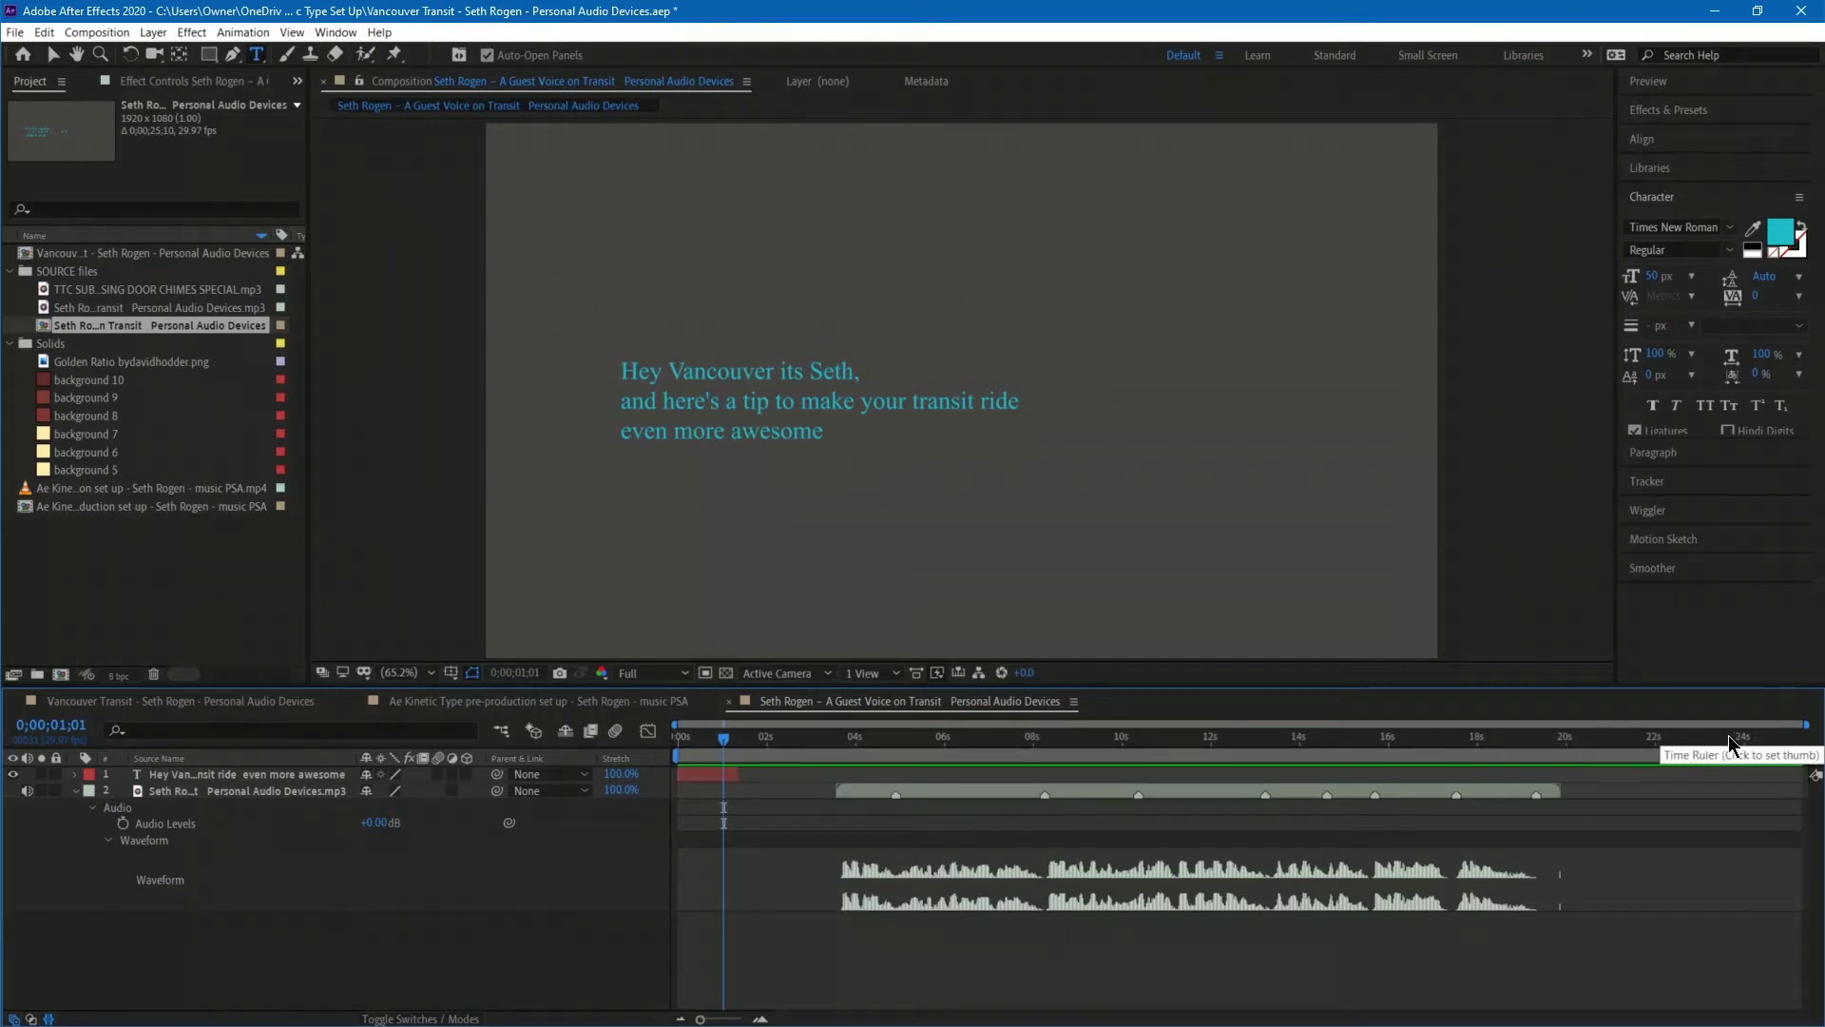
drag(716, 770, 864, 779)
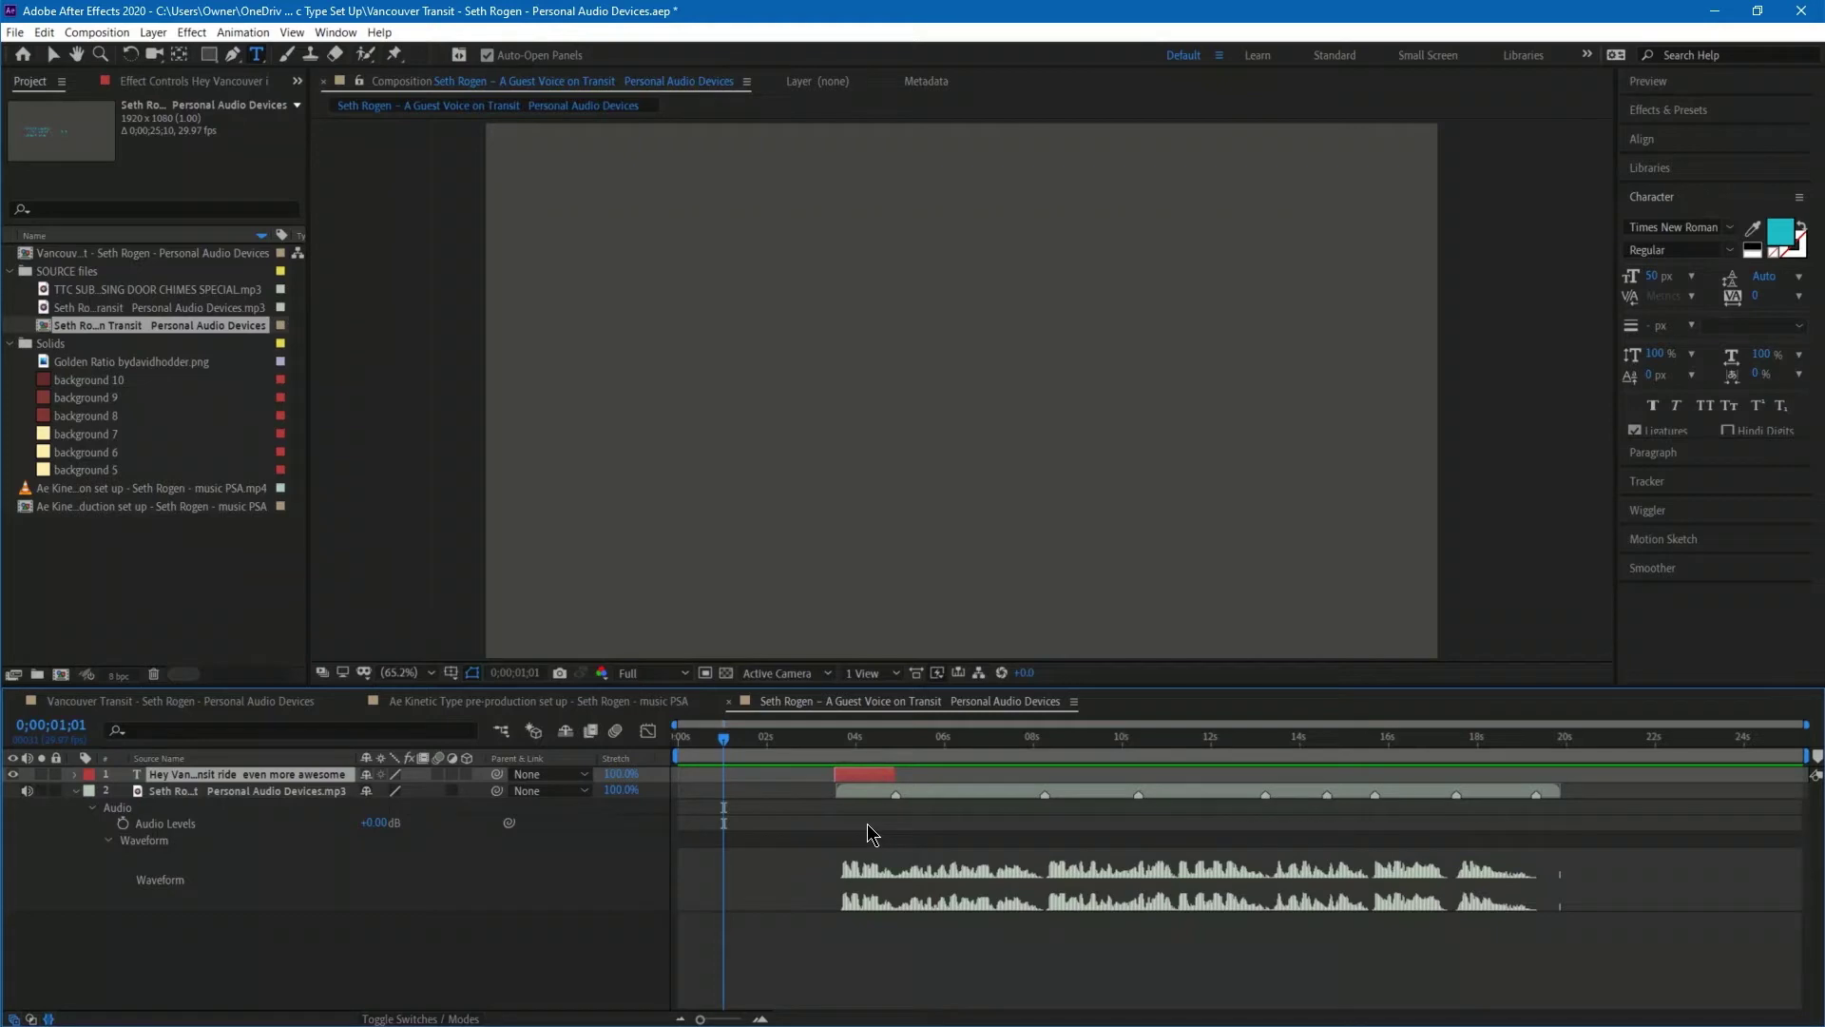
Look over the Vancouver Transit composition's layers and play the Ae Kinetic Type pre-production set up composition from its start.
click(218, 703)
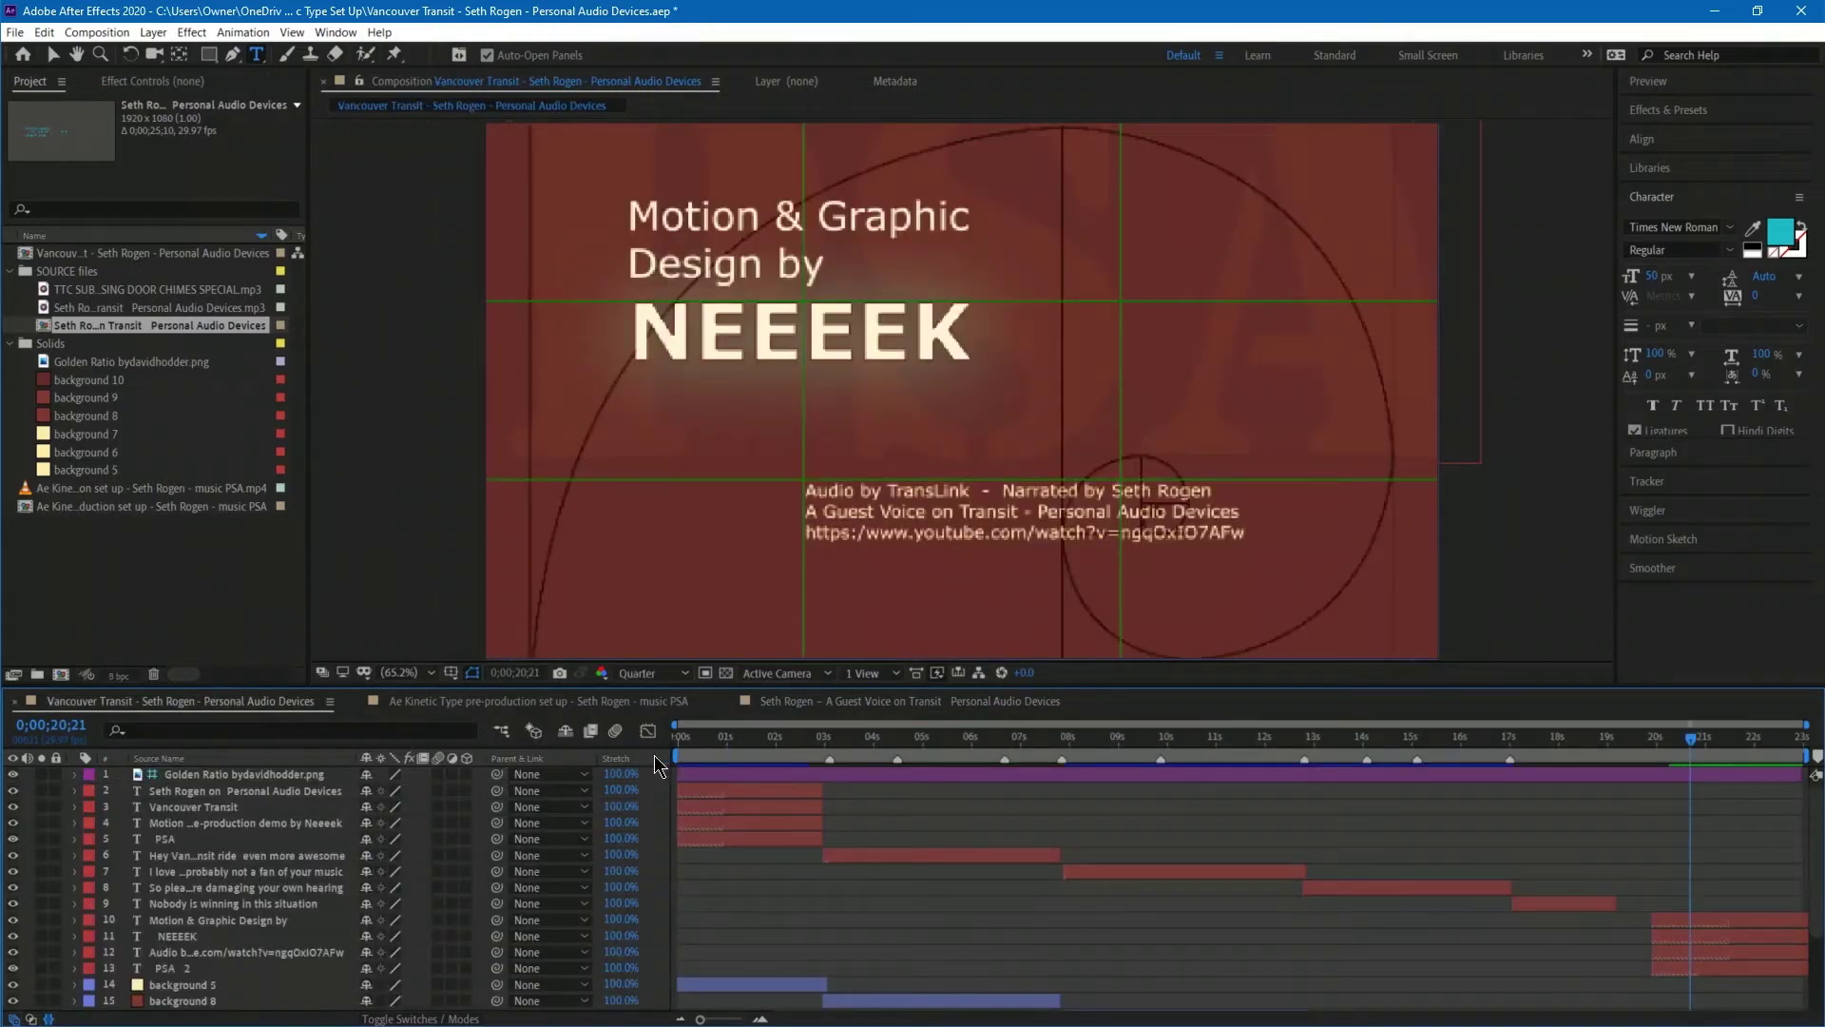
click(561, 703)
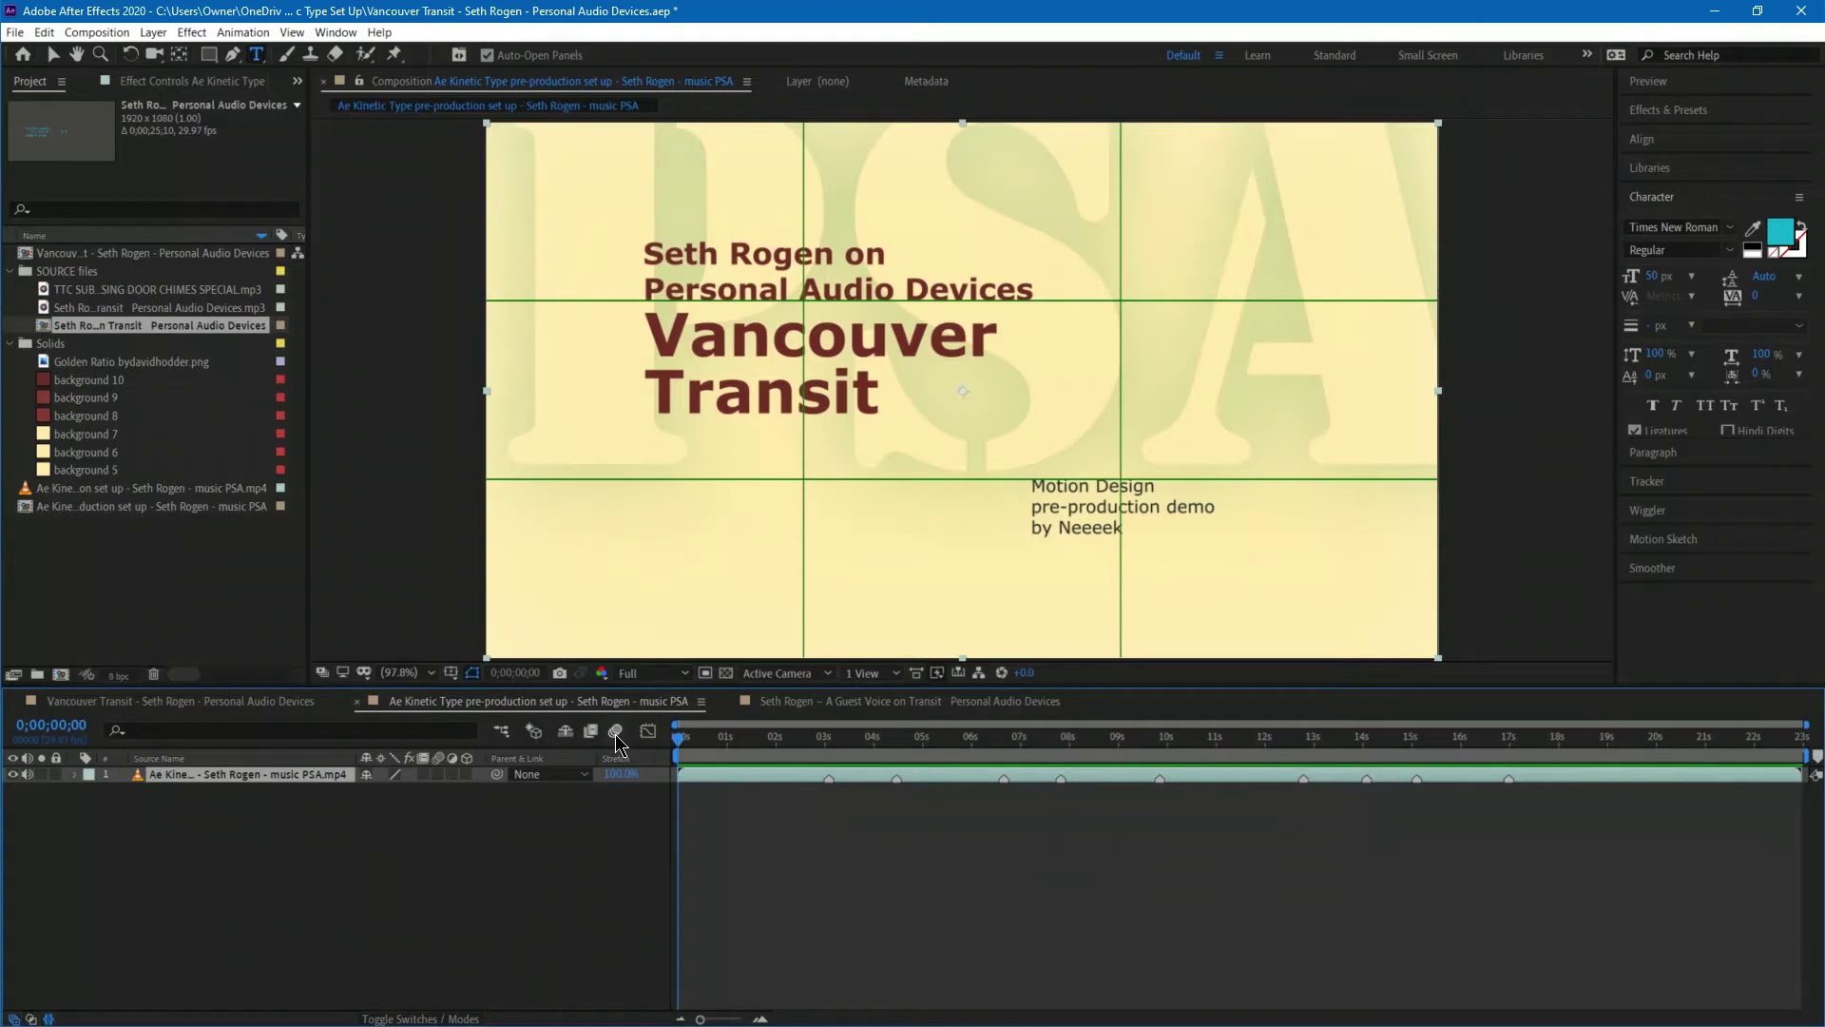
key(space)
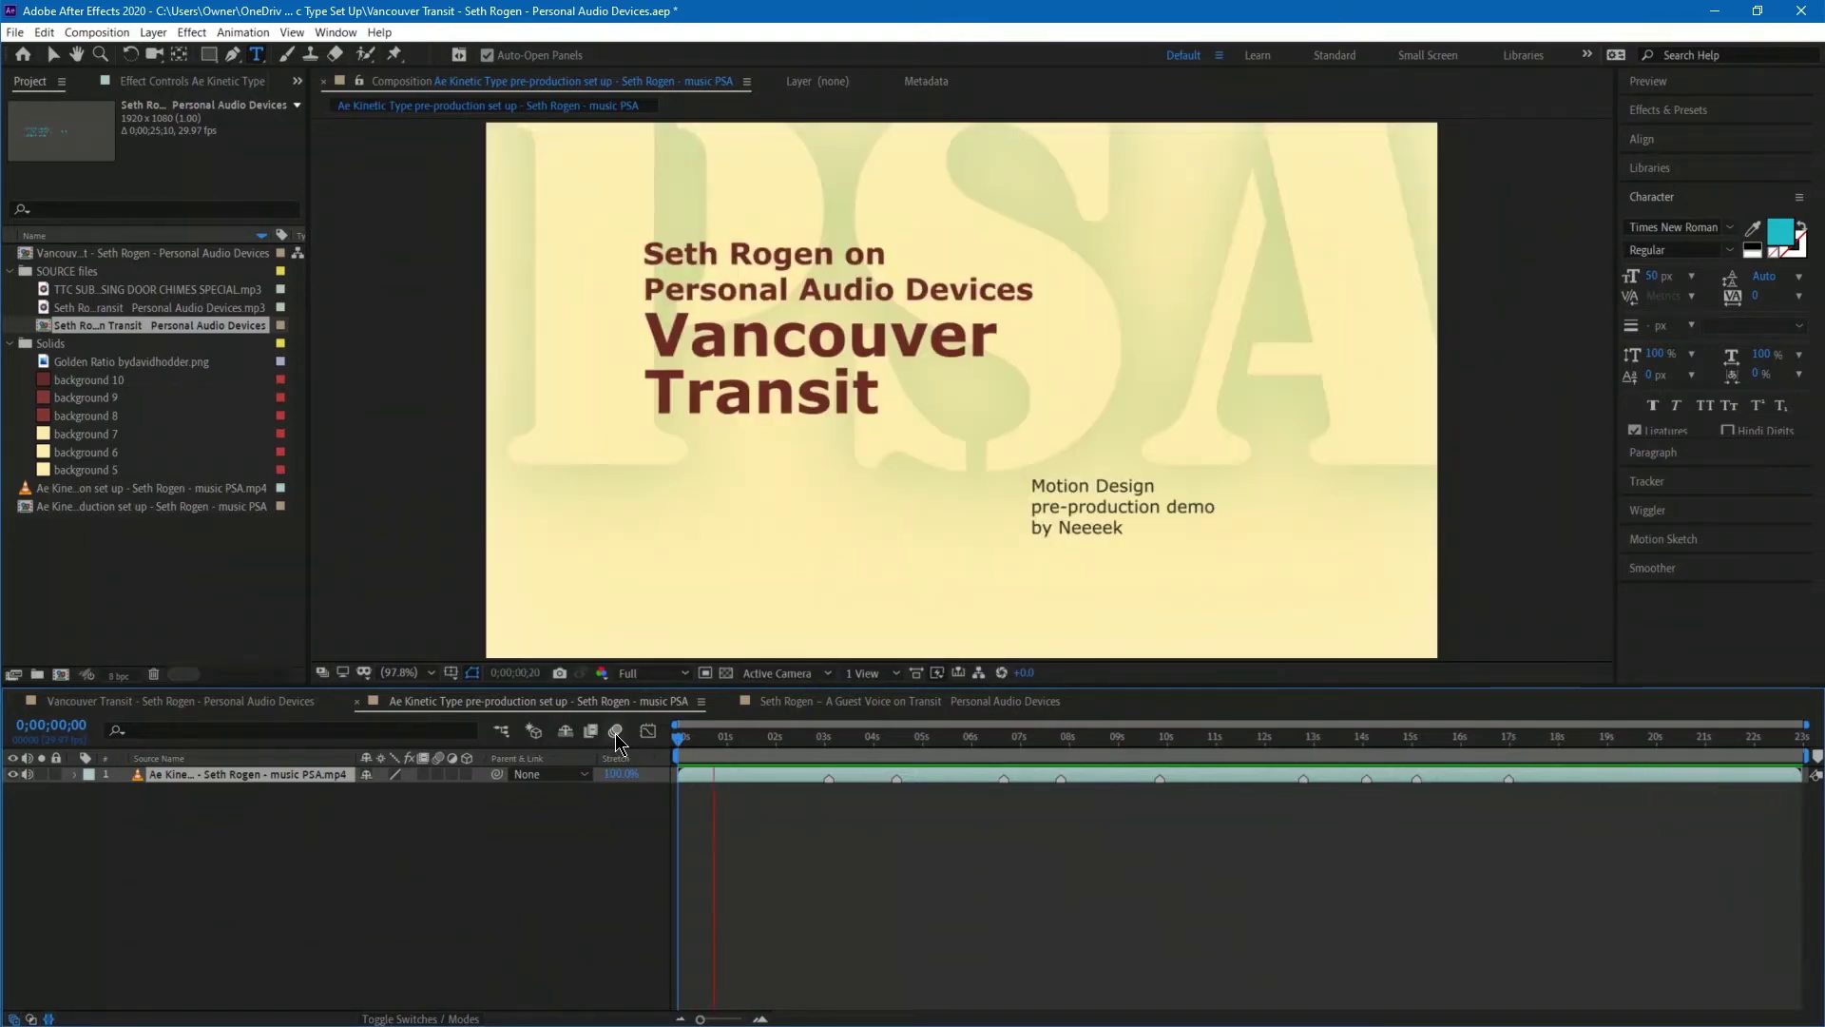
Compare the opening and closing title cards in the Ae Kinetic Type pre-production set up composition by scrubbing between them.
drag(787, 736, 750, 739)
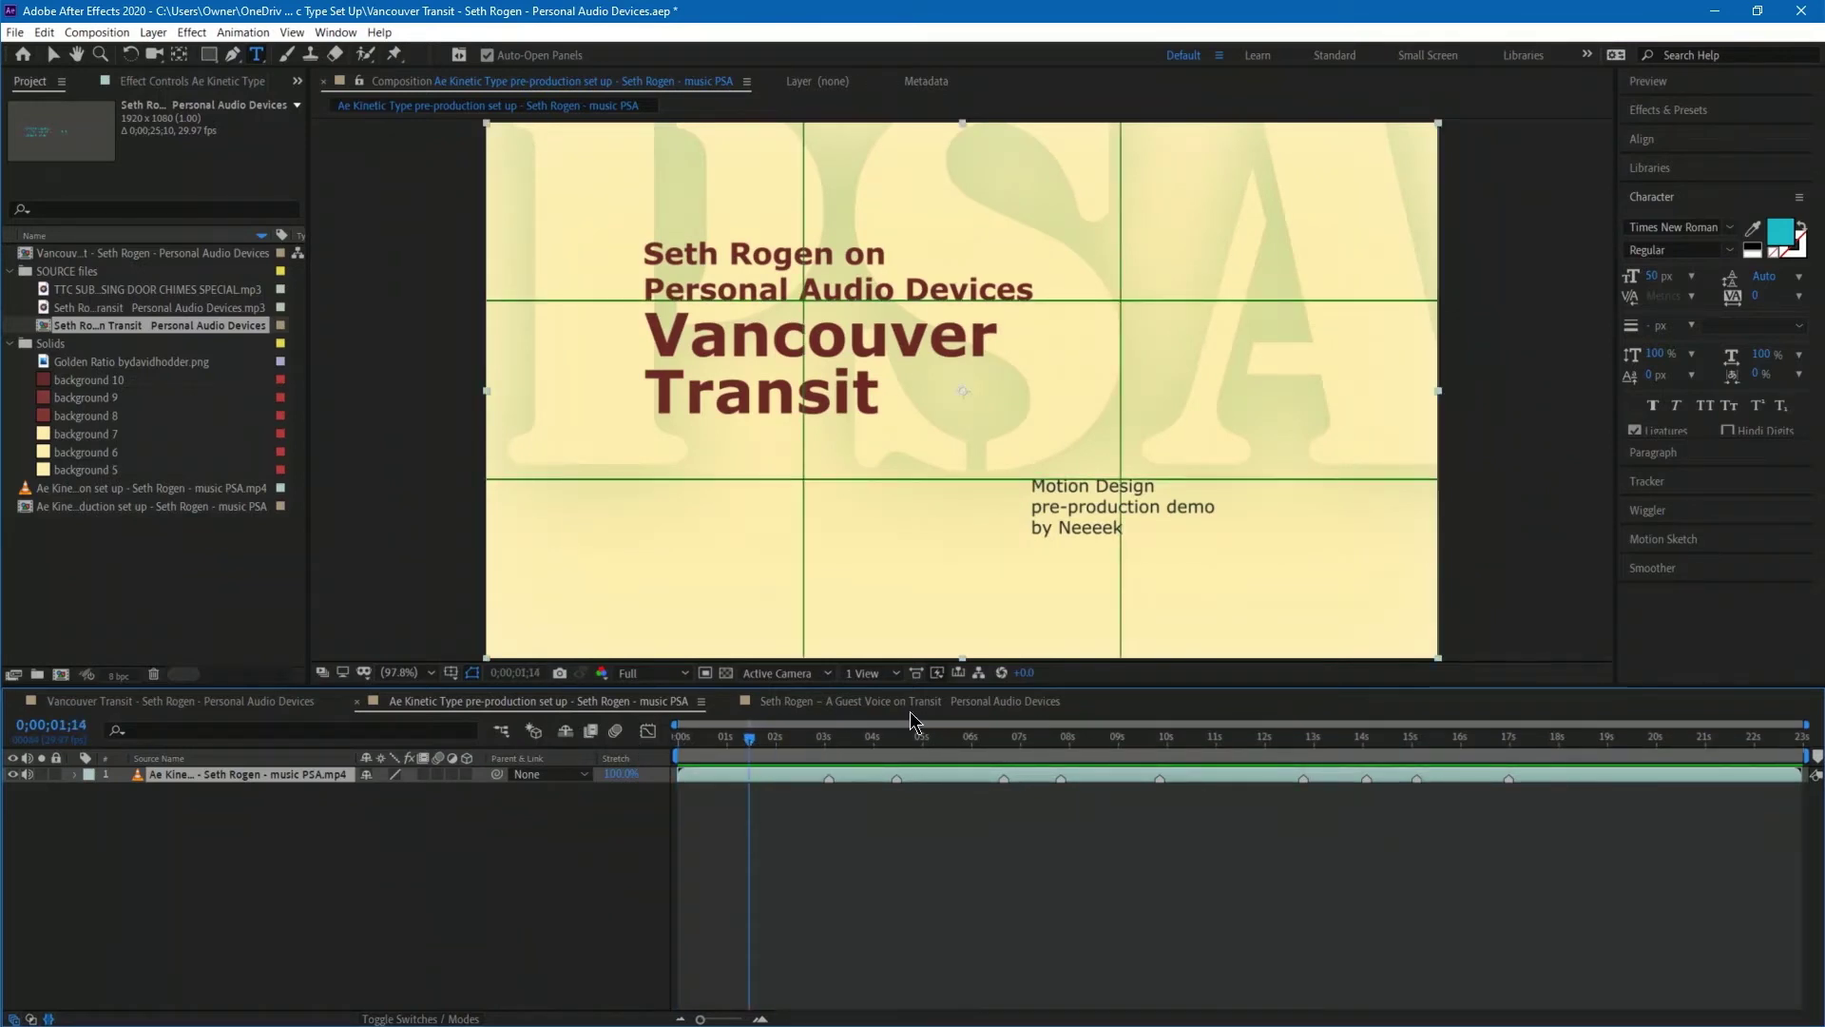
click(1681, 738)
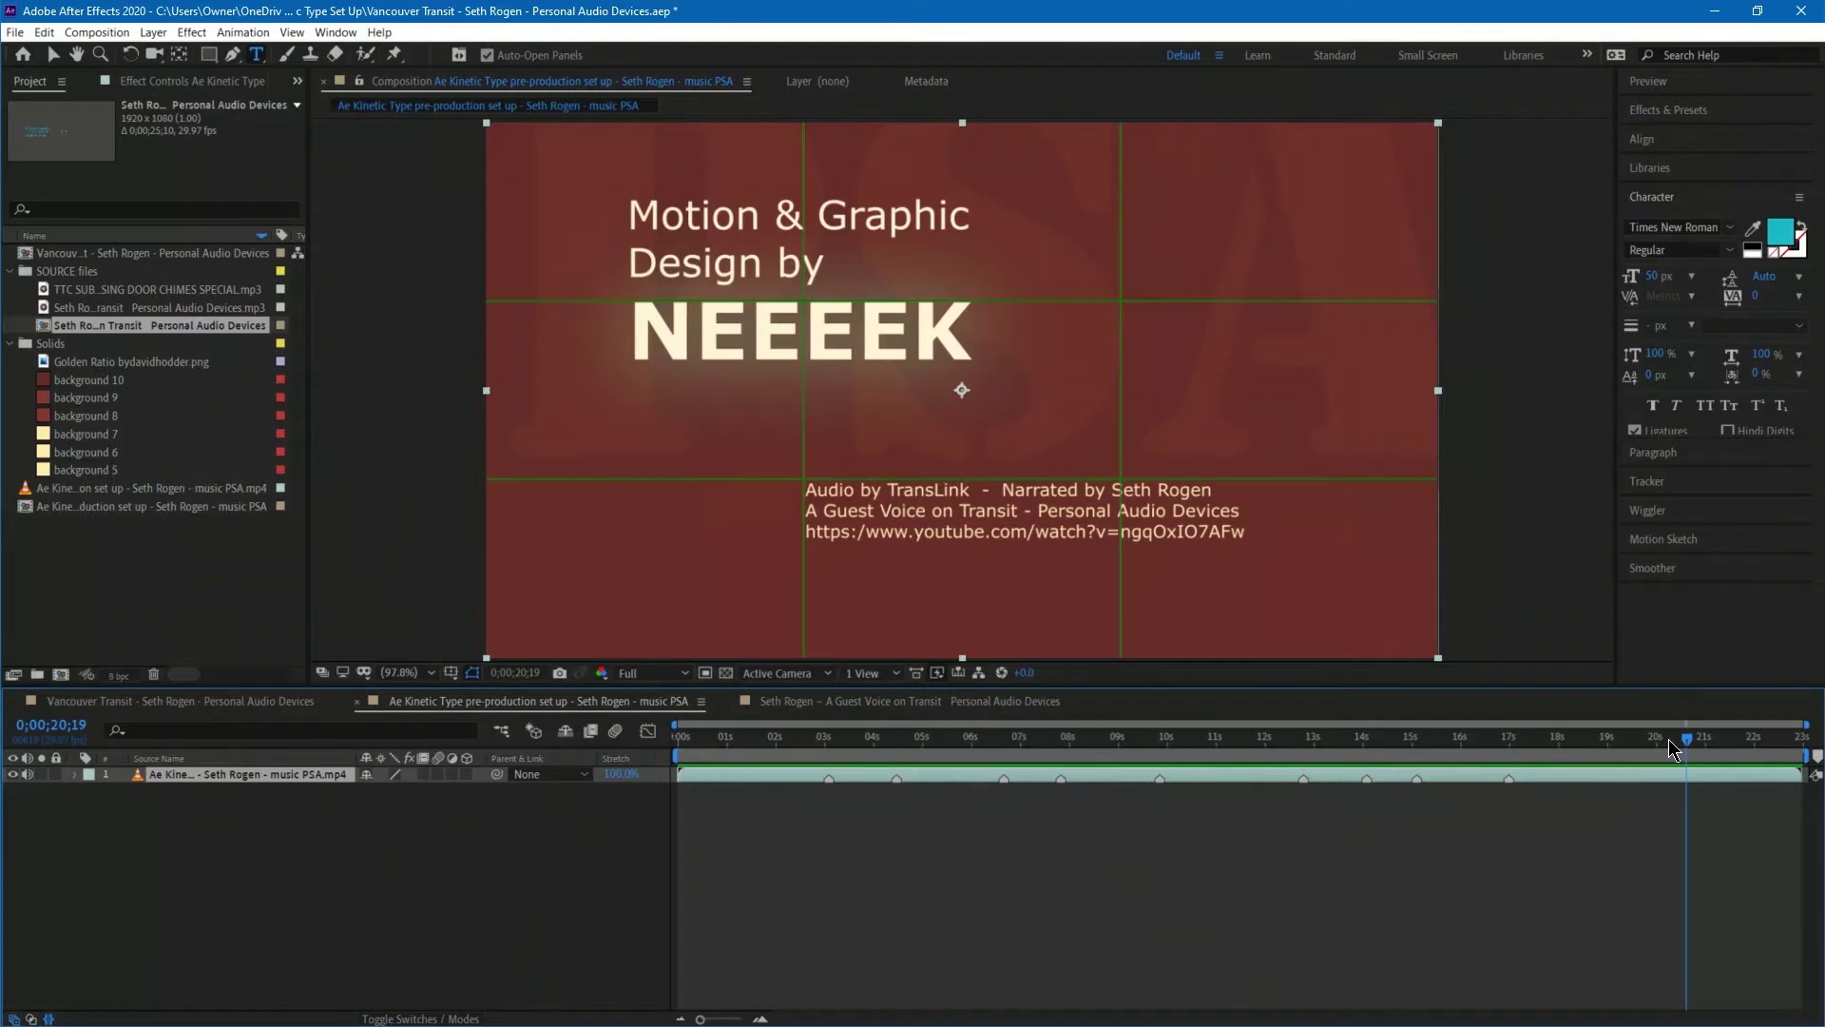
click(1646, 739)
drag(1482, 728, 761, 740)
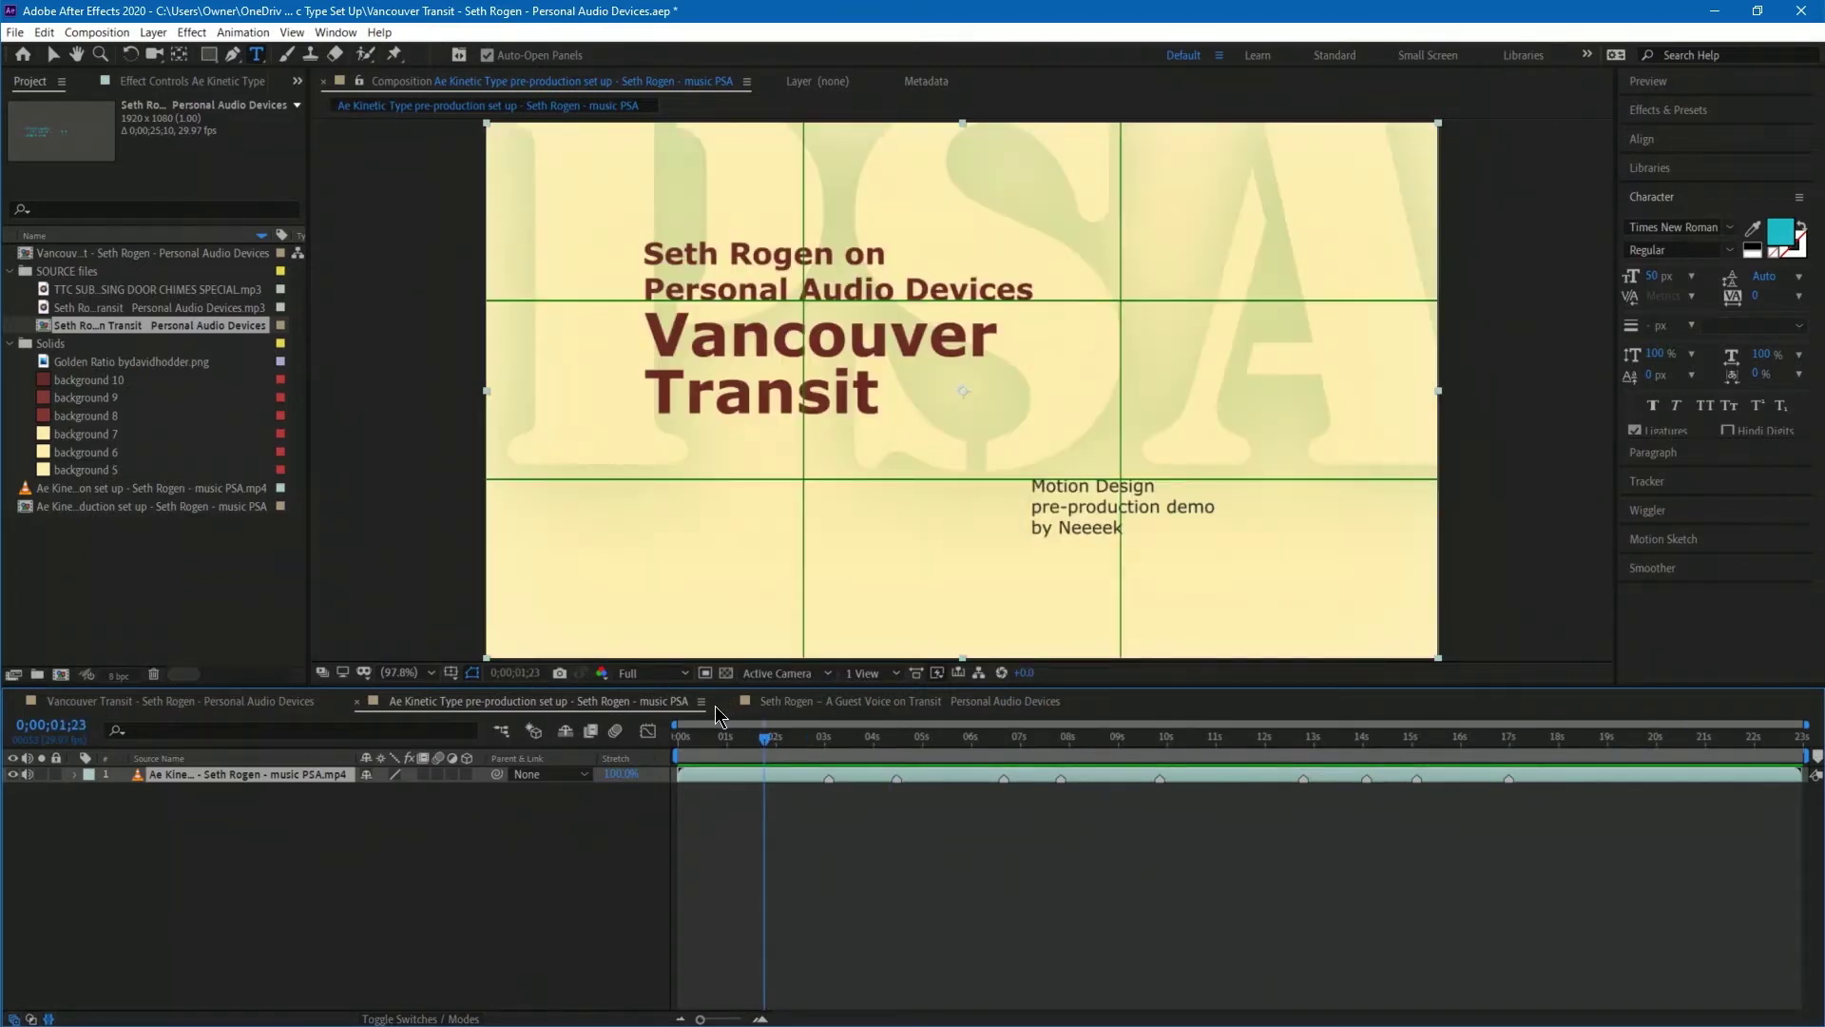
Review the Vancouver Transit composition's full layer stack and check the Guide Layer option of the Golden Ratio layer.
click(226, 703)
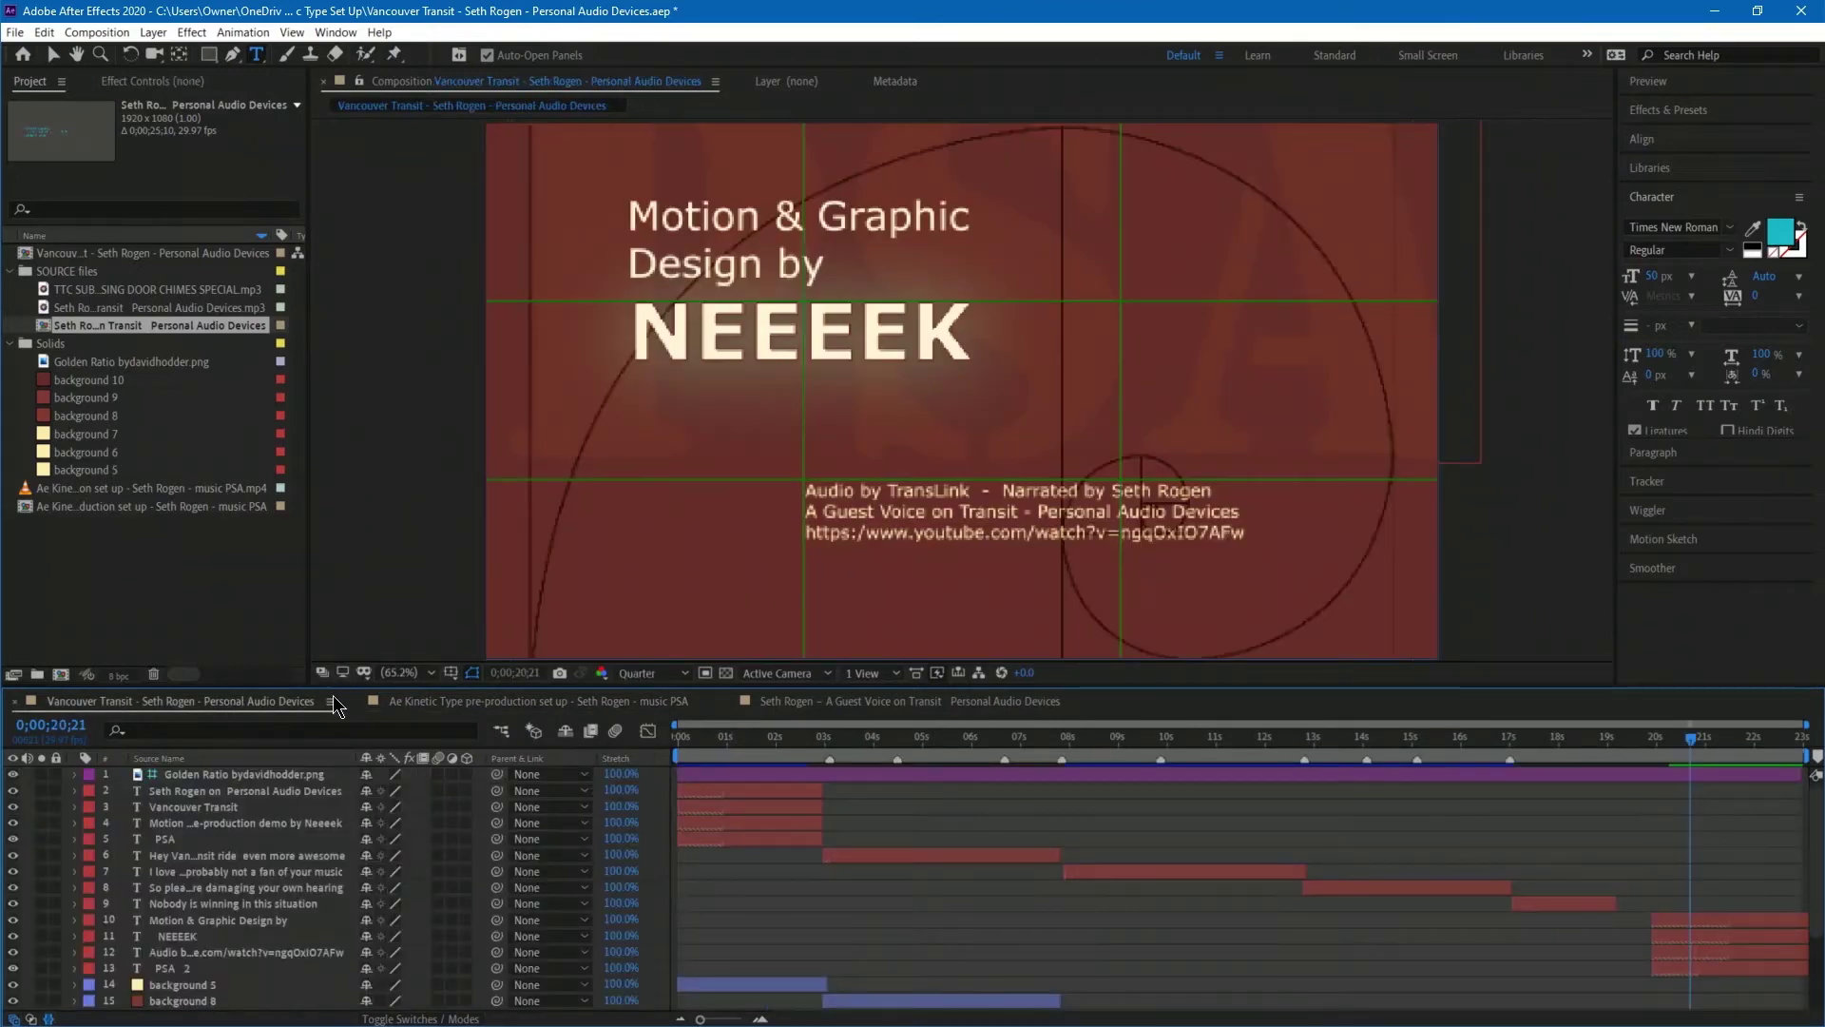
drag(334, 686, 333, 476)
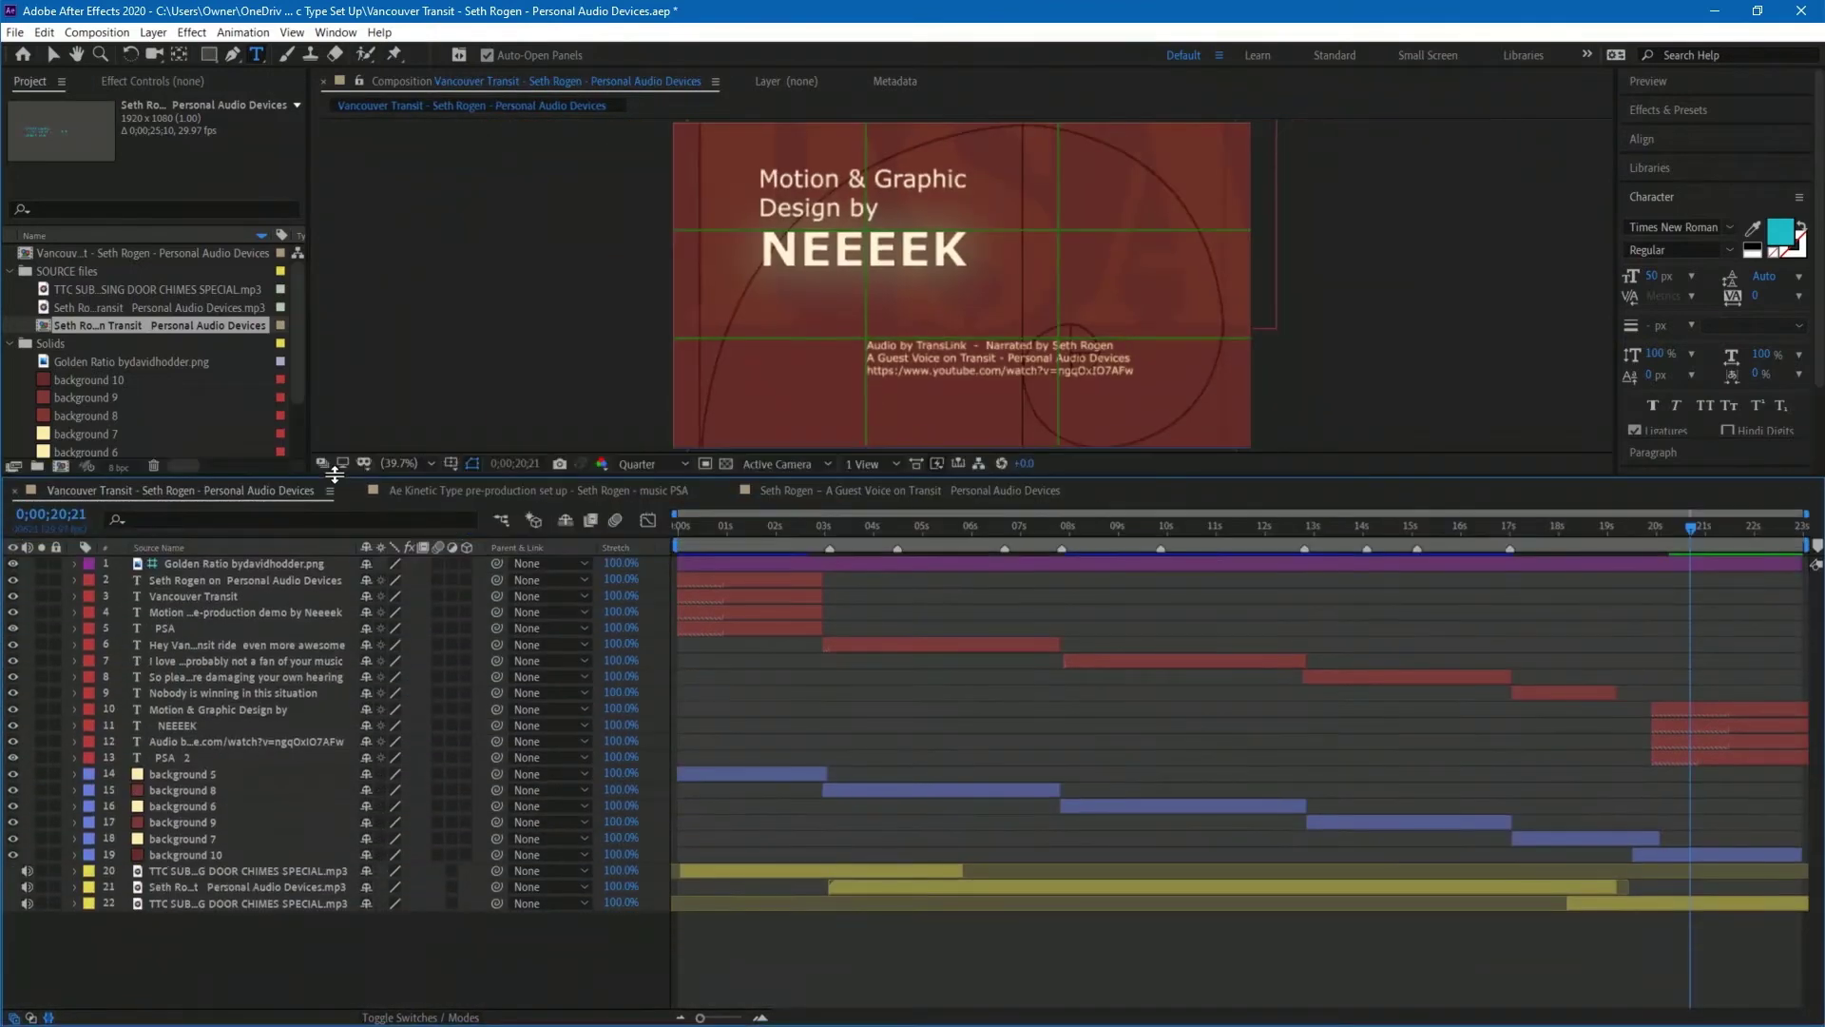
click(208, 565)
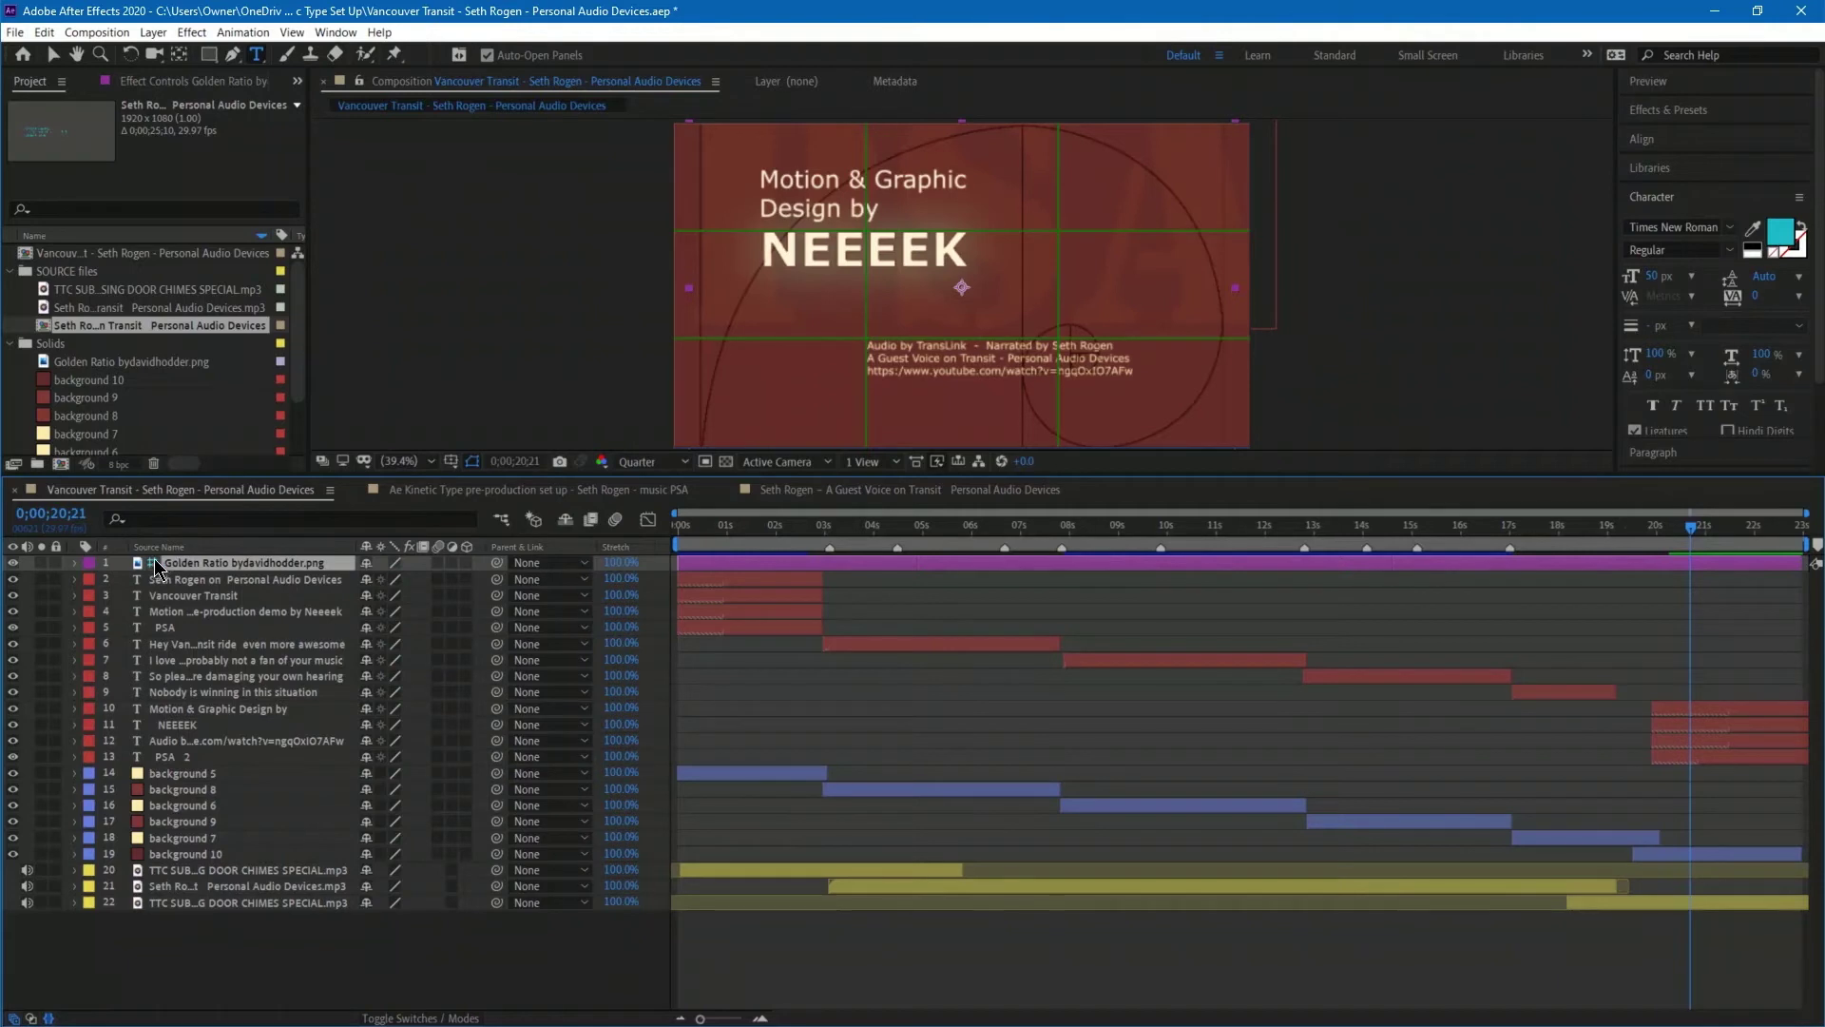
right_click(217, 568)
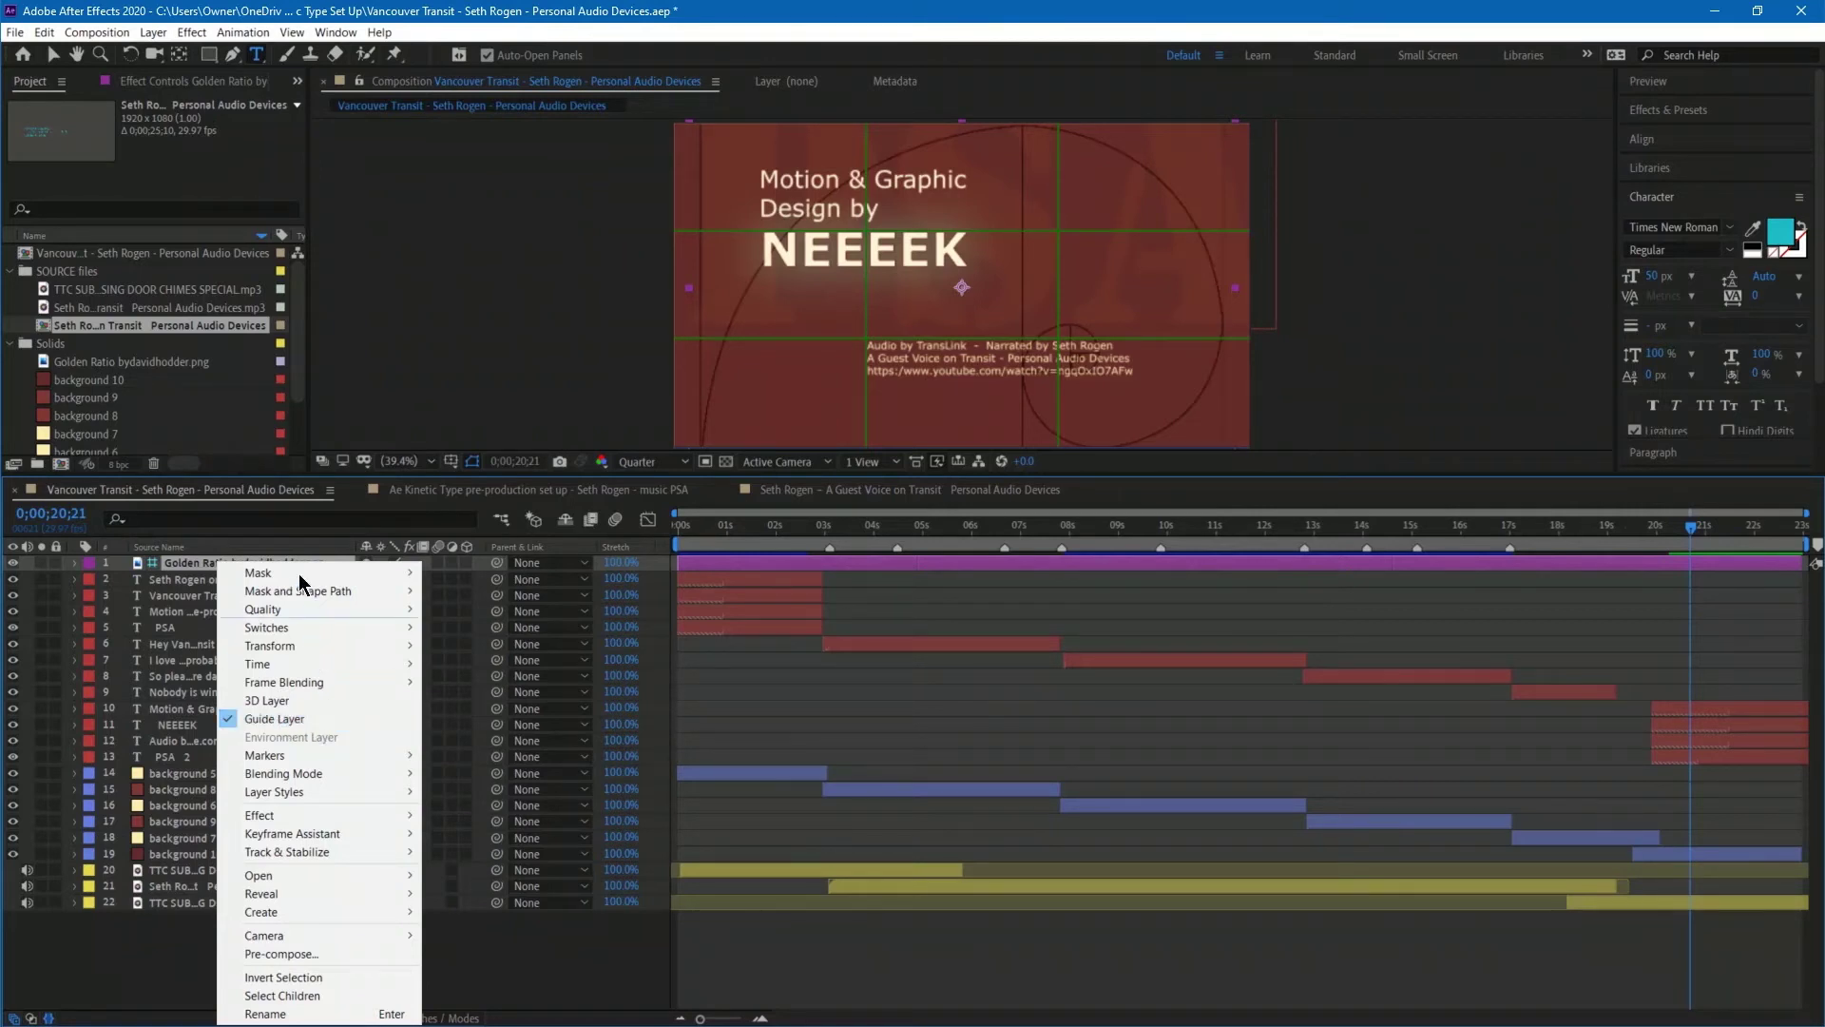
click(202, 569)
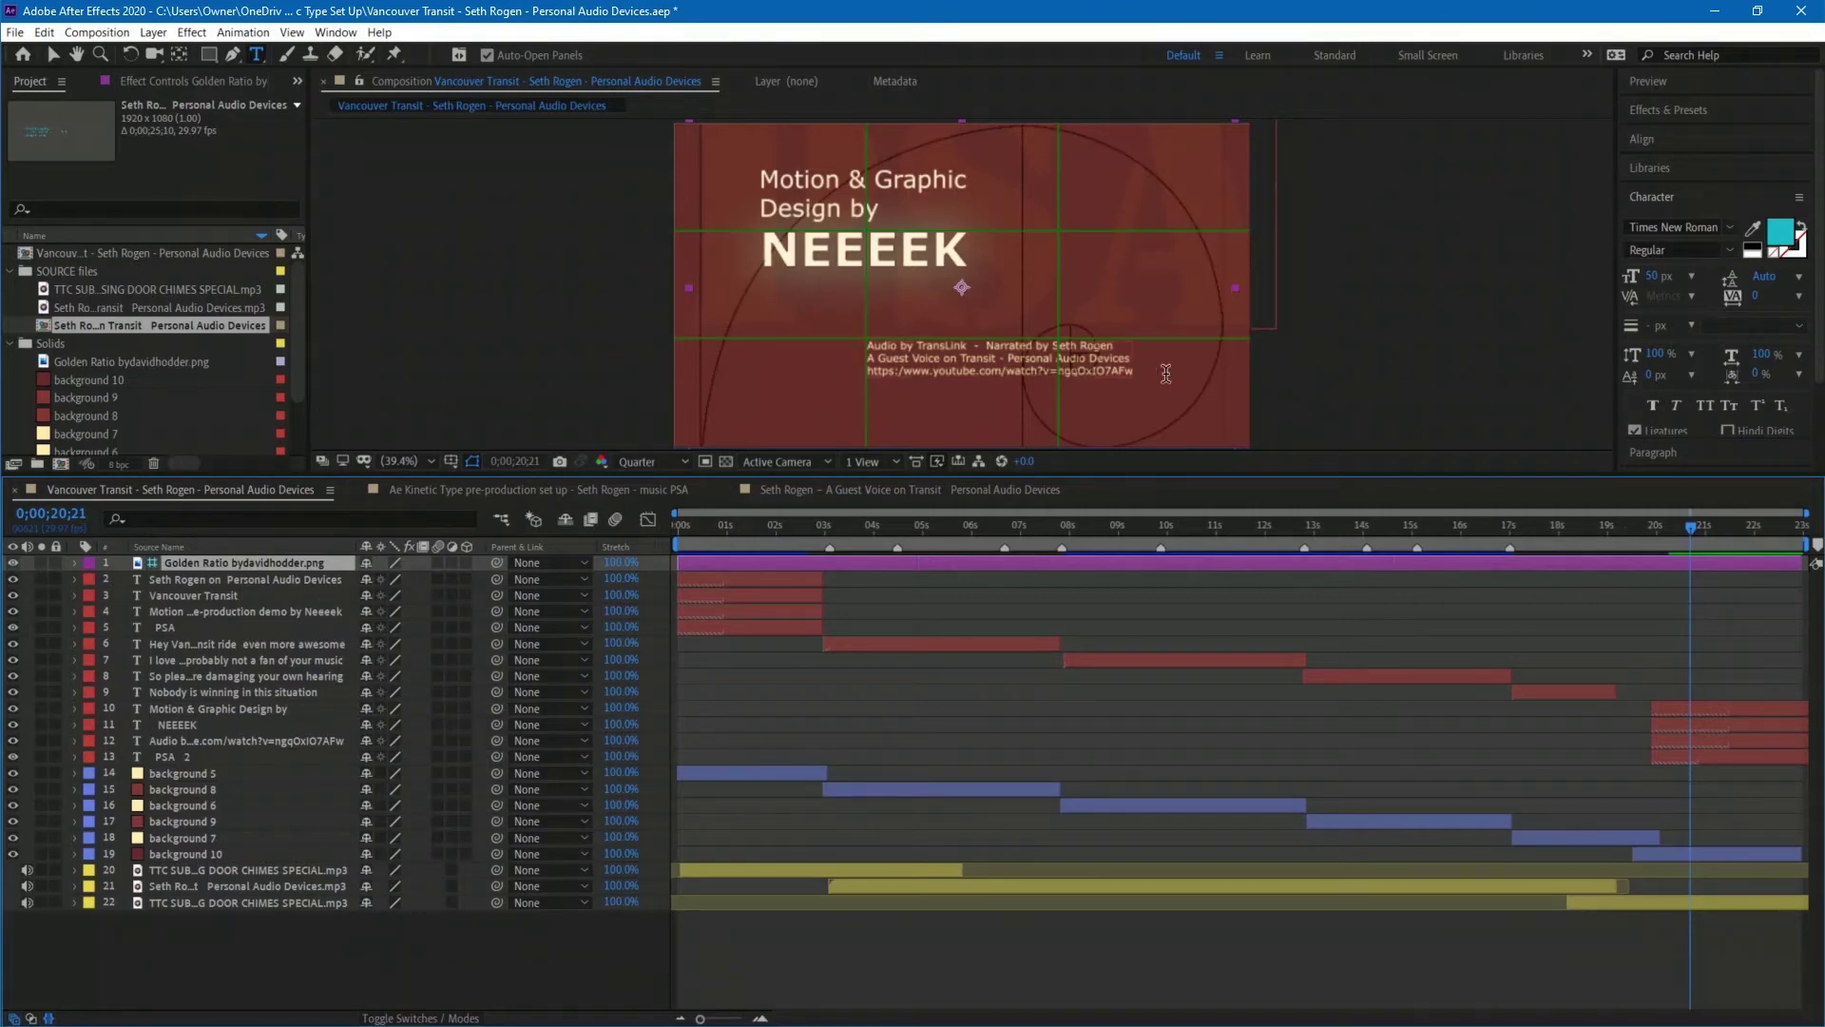
drag(728, 474, 724, 646)
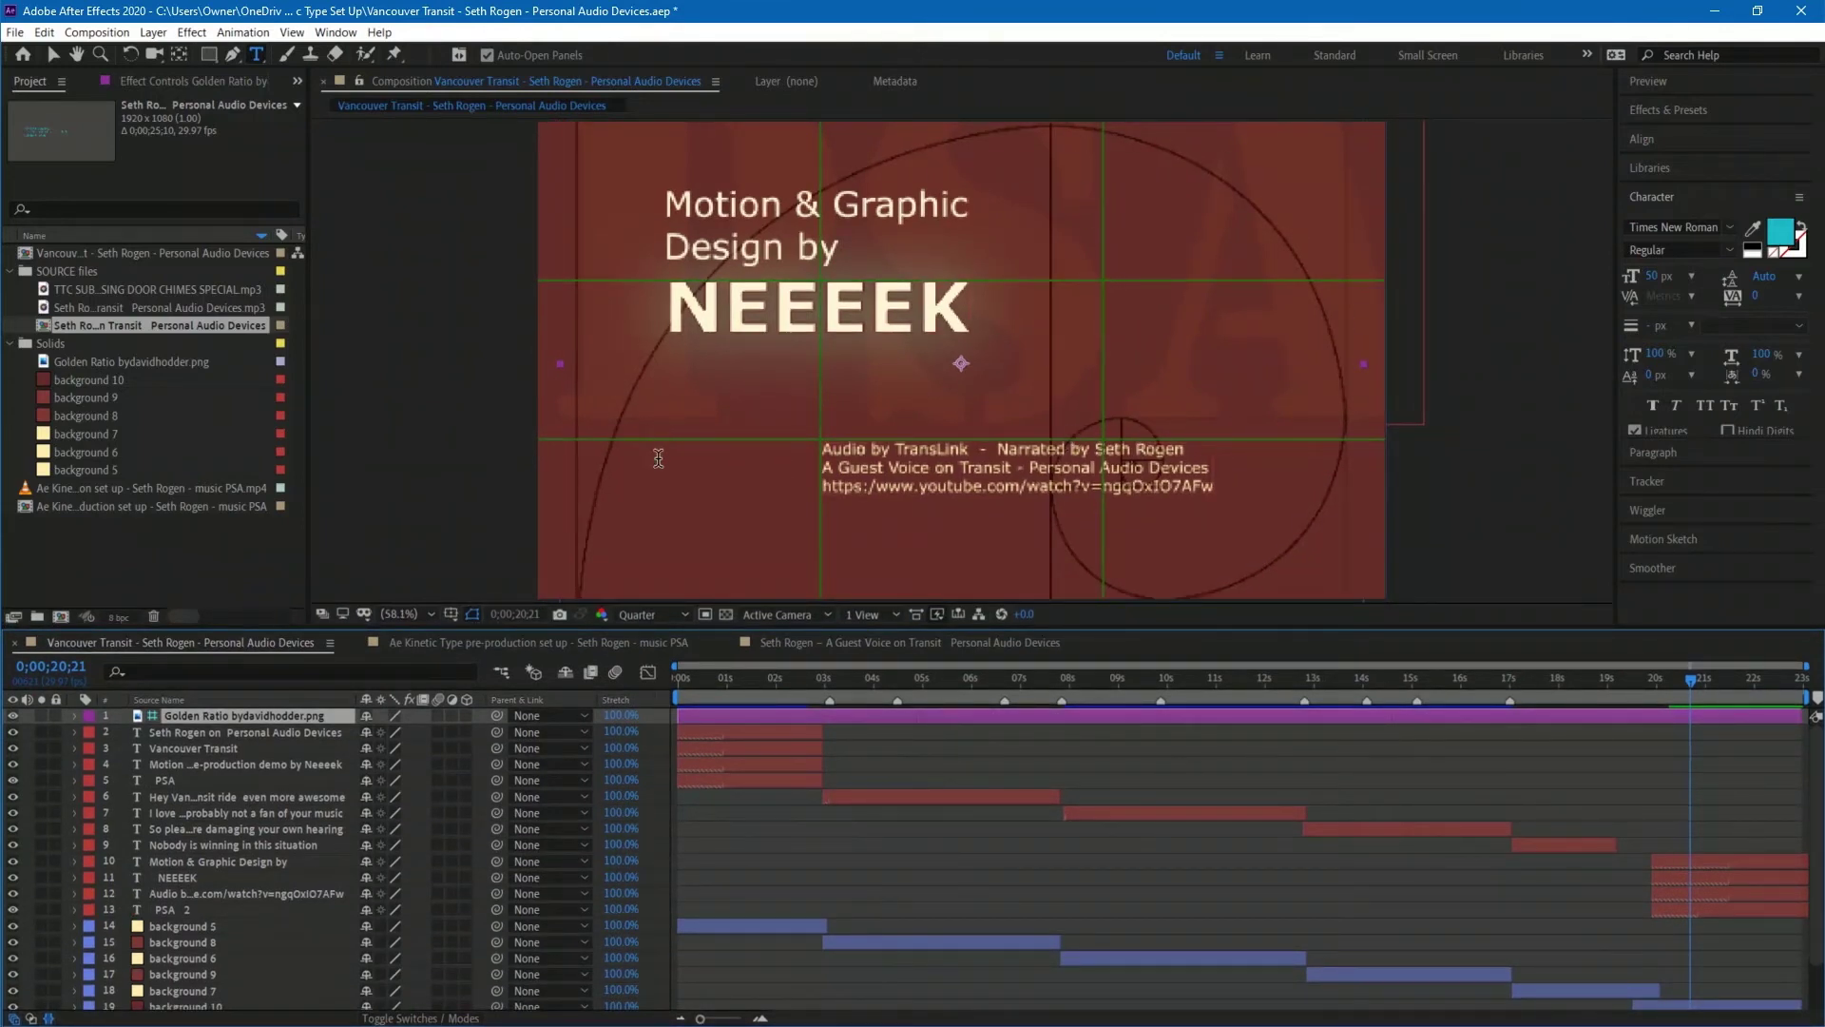
Check the viewer's Proportional Grid option and preview the opening title with the Golden Ratio overlay.
click(453, 615)
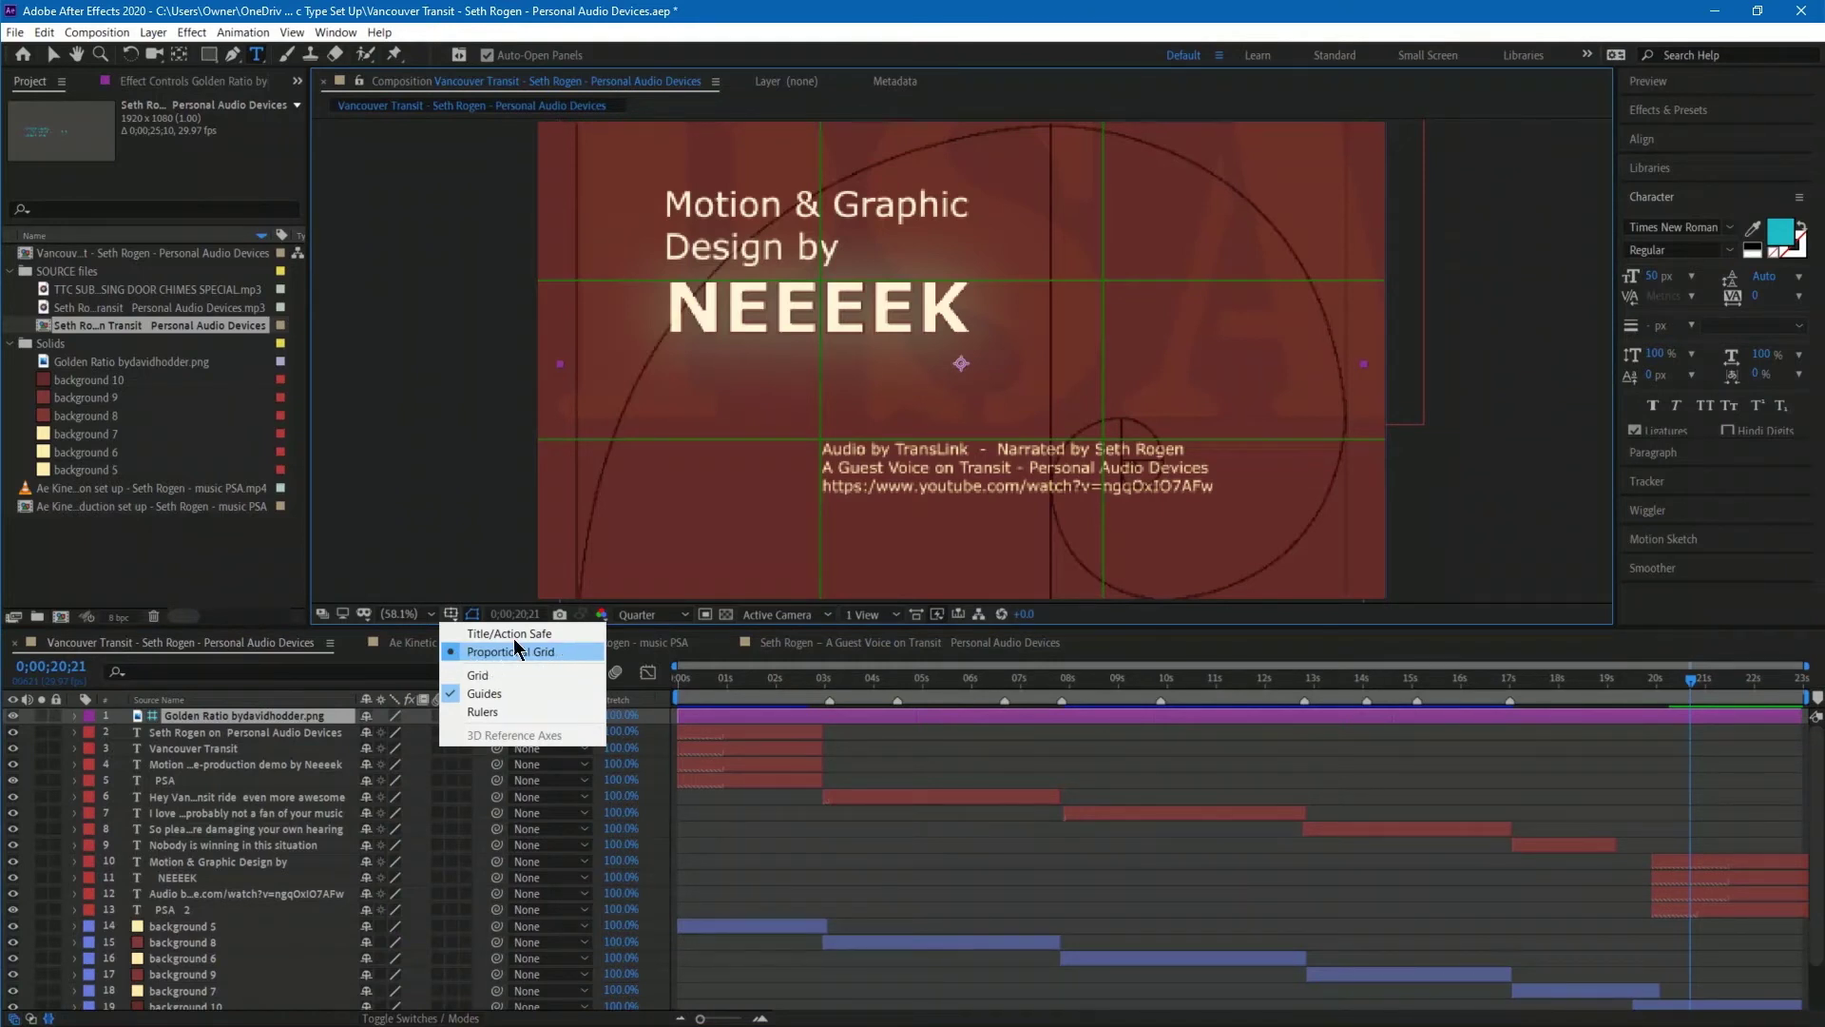
click(455, 571)
click(705, 681)
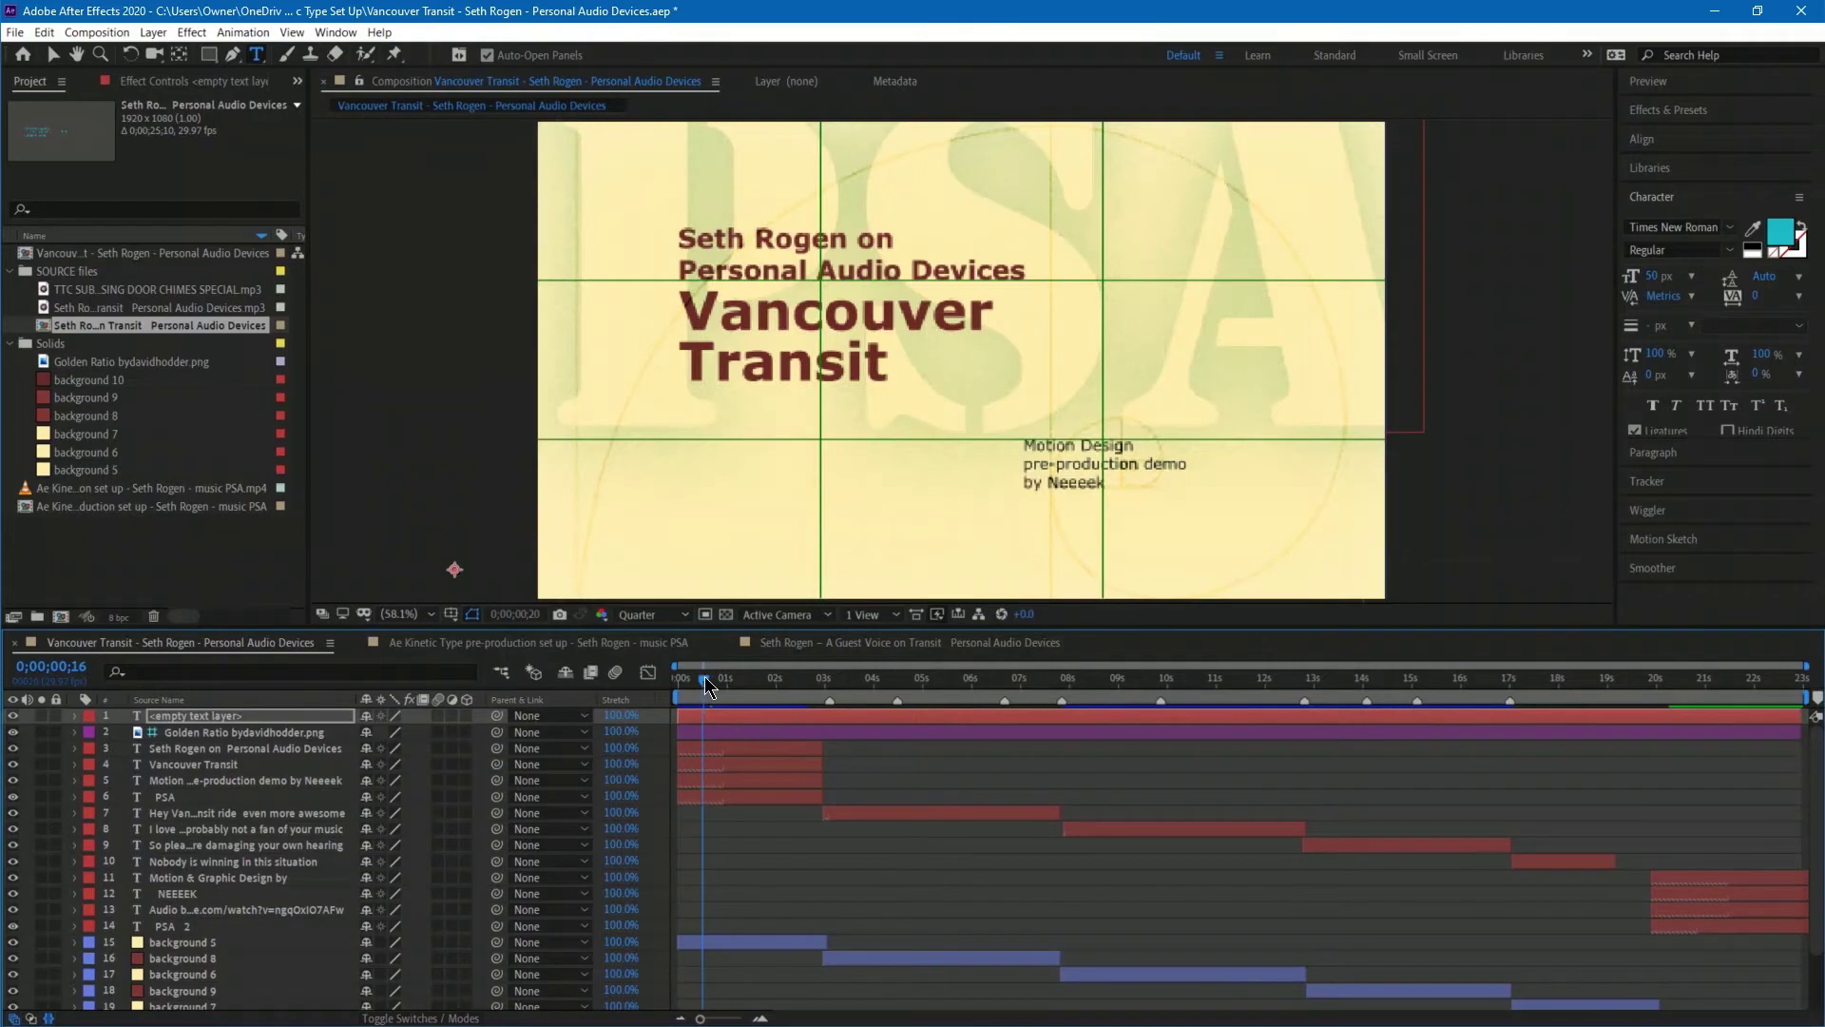
click(696, 677)
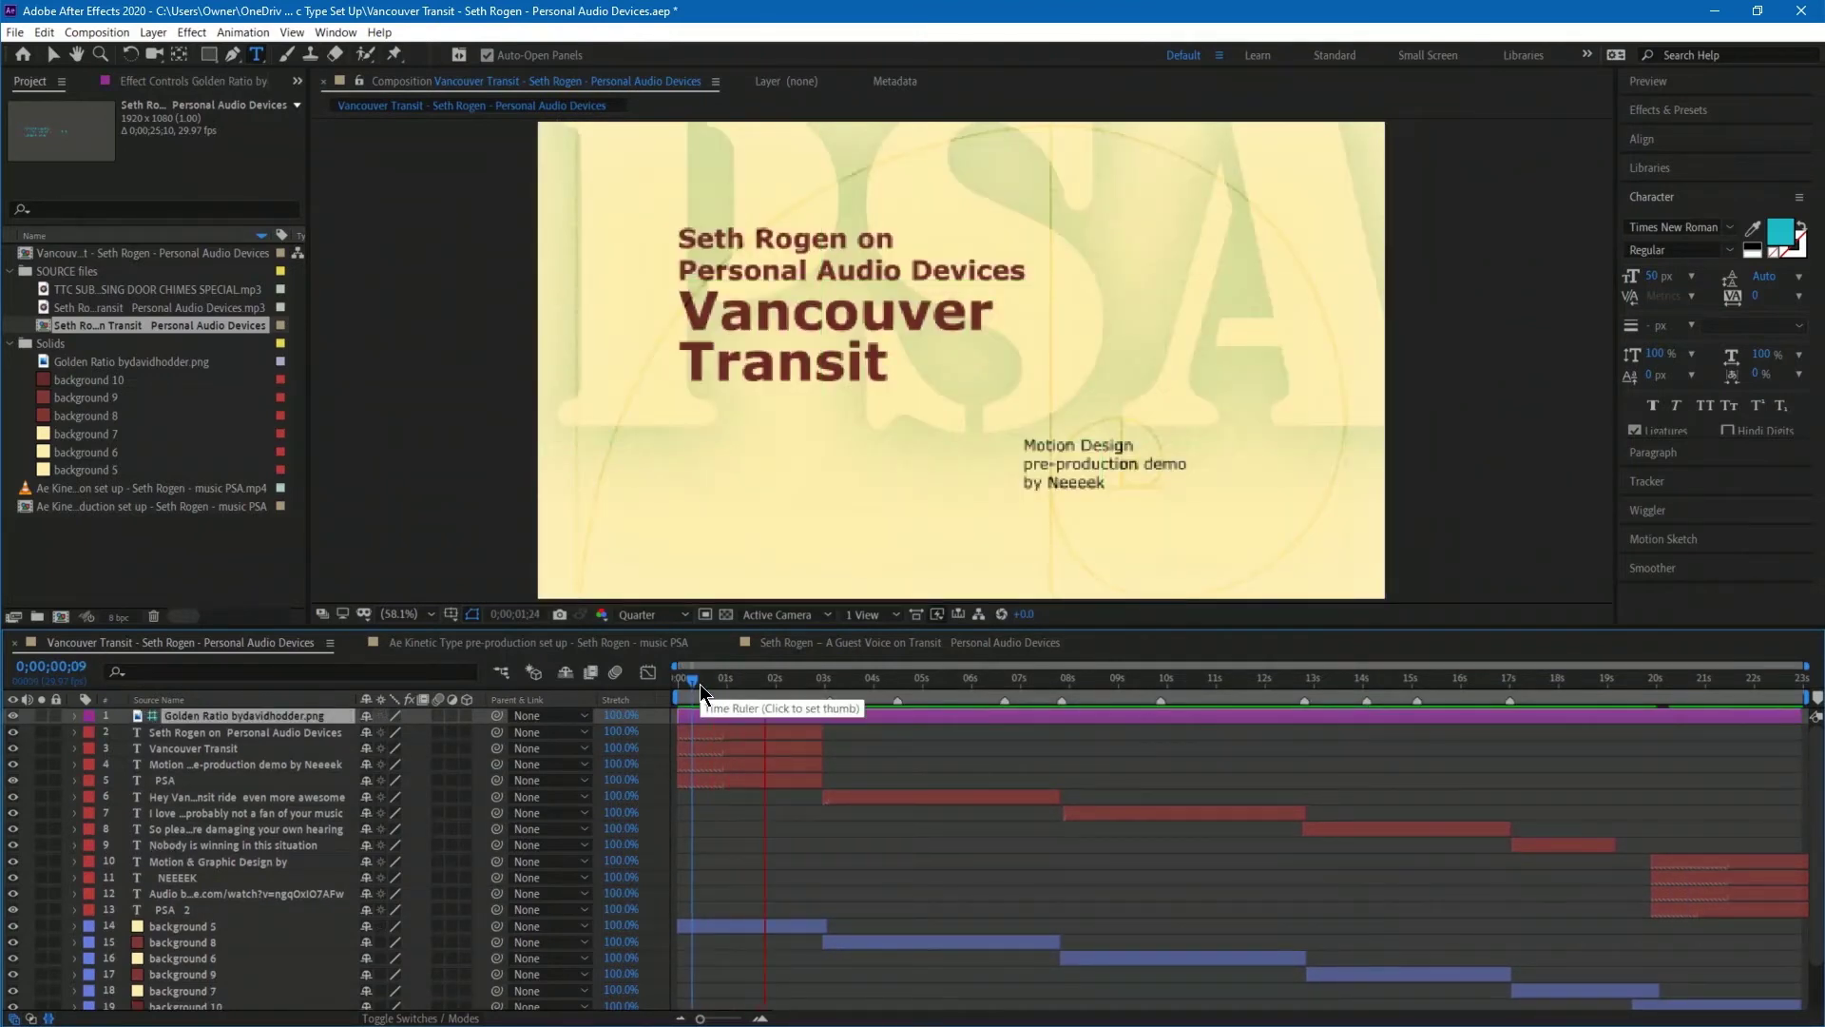
key(space)
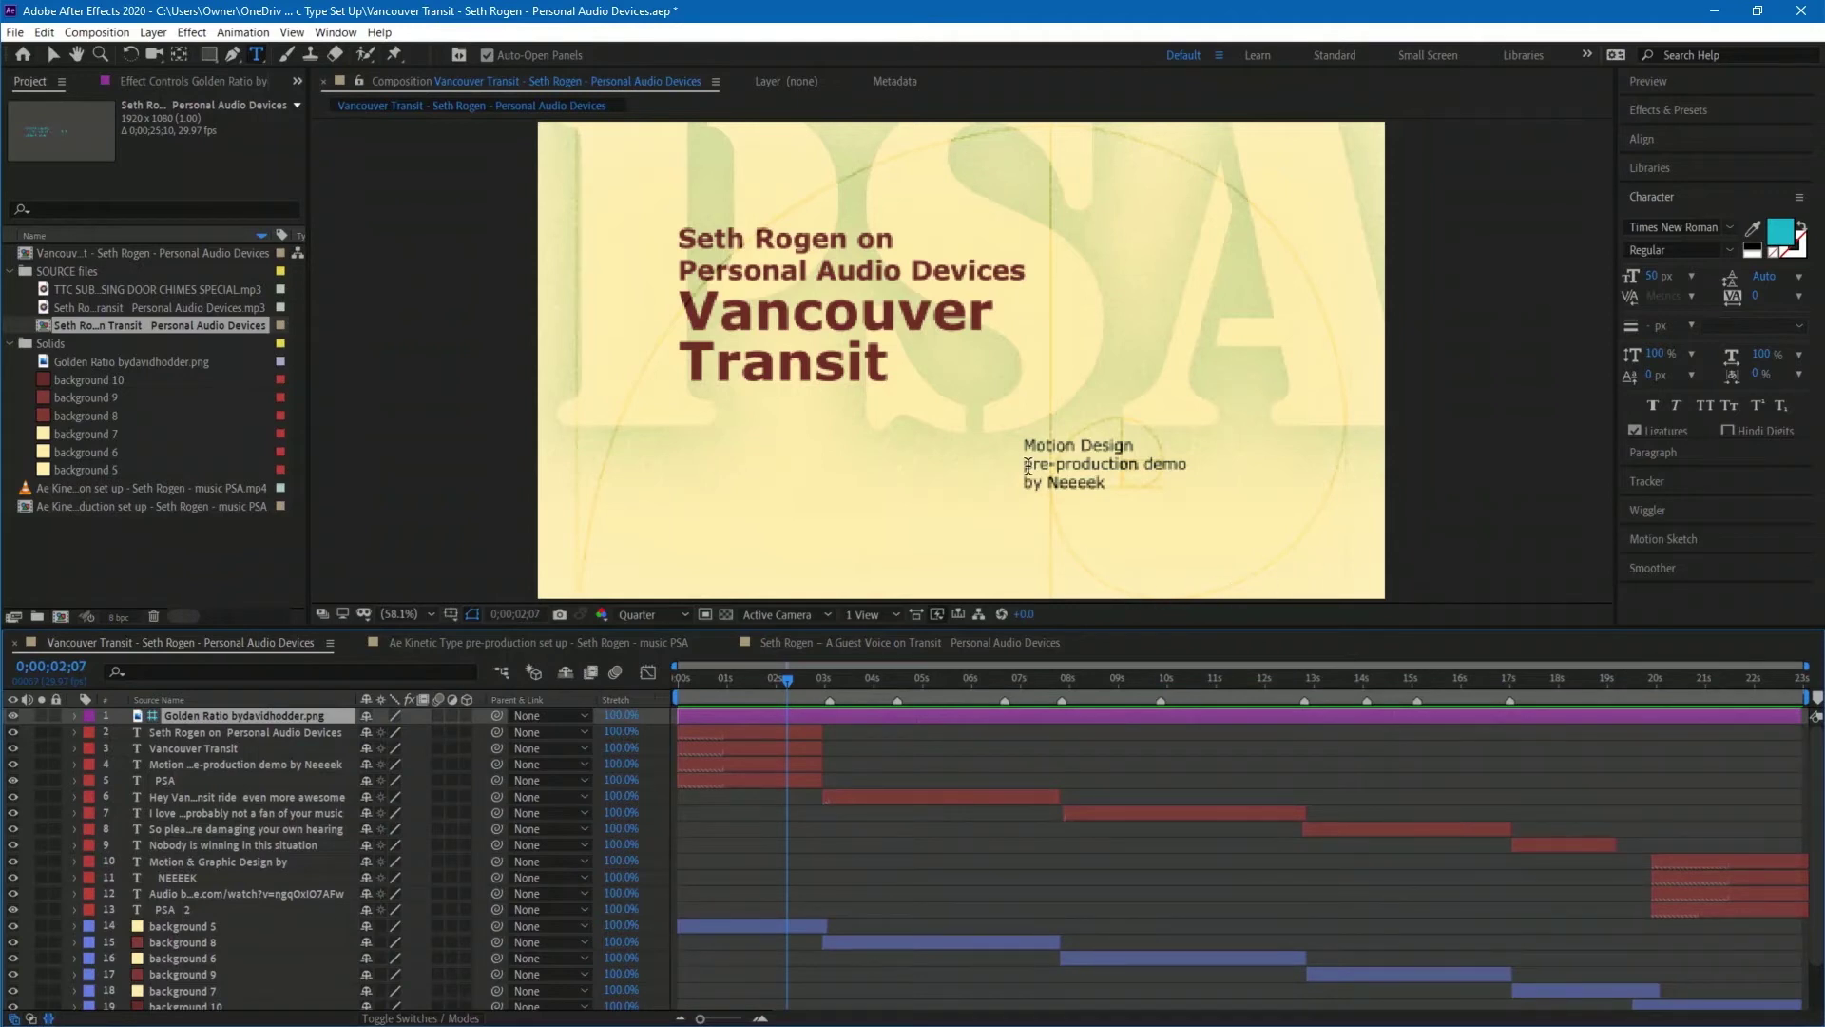
key(space)
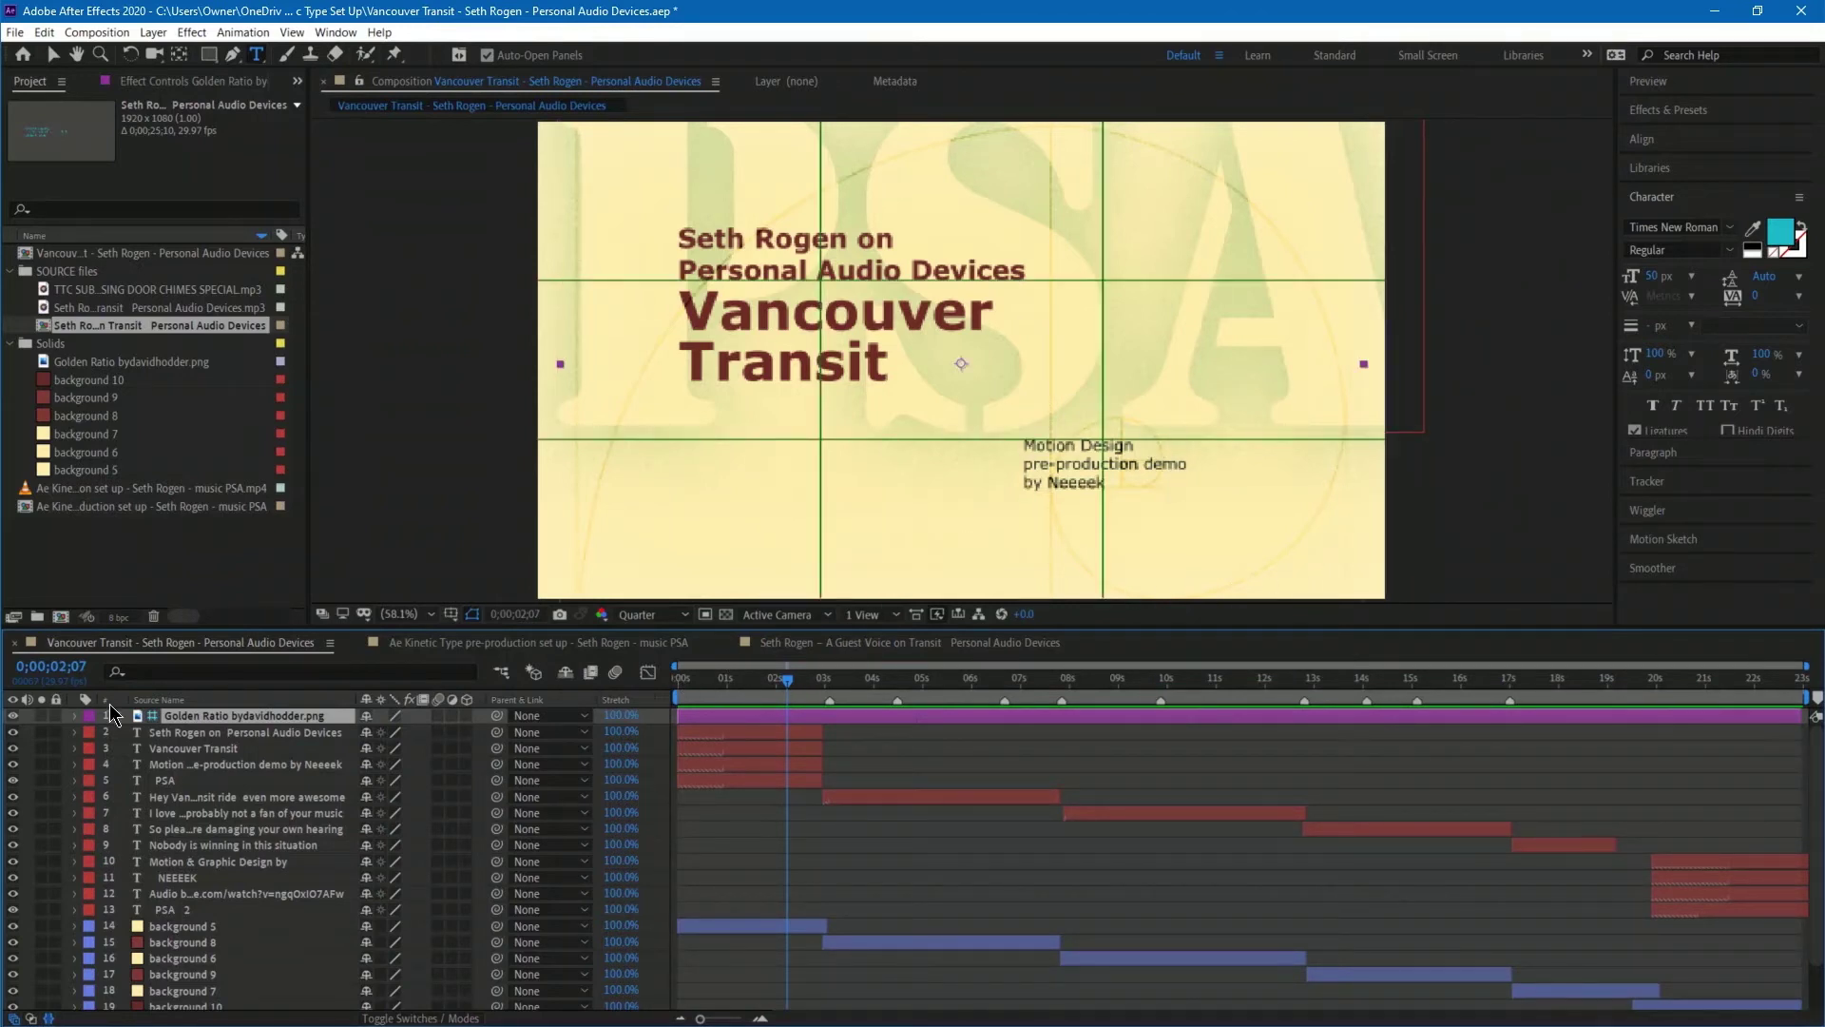
Hide the Golden Ratio layer and view the opening title card at 0;00;01;22.
click(12, 715)
key(ctrl+t)
drag(786, 673, 762, 679)
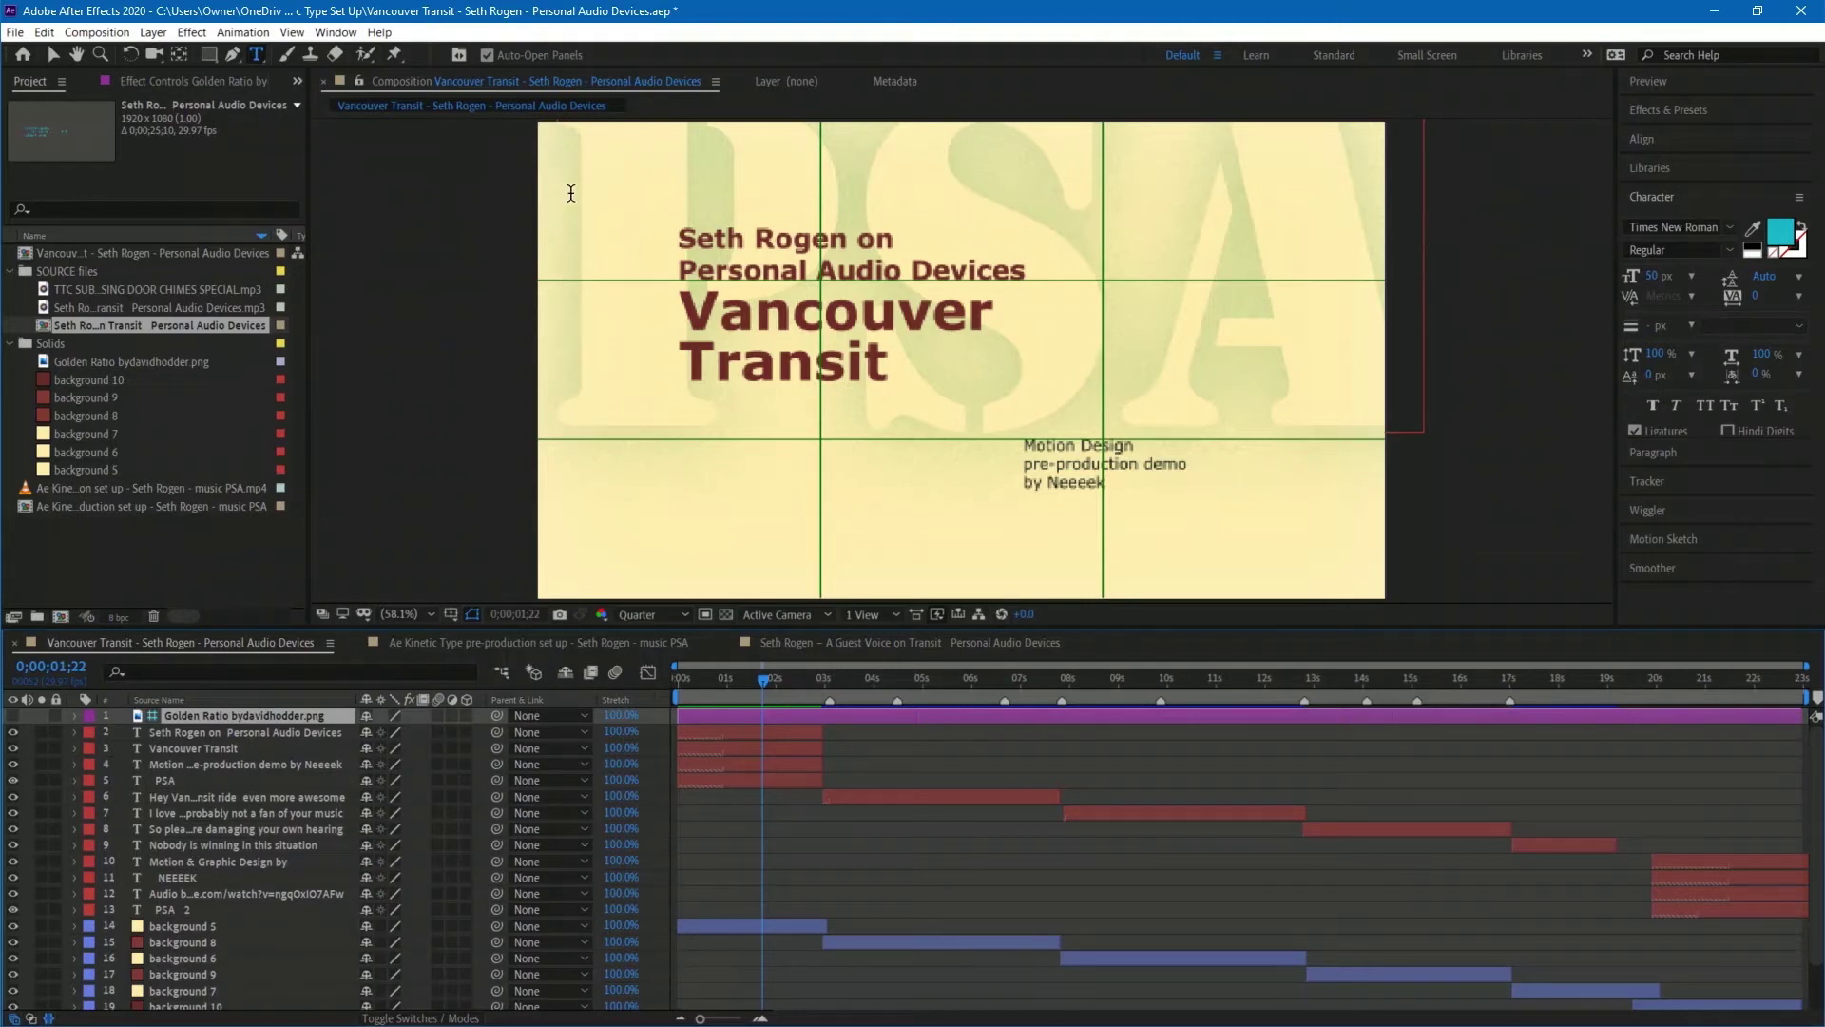
Review the Grids & Guides preferences, including the proportional grid divisions, and close them without changes.
click(44, 32)
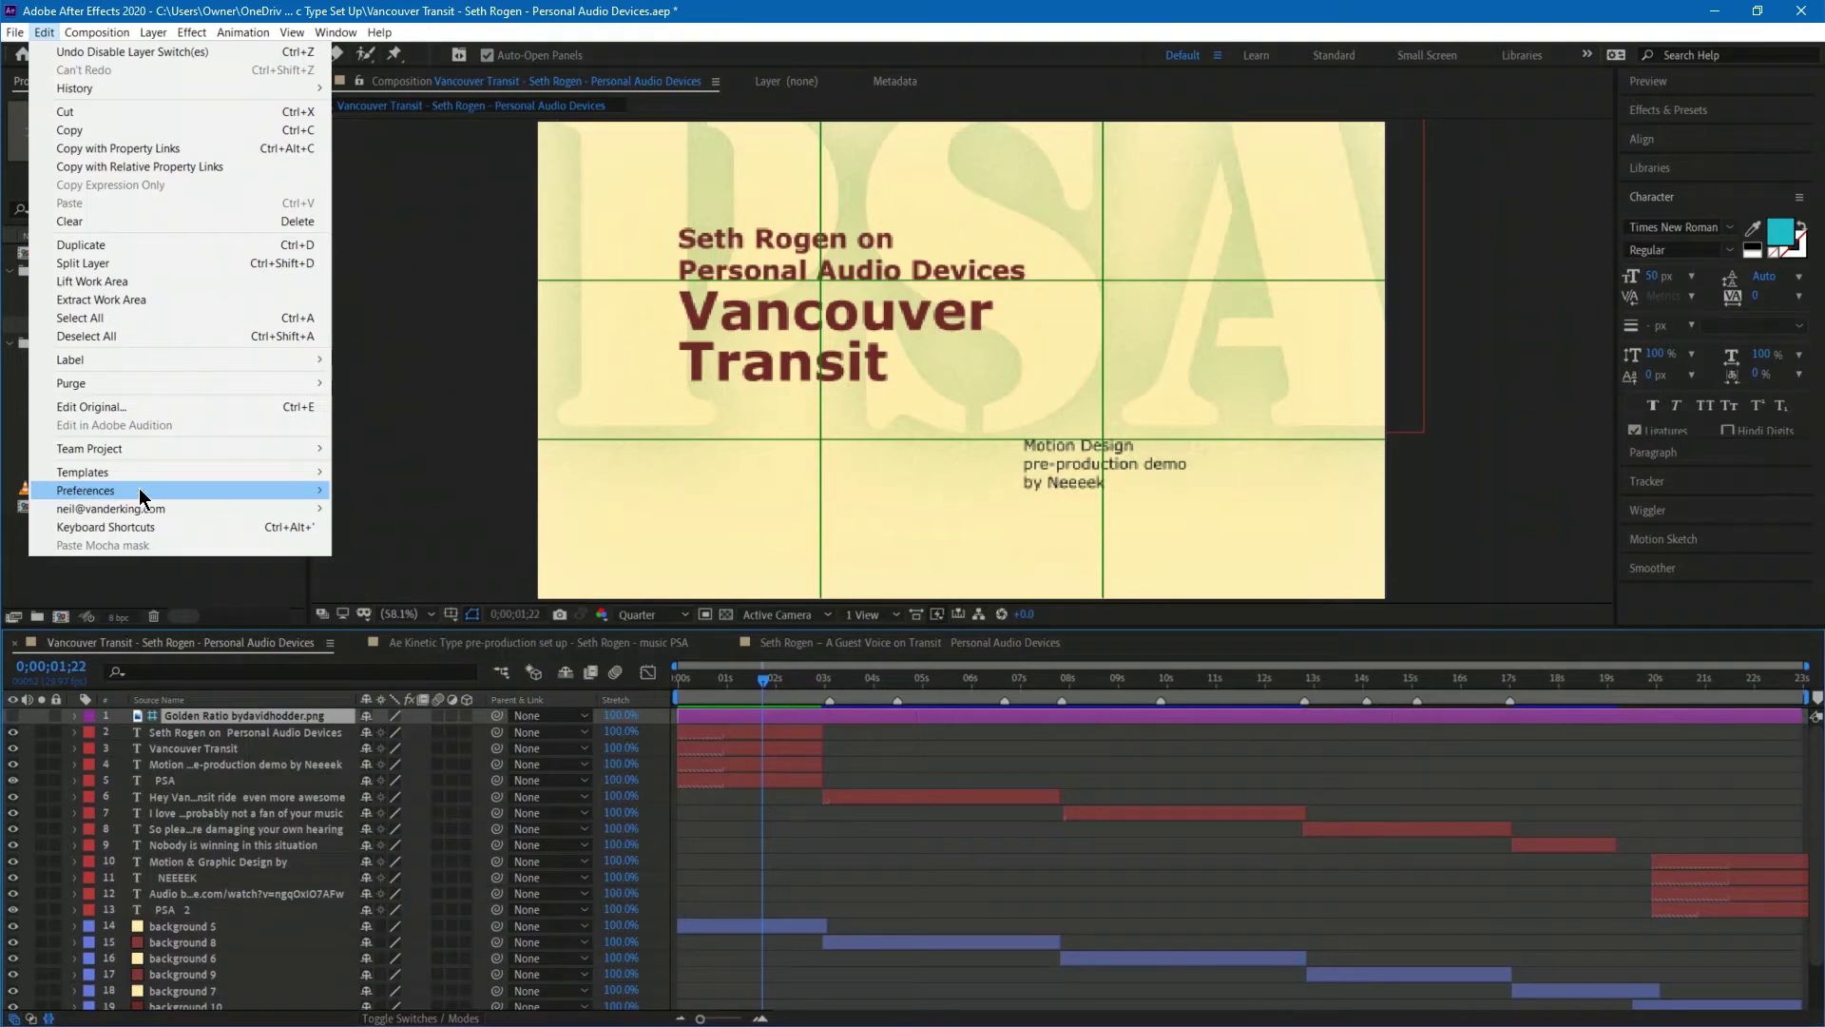
mouse_move(322, 500)
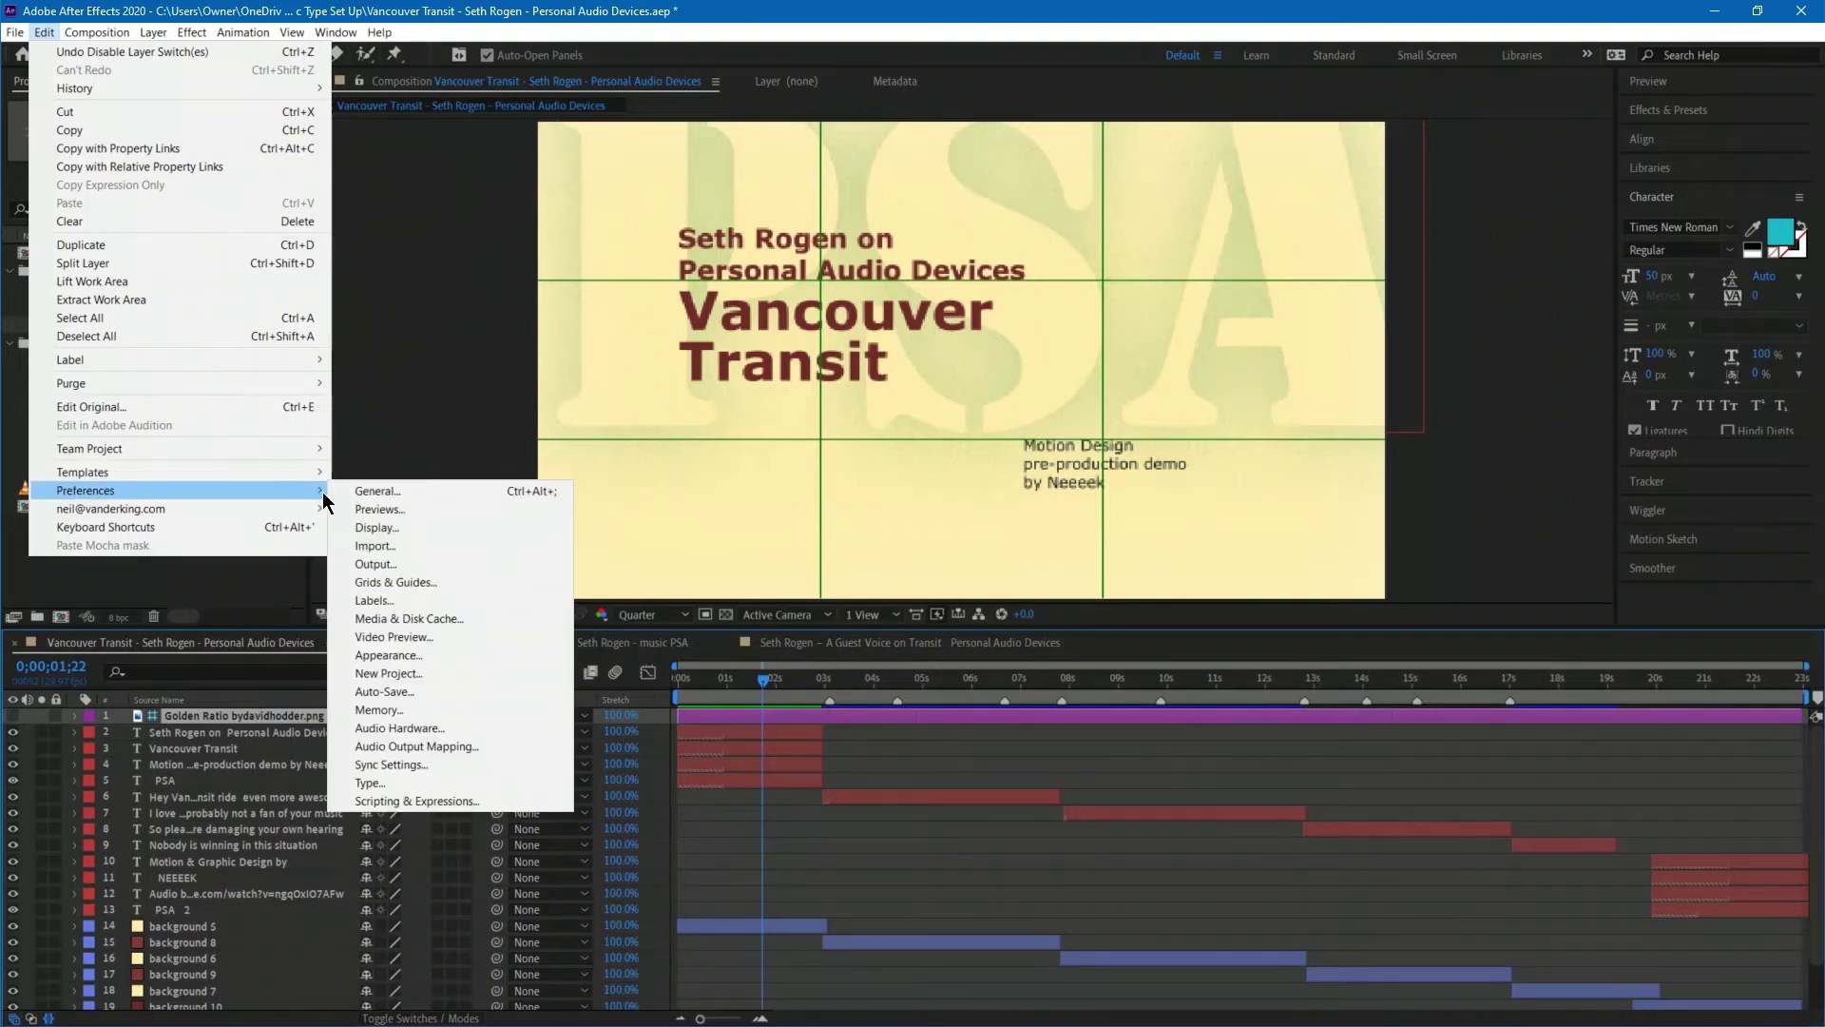
click(453, 584)
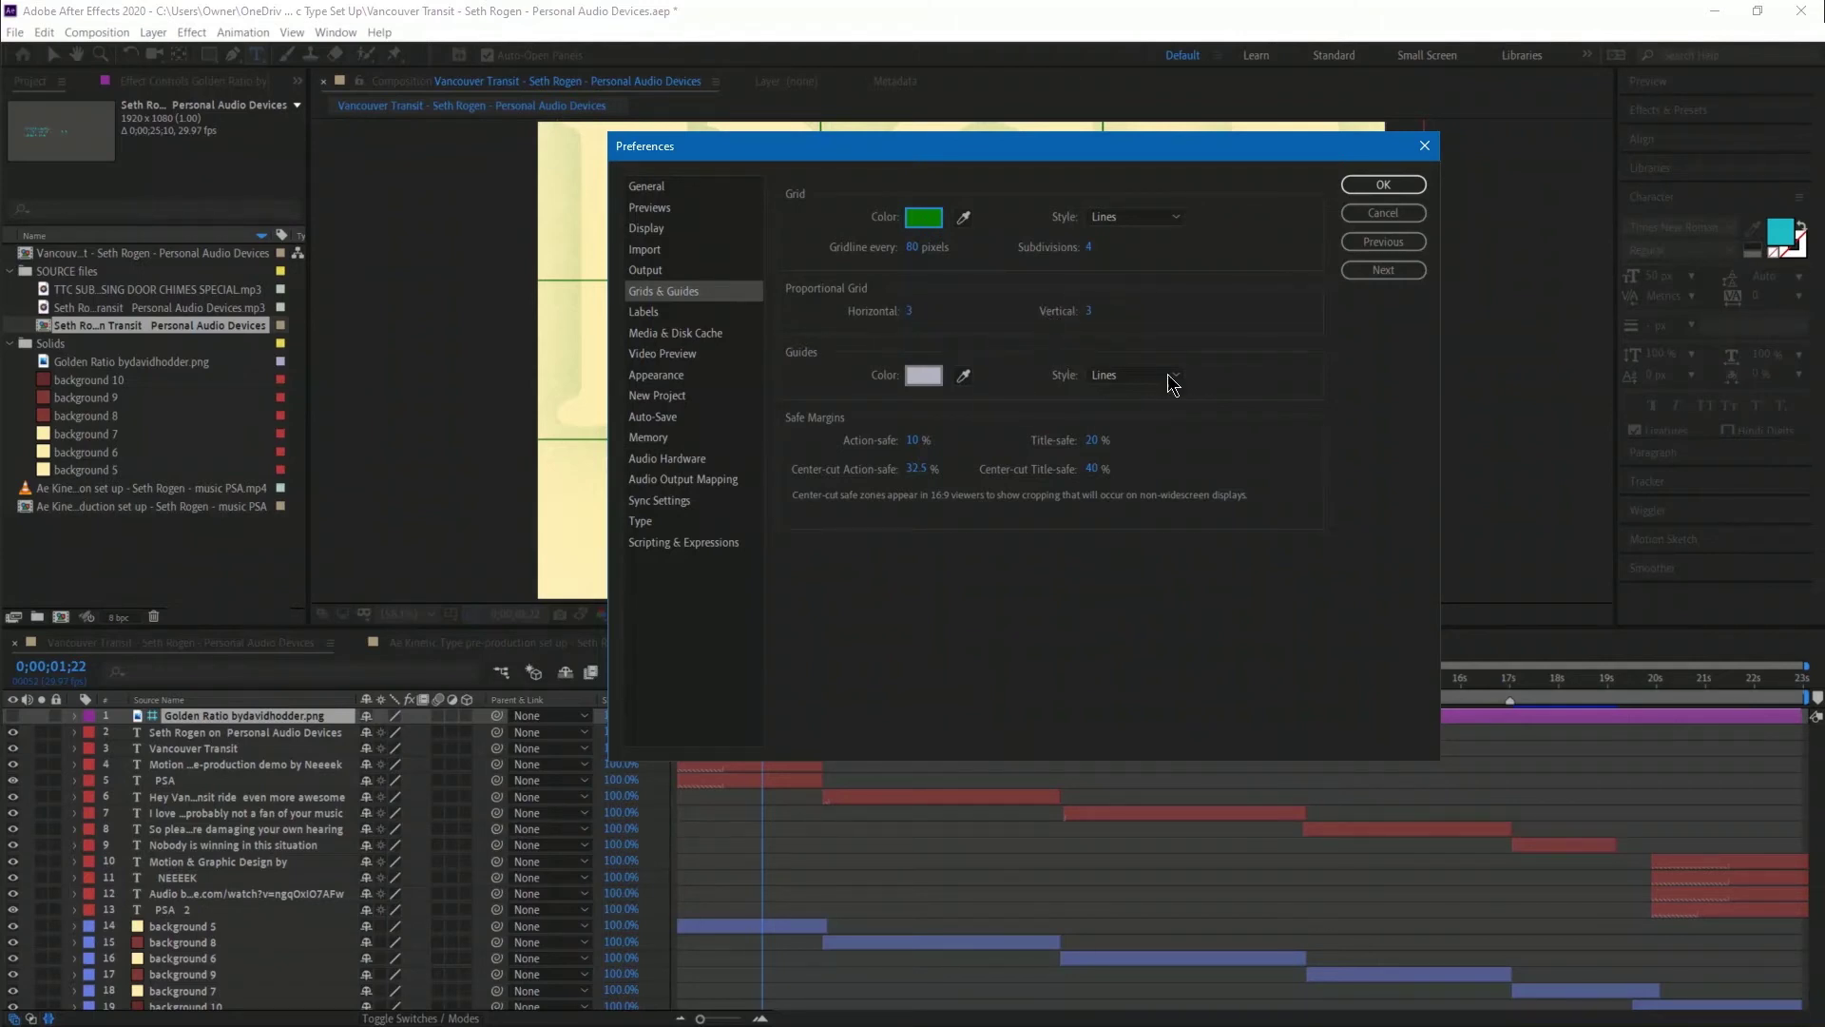
click(1385, 185)
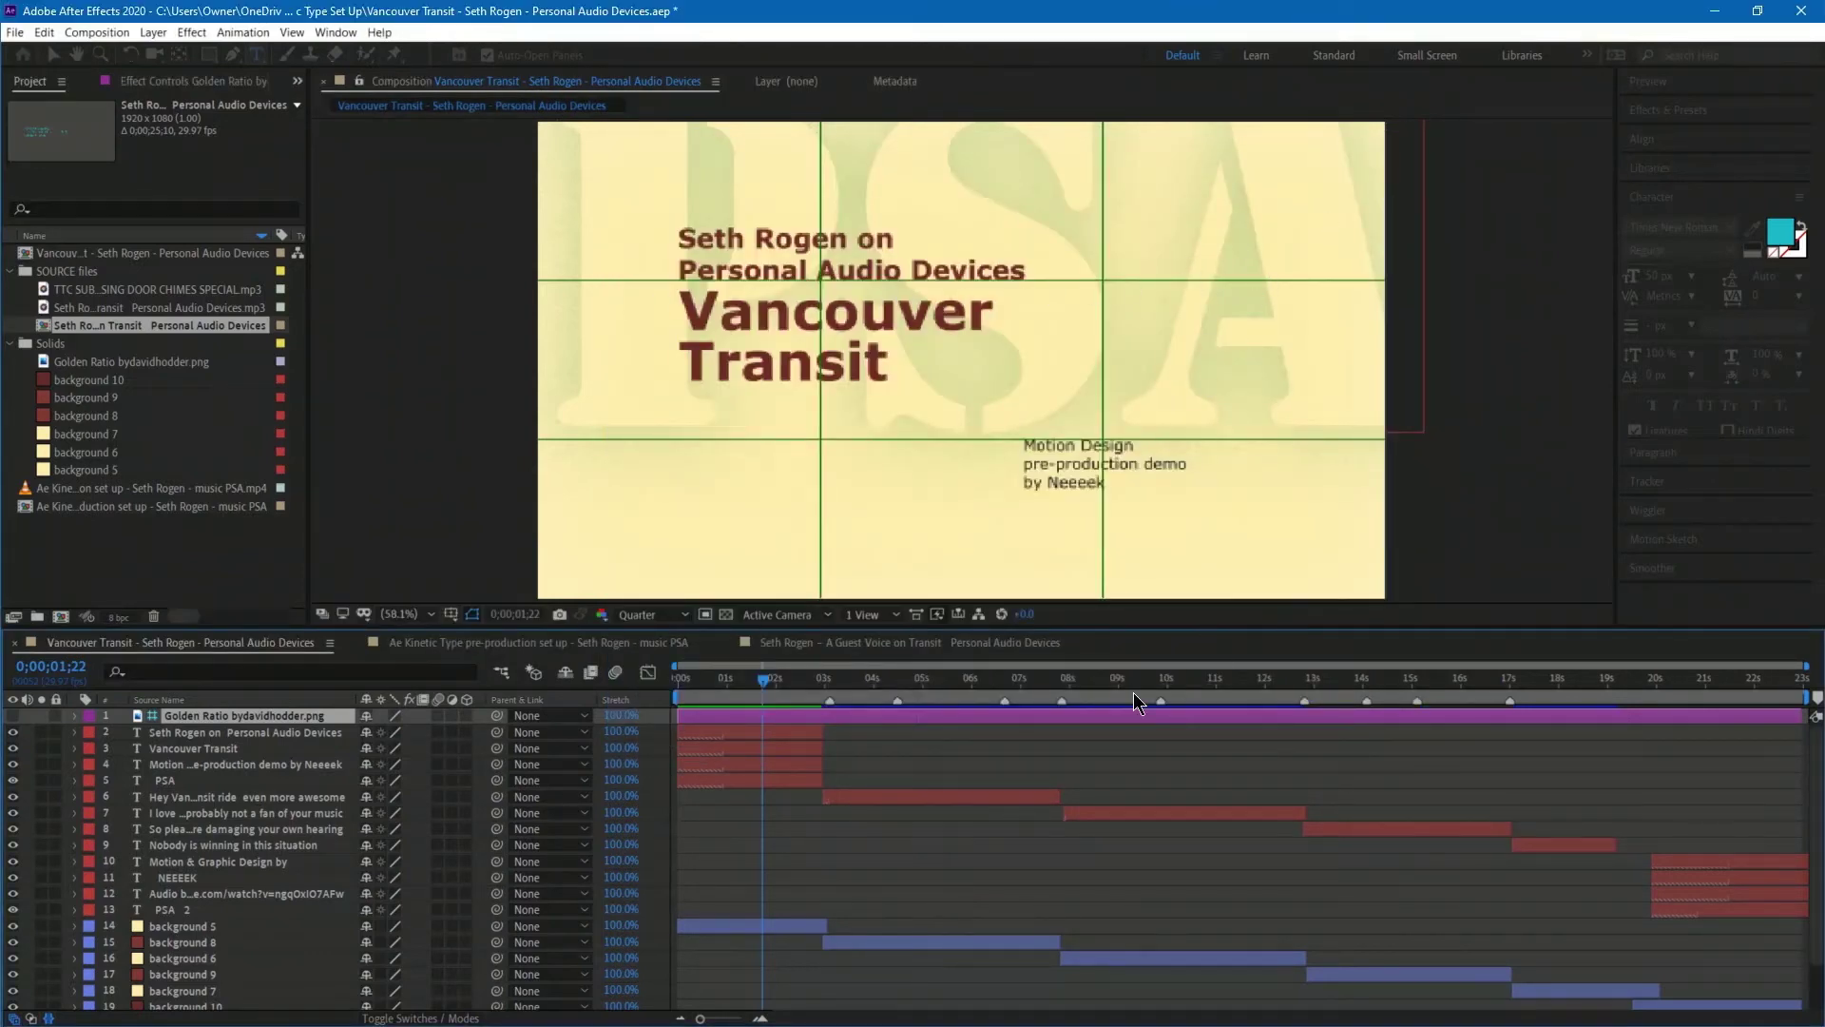
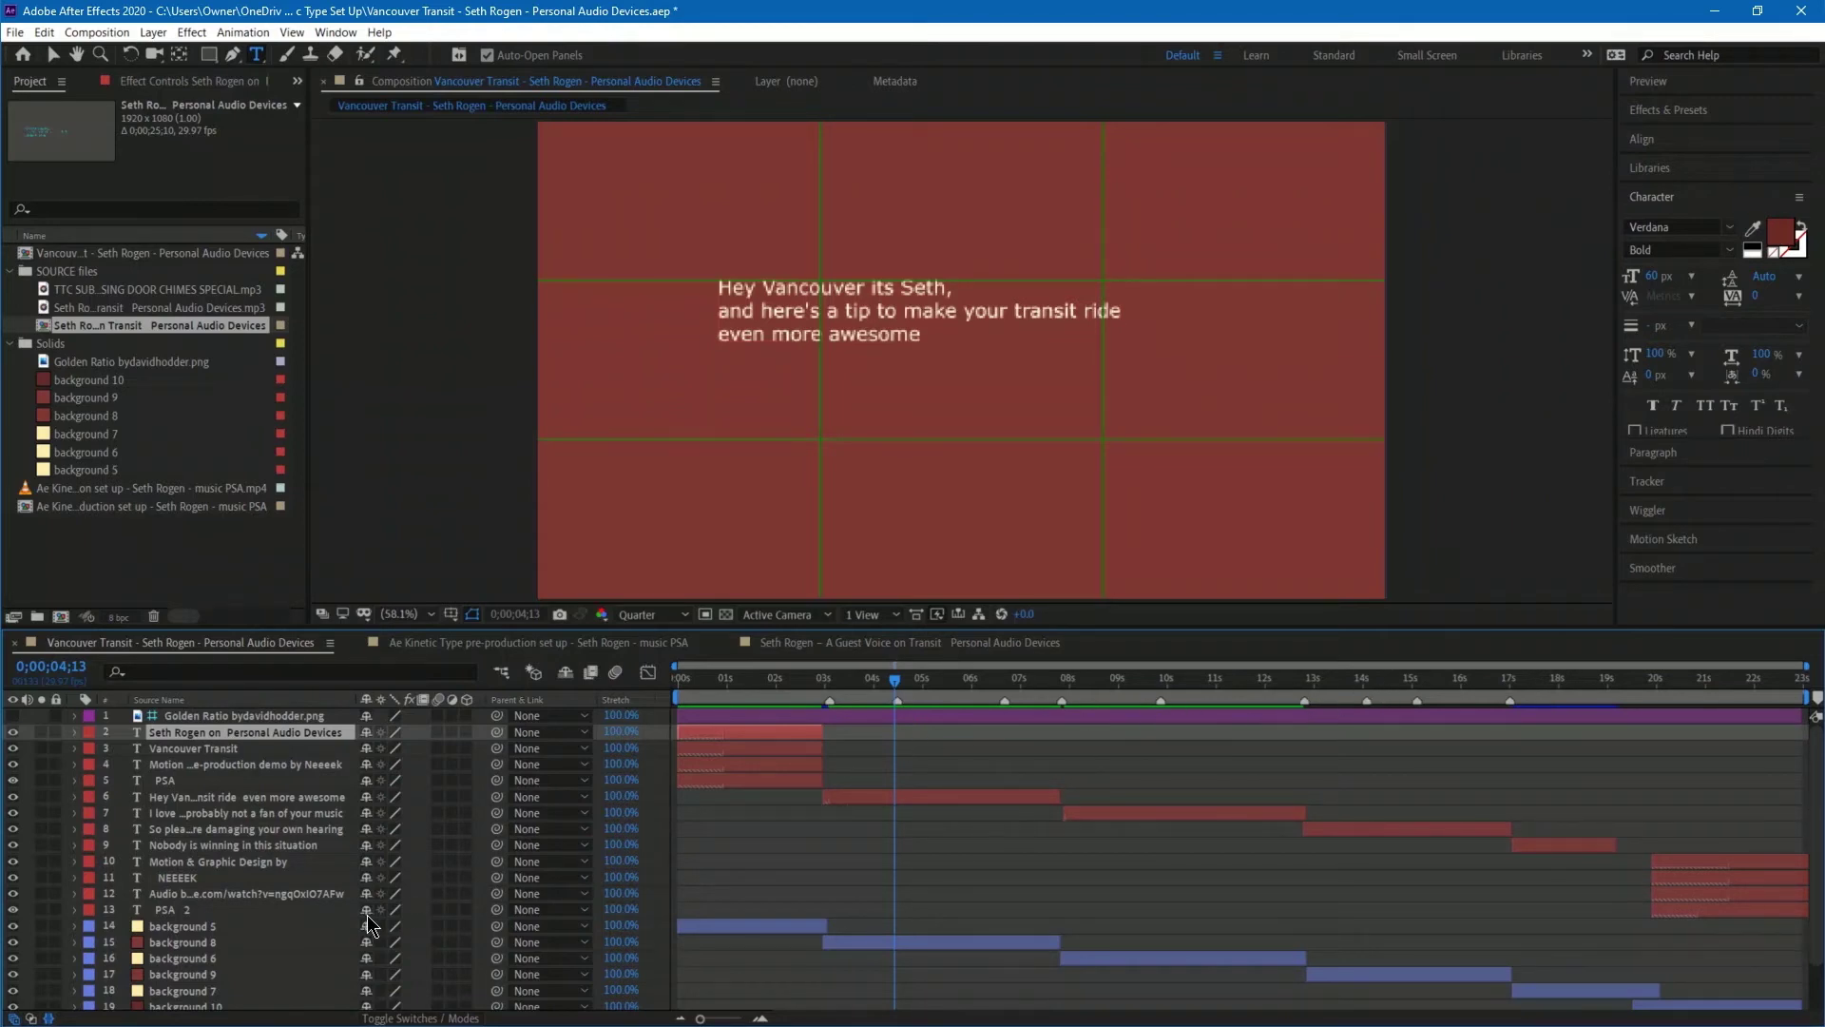
Scrub through the transcript text layers to examine their placement on the proportional grid, returning to the opening title at 0;00;01;13.
drag(889, 679, 1217, 692)
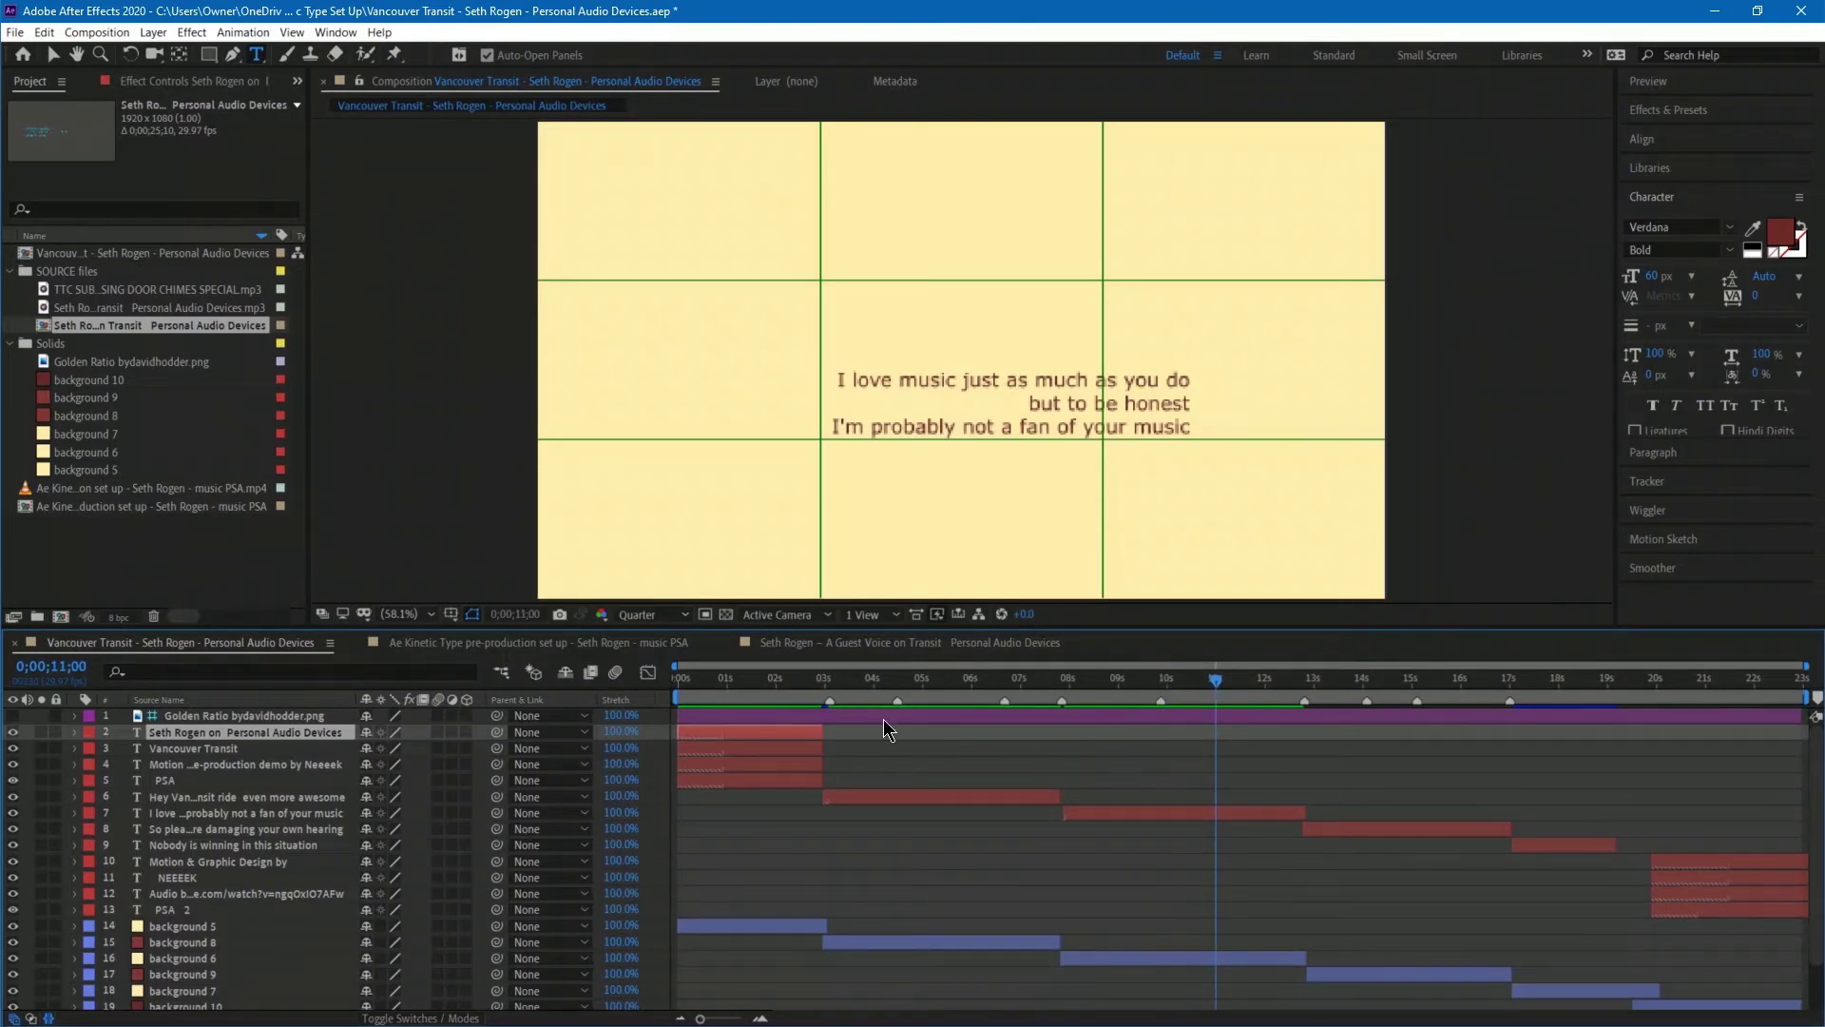
click(866, 683)
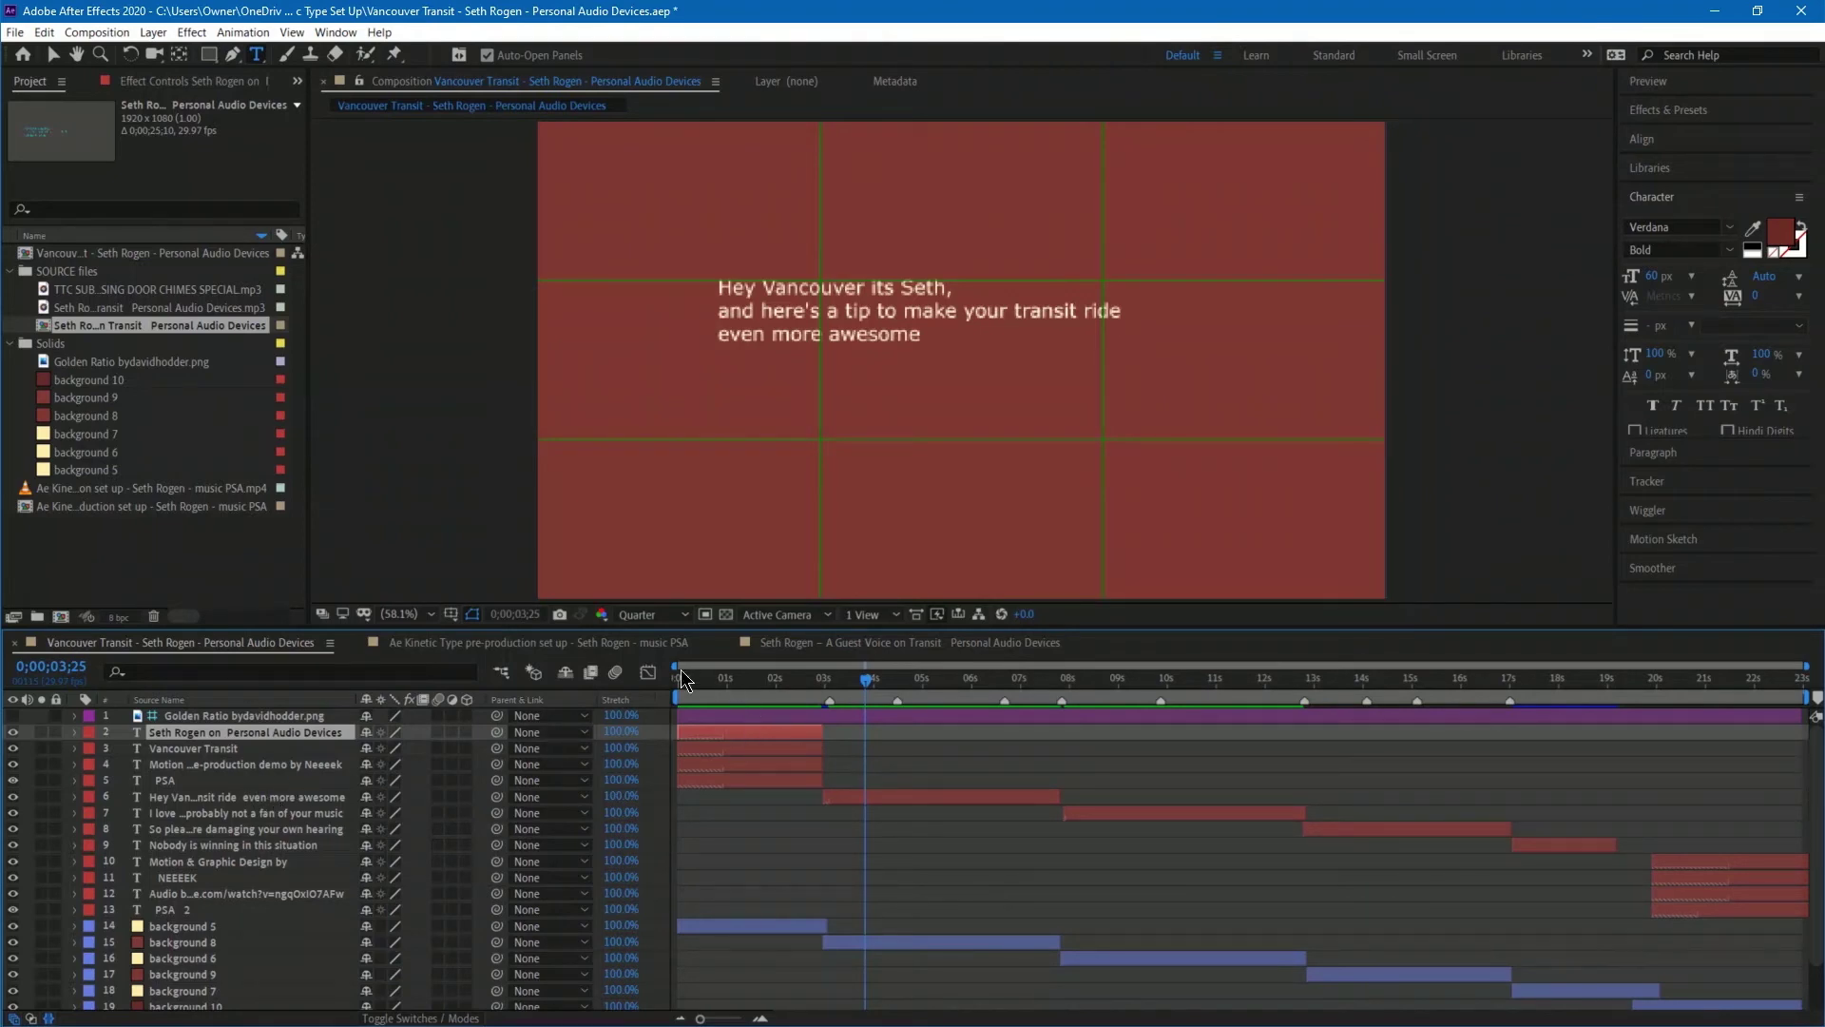
click(747, 677)
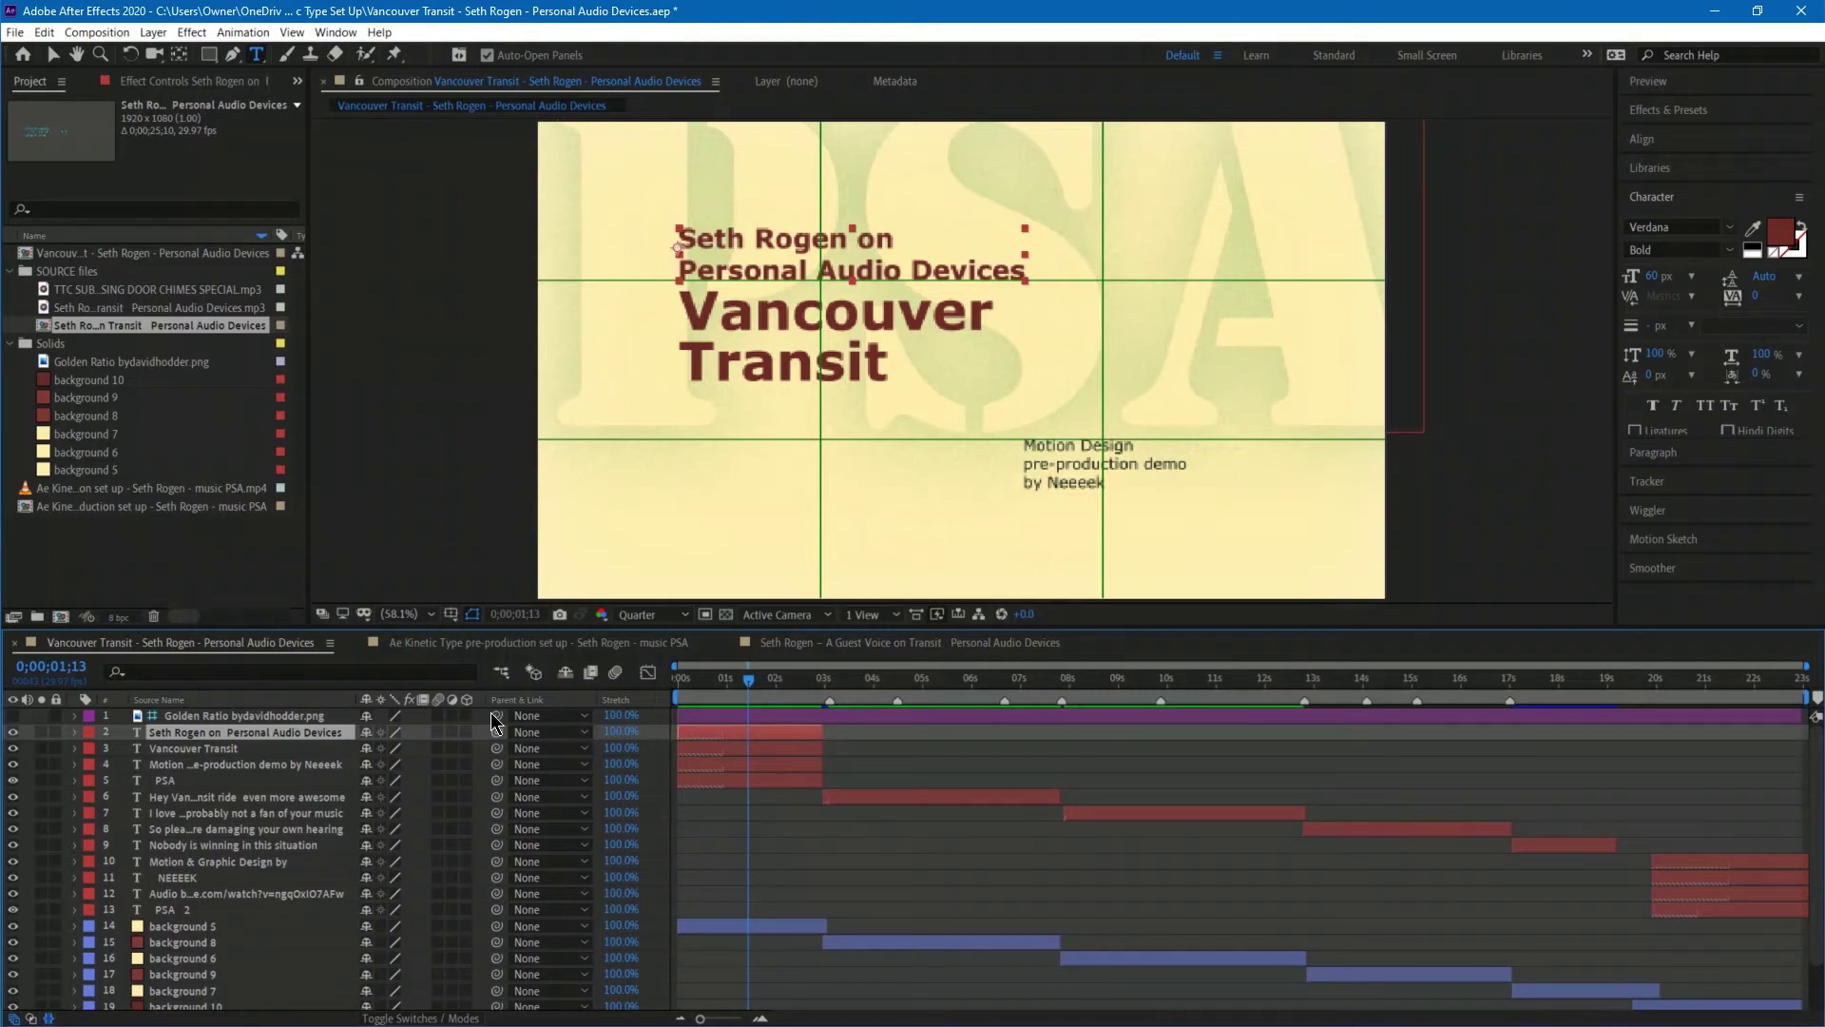
Pre-compose the four opening title text layers with background 5 as "OPENING title card", adjusting the duration to the selected layers' time span.
shift+click(189, 781)
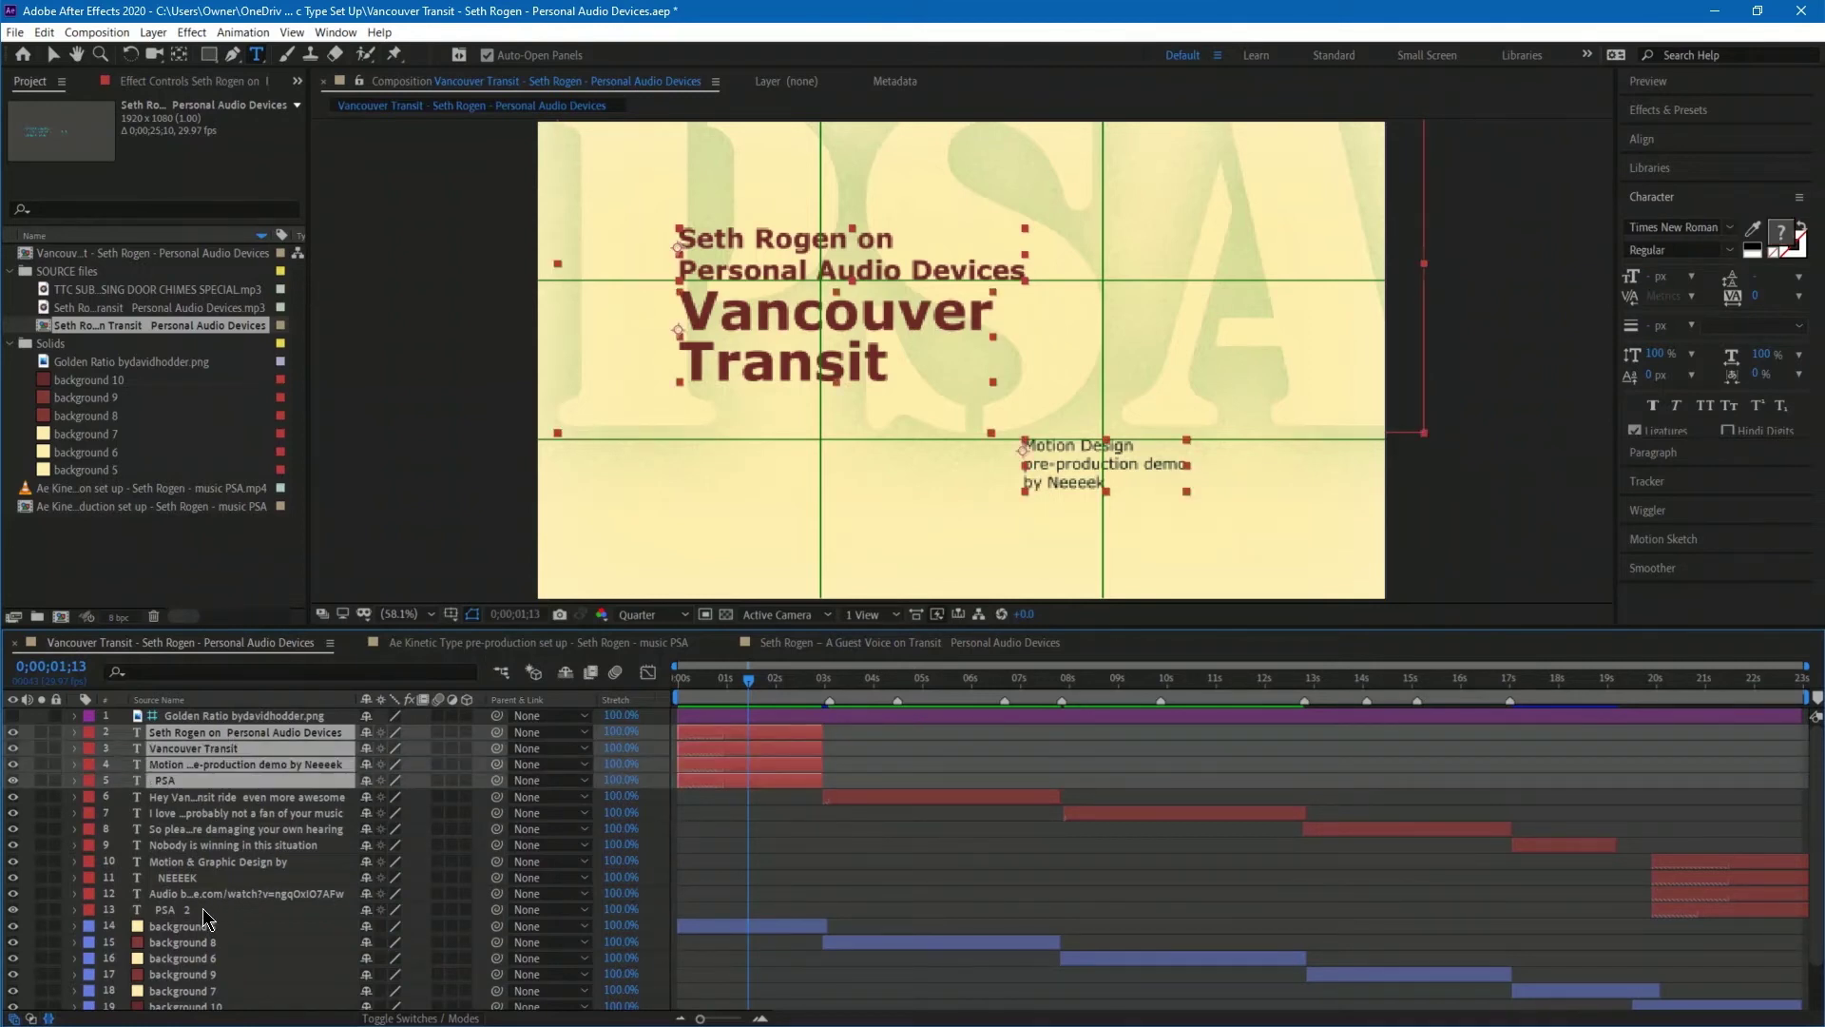
ctrl+click(194, 911)
ctrl+click(193, 914)
ctrl+click(193, 926)
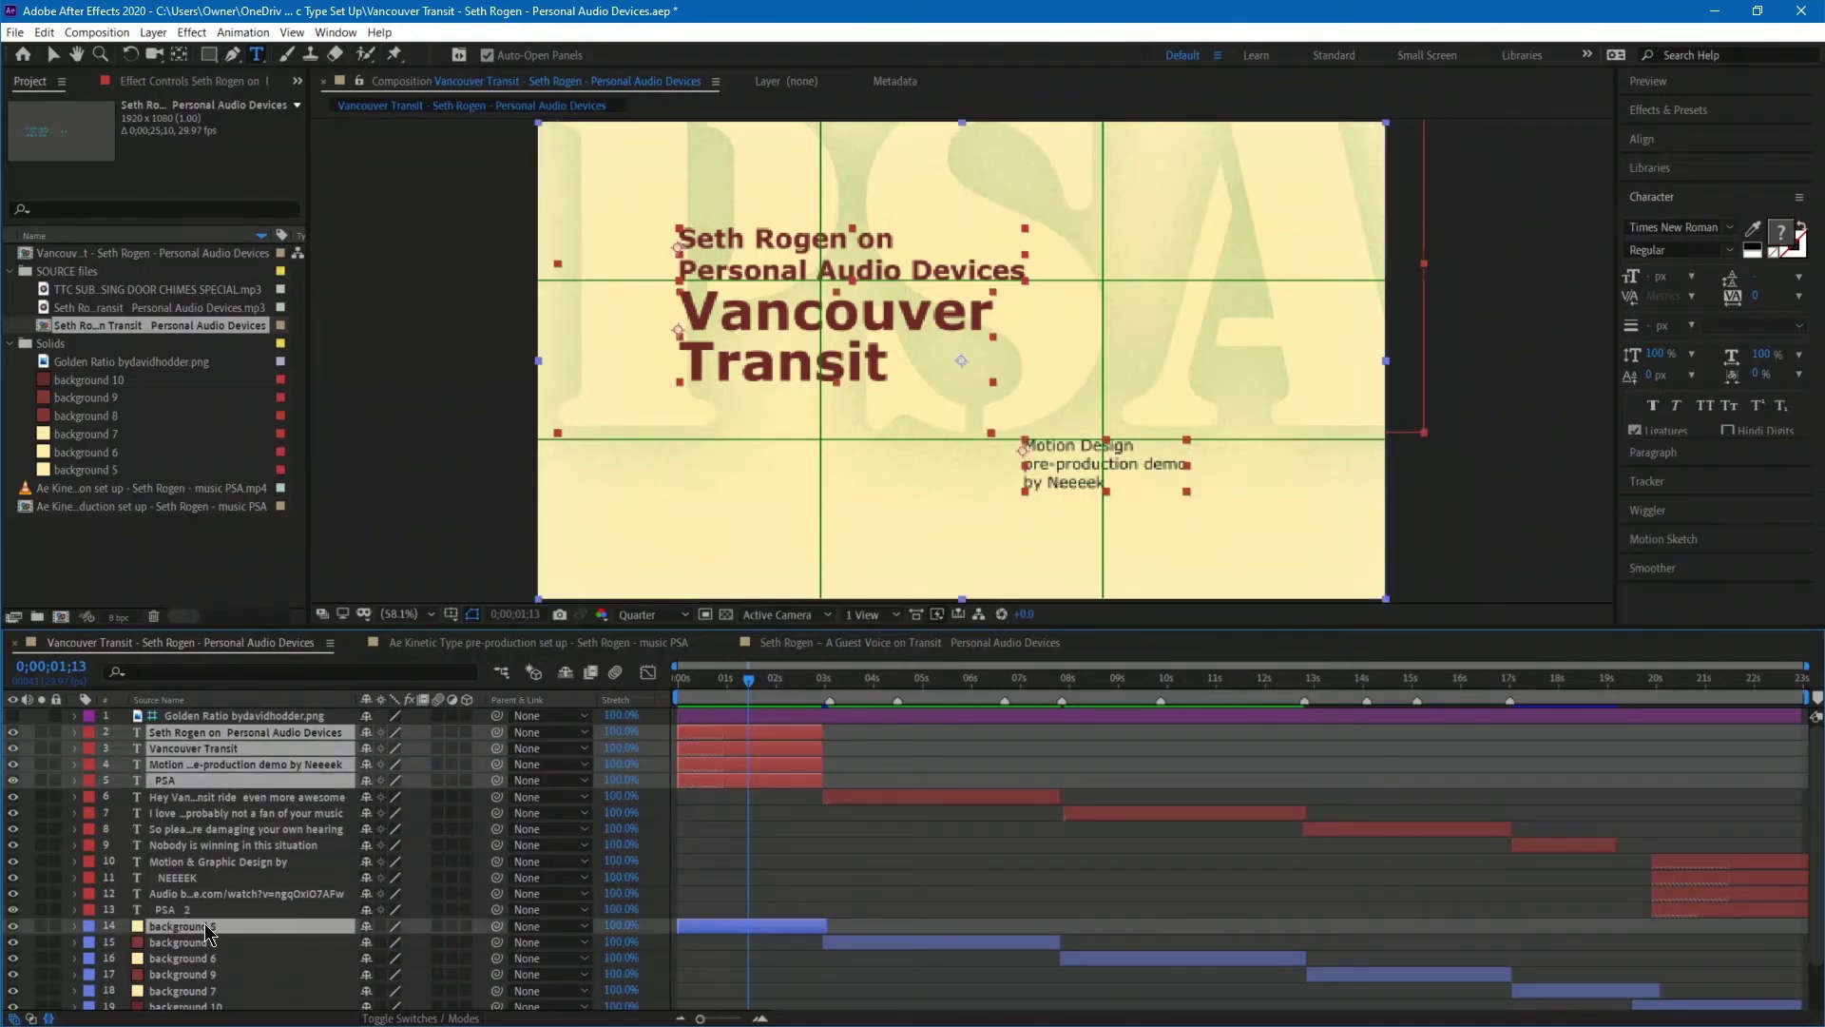
right_click(227, 750)
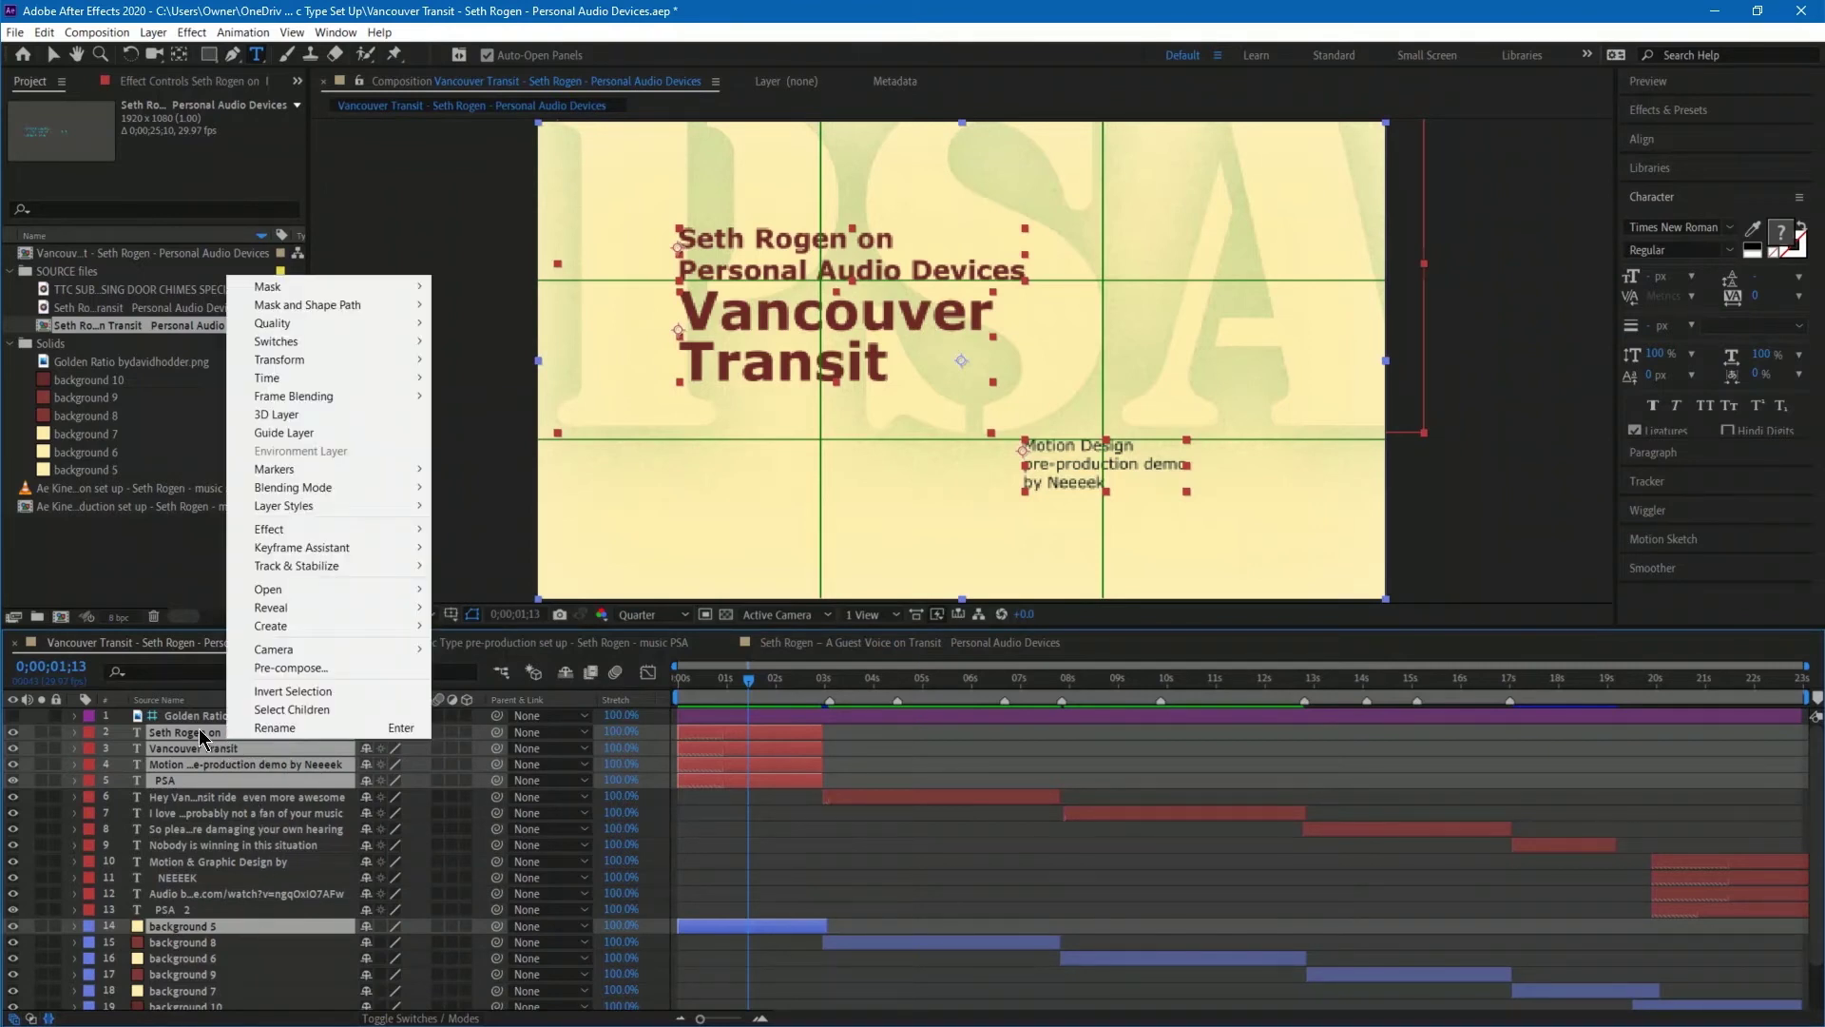
click(384, 667)
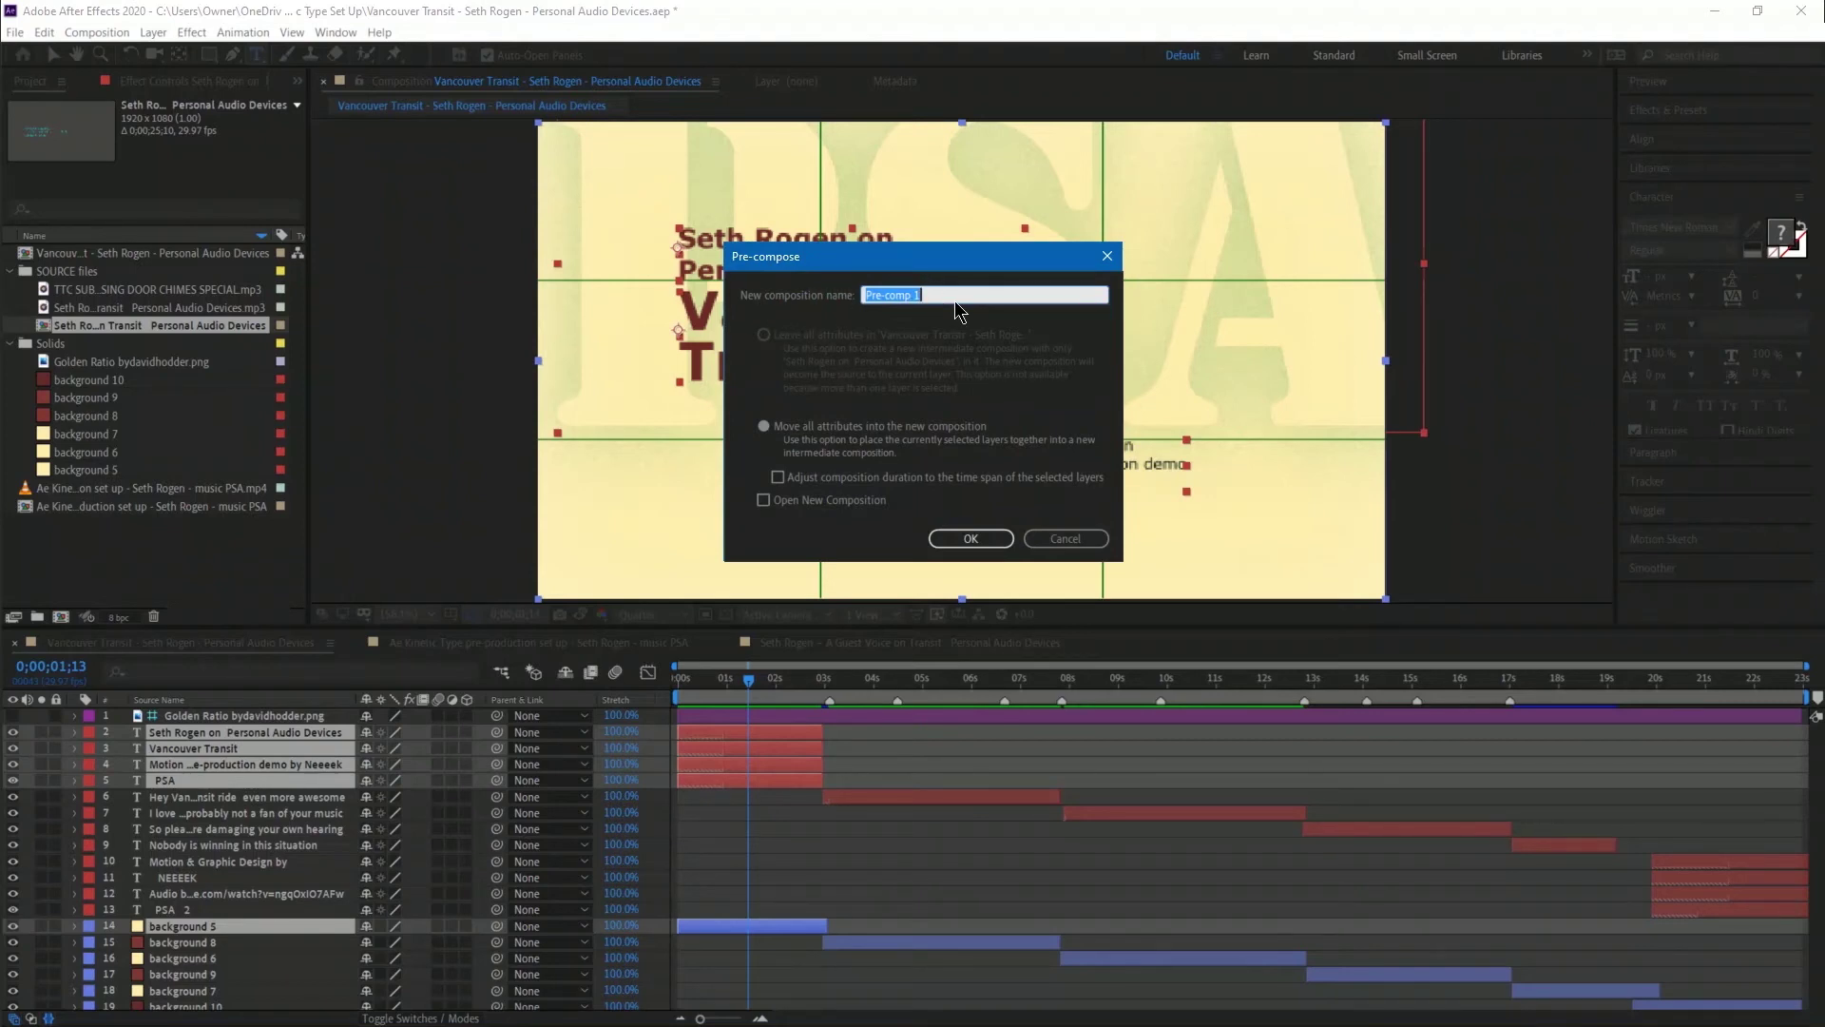
text(OPENING title card)
click(780, 477)
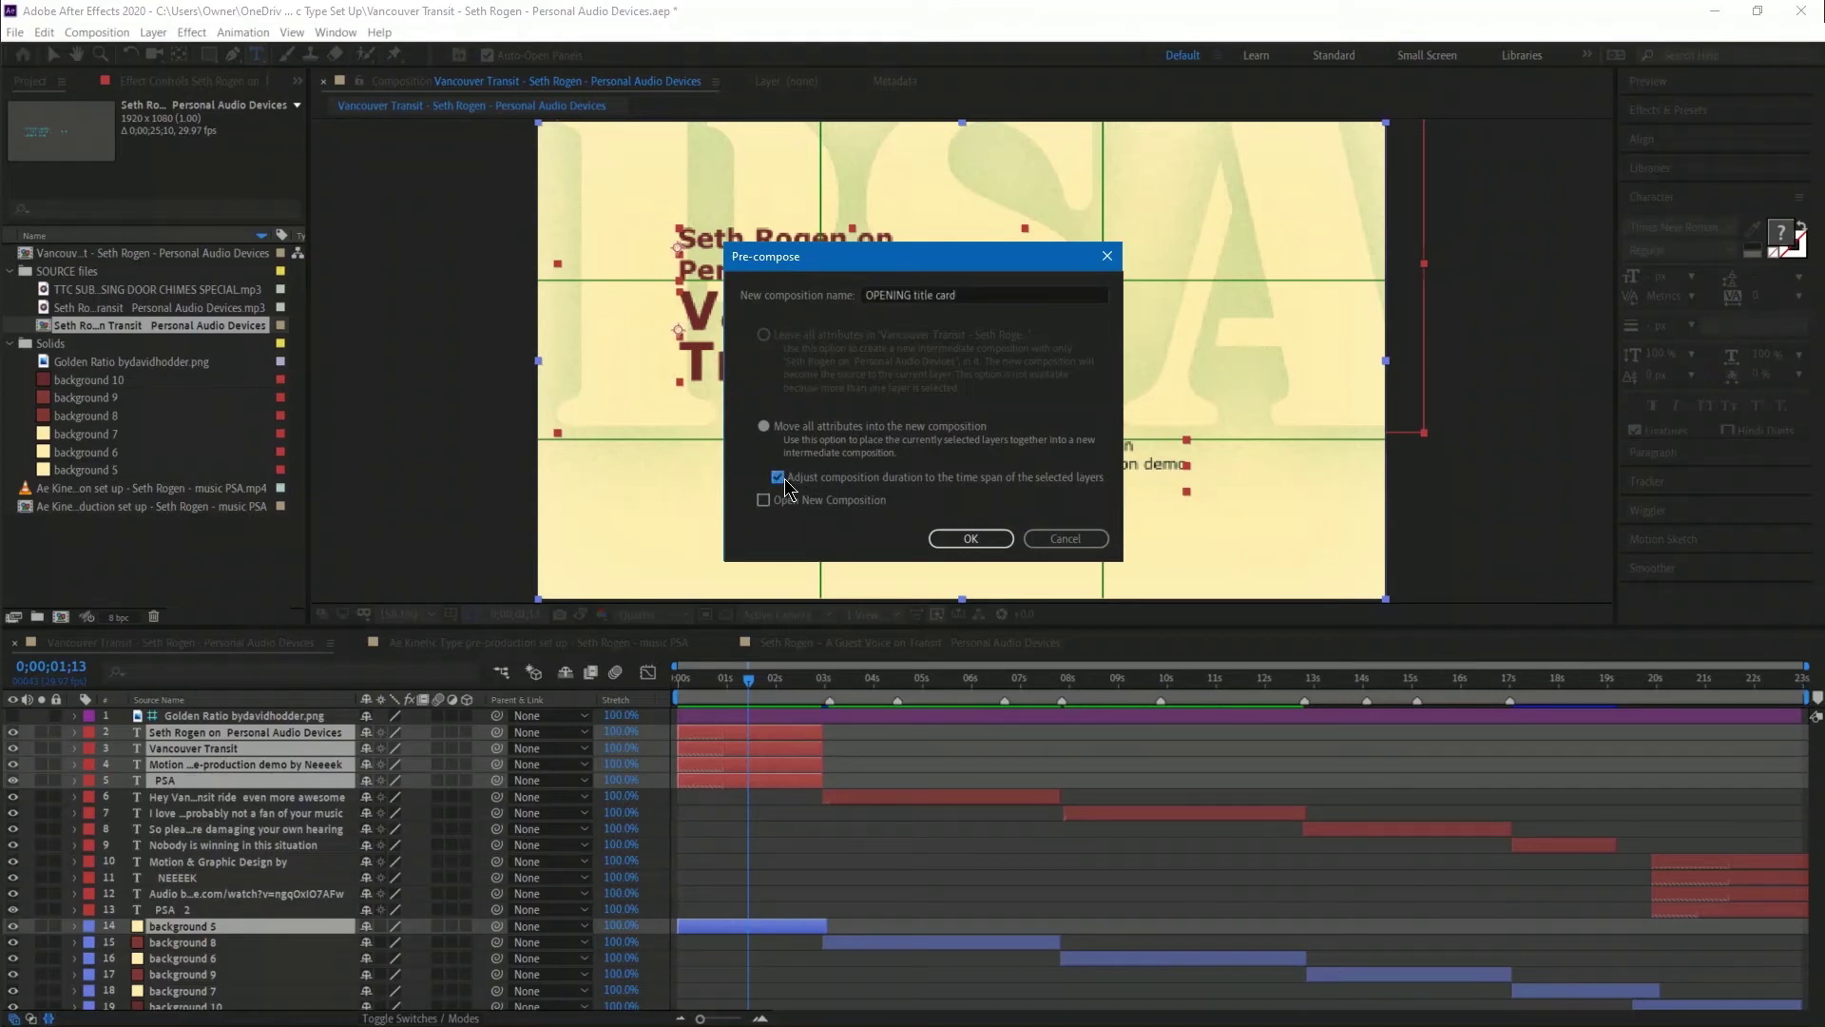
click(971, 539)
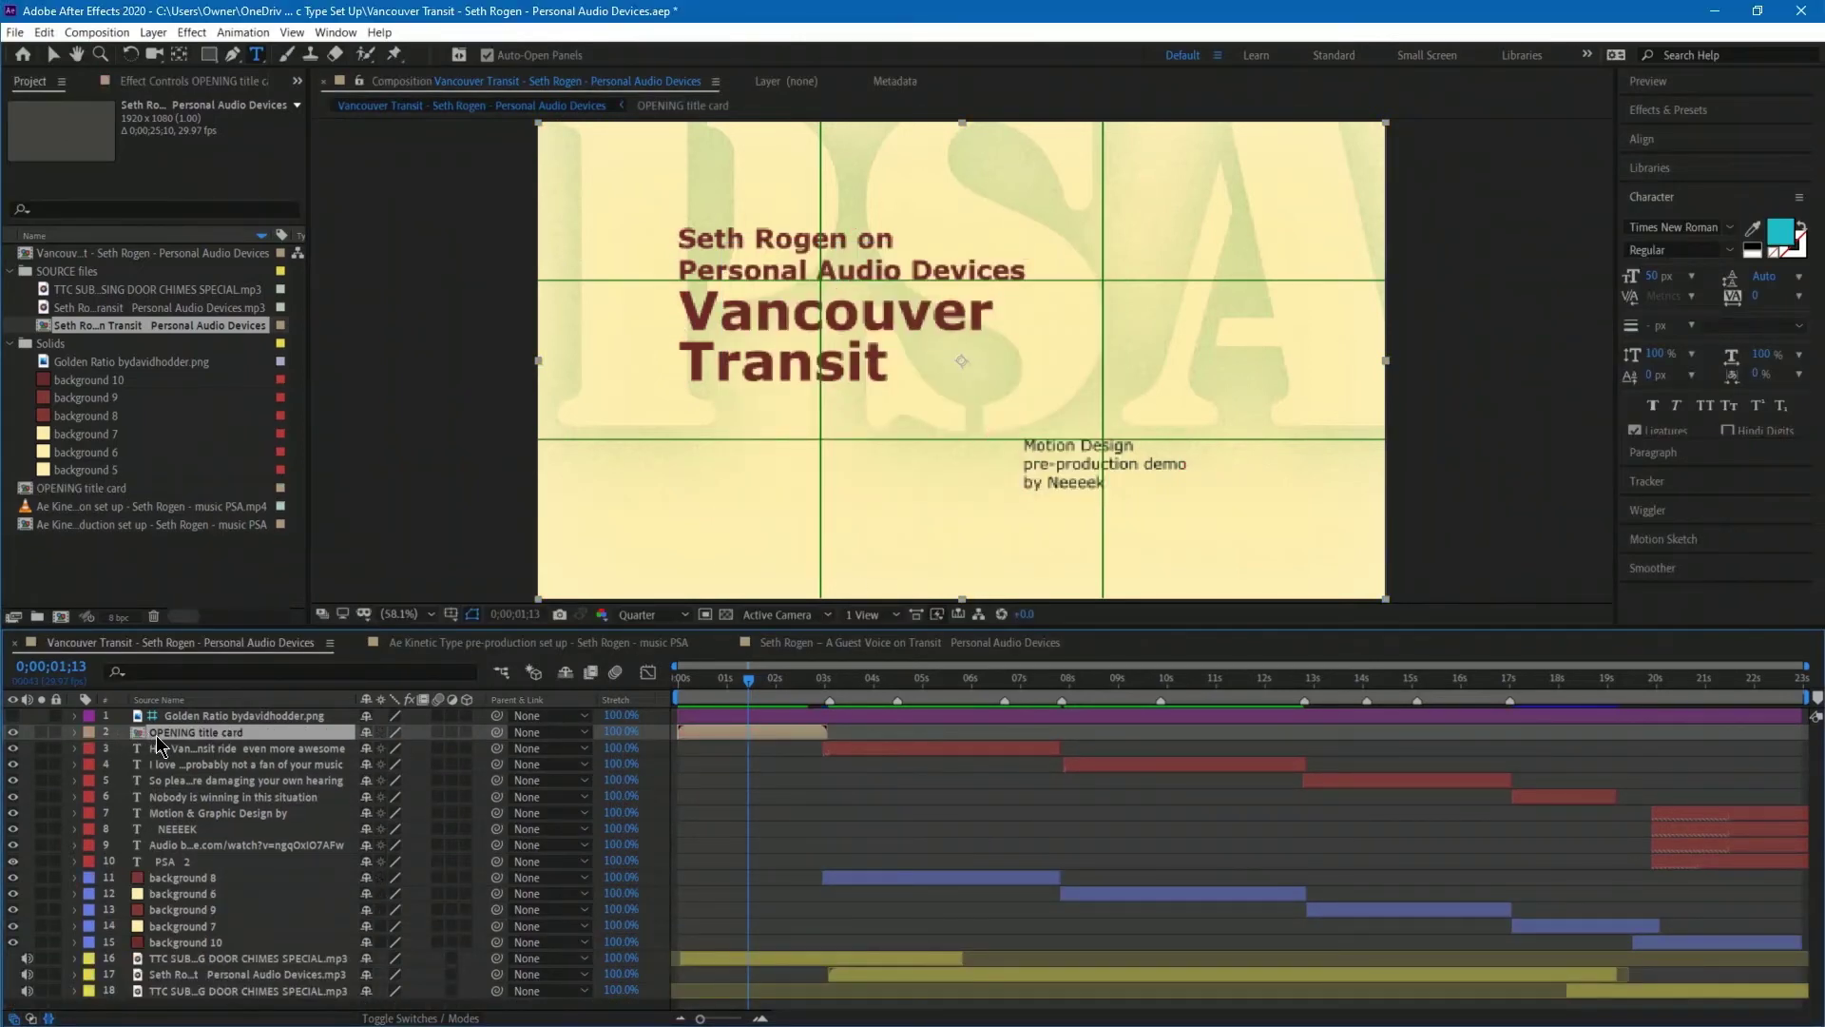
Pre-compose the "Hey Vancouver" text layer with background 8 as "Scene 1", without adjusting the duration to the selected layers' time span.
click(262, 749)
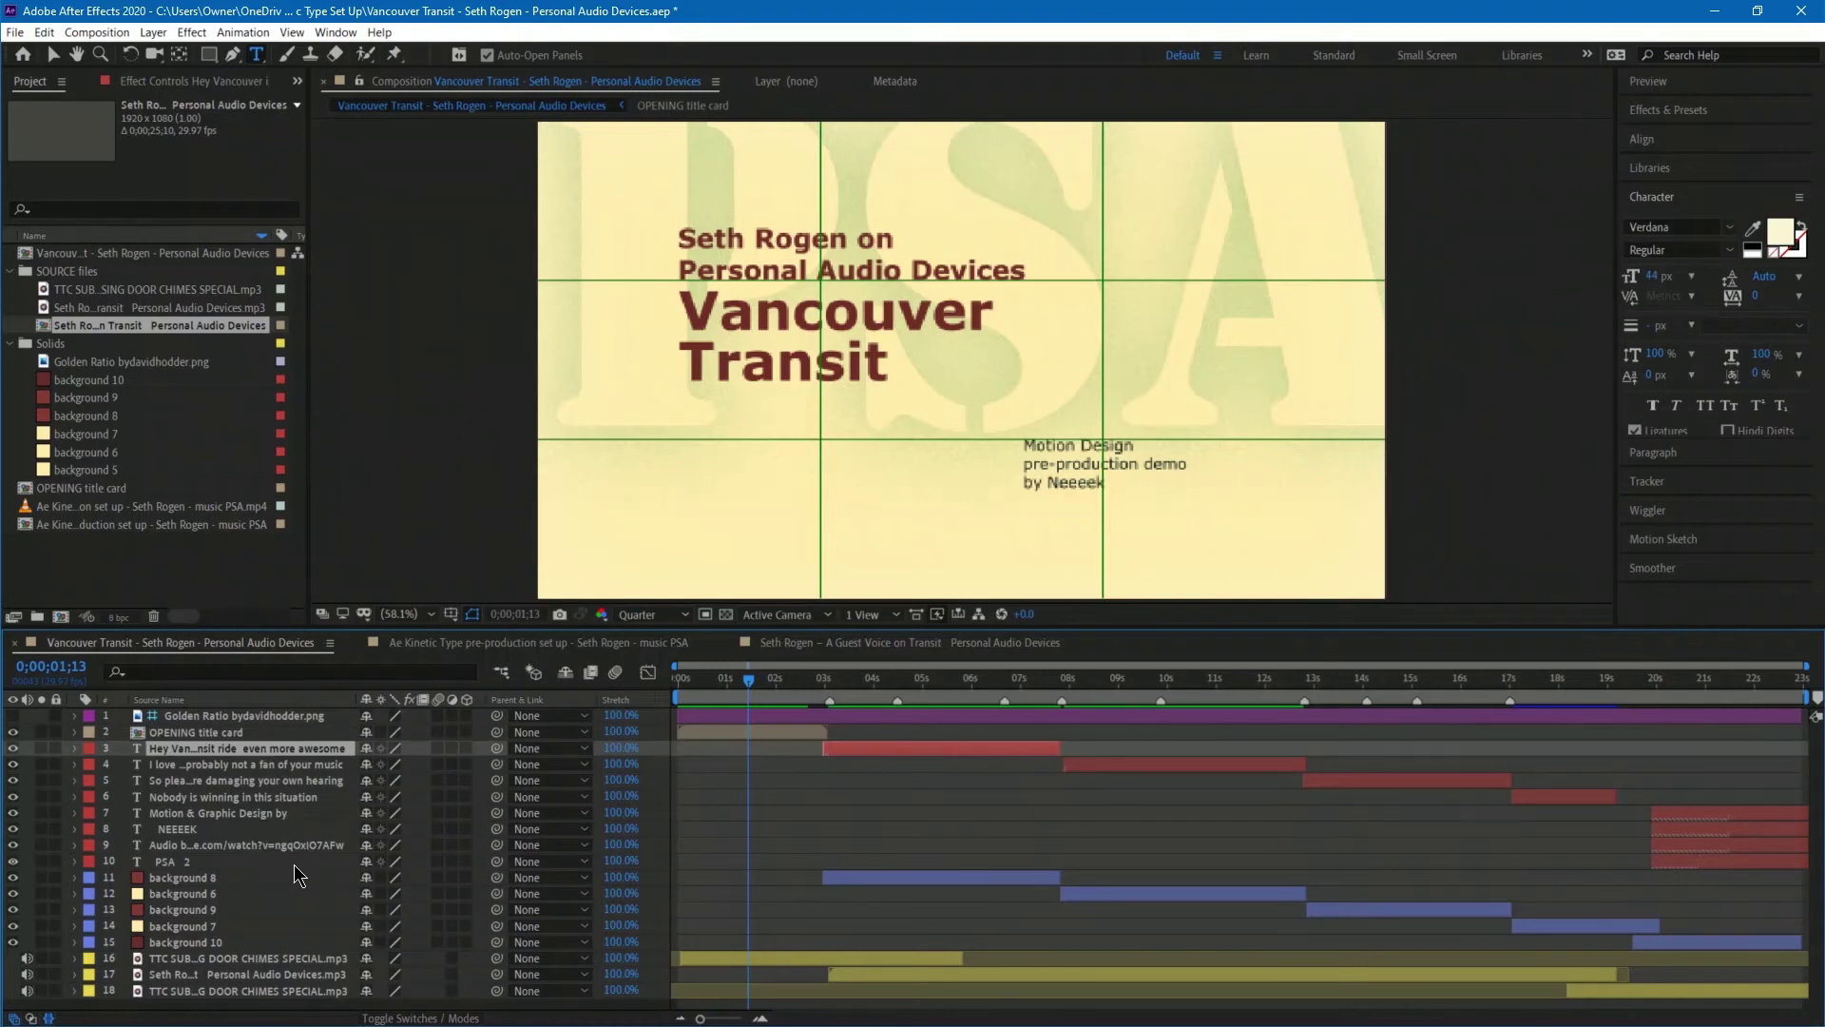
ctrl+click(236, 876)
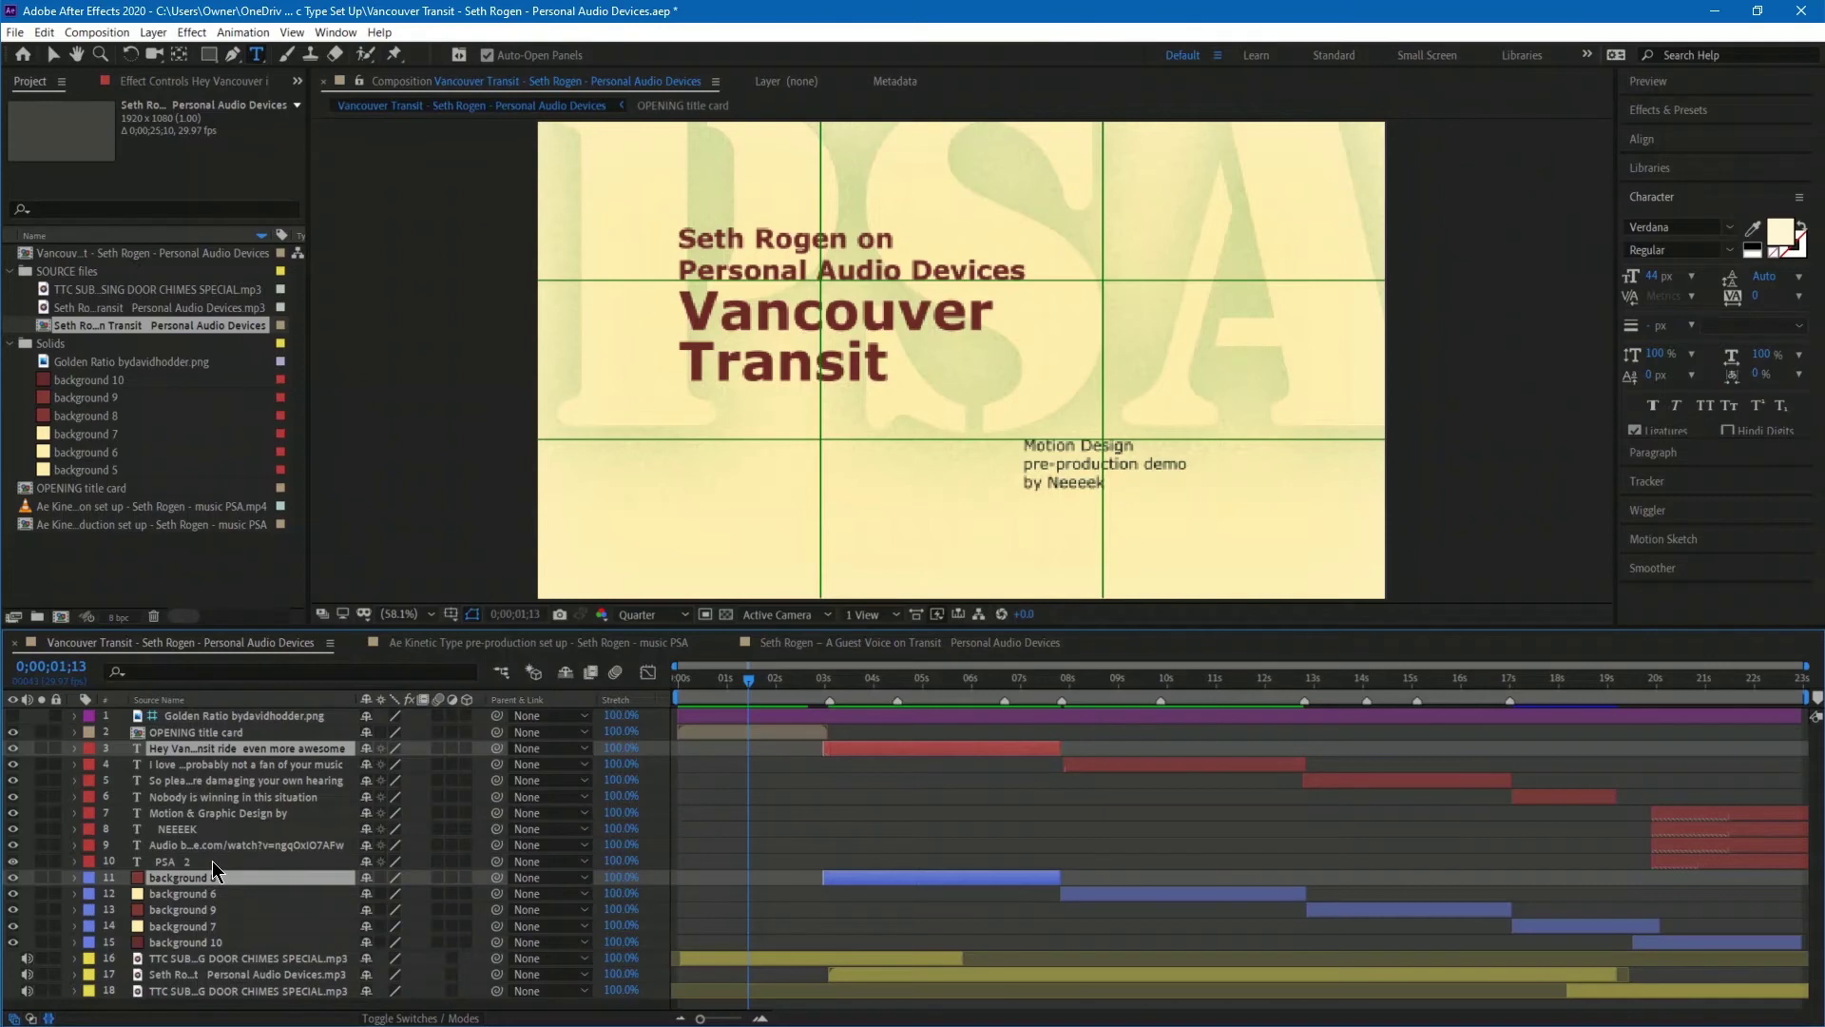
right_click(198, 876)
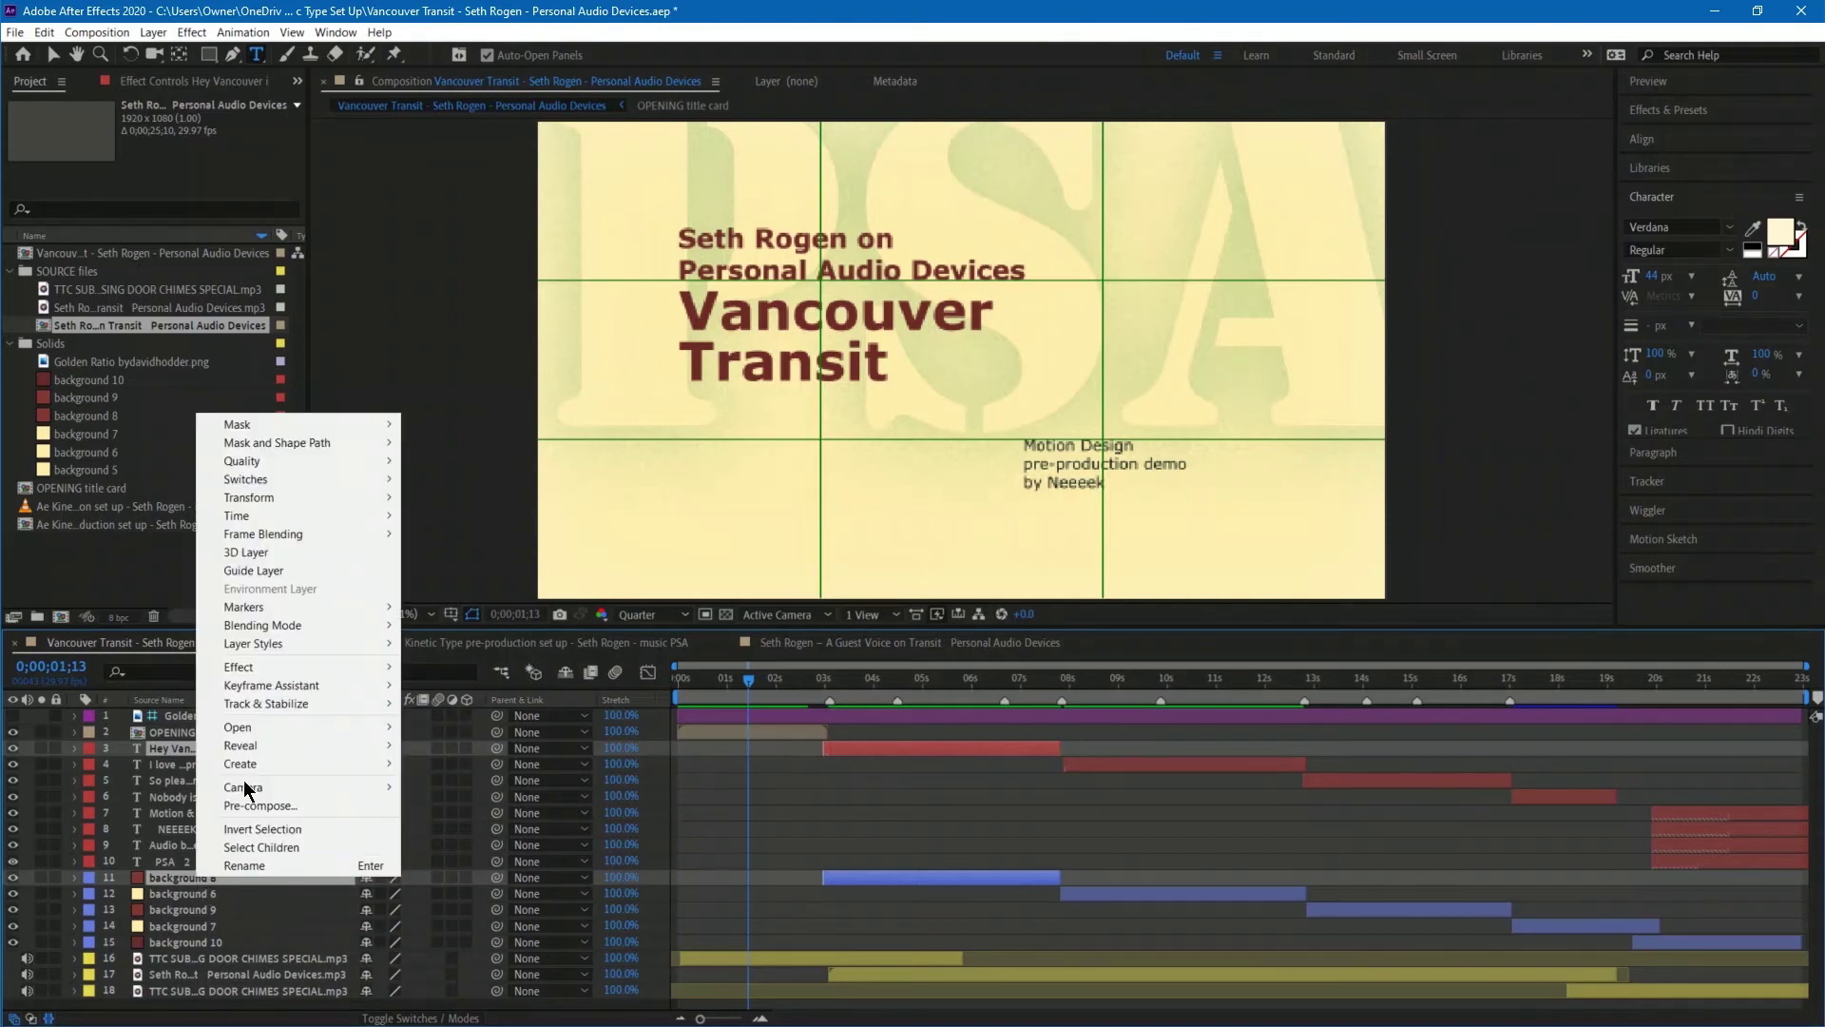
click(300, 807)
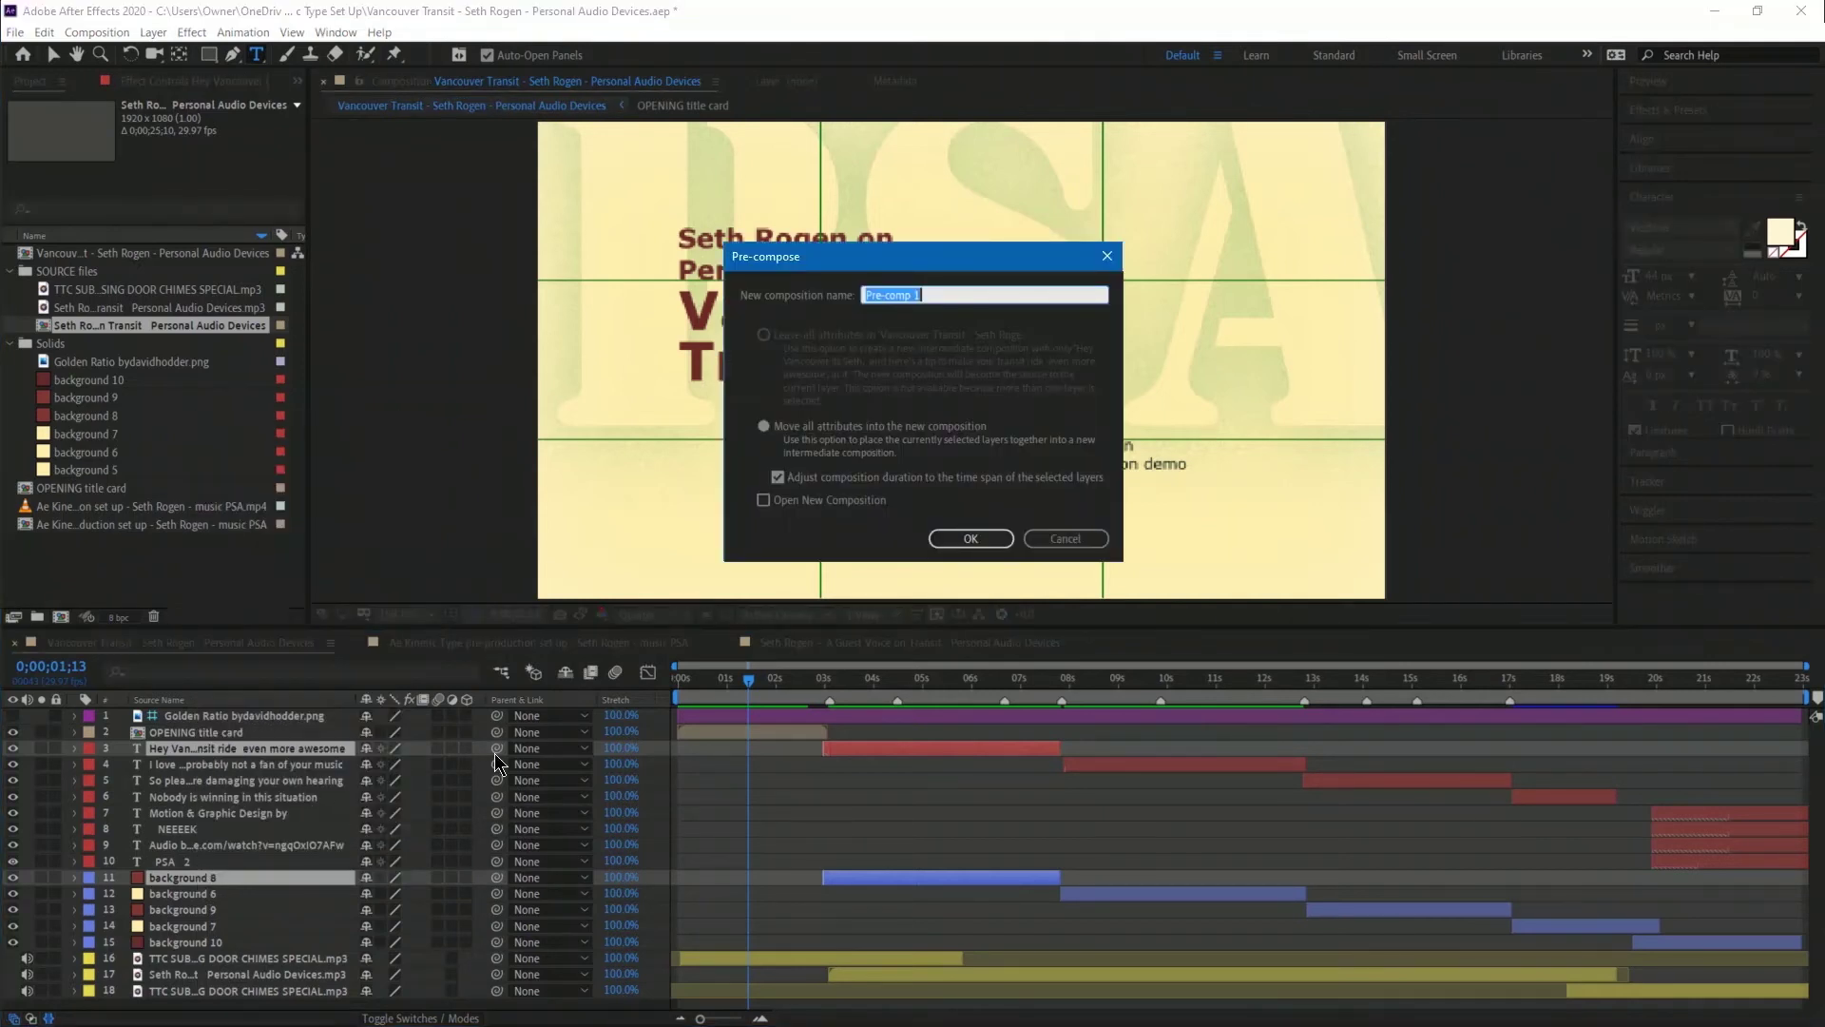
click(779, 478)
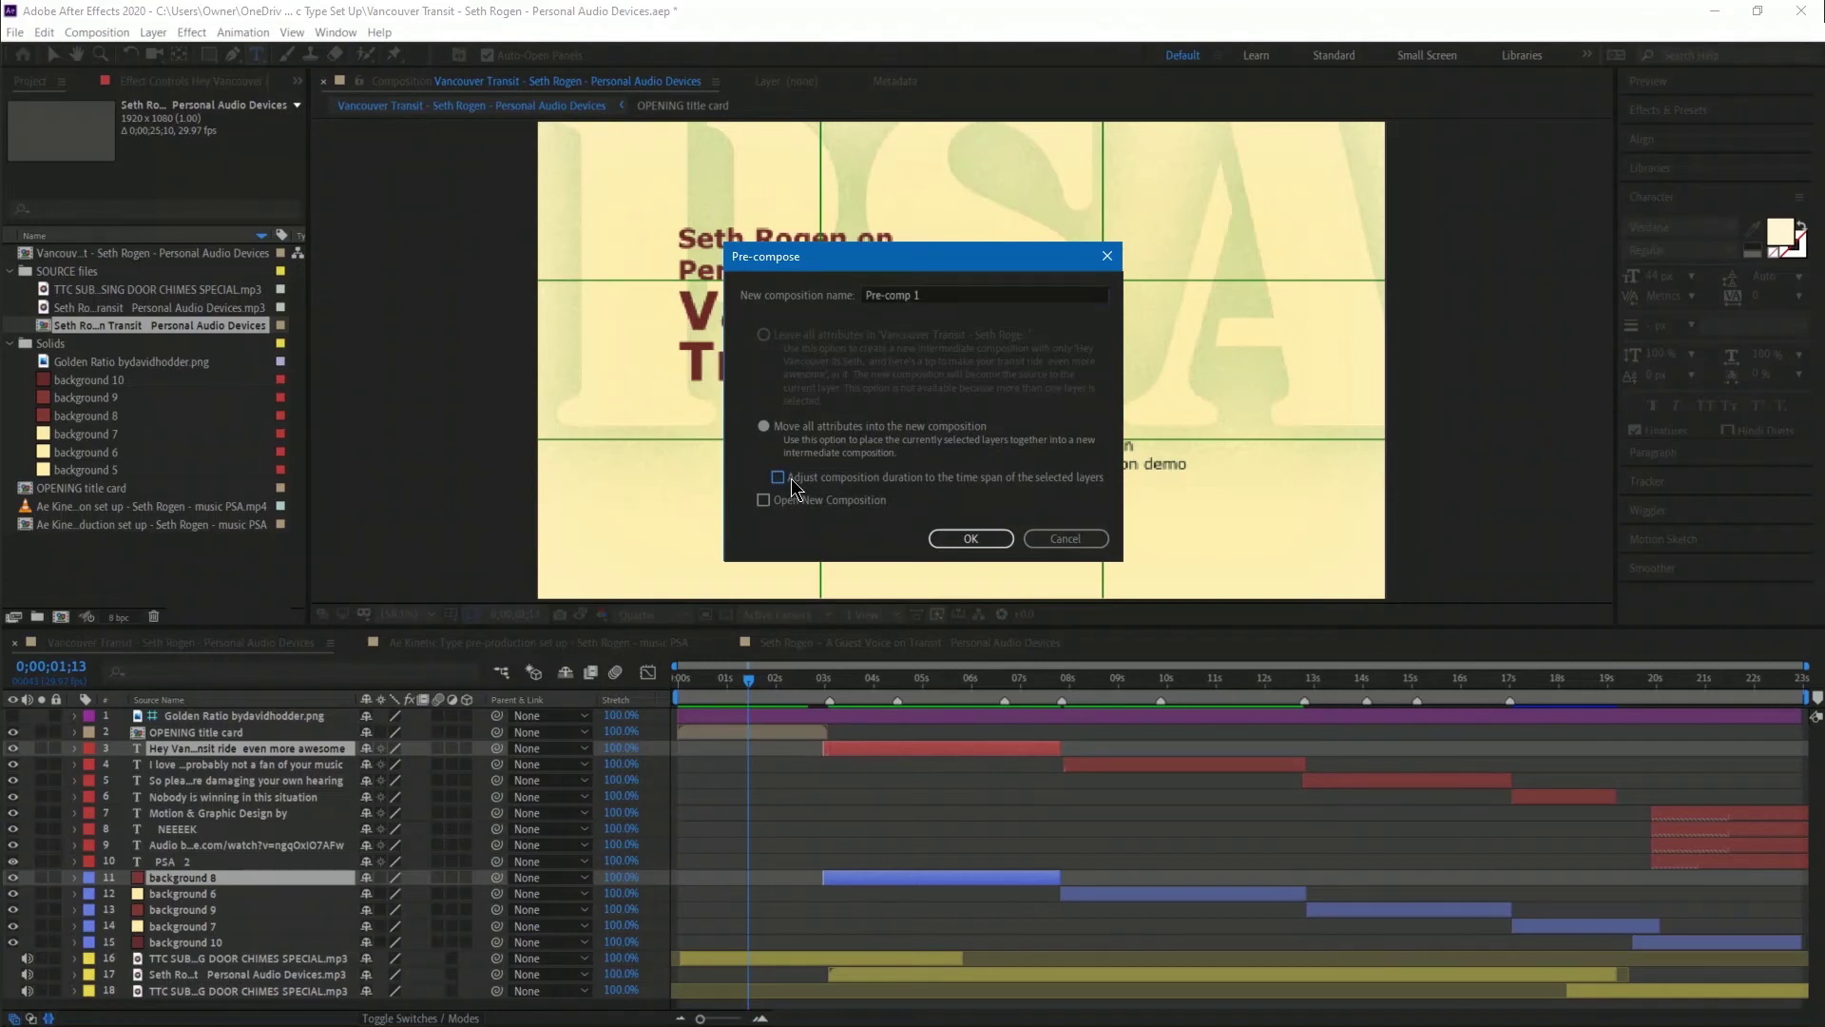
click(943, 291)
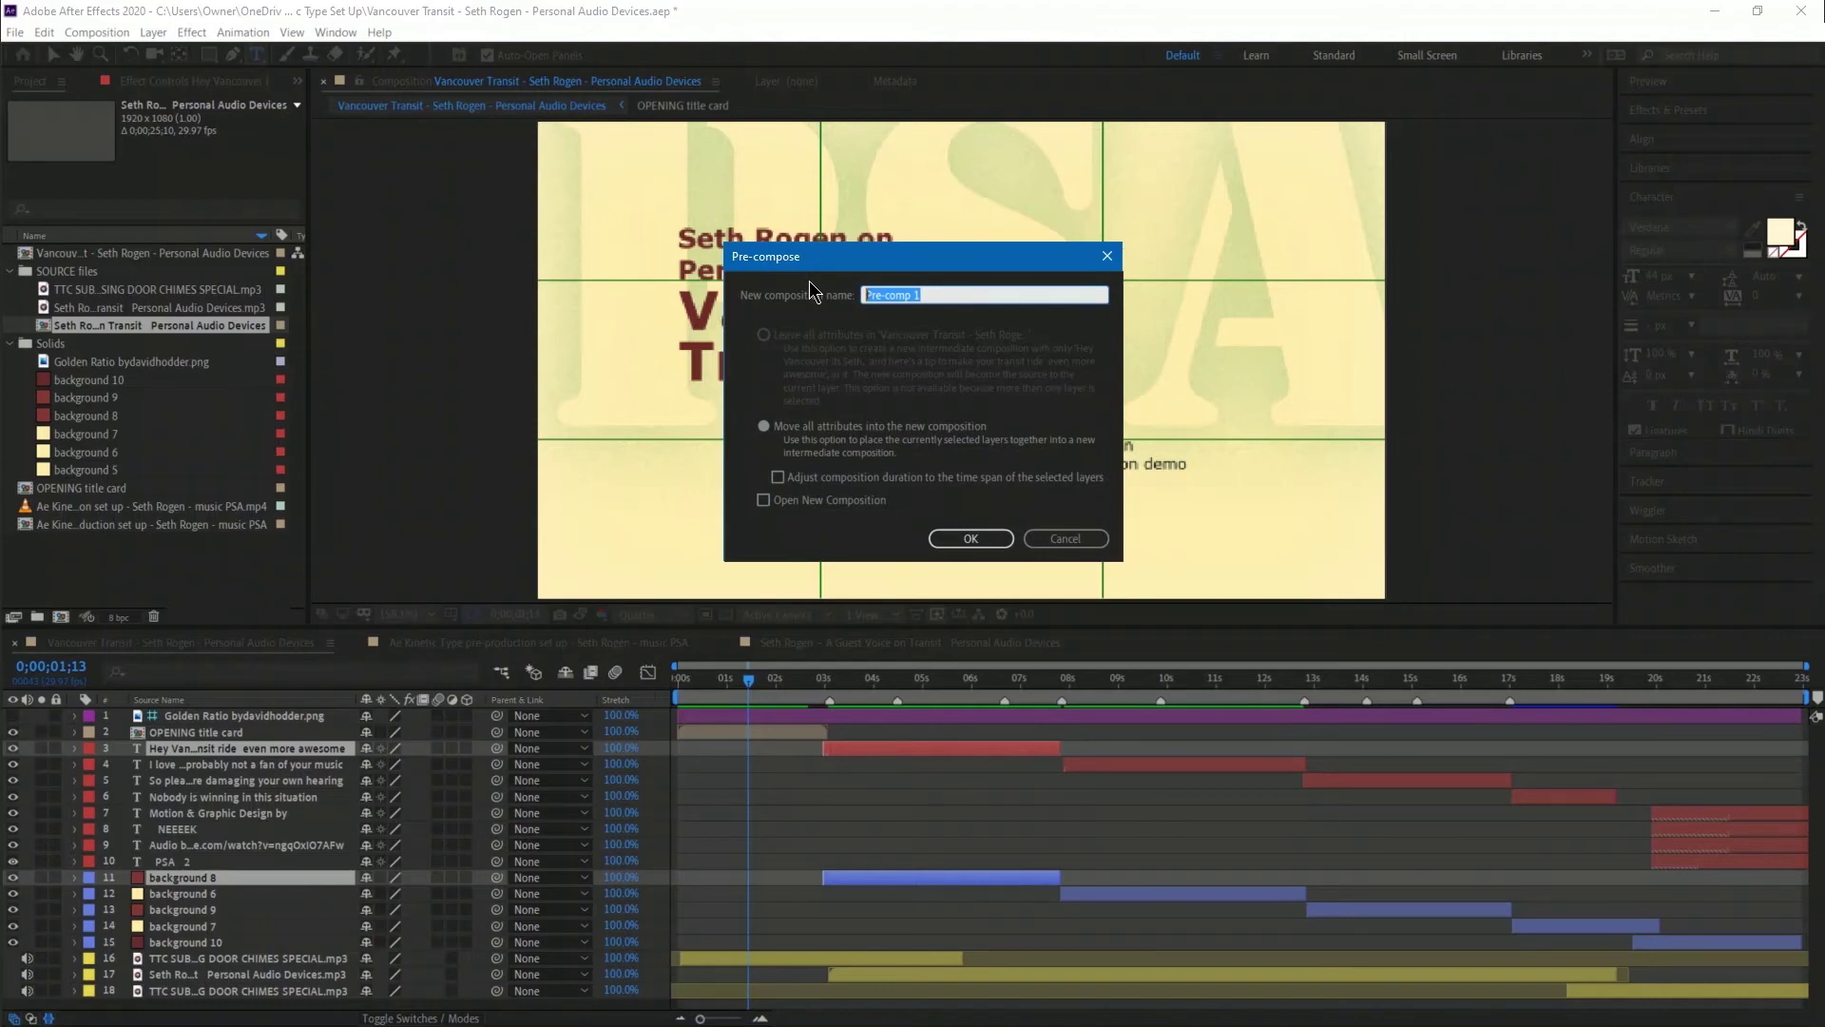
text(Scene)
click(971, 539)
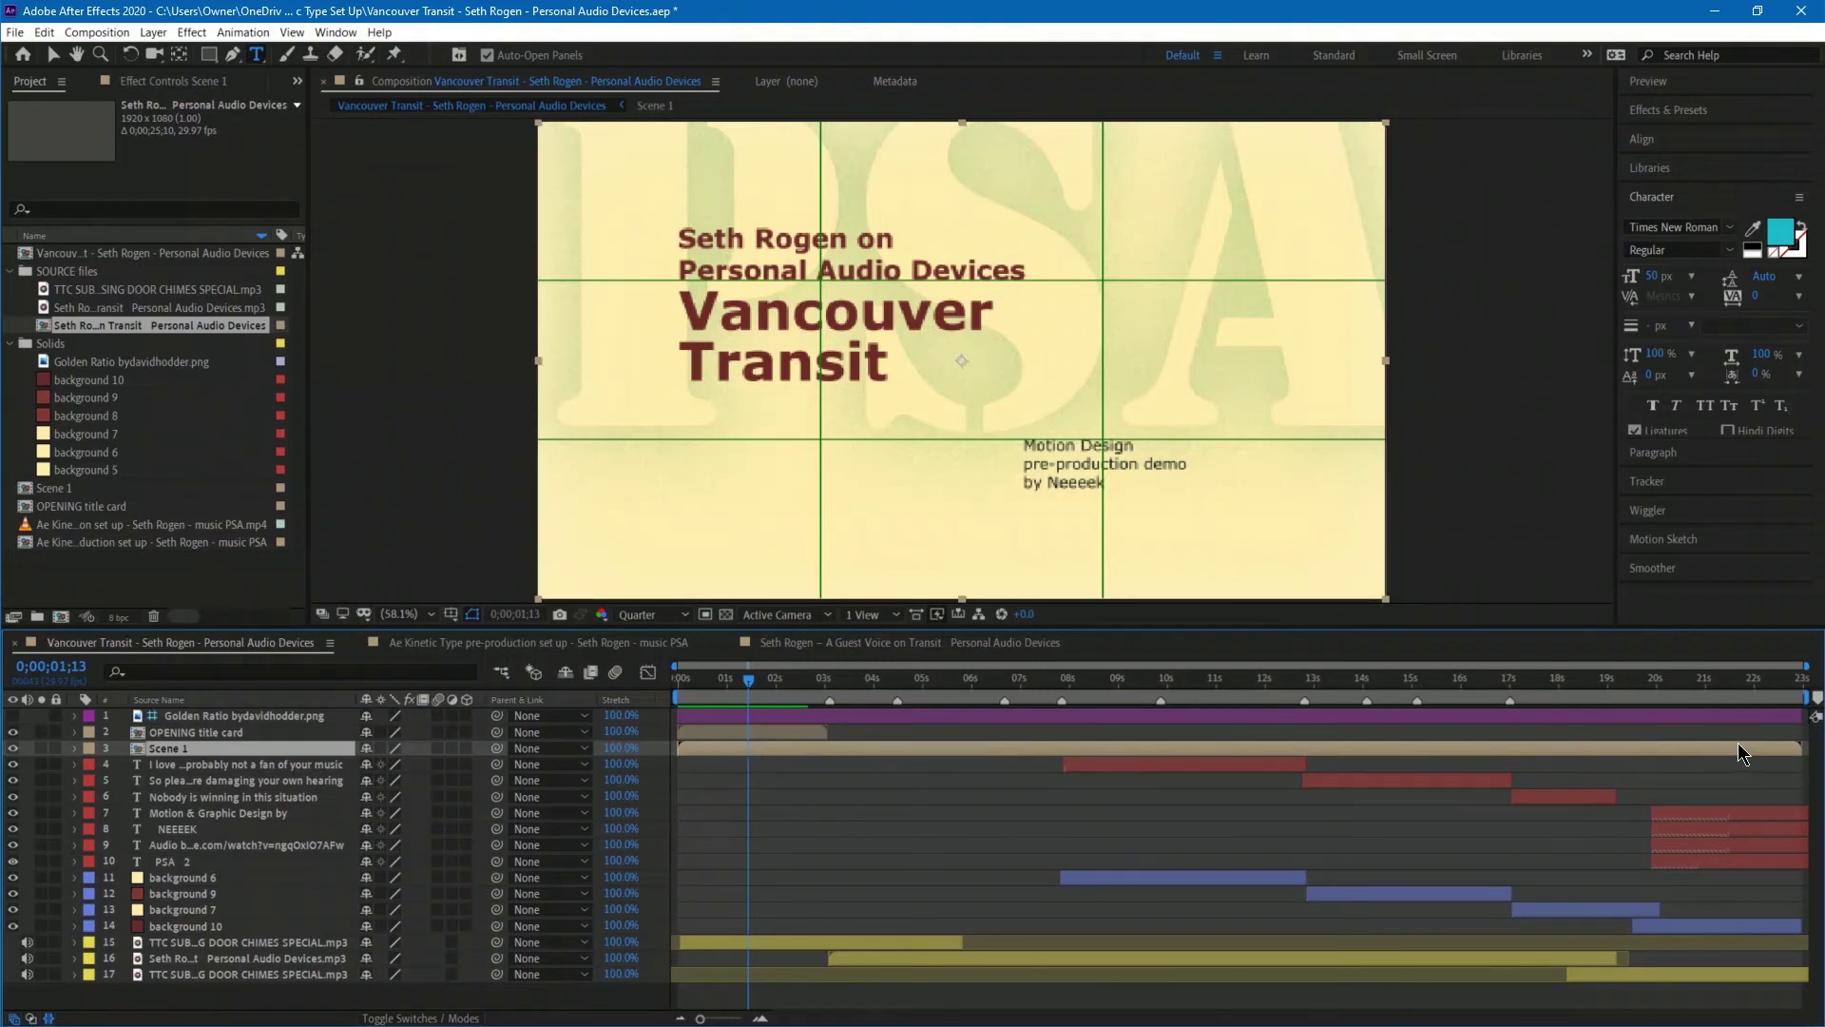
Open the Scene 1 composition and set its work area from 0;00;02;29 to 0;00;07;24 around the two layers.
drag(800, 679, 820, 671)
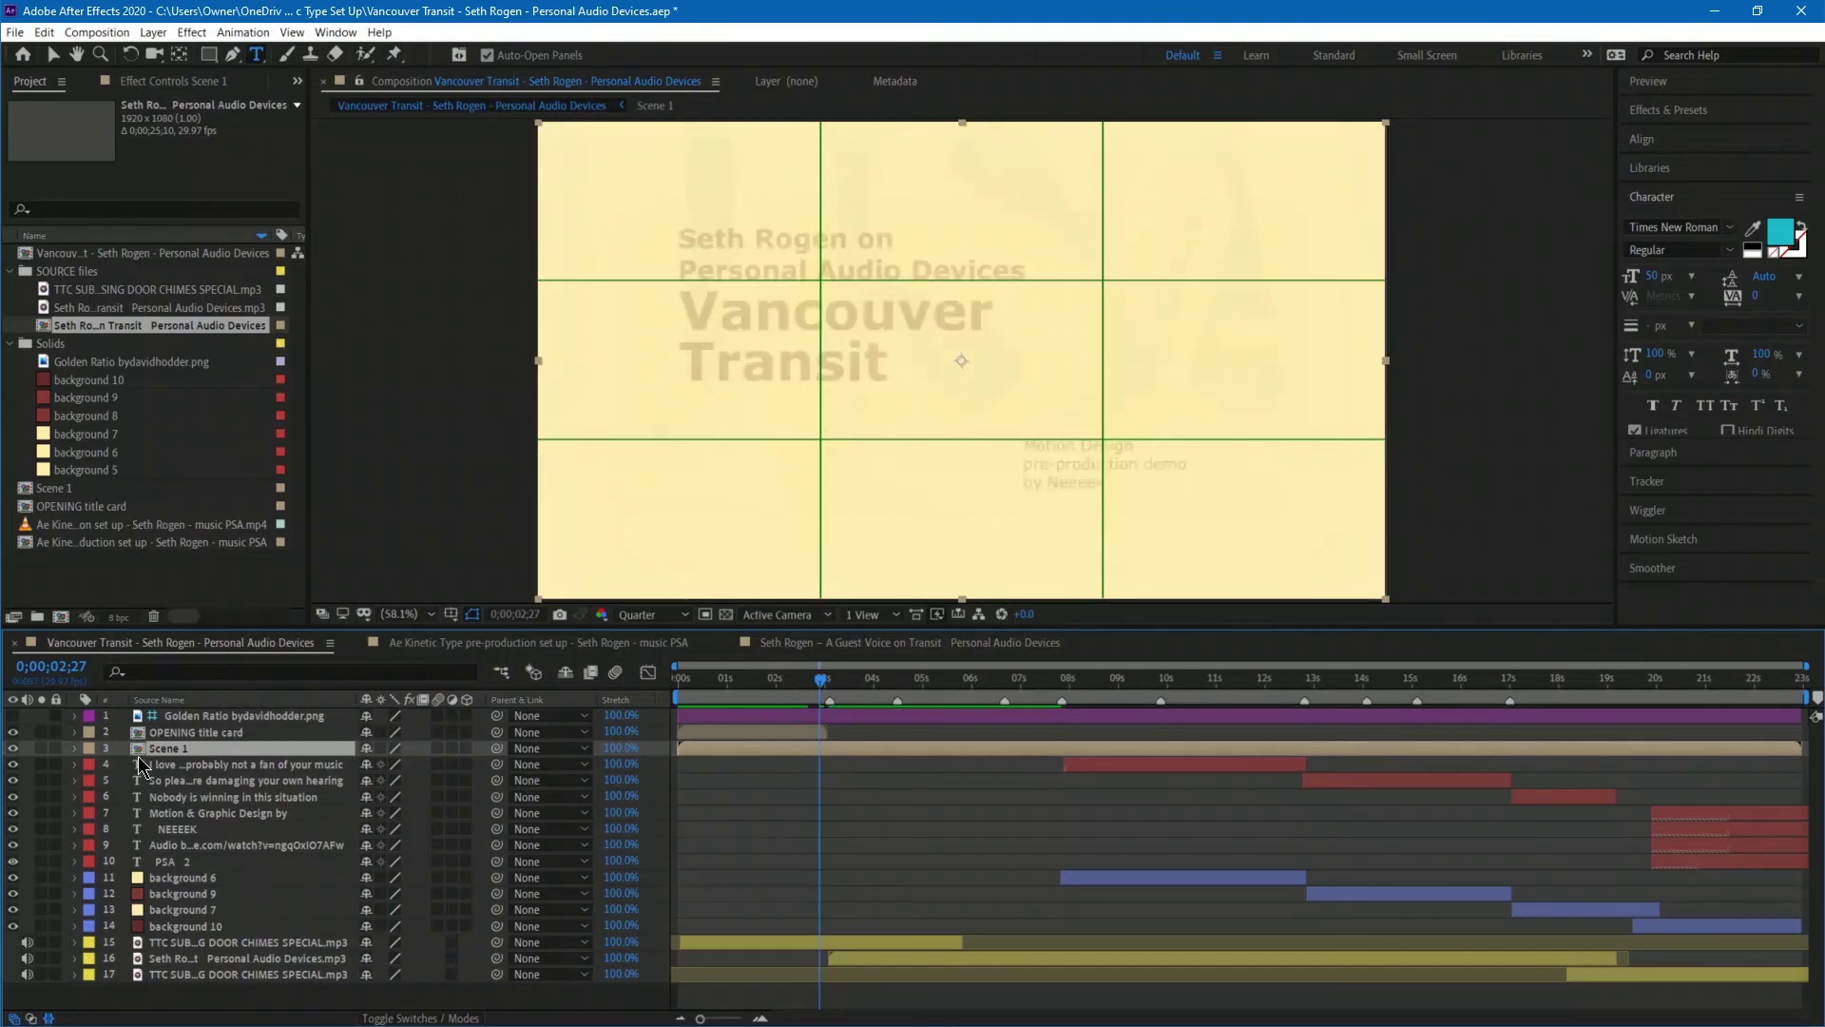
double_click(138, 751)
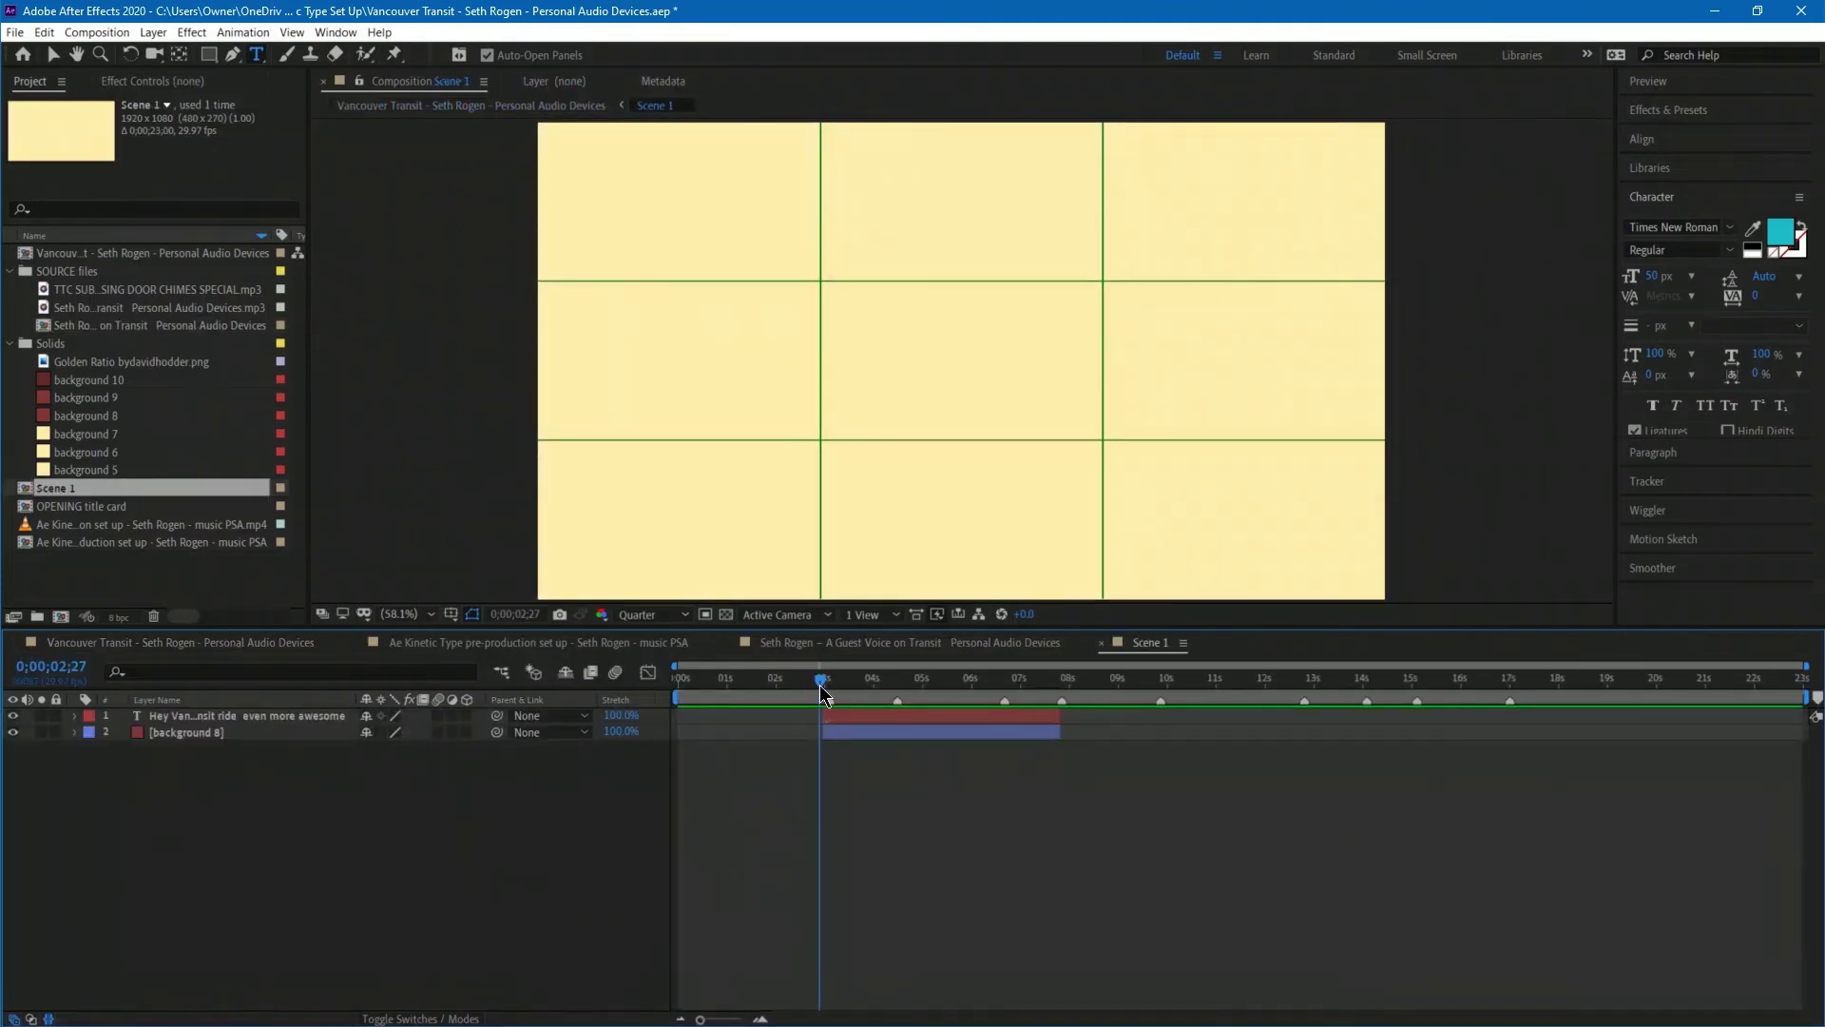
mouse_move(822, 679)
mouse_down()
mouse_move(841, 682)
mouse_move(821, 683)
mouse_up()
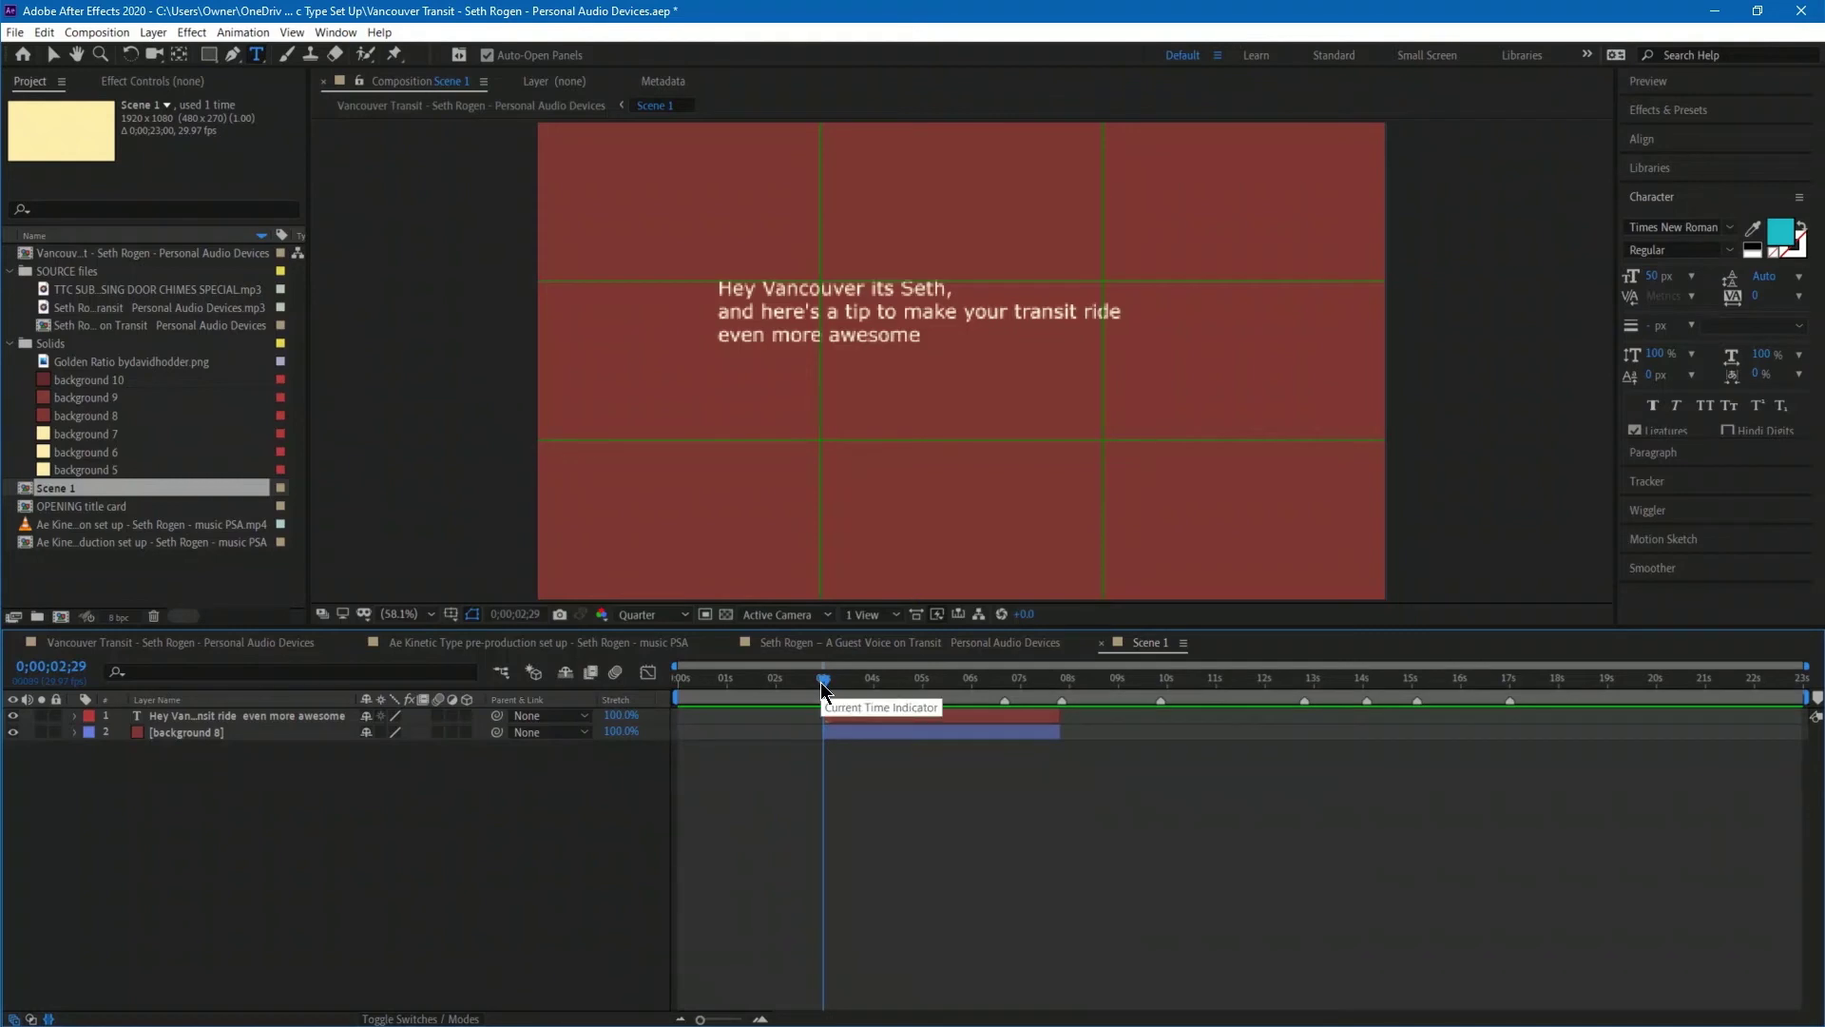
key(b)
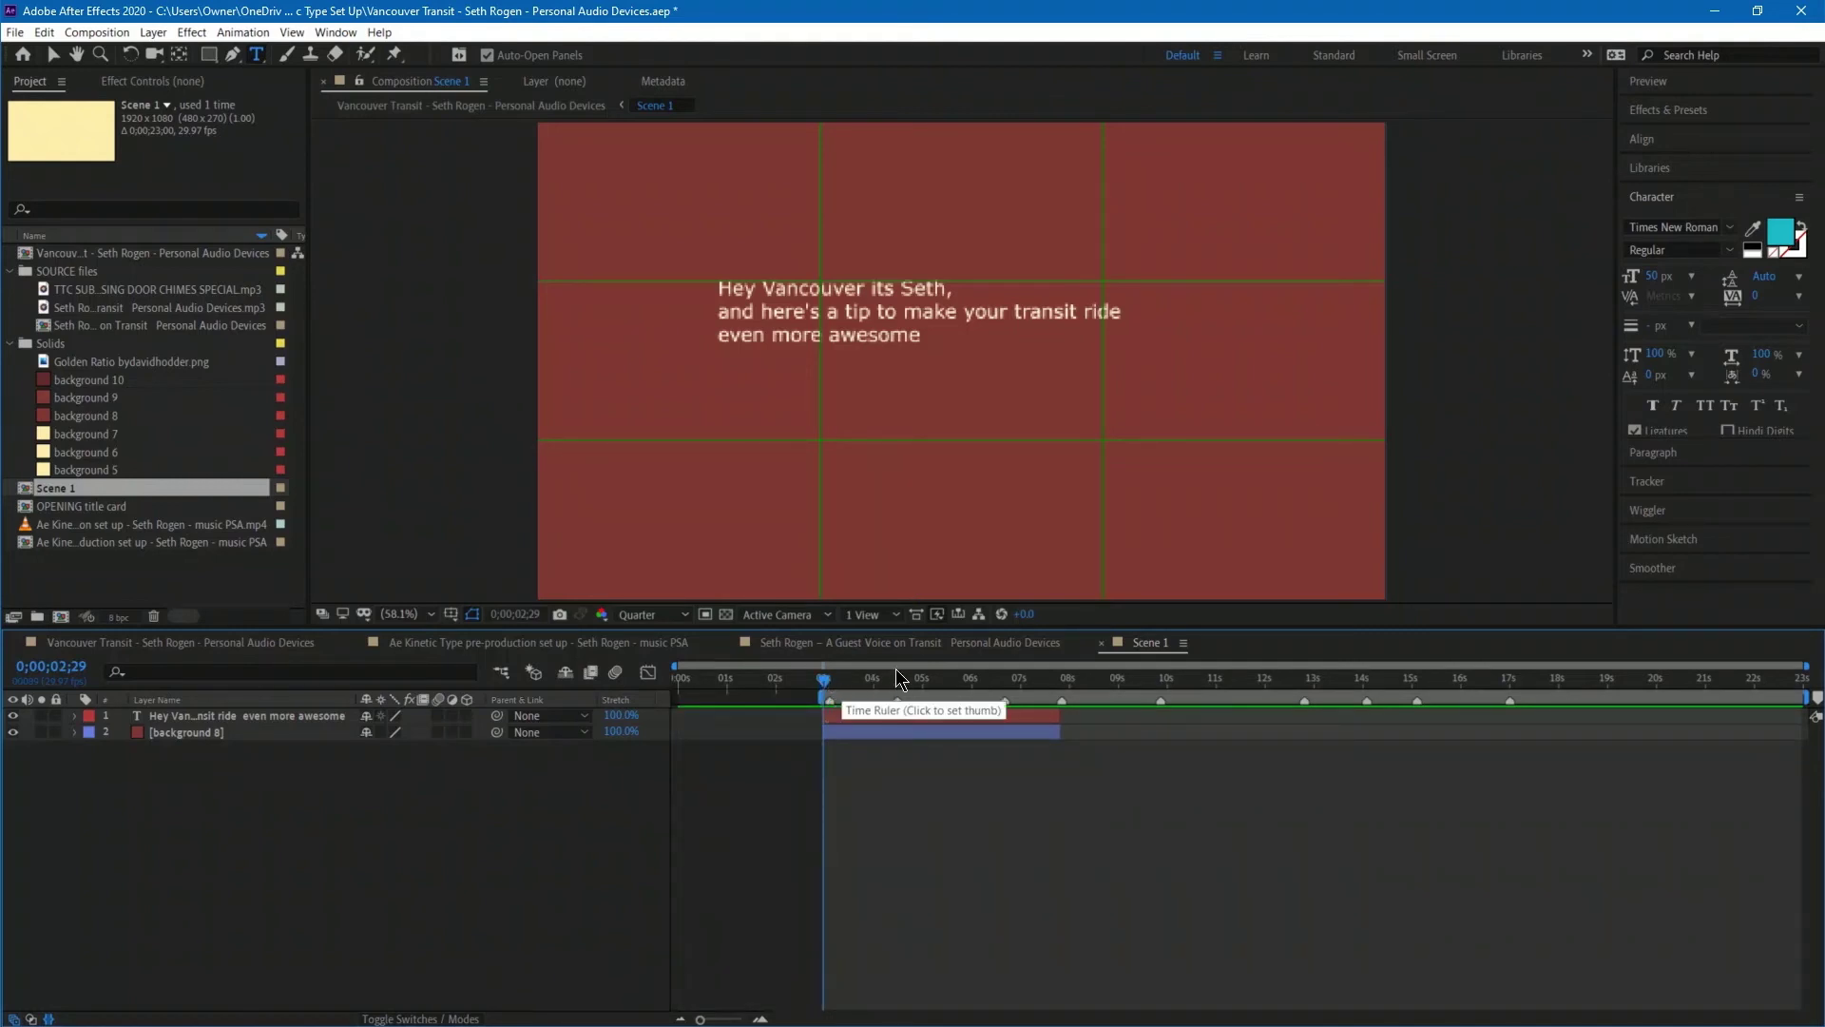
drag(998, 678, 1058, 678)
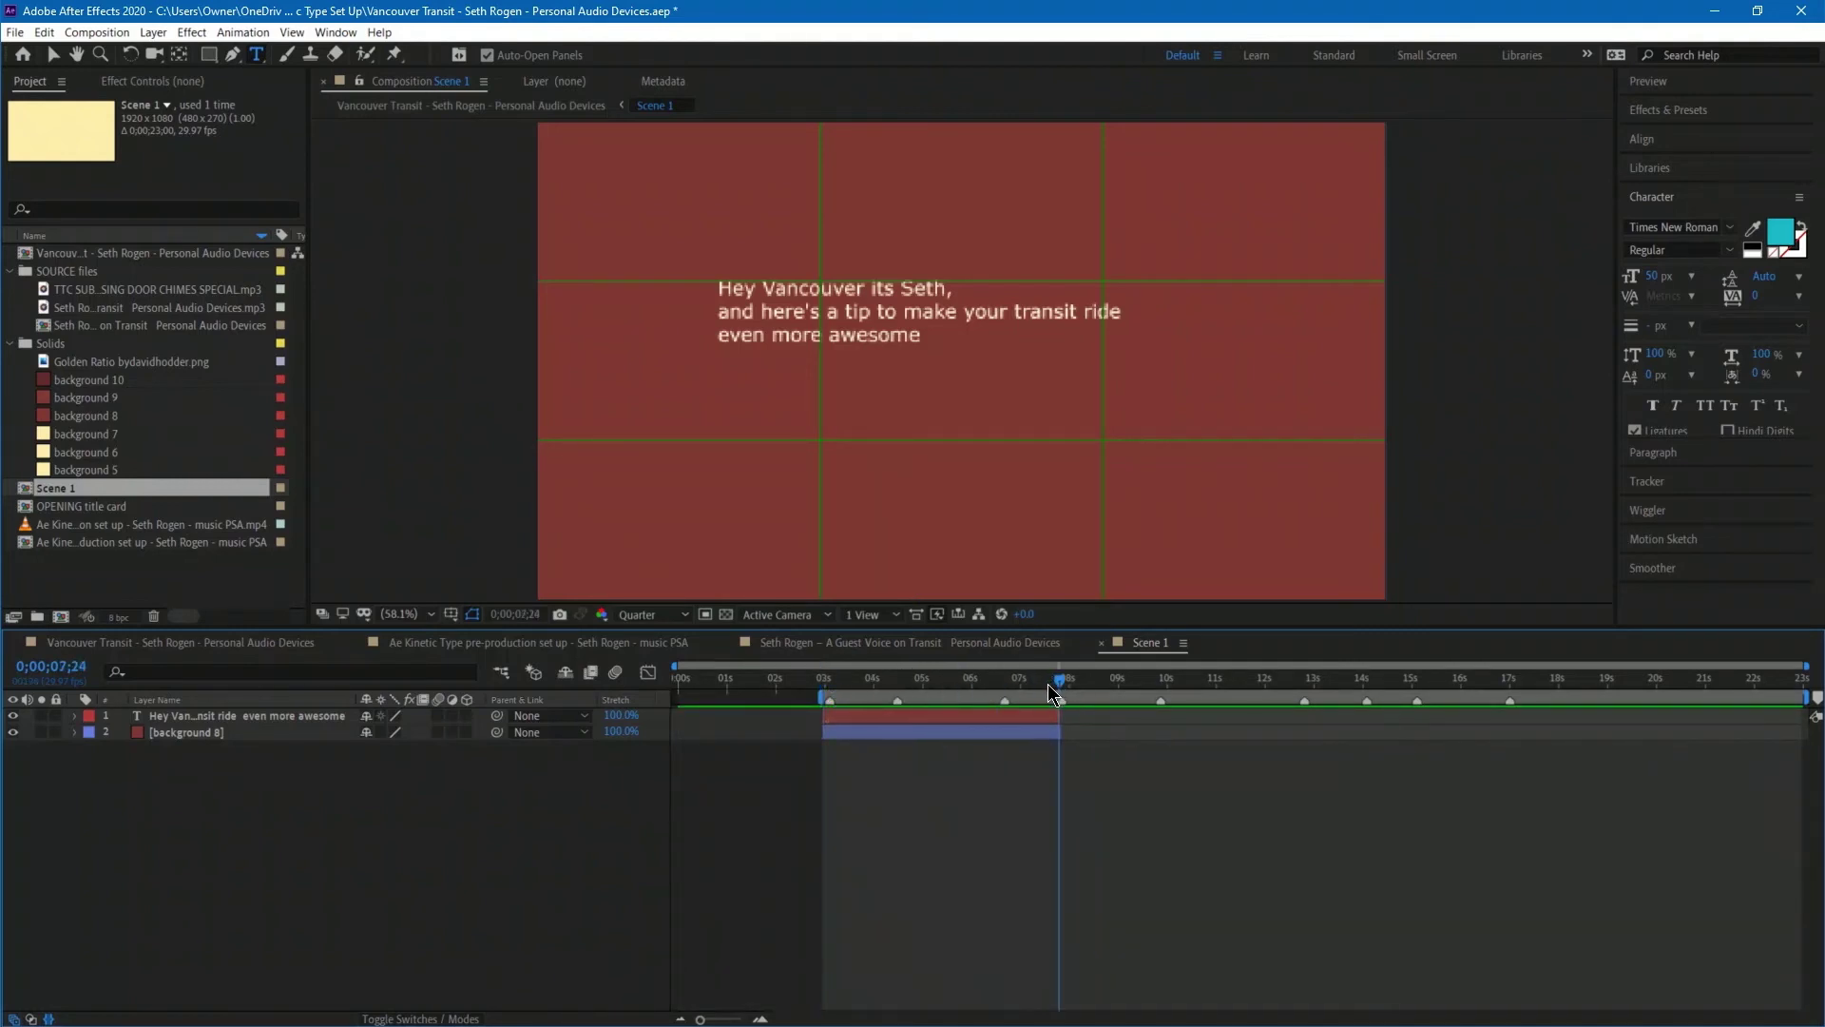
key(n)
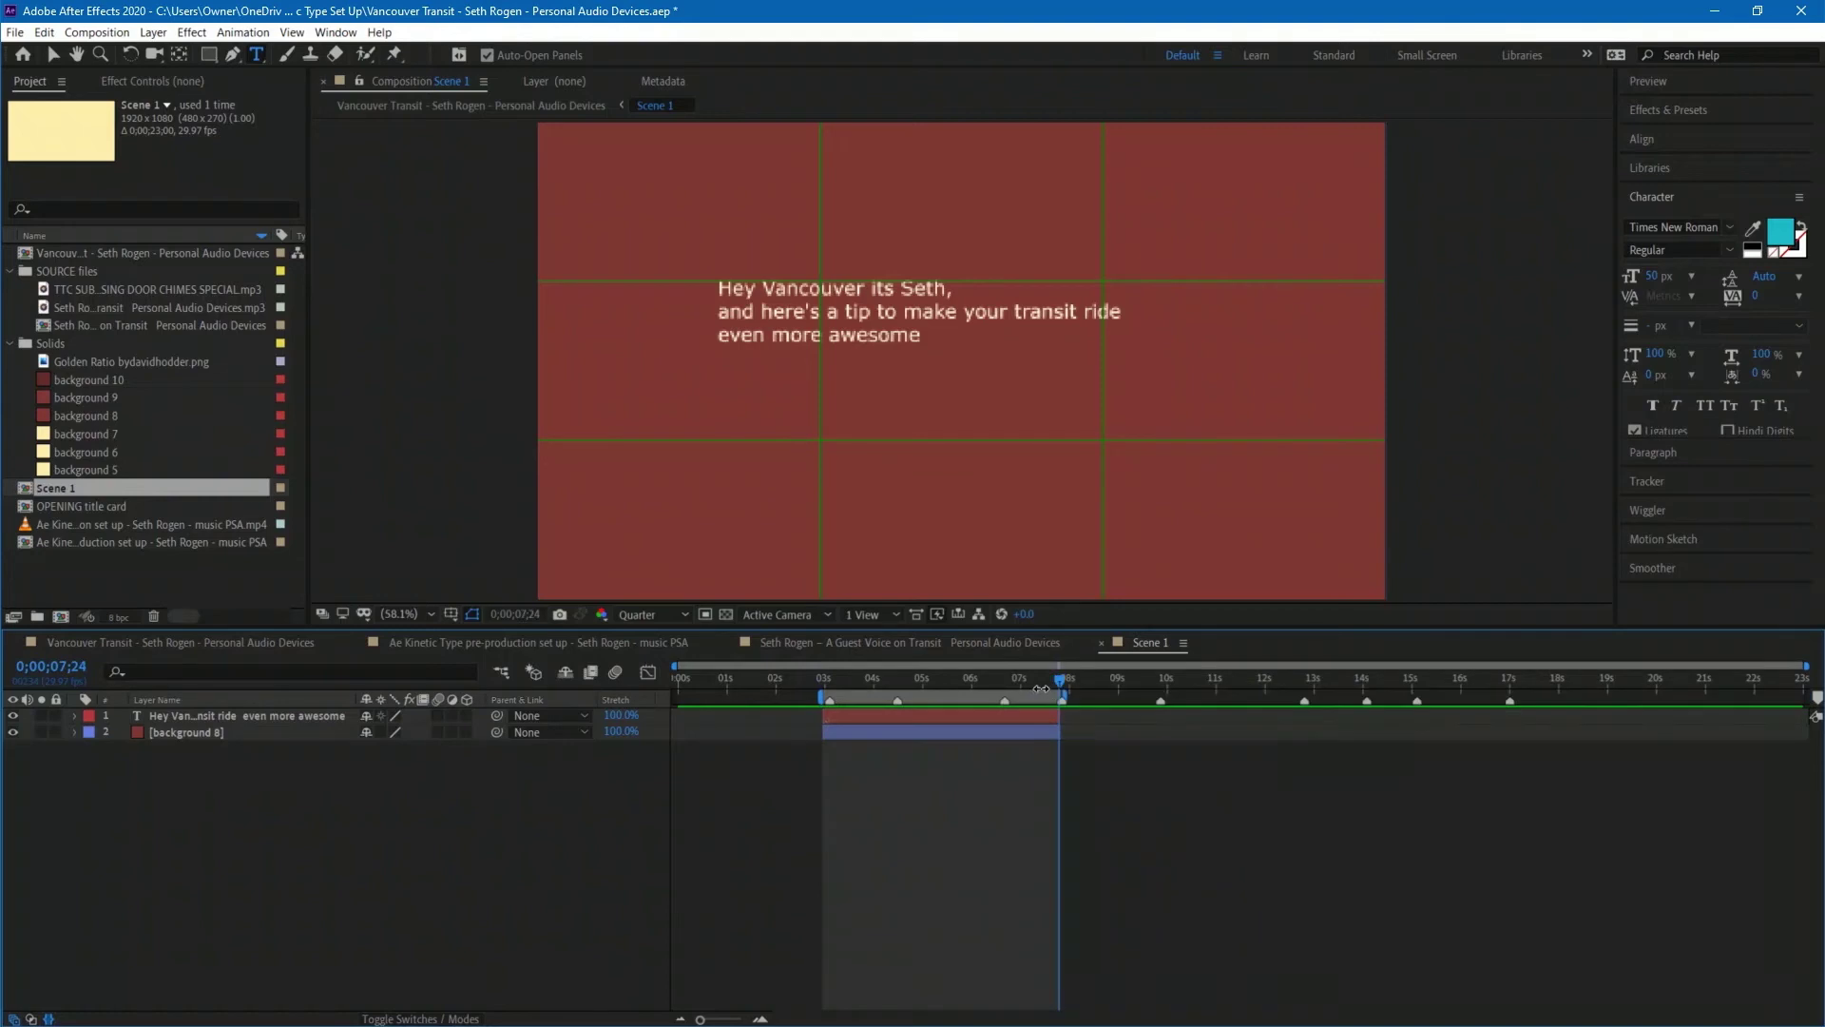
Trim Scene 1 to its work area and shift its layer in the main composition to start where the opening title card ends.
right_click(956, 694)
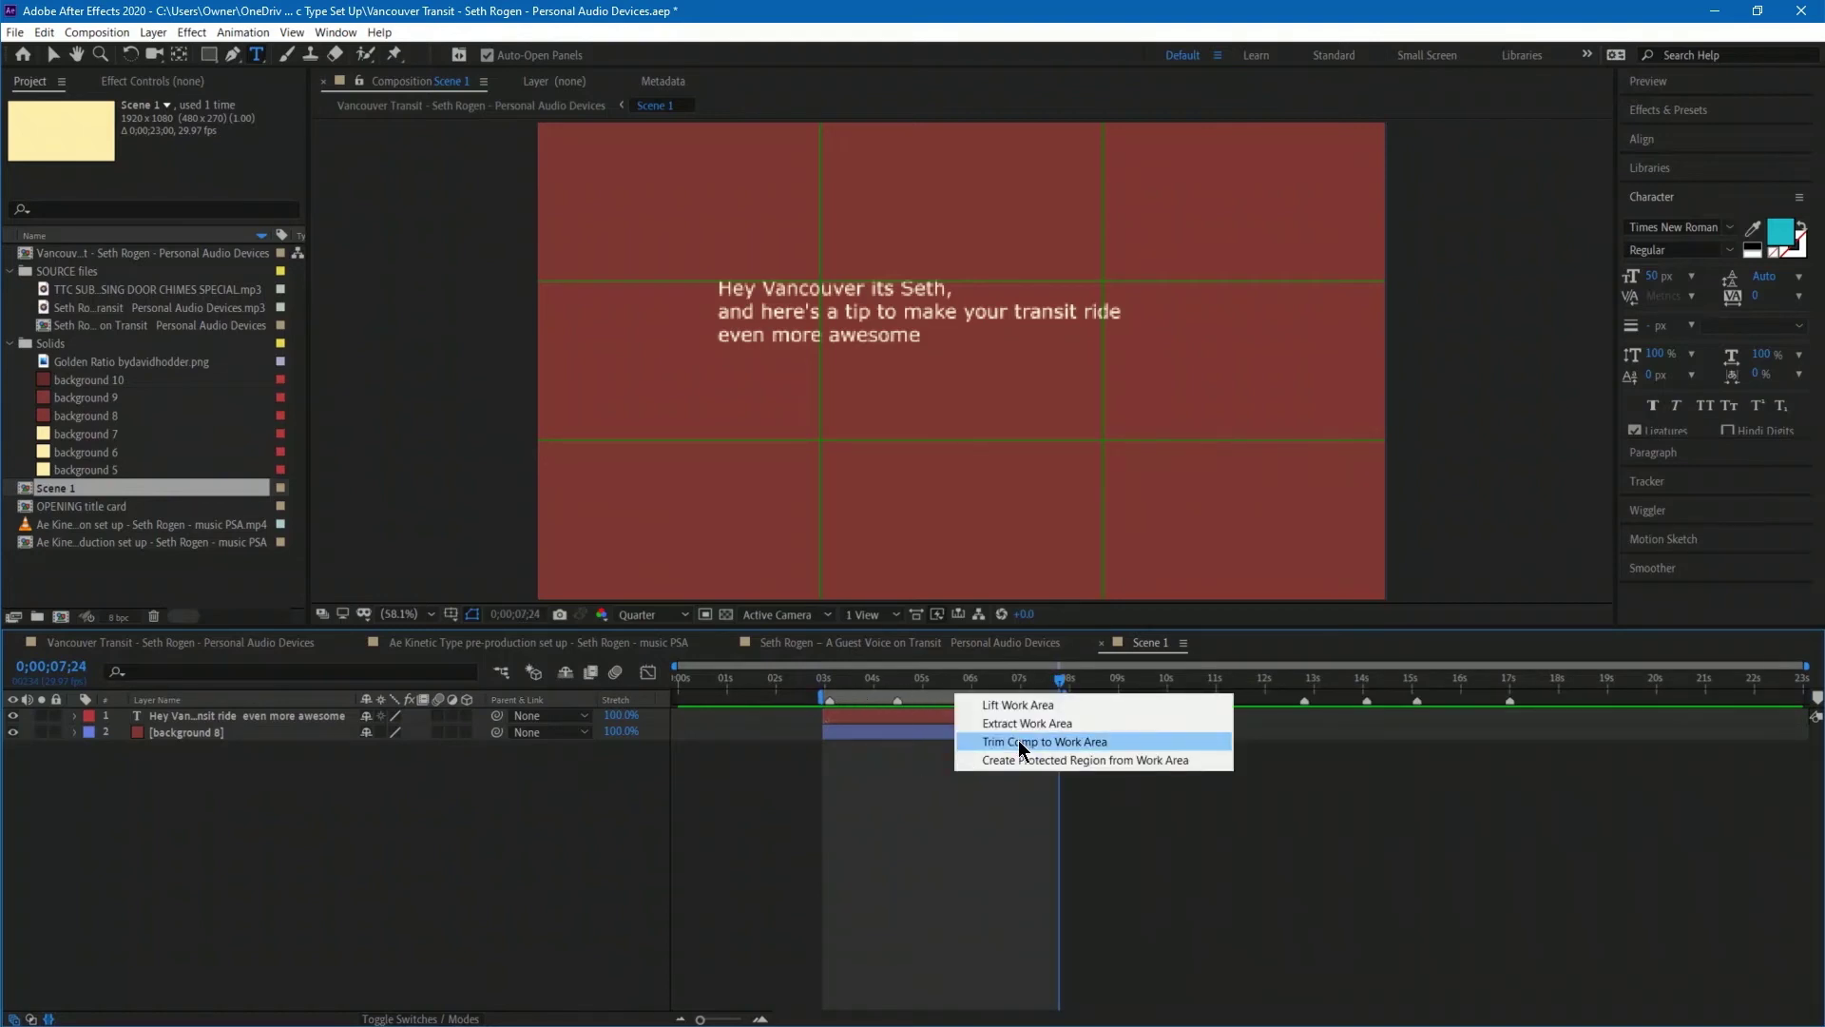
click(1116, 743)
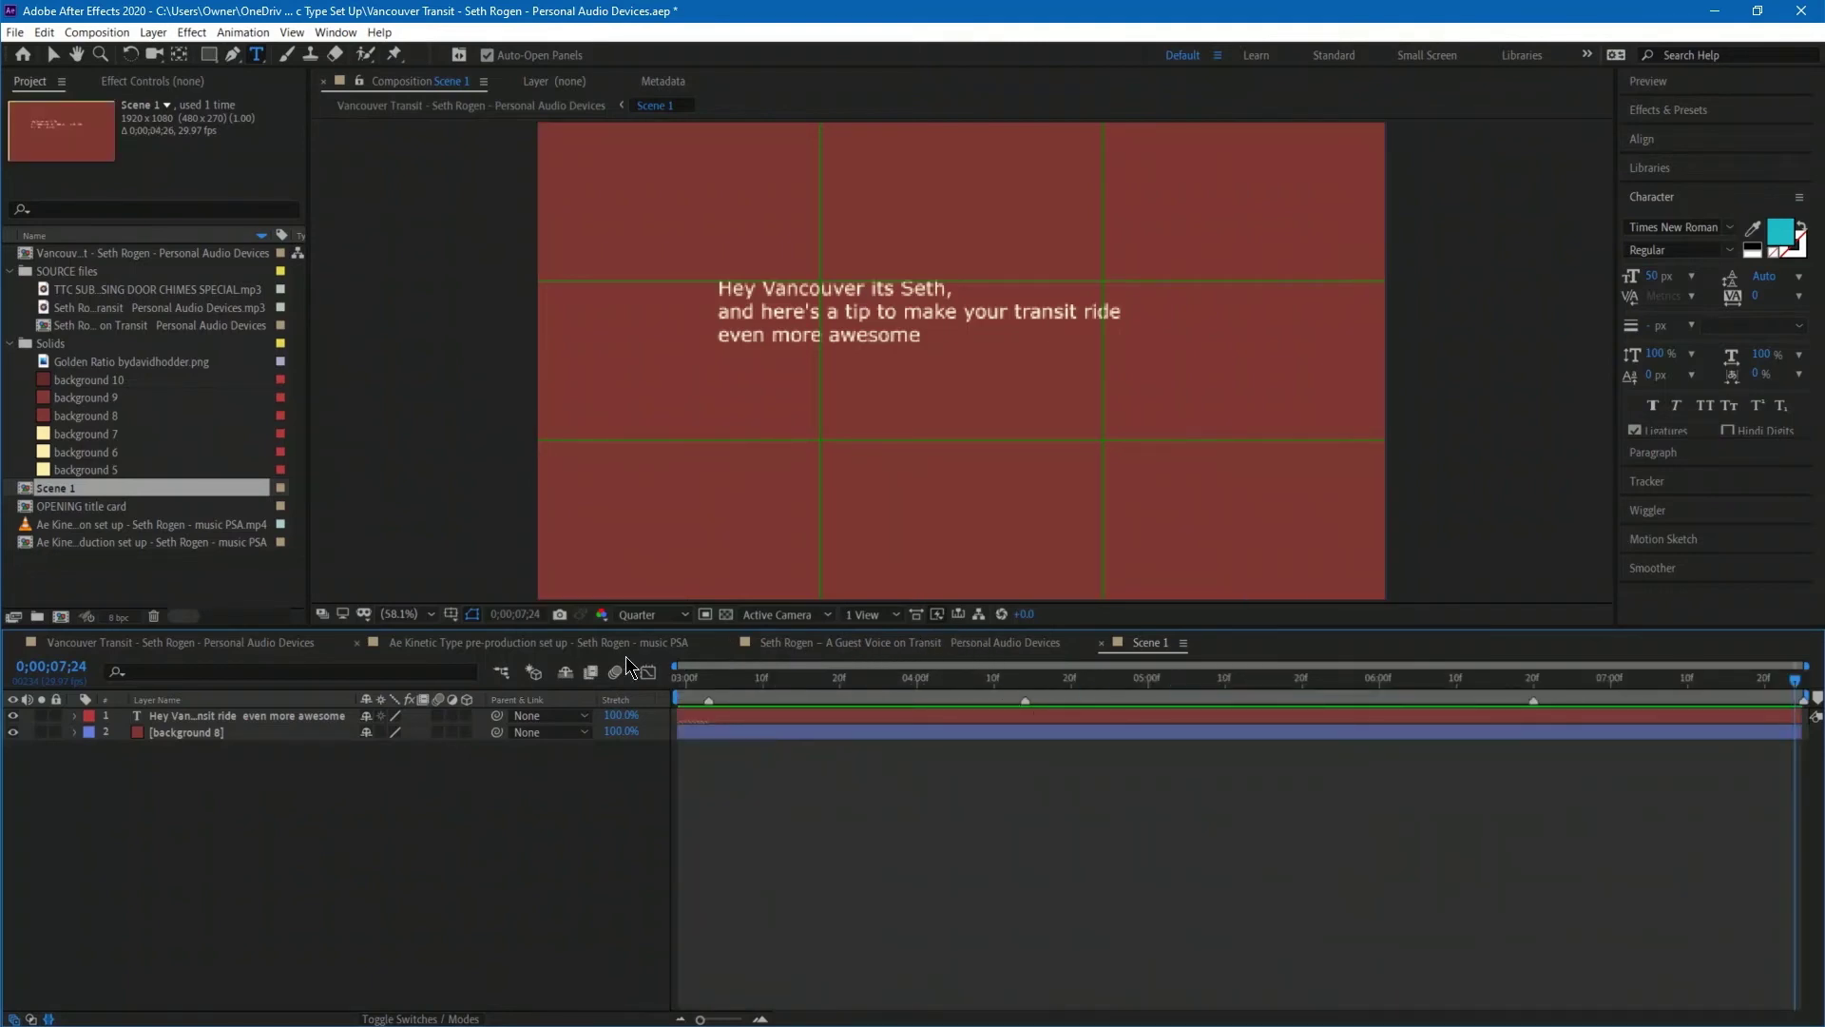
click(277, 645)
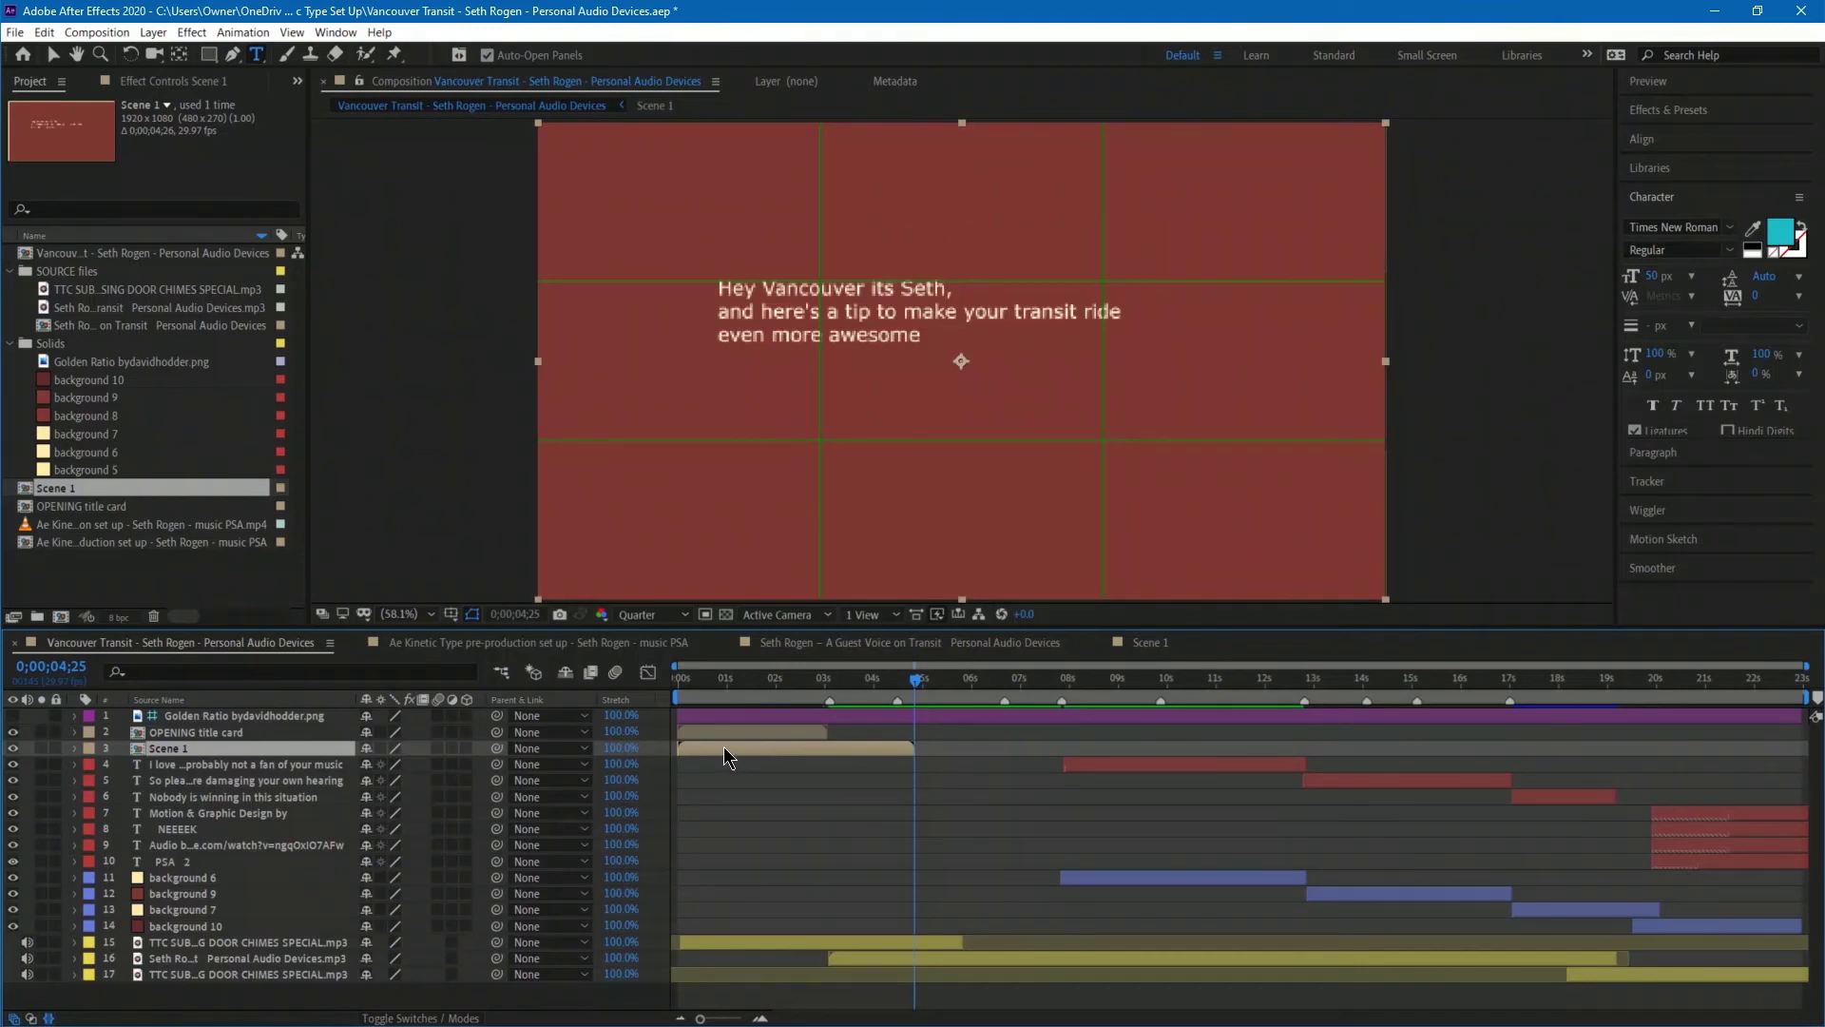
drag(692, 747, 852, 740)
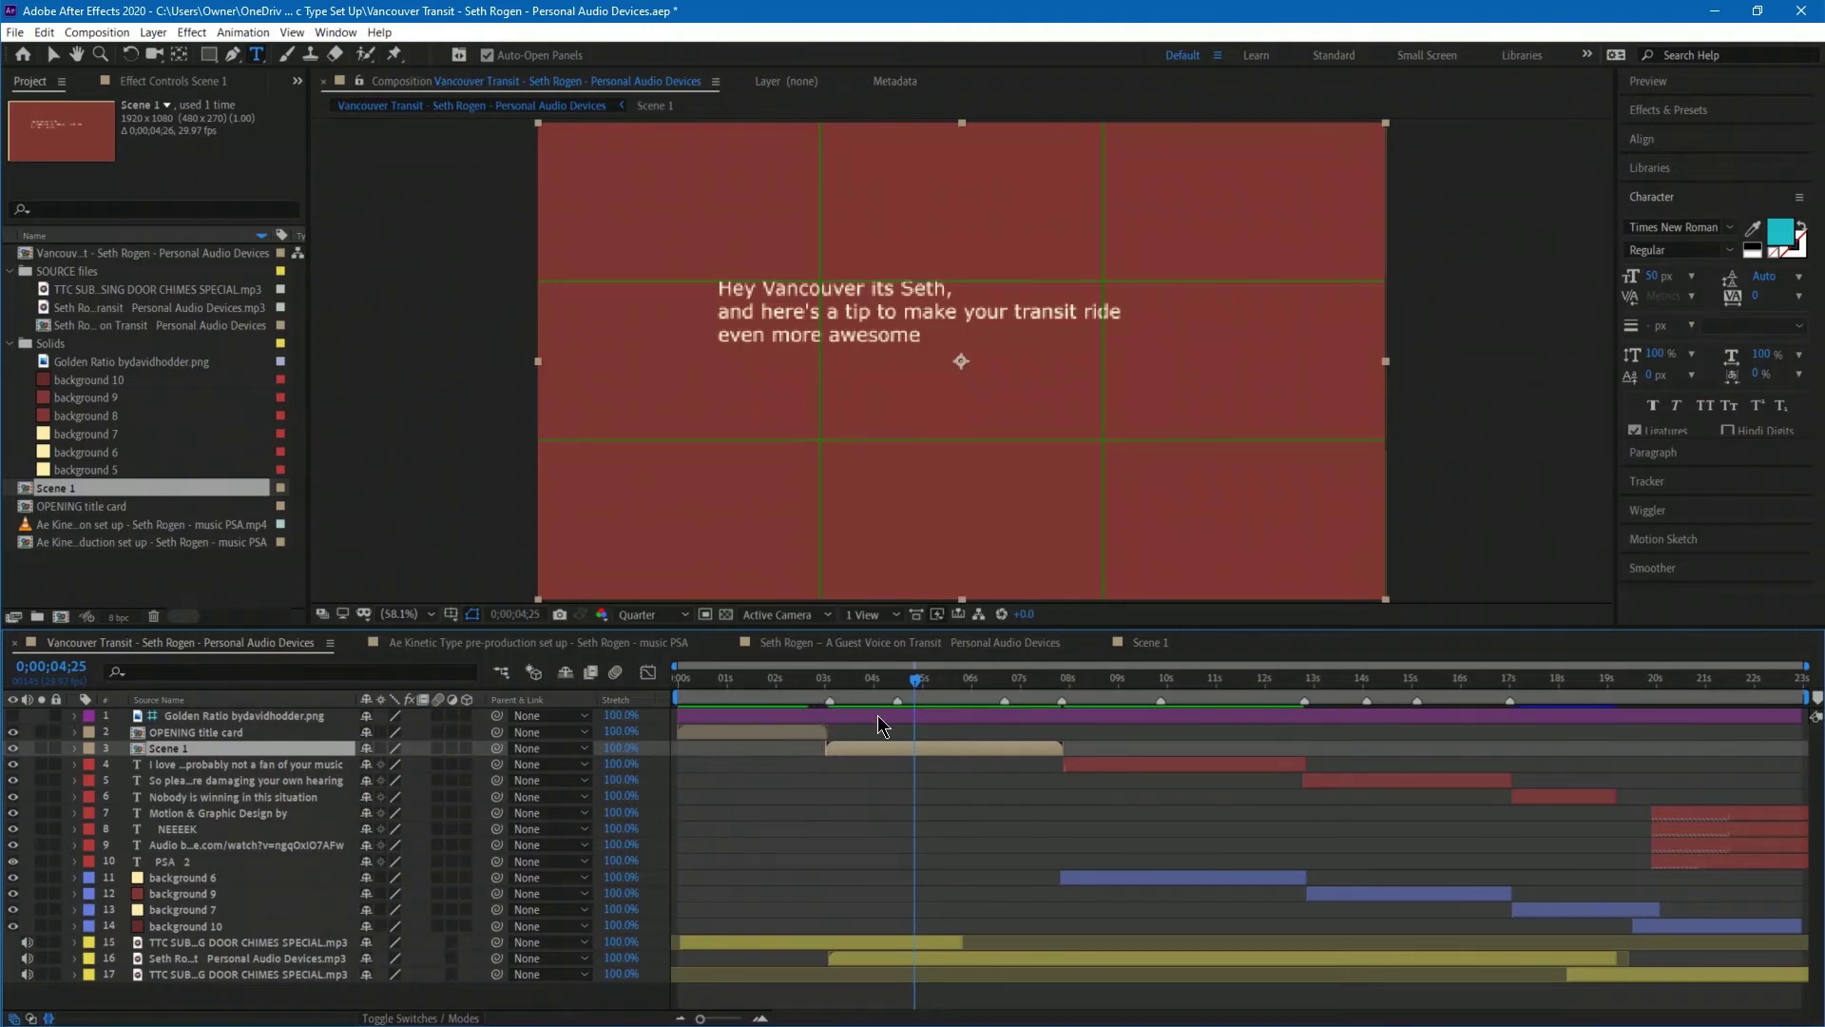
Pre-compose the "I love music" text layer with background 6 as "Scene 2", adjusting the duration to the selected layers' time span.
click(1094, 679)
click(1086, 763)
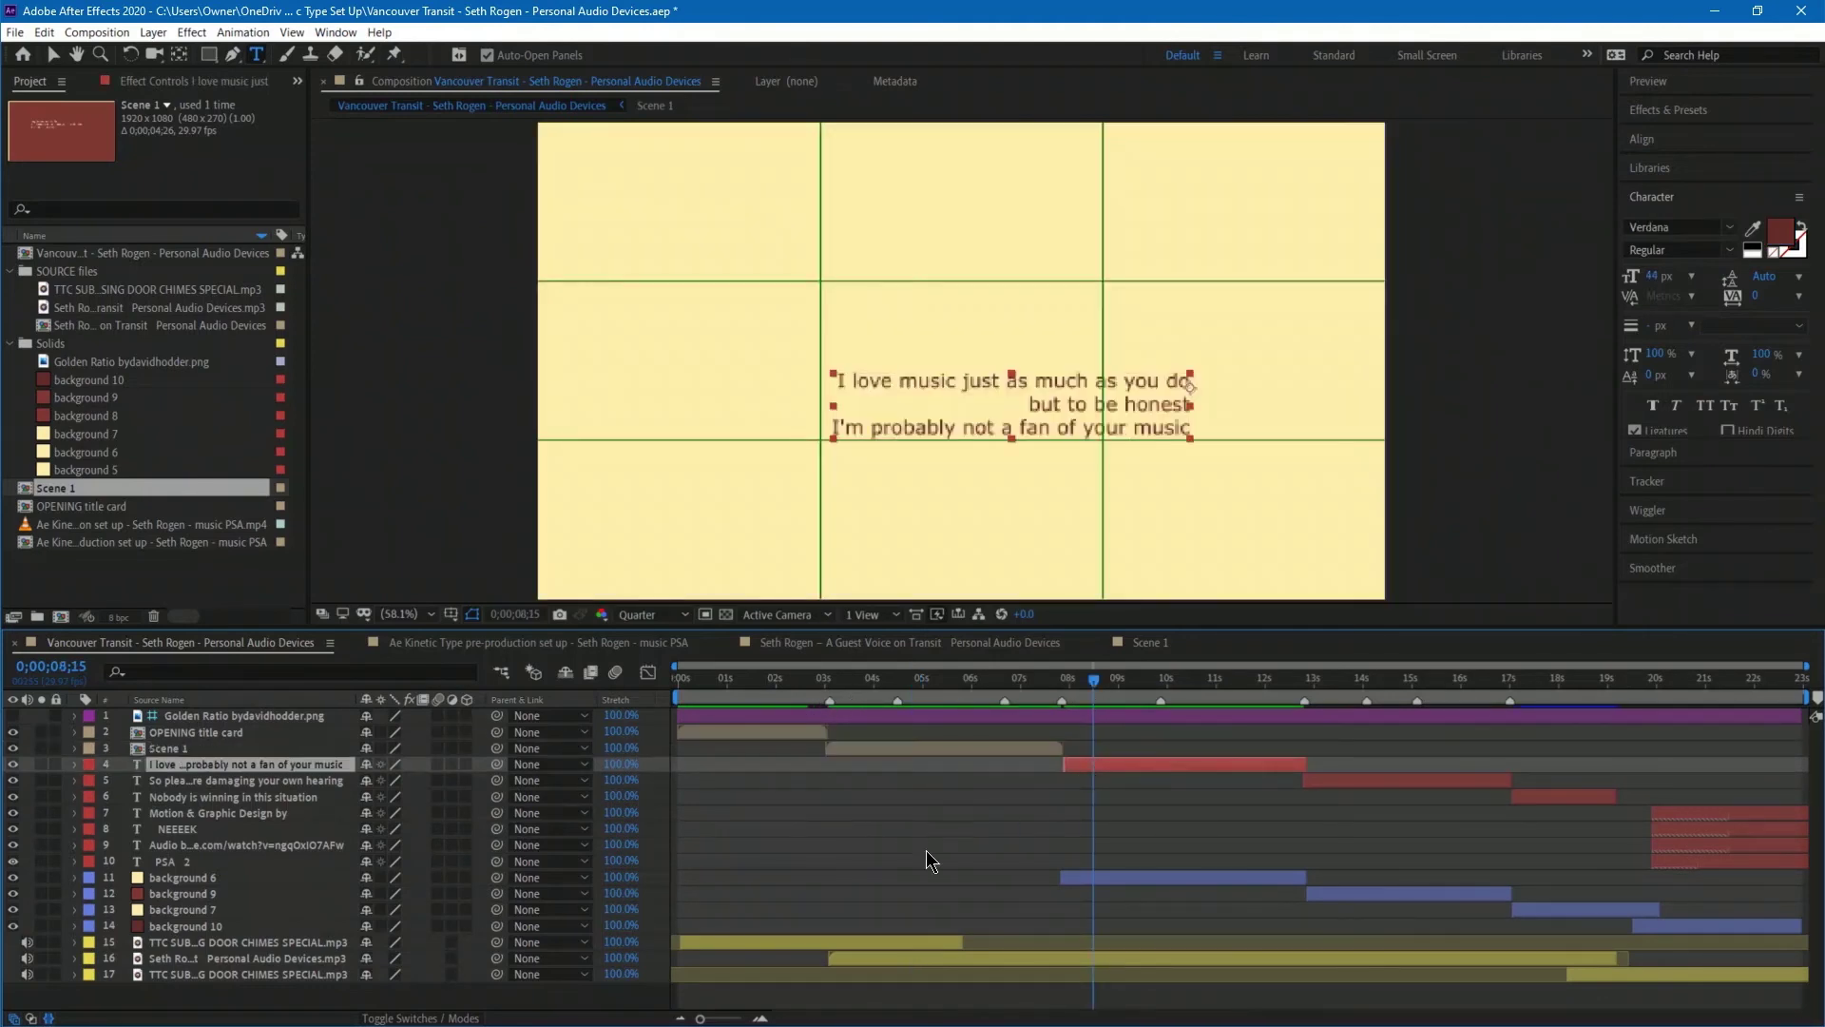
shift+click(186, 878)
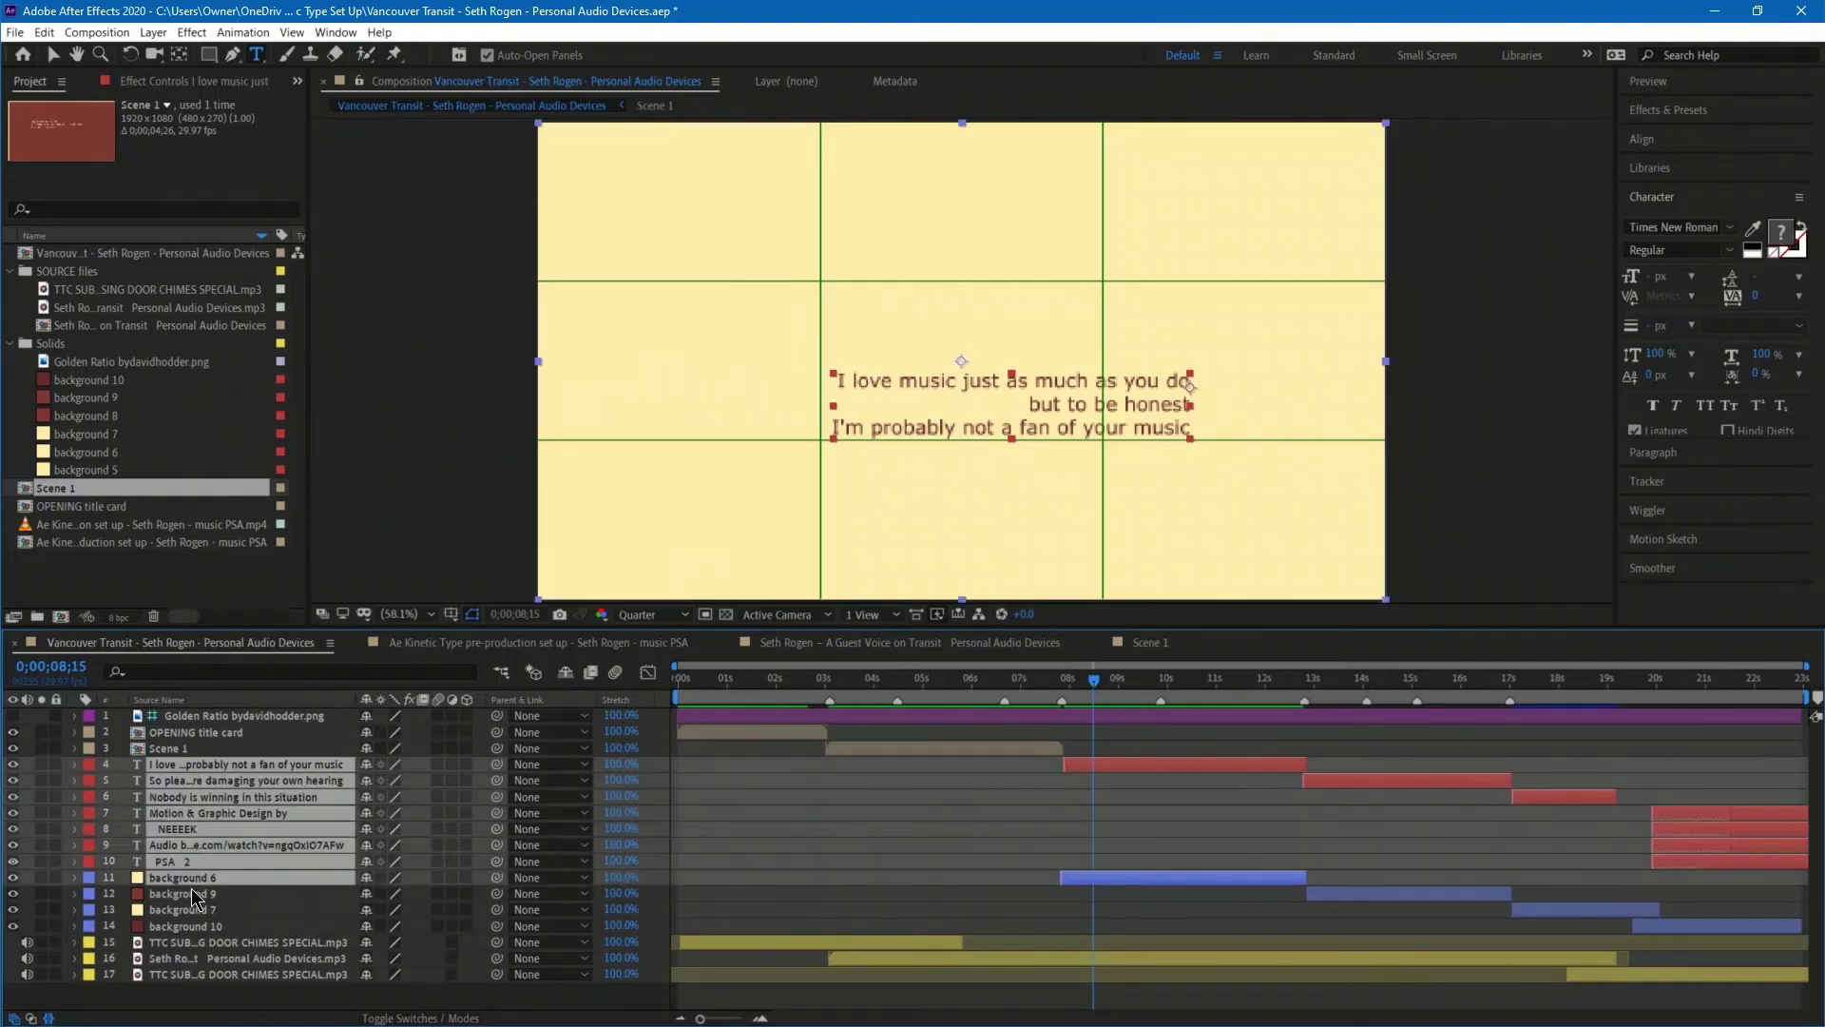
click(193, 880)
ctrl+click(187, 766)
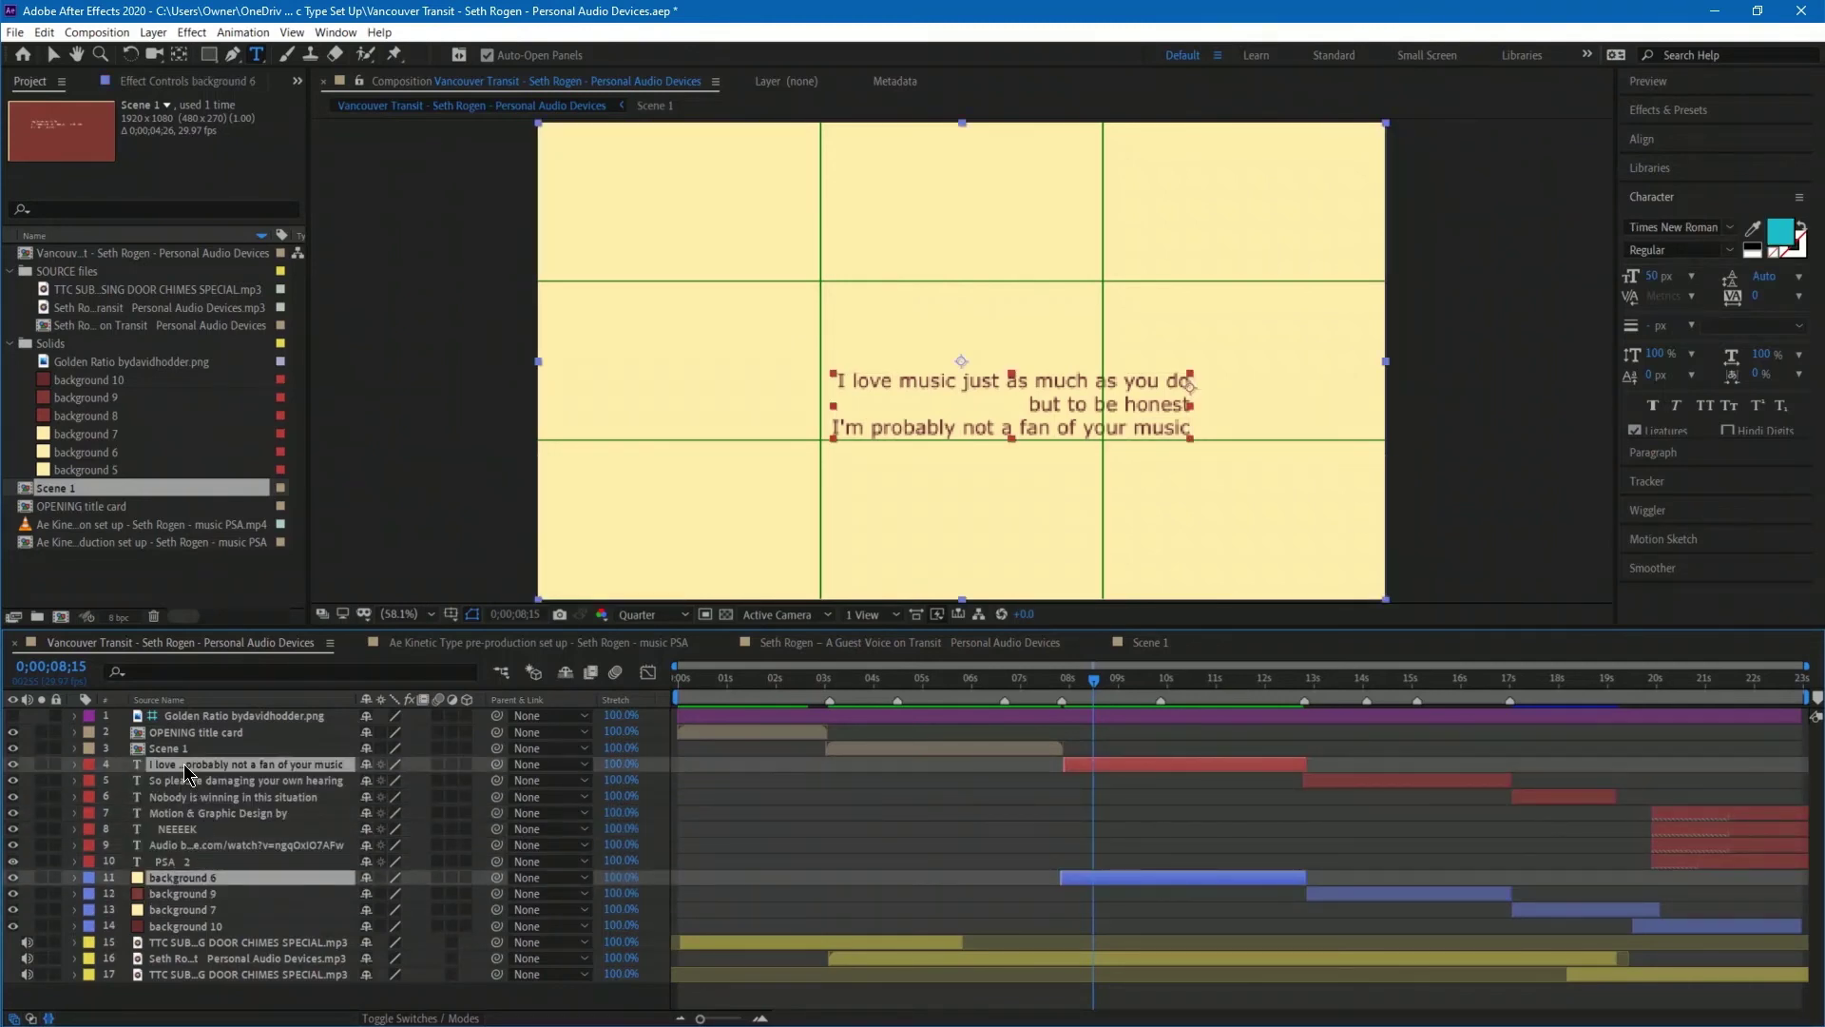
right_click(1182, 776)
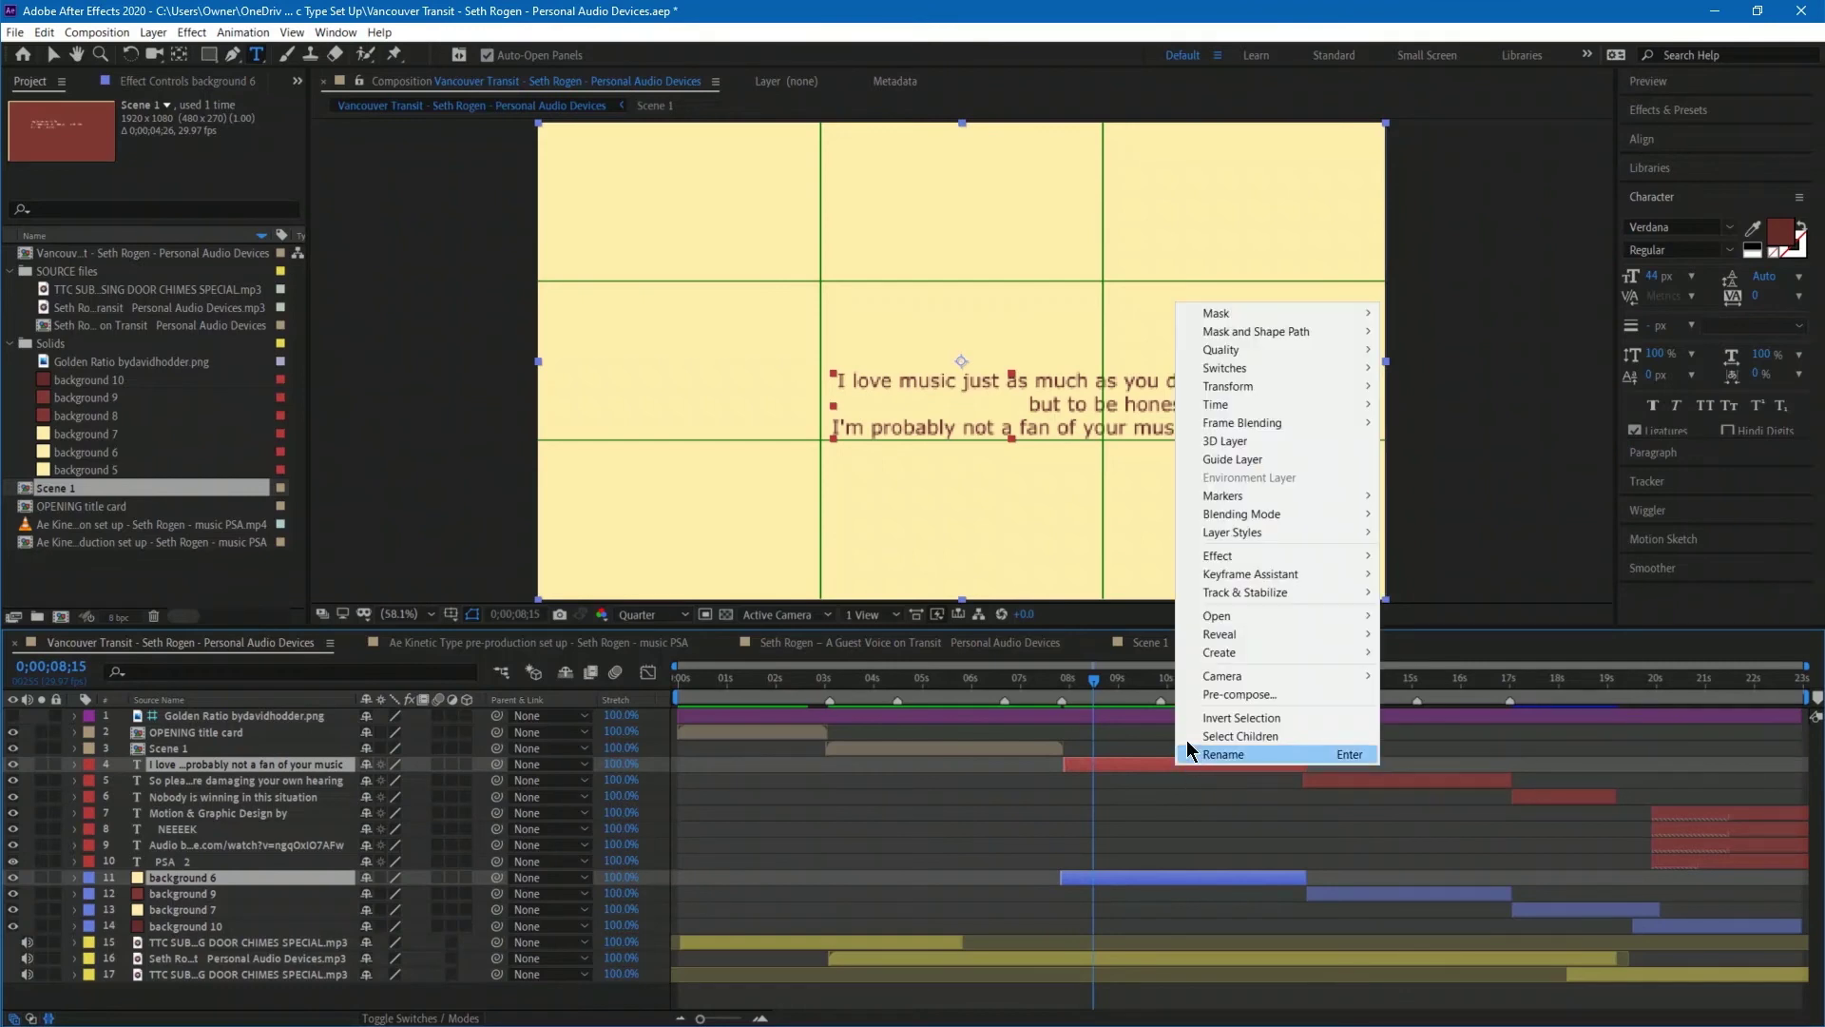
mouse_move(1285, 662)
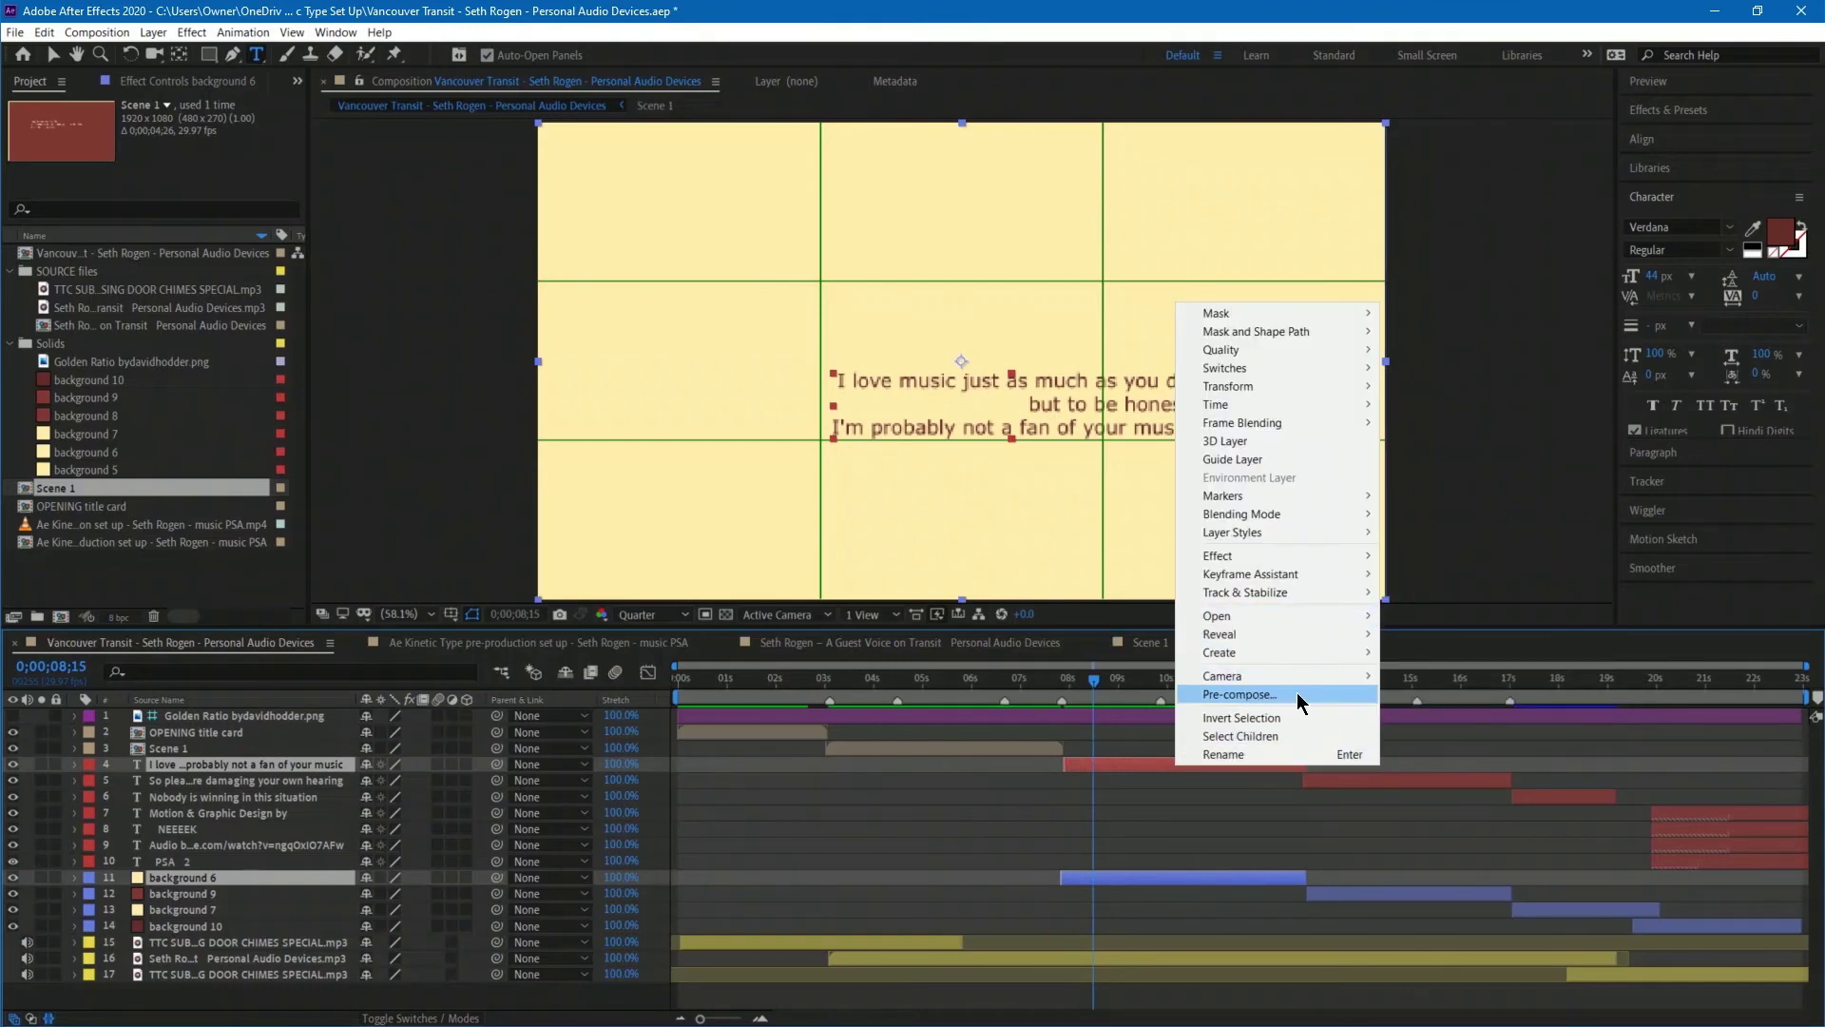
click(1267, 695)
click(779, 479)
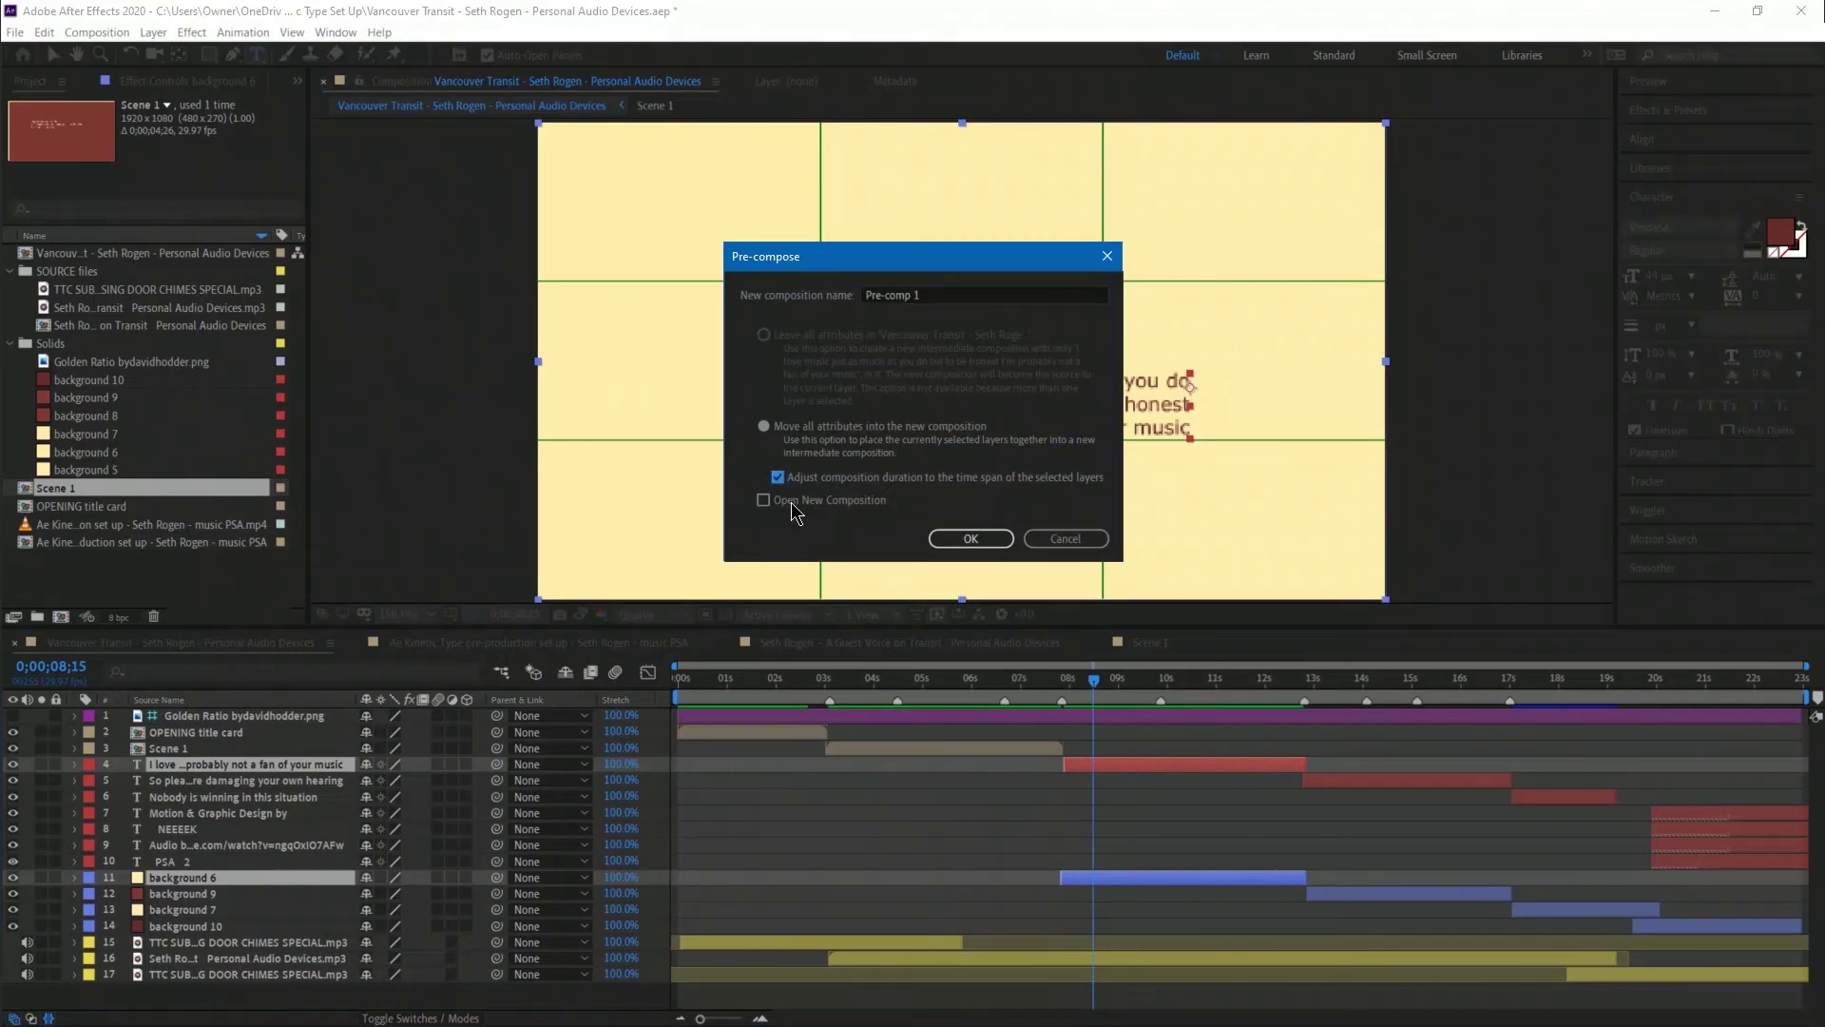
click(943, 297)
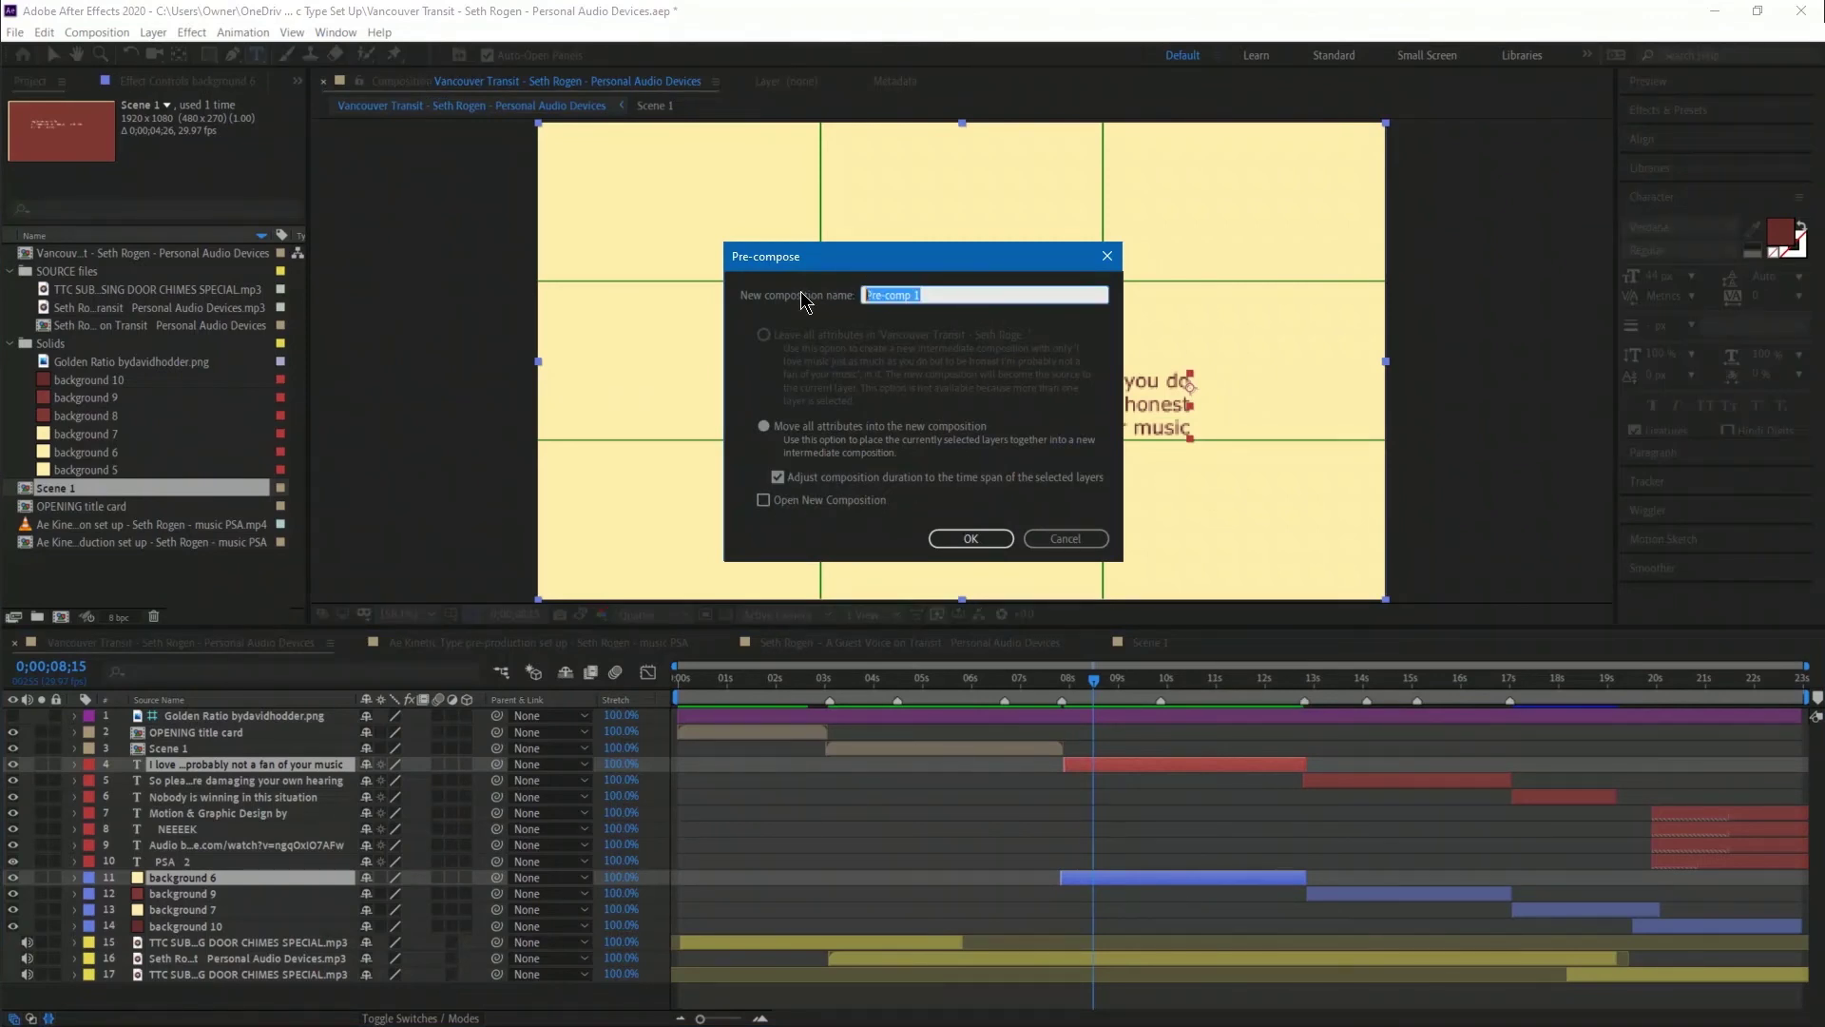
text(Scene 2)
click(971, 538)
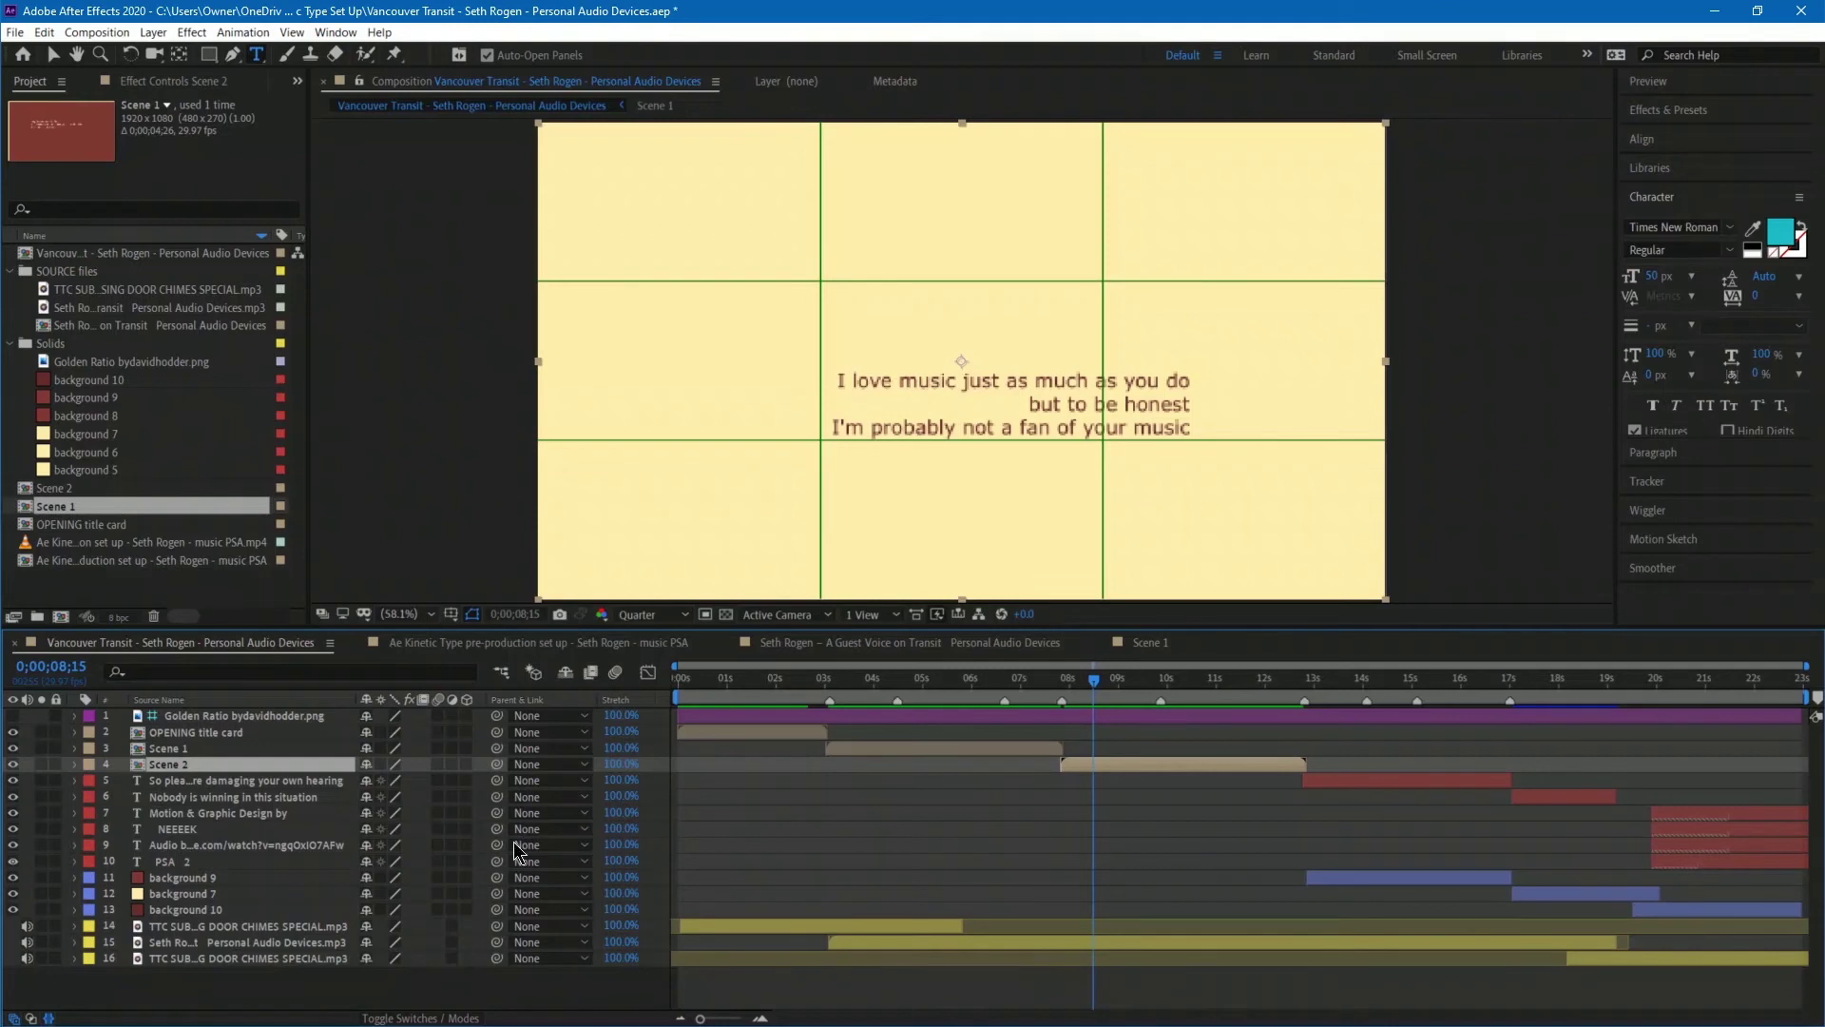
Copy the Seth Rogen voice audio layer into Scene 2, shift it earlier to cover the whole scene, and return to the main composition.
double_click(139, 766)
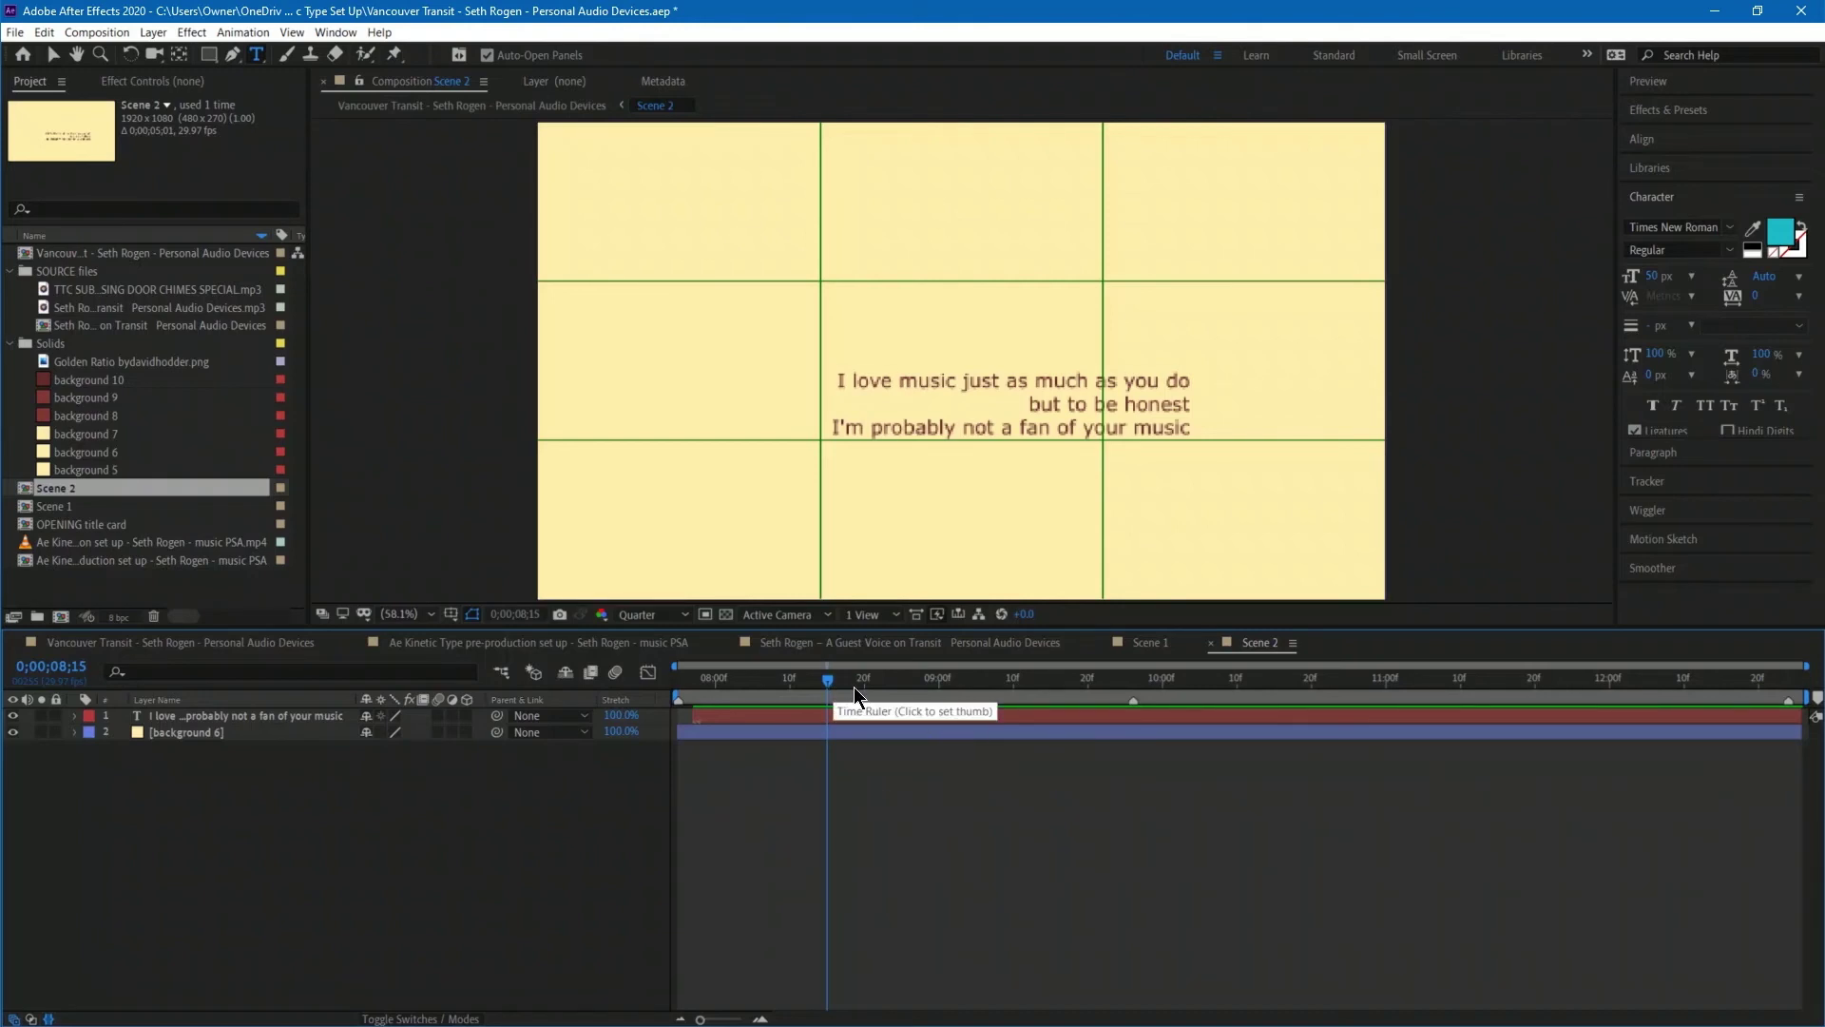
click(257, 648)
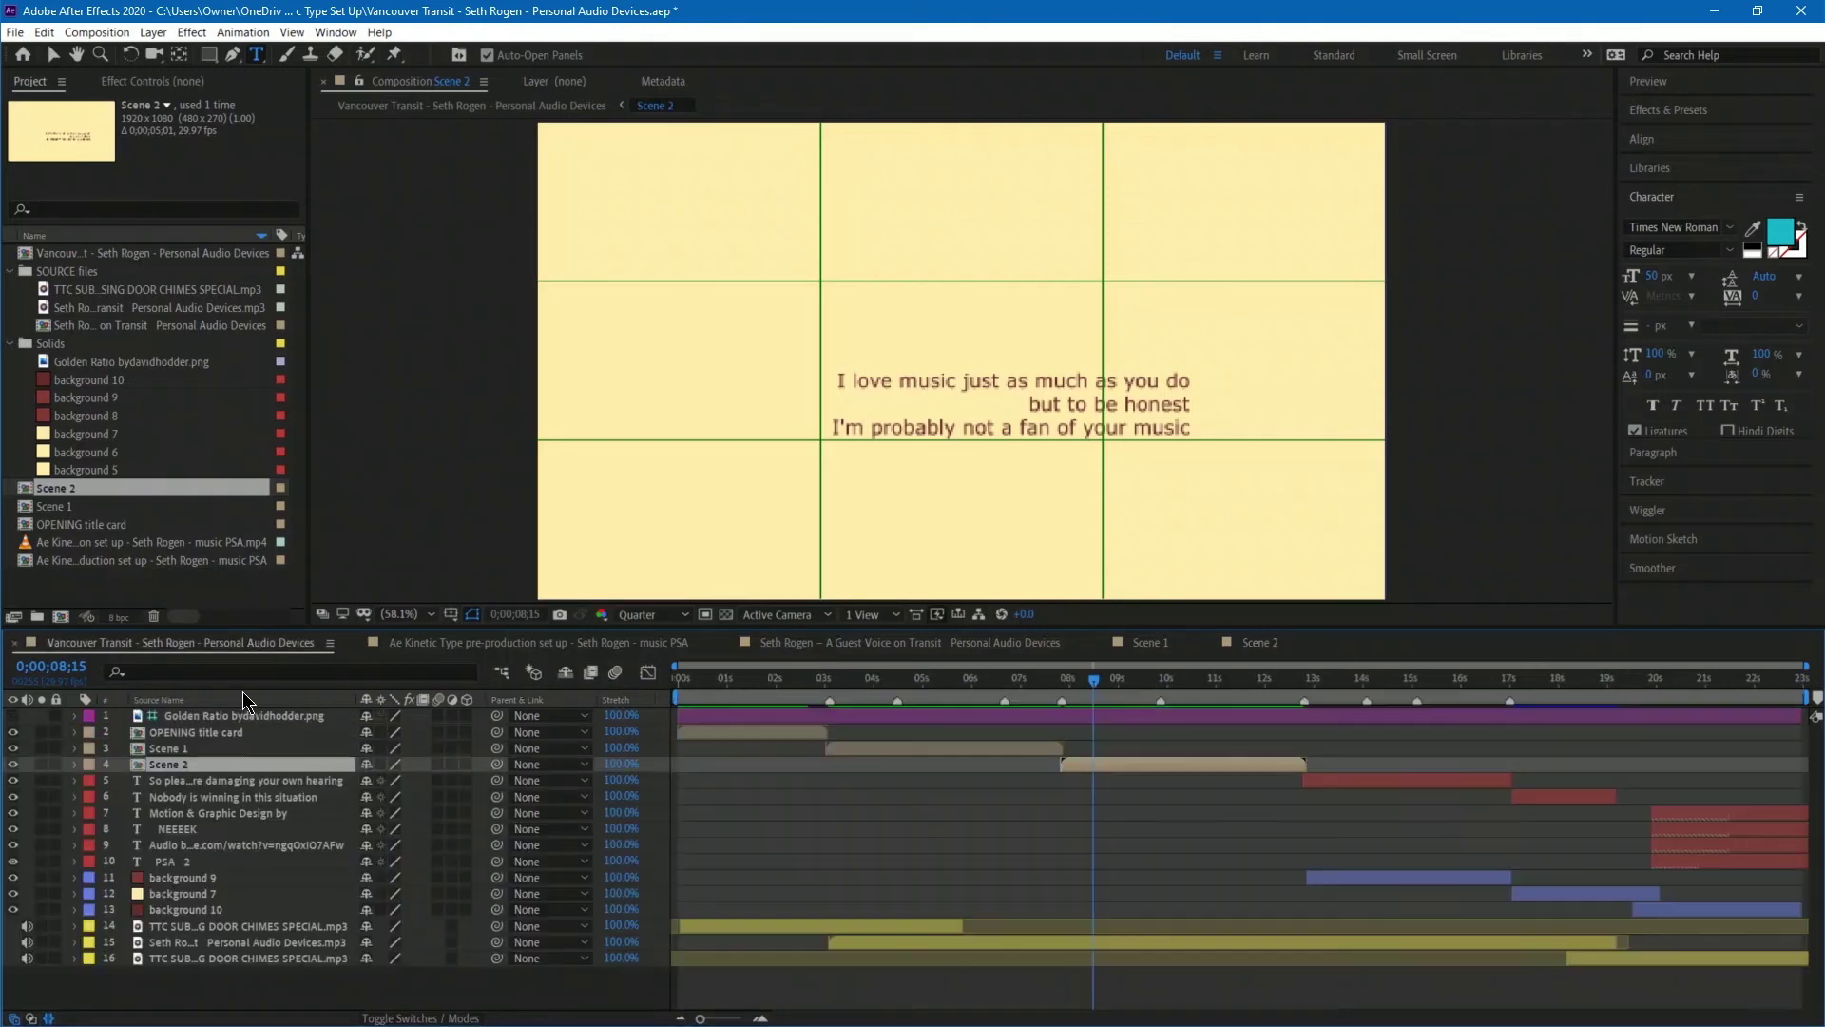
click(255, 942)
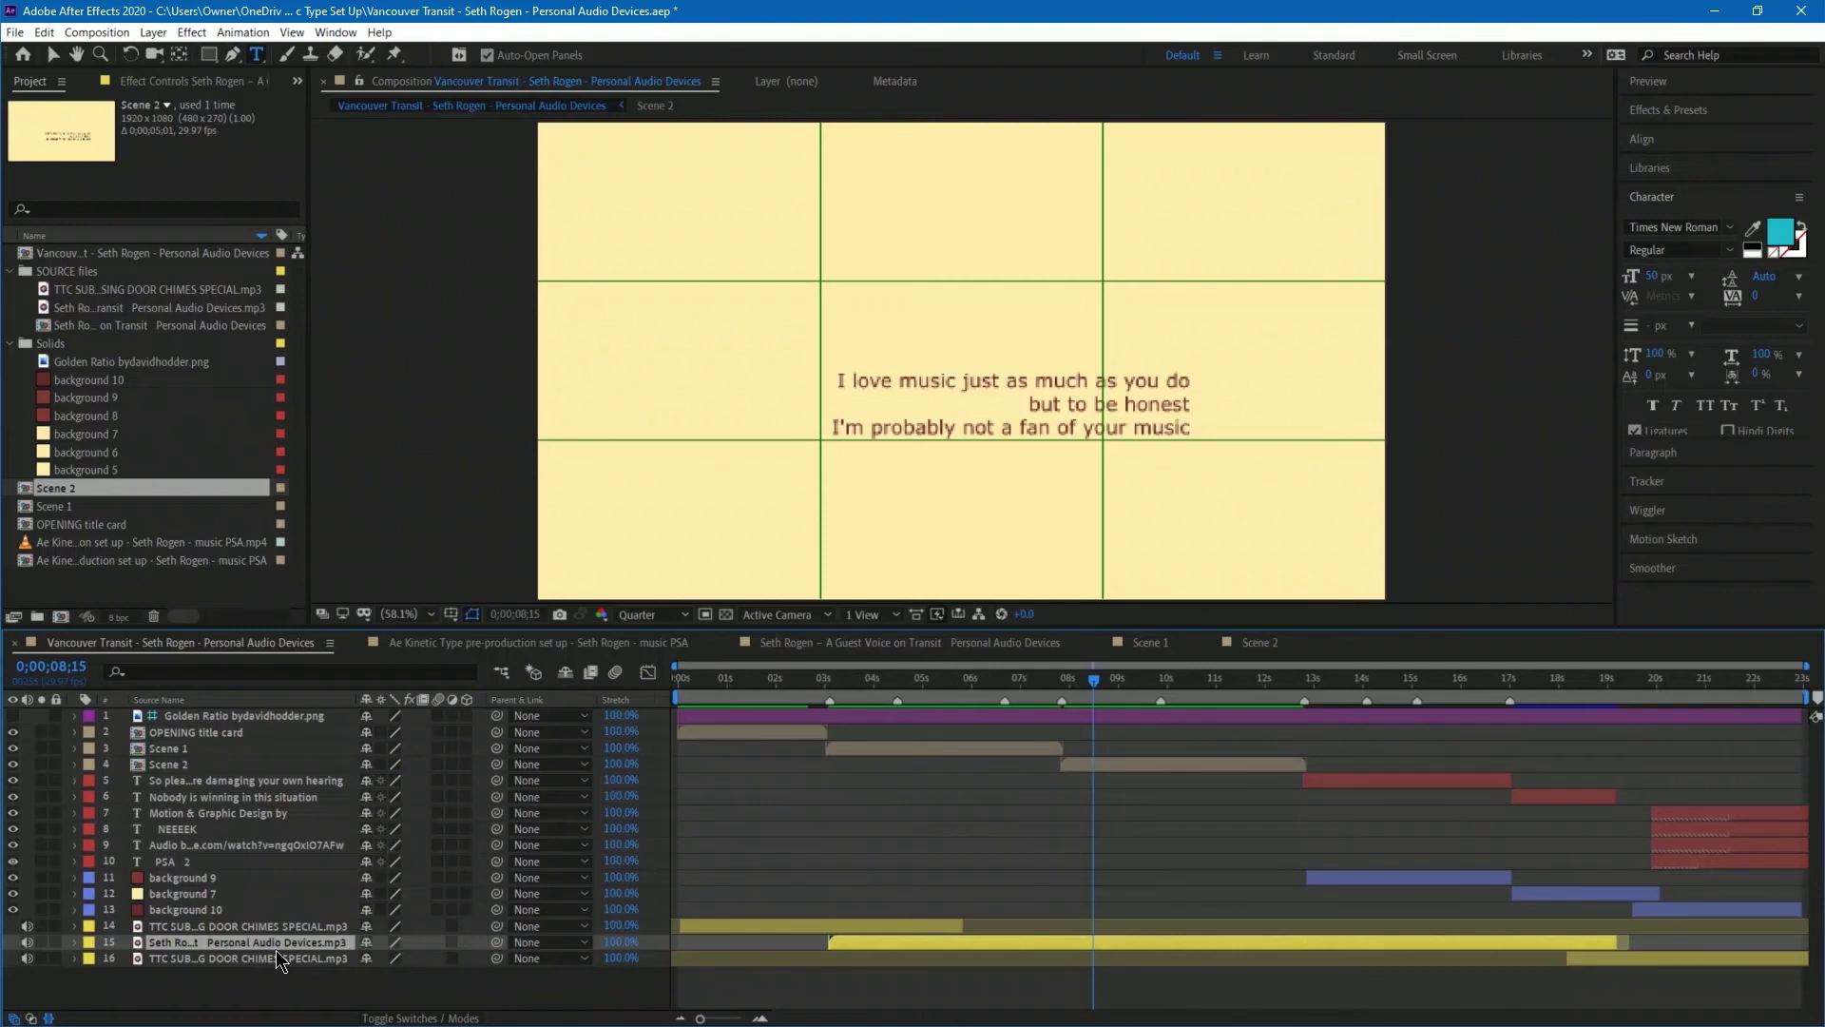
click(1257, 644)
key(ctrl+v)
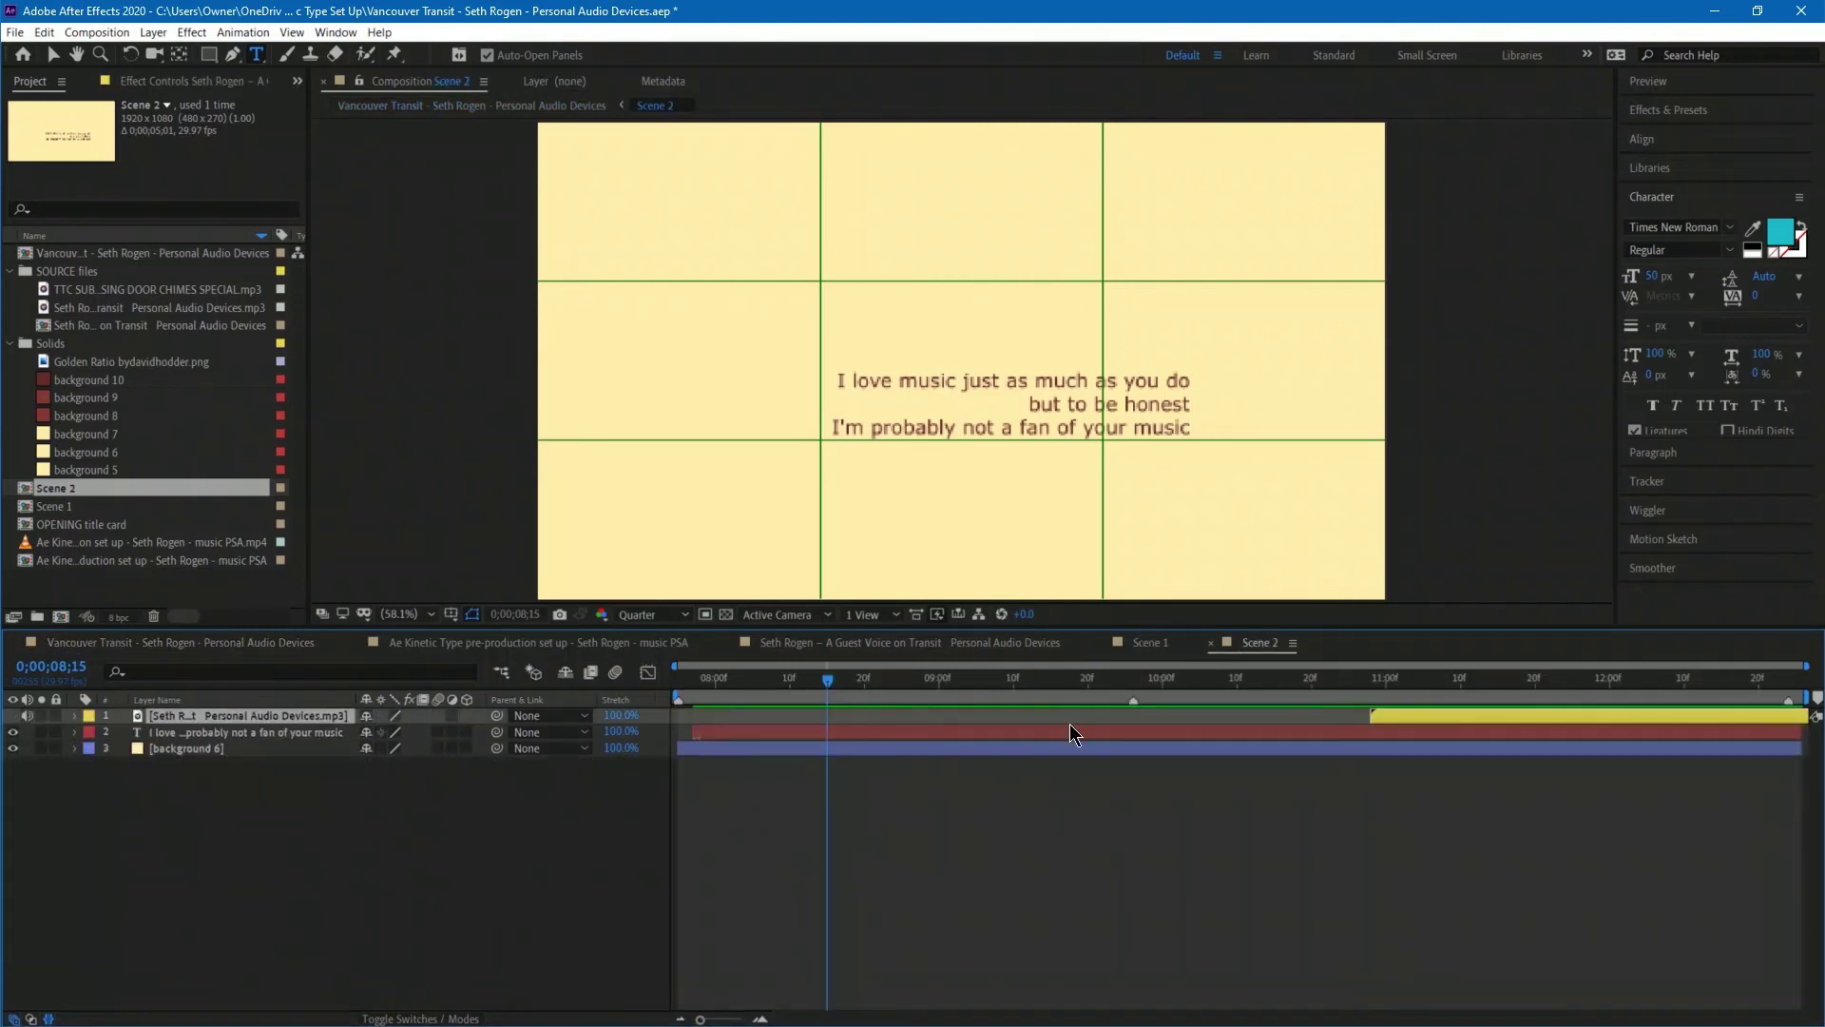
drag(1470, 713, 645, 706)
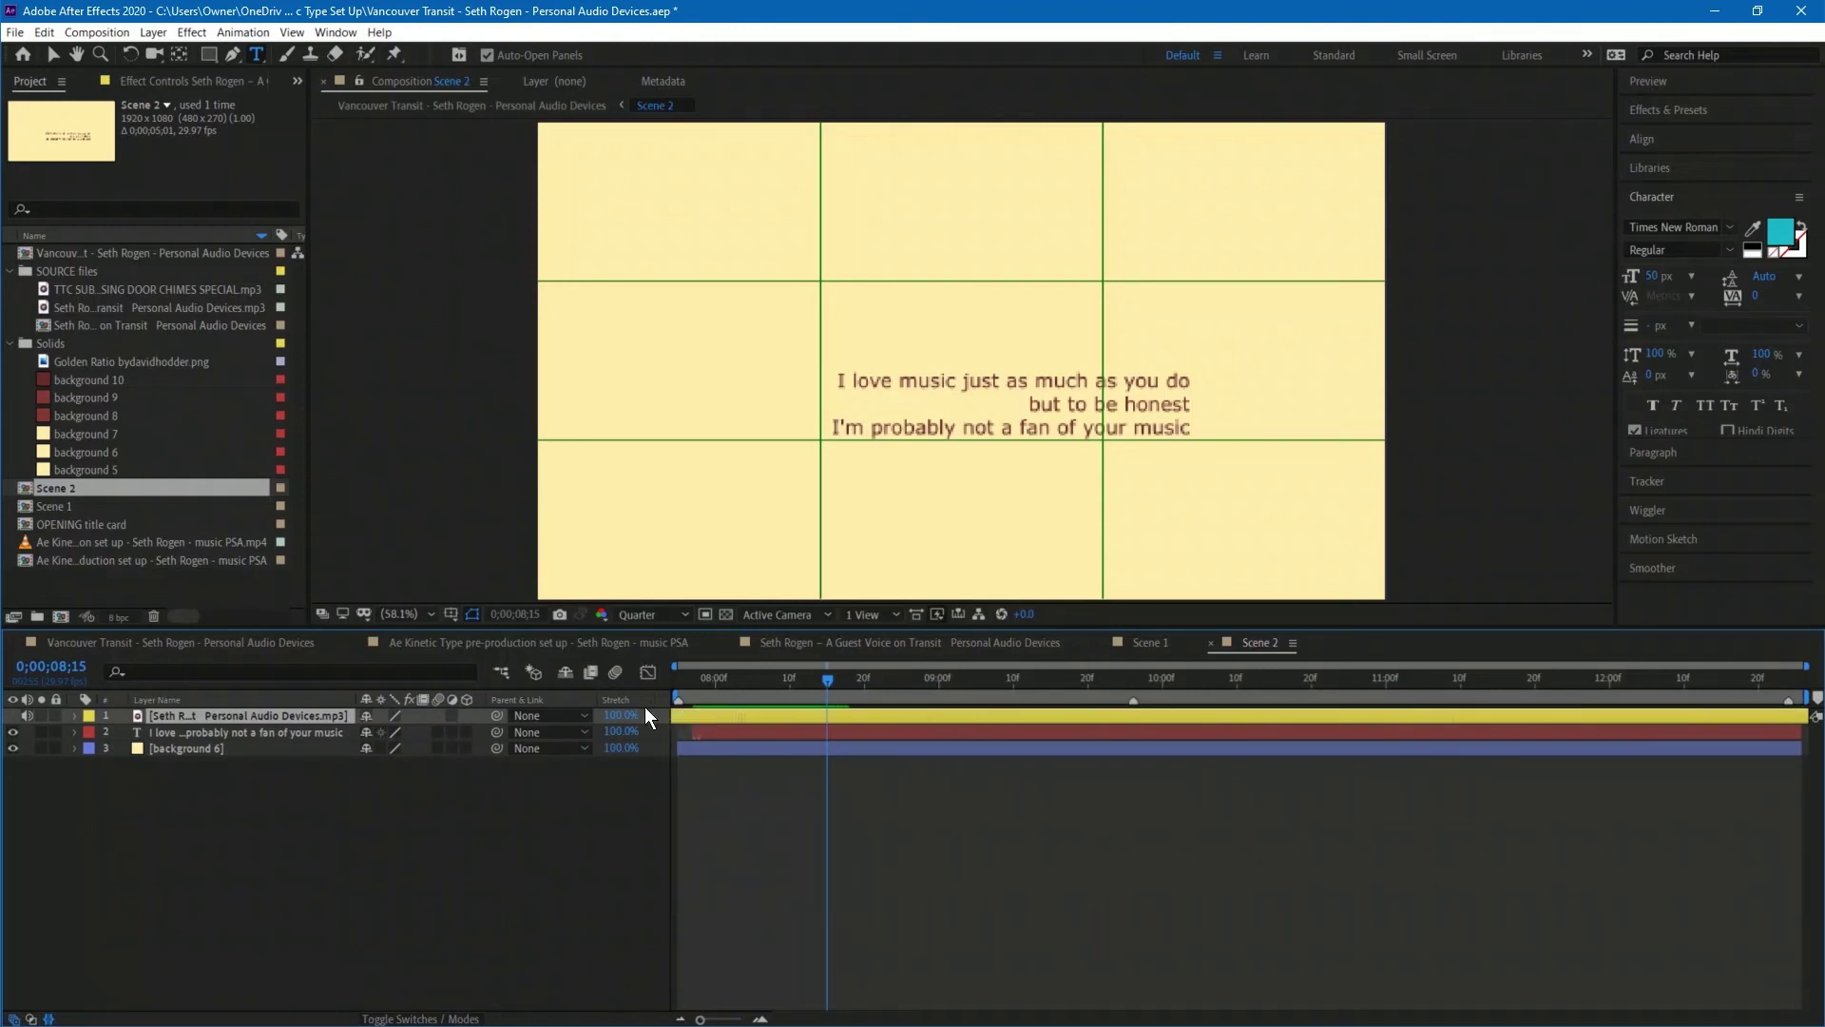
click(276, 644)
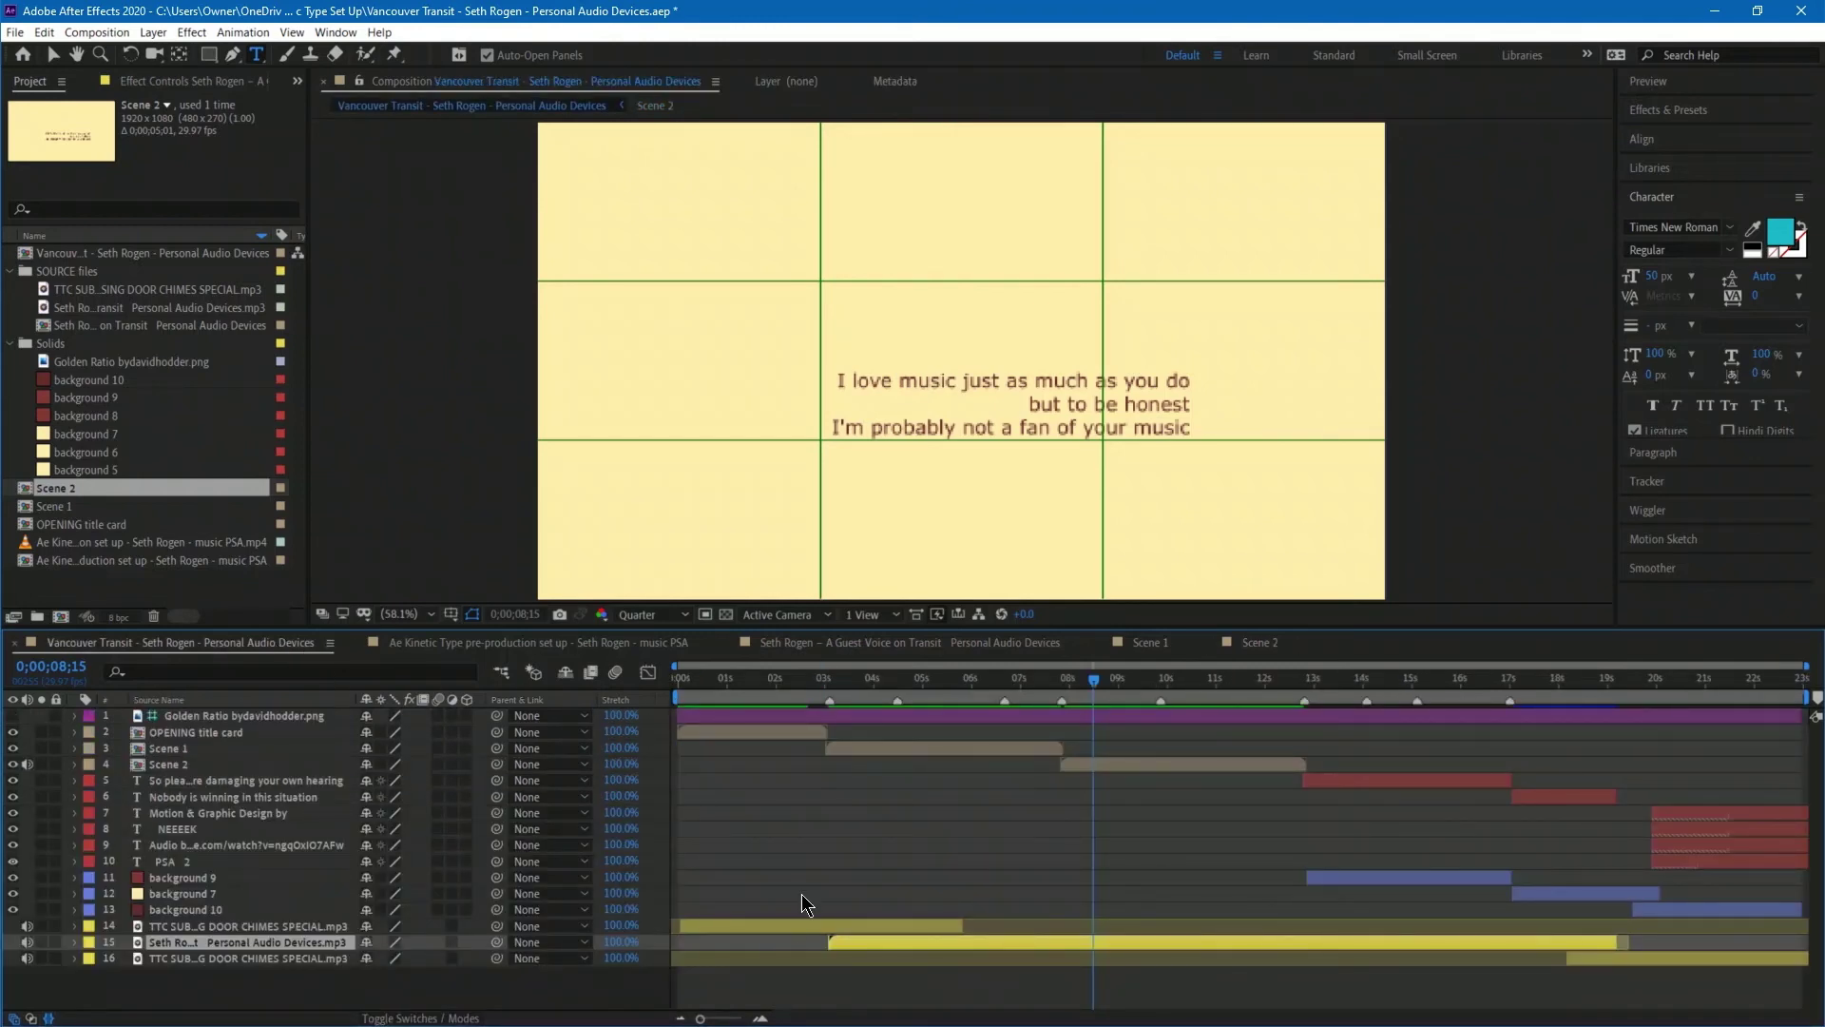
Duplicate the Seth Rogen voice audio layer in the main composition.
click(930, 750)
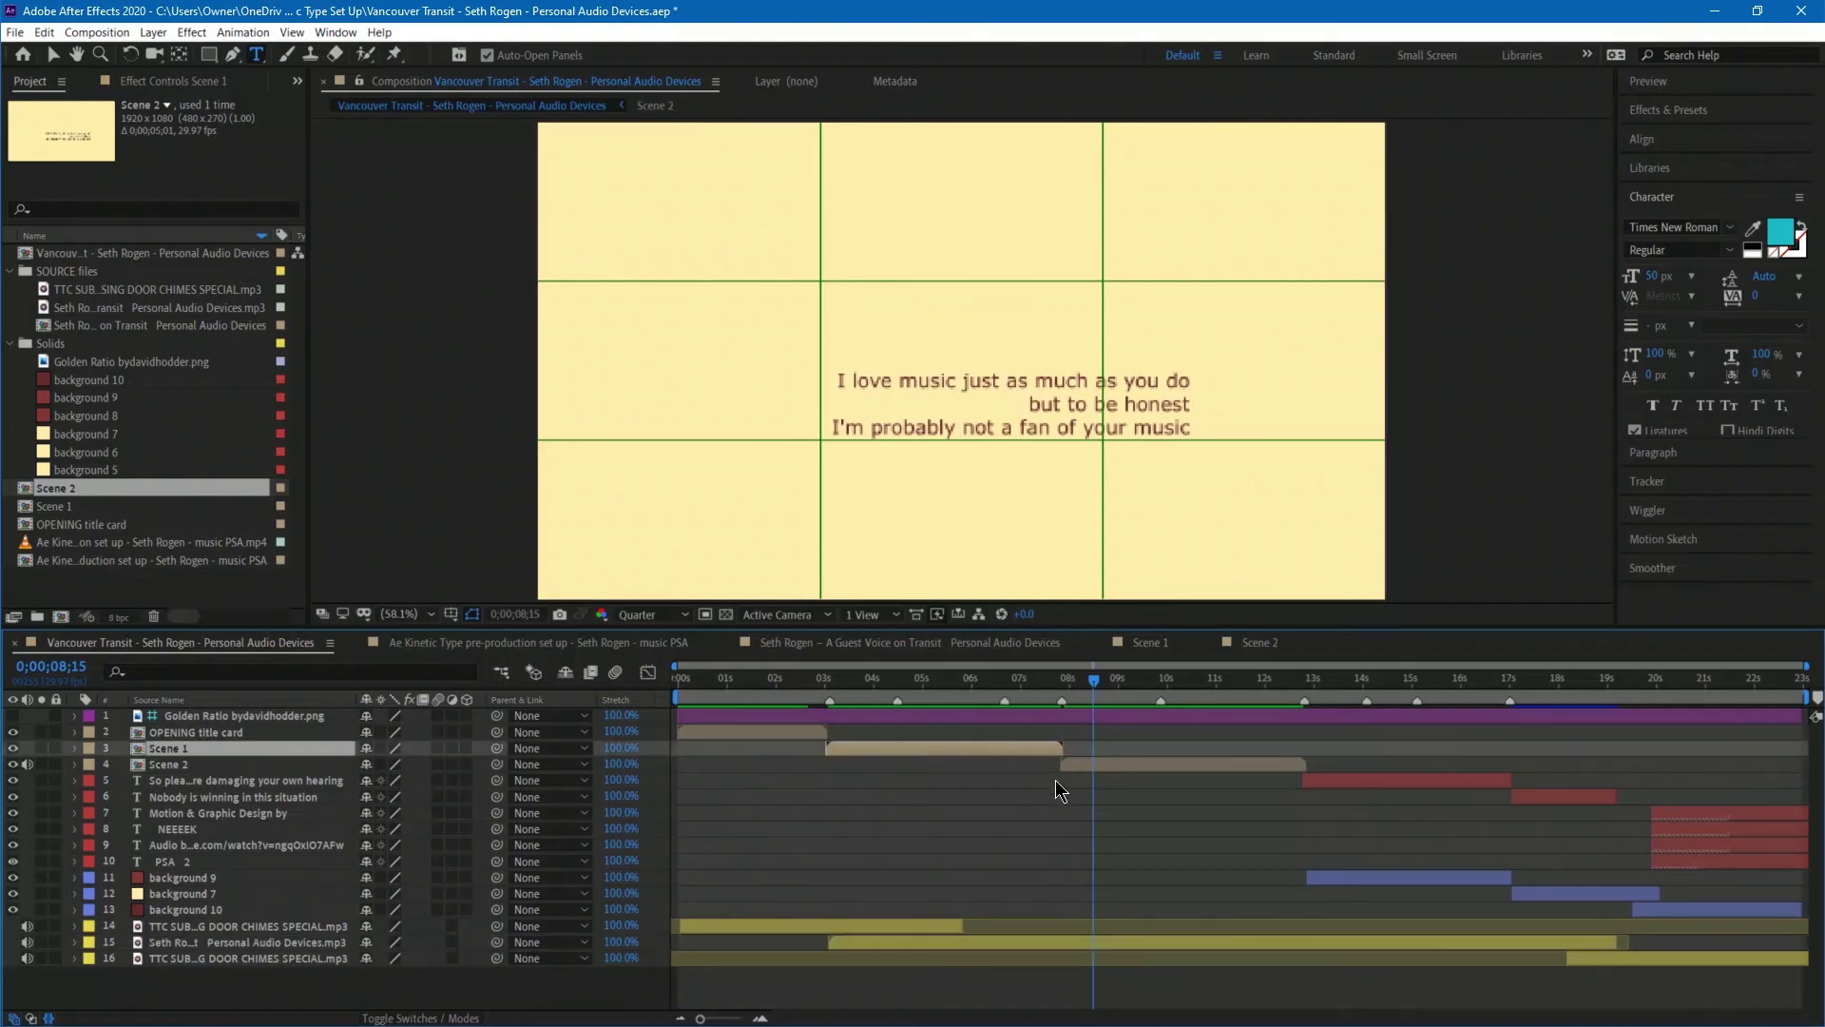
click(980, 944)
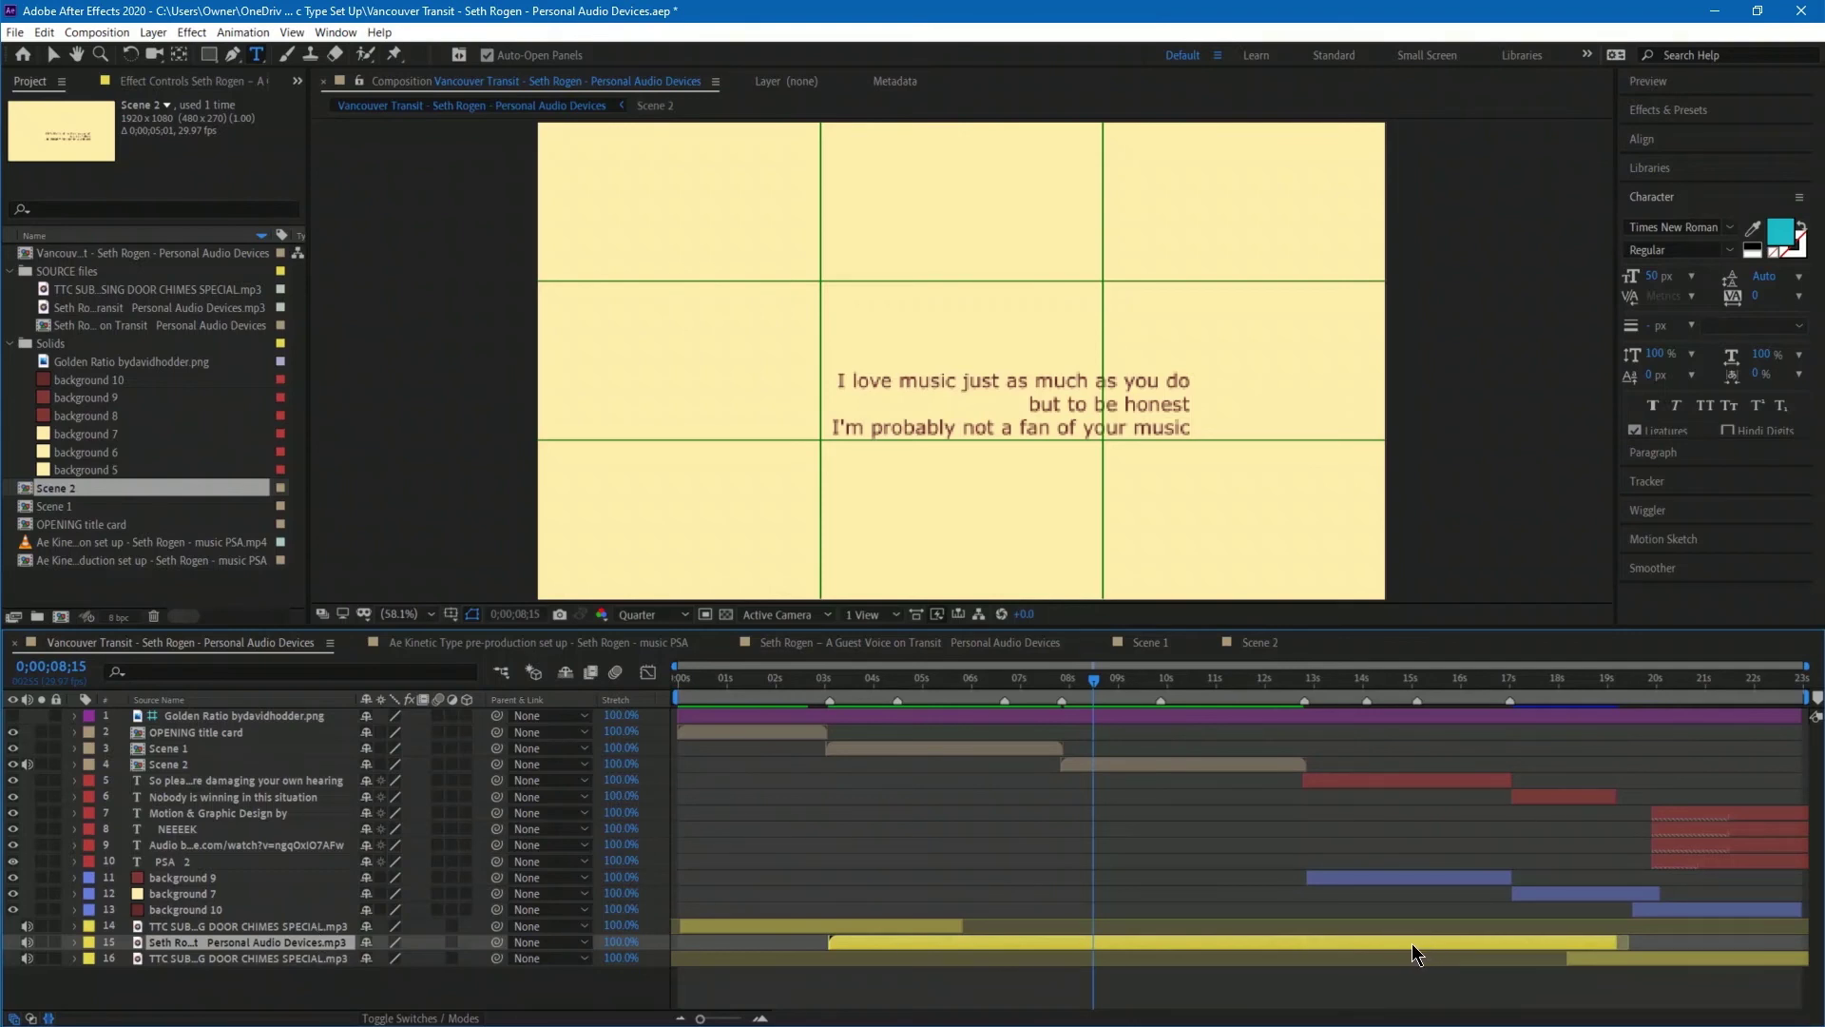
key(ctrl+d)
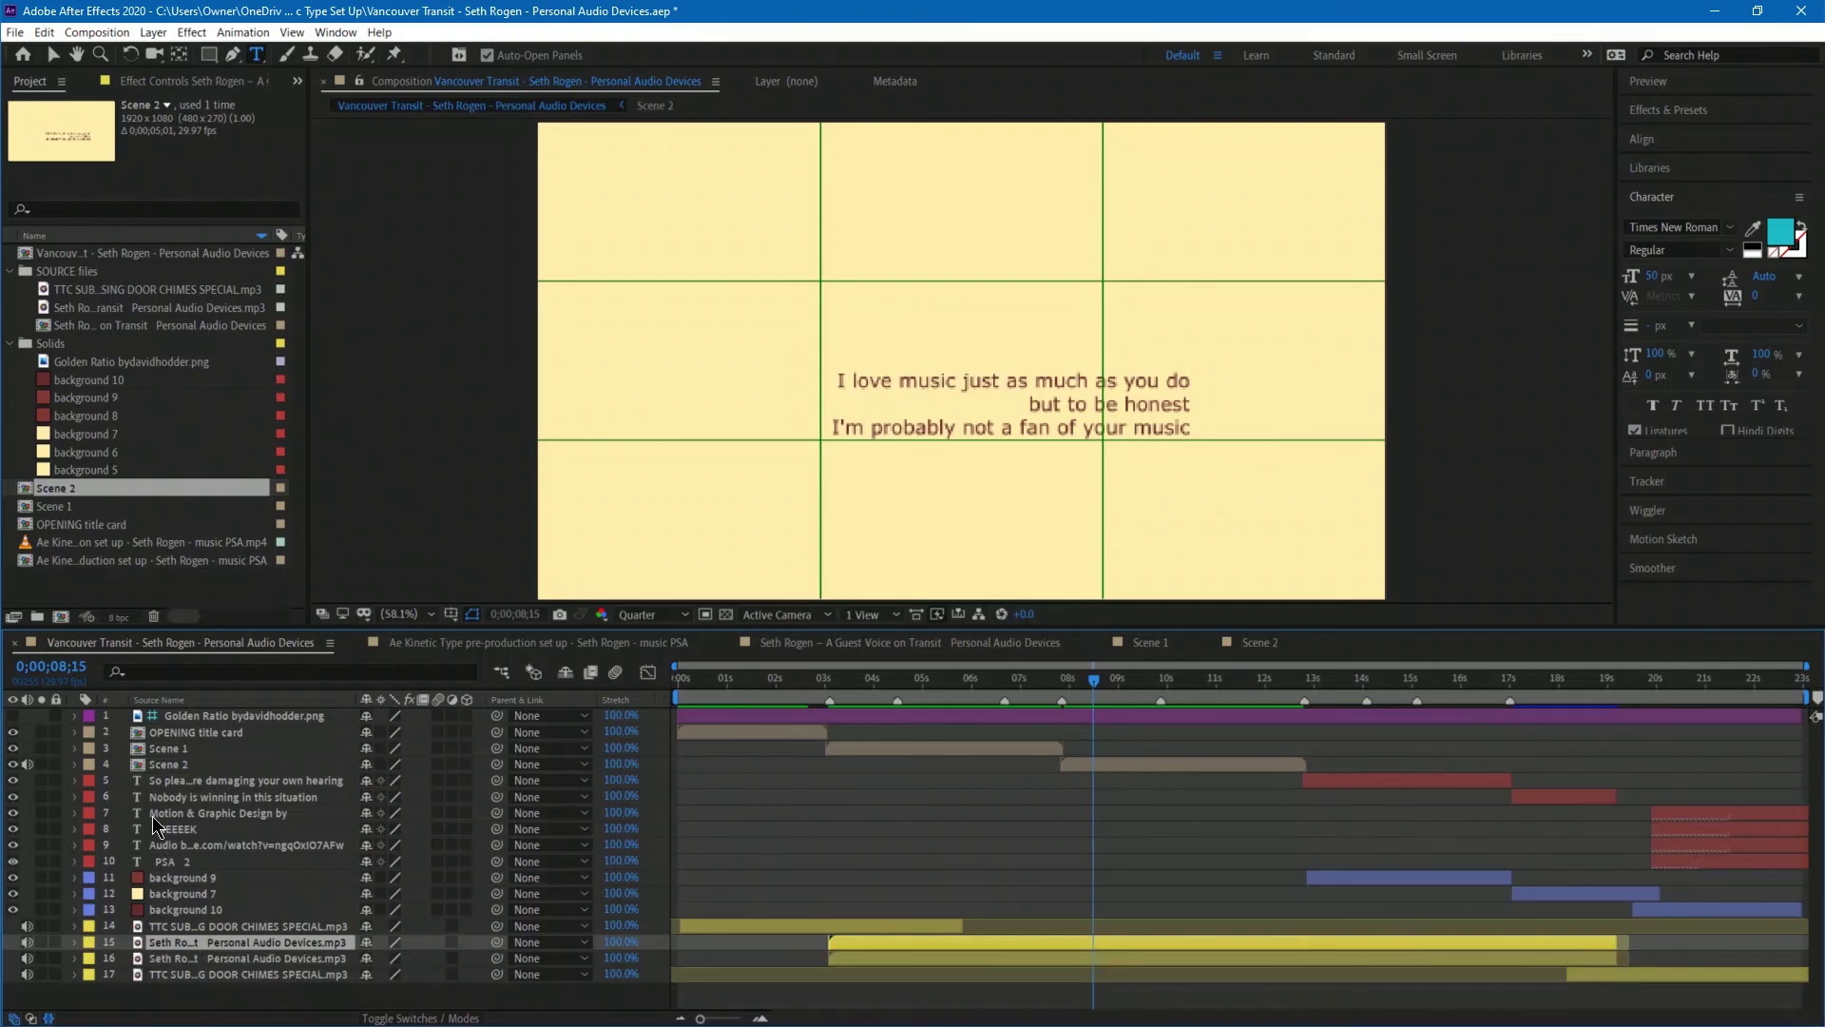
Pre-compose the "So please turn it down" text, background 9 and one voice audio copy as "scene 3", without adjusting the duration, and open it.
click(228, 787)
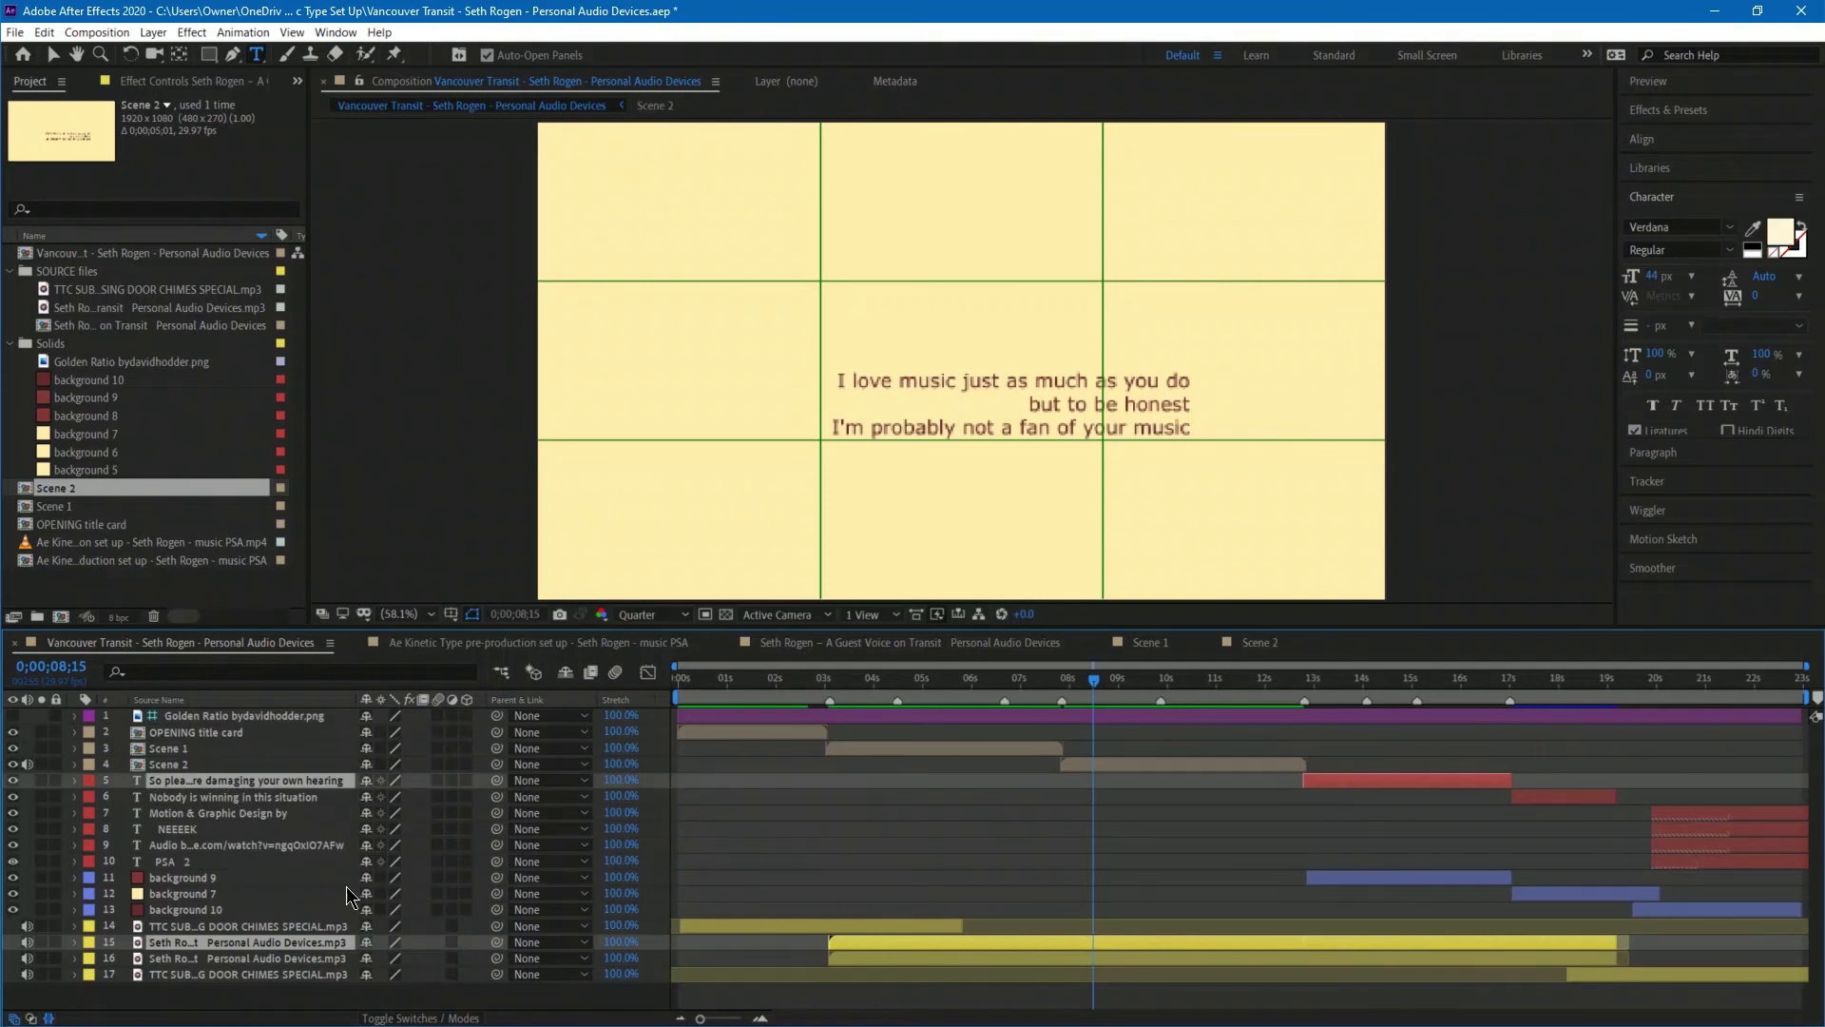
ctrl+click(201, 878)
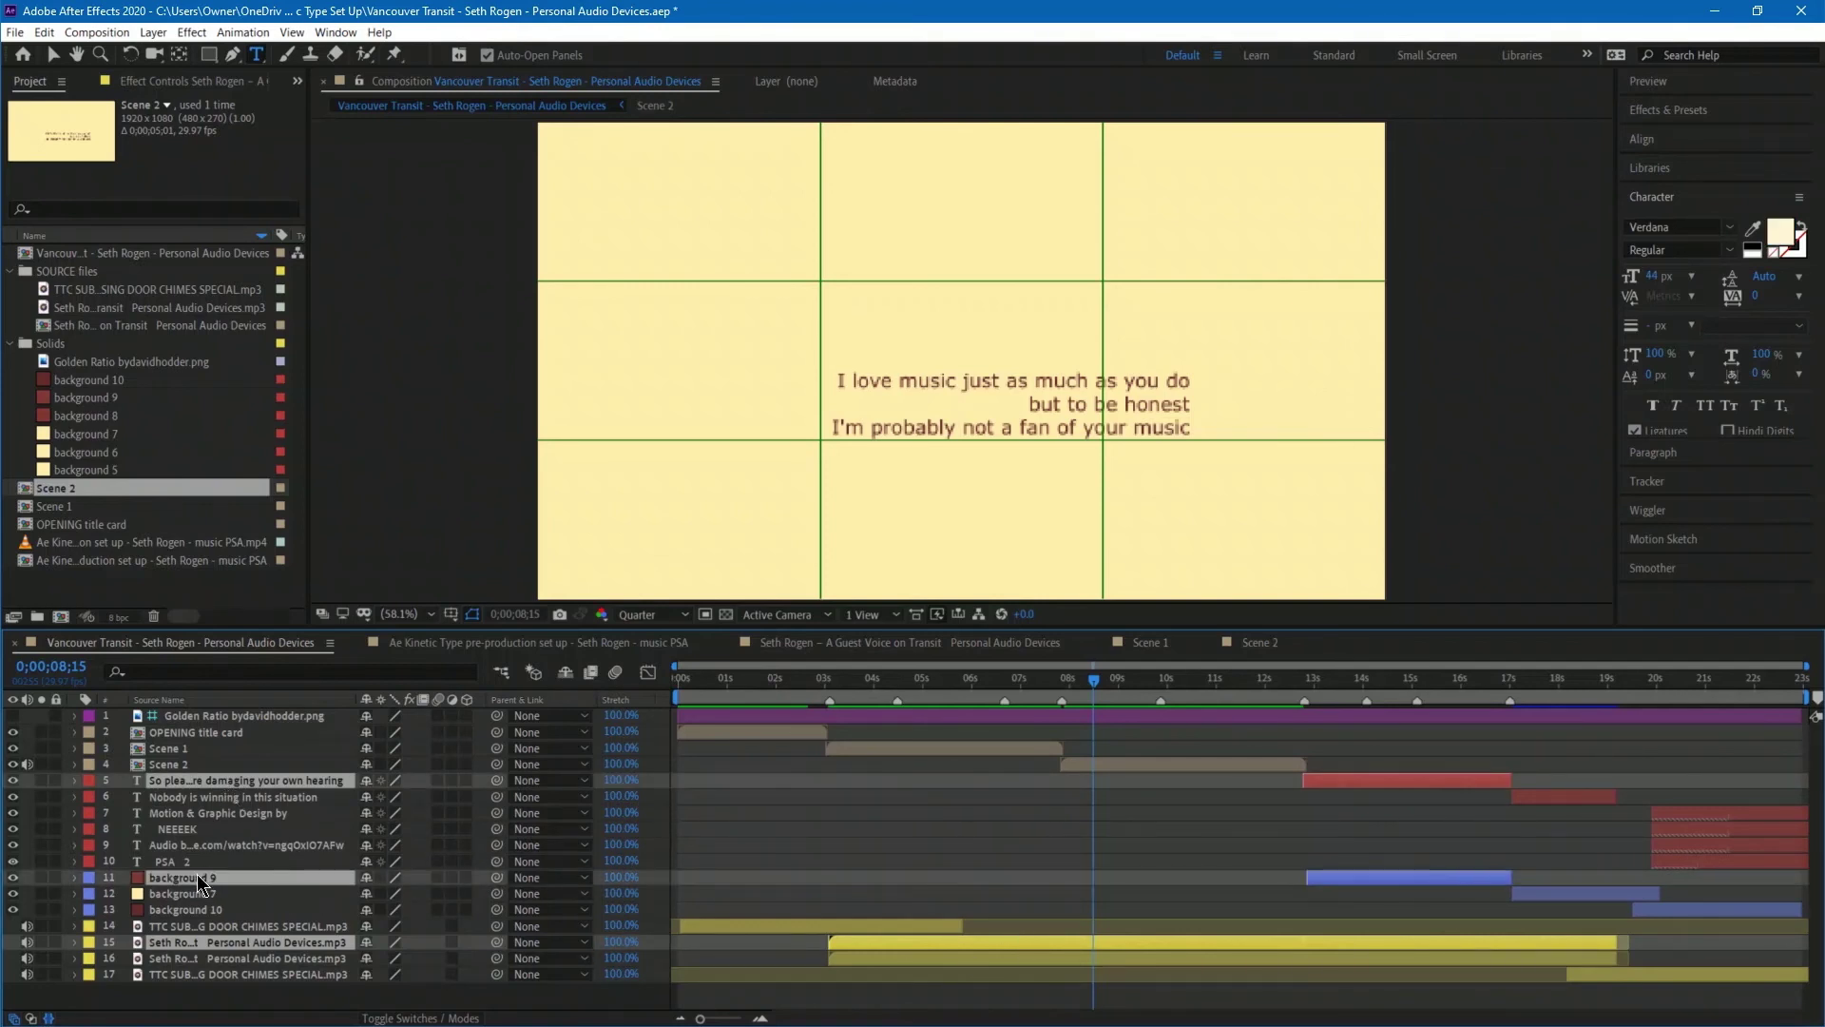
right_click(279, 796)
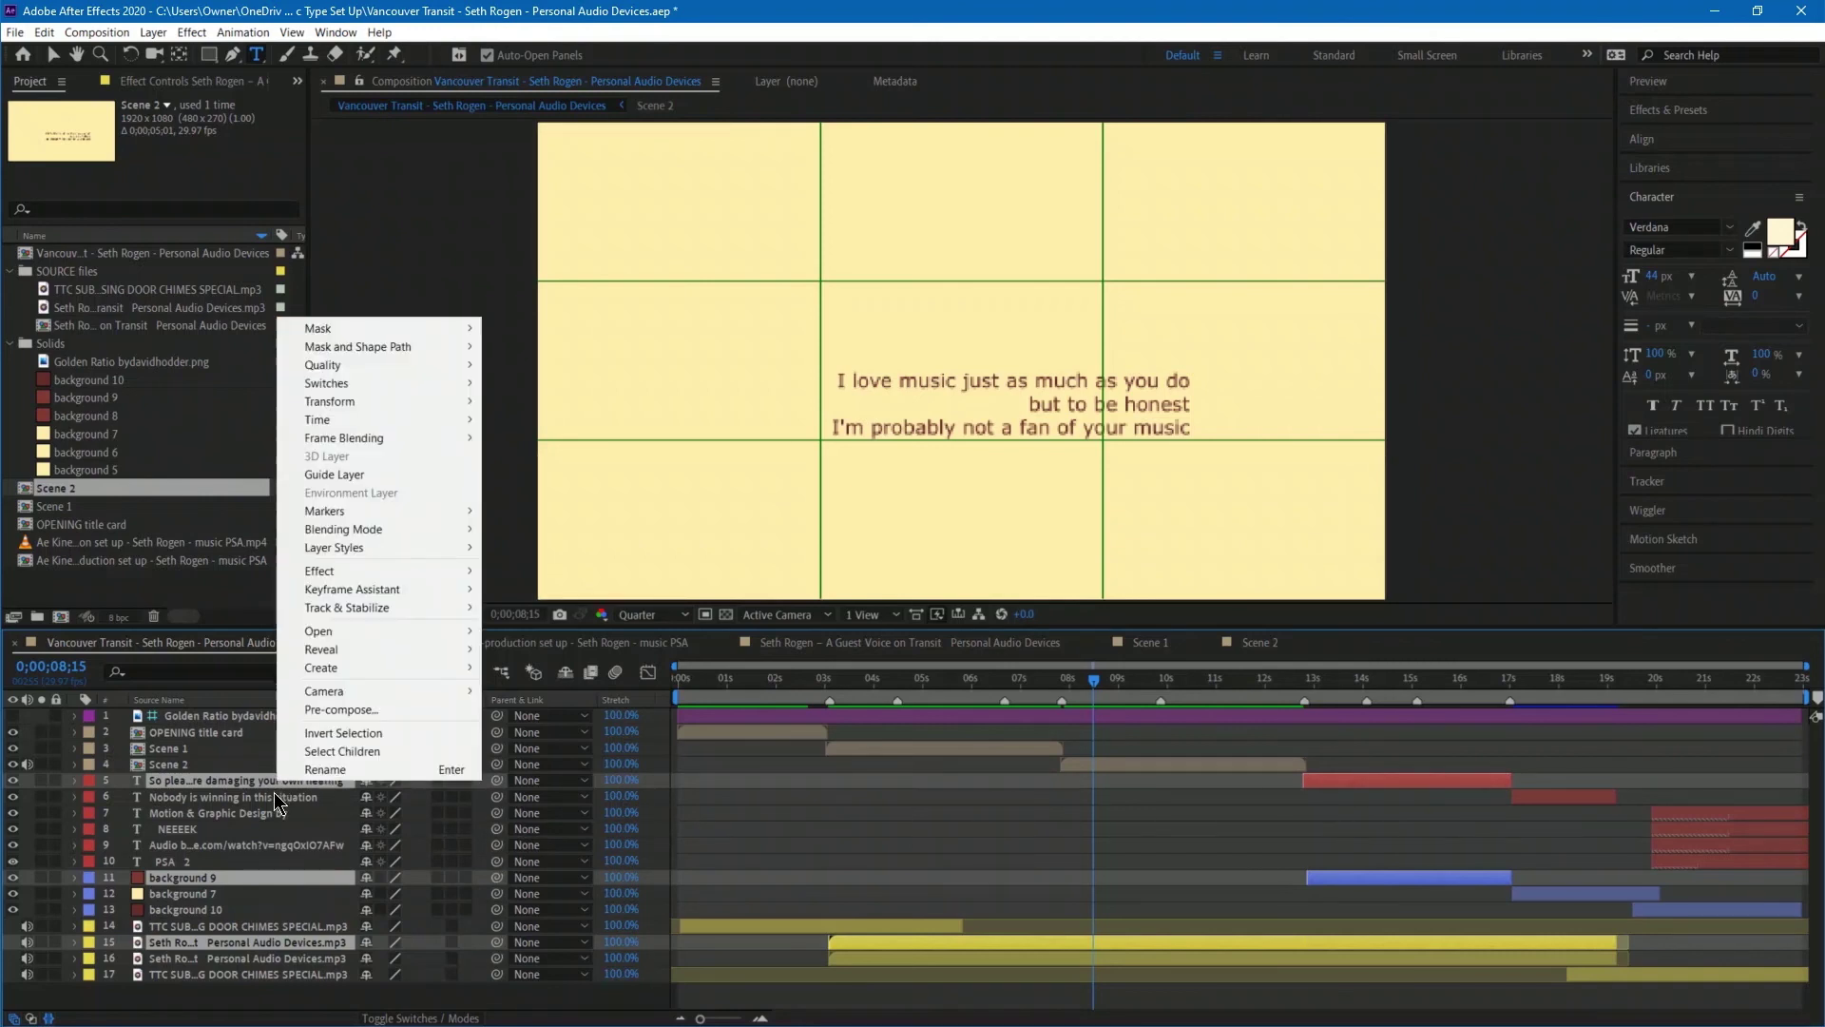
click(420, 709)
click(778, 478)
drag(941, 293, 794, 302)
text(scene)
text( 2)
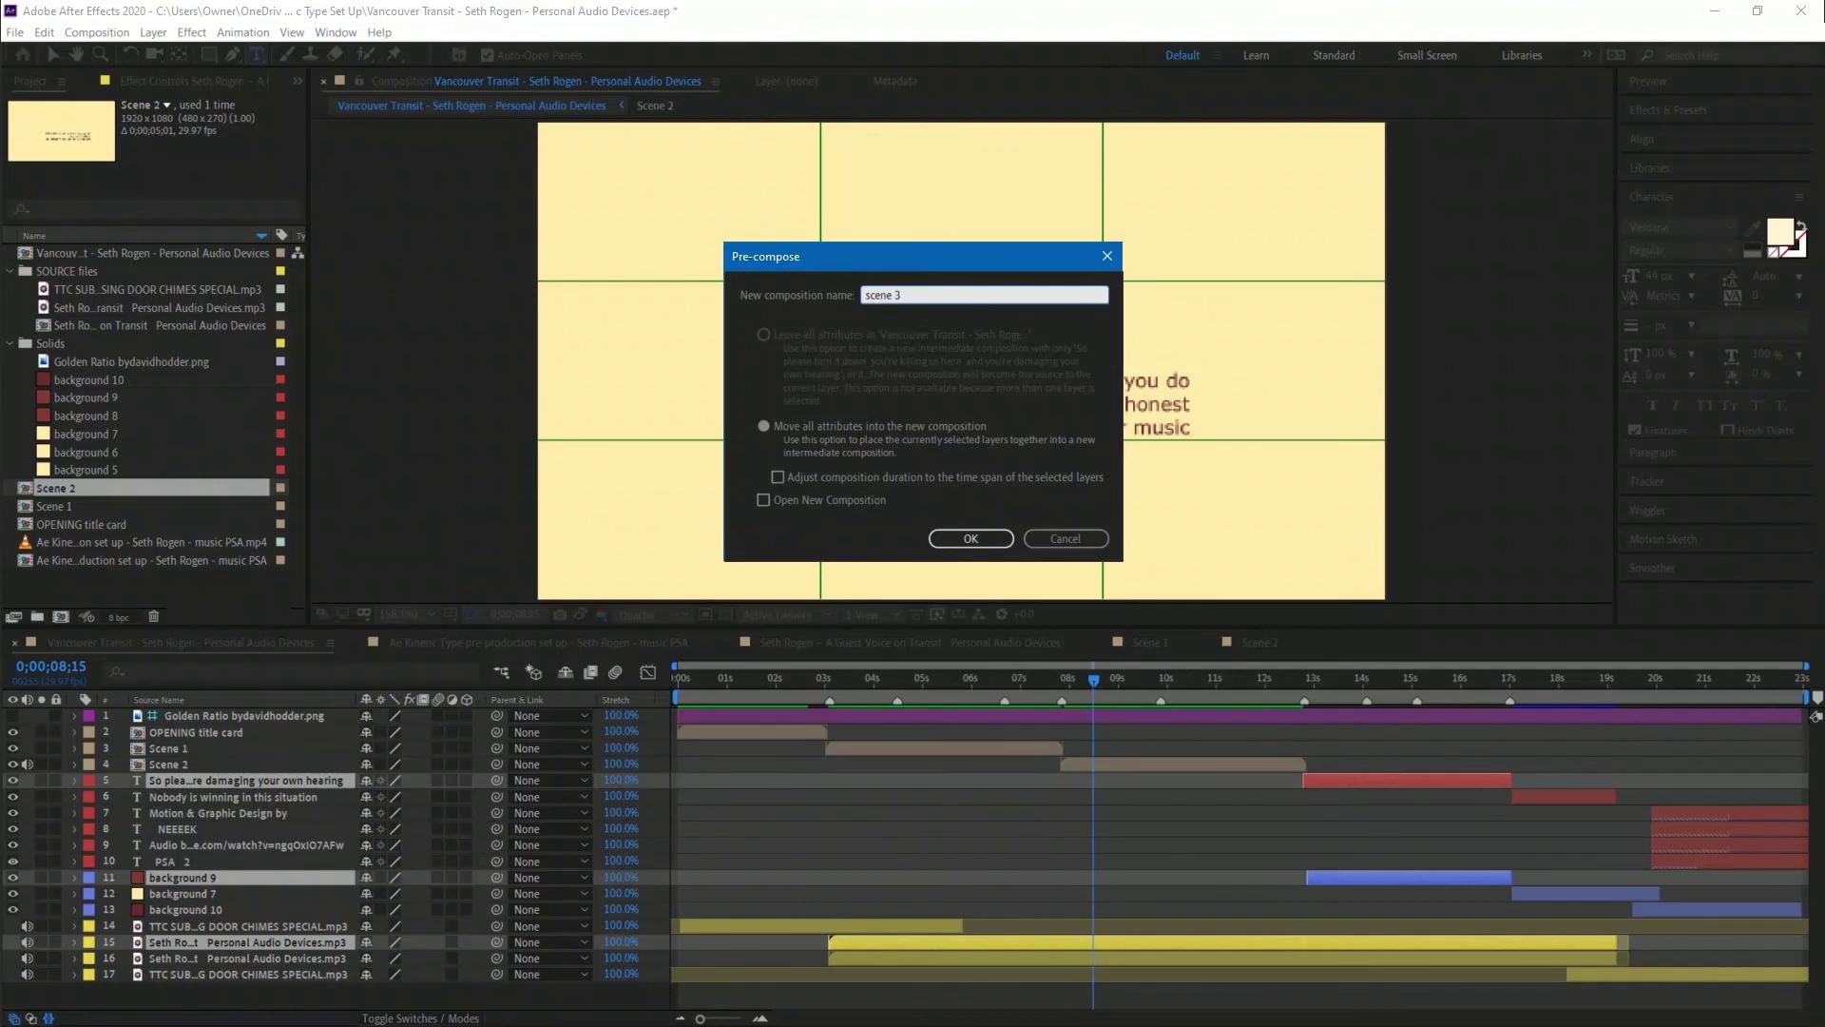
click(764, 500)
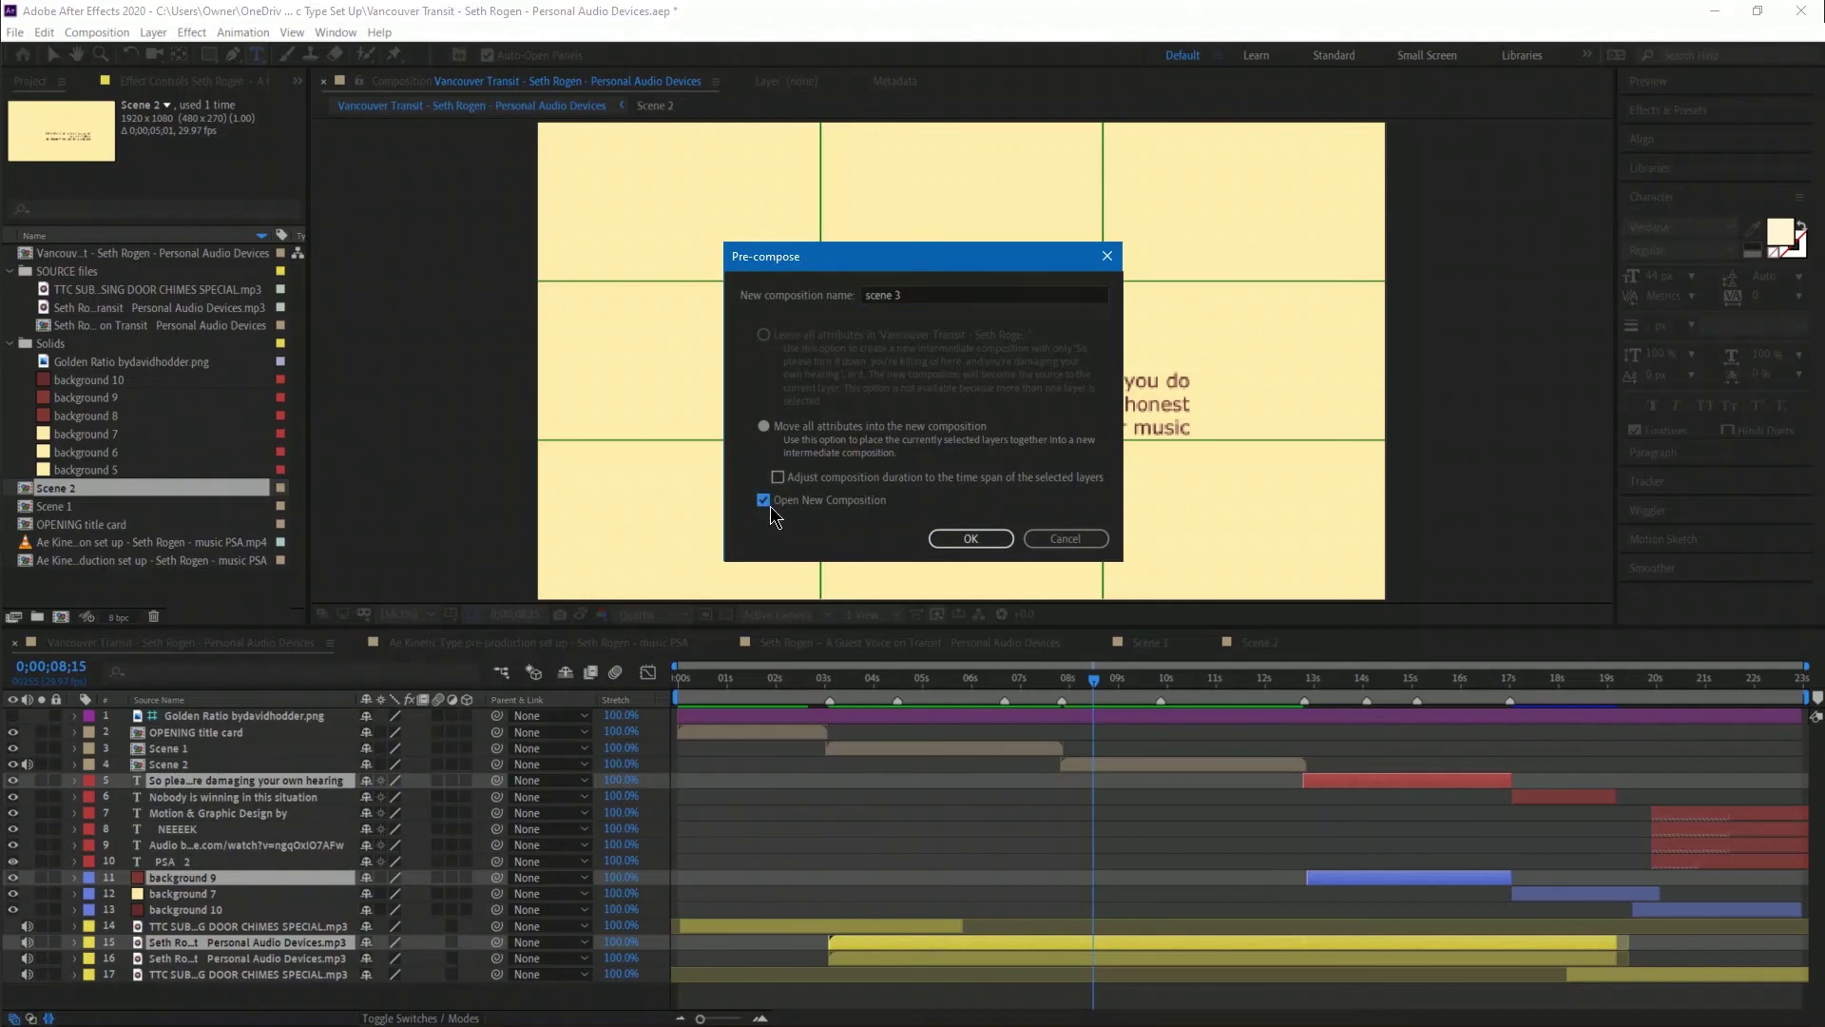
click(973, 535)
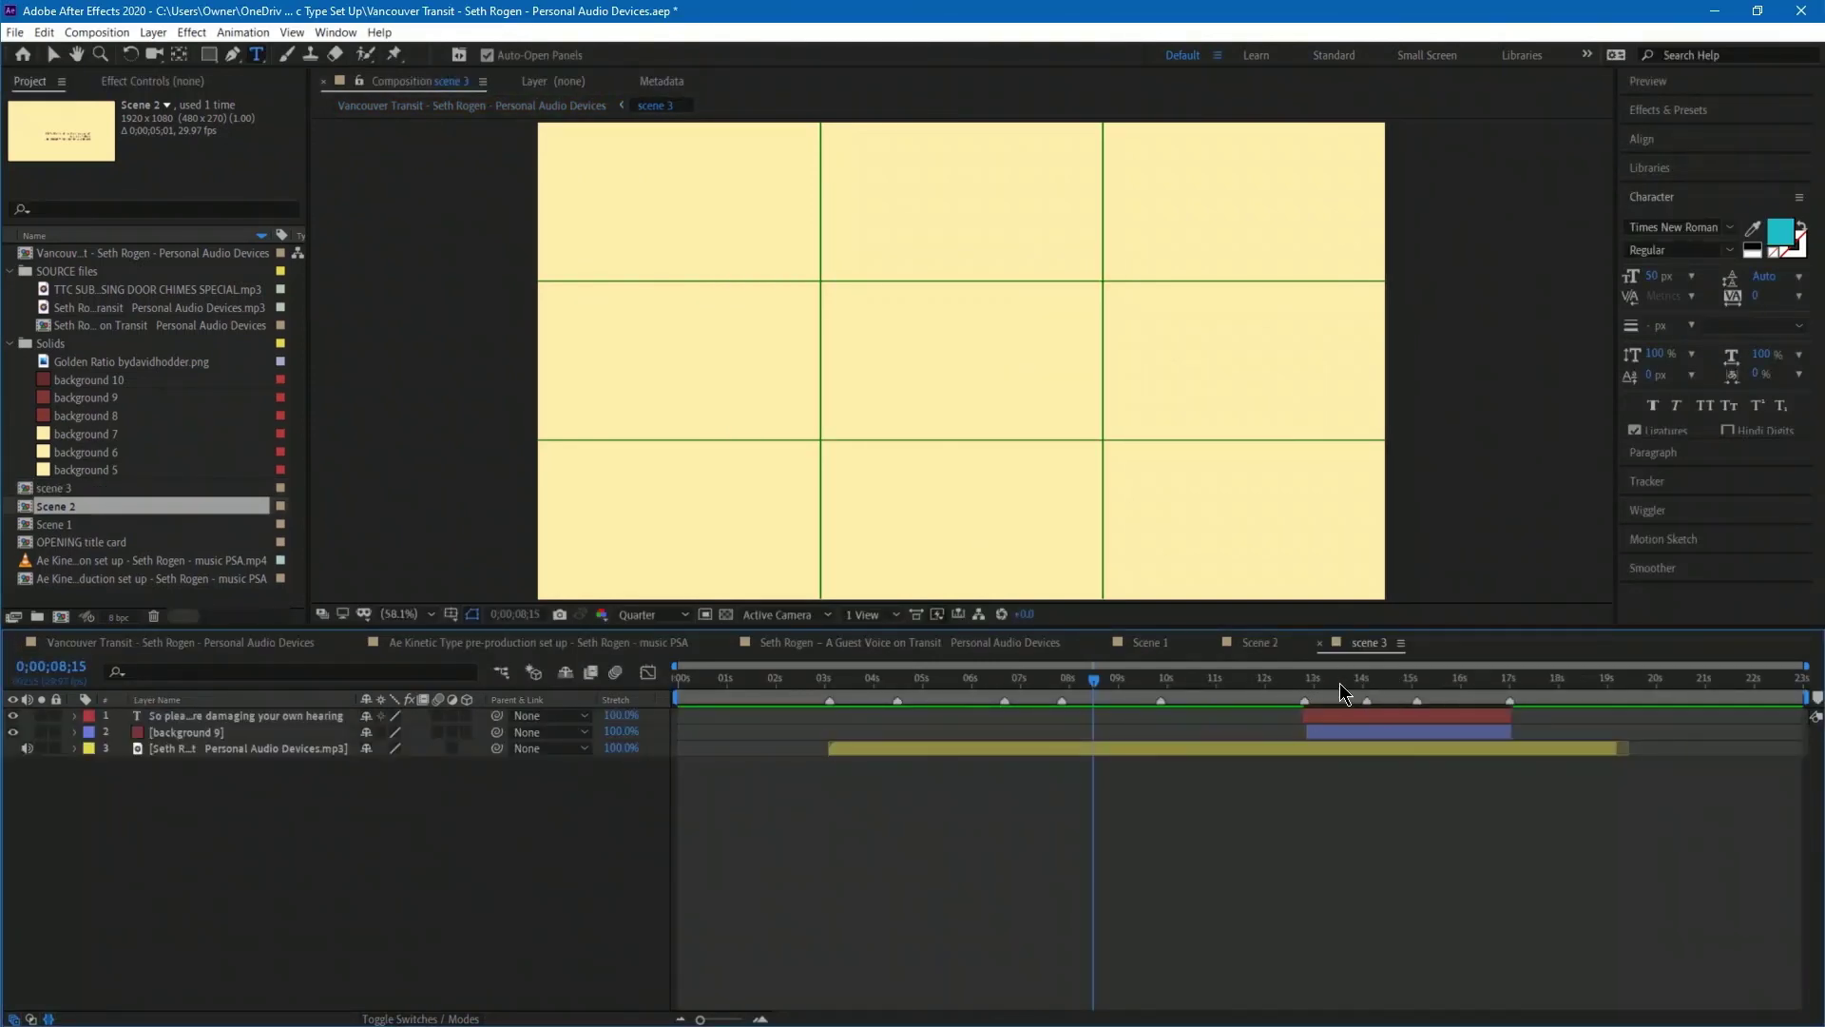
Preview scene 3 from 0;00;12;26, where its text section begins, to check the voice audio against the text.
click(1143, 749)
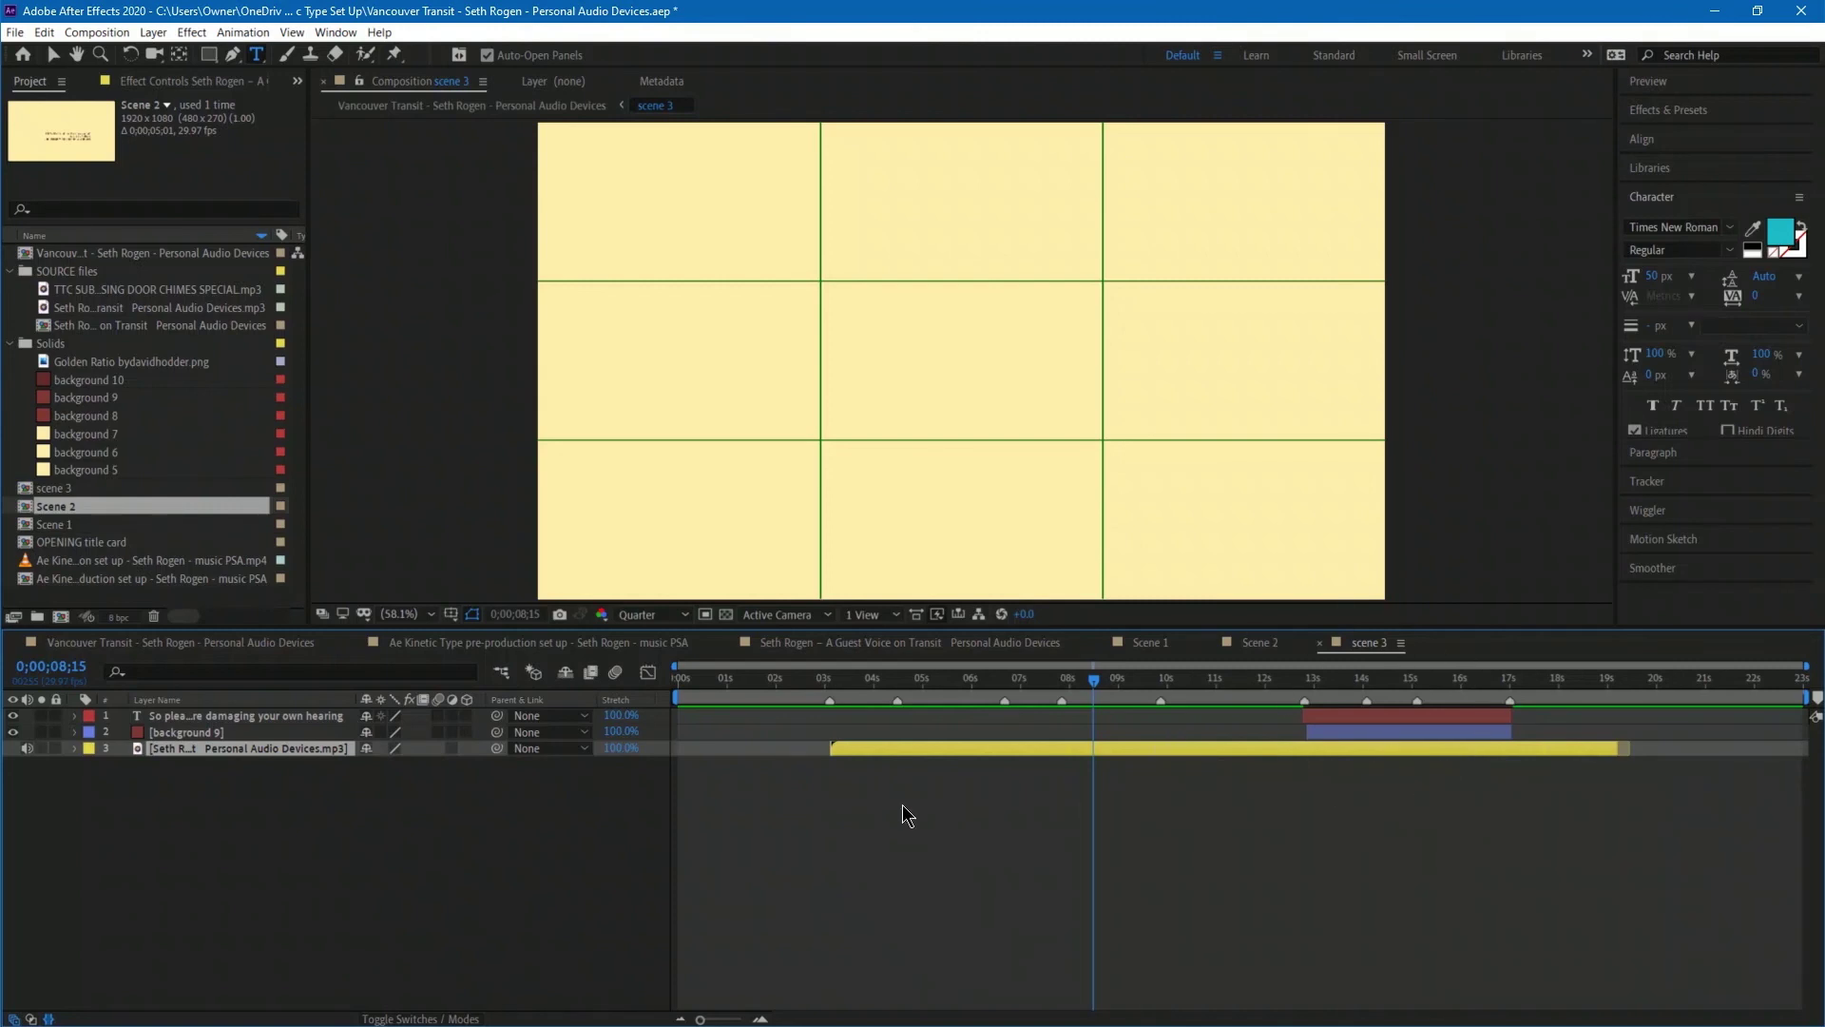
click(1321, 679)
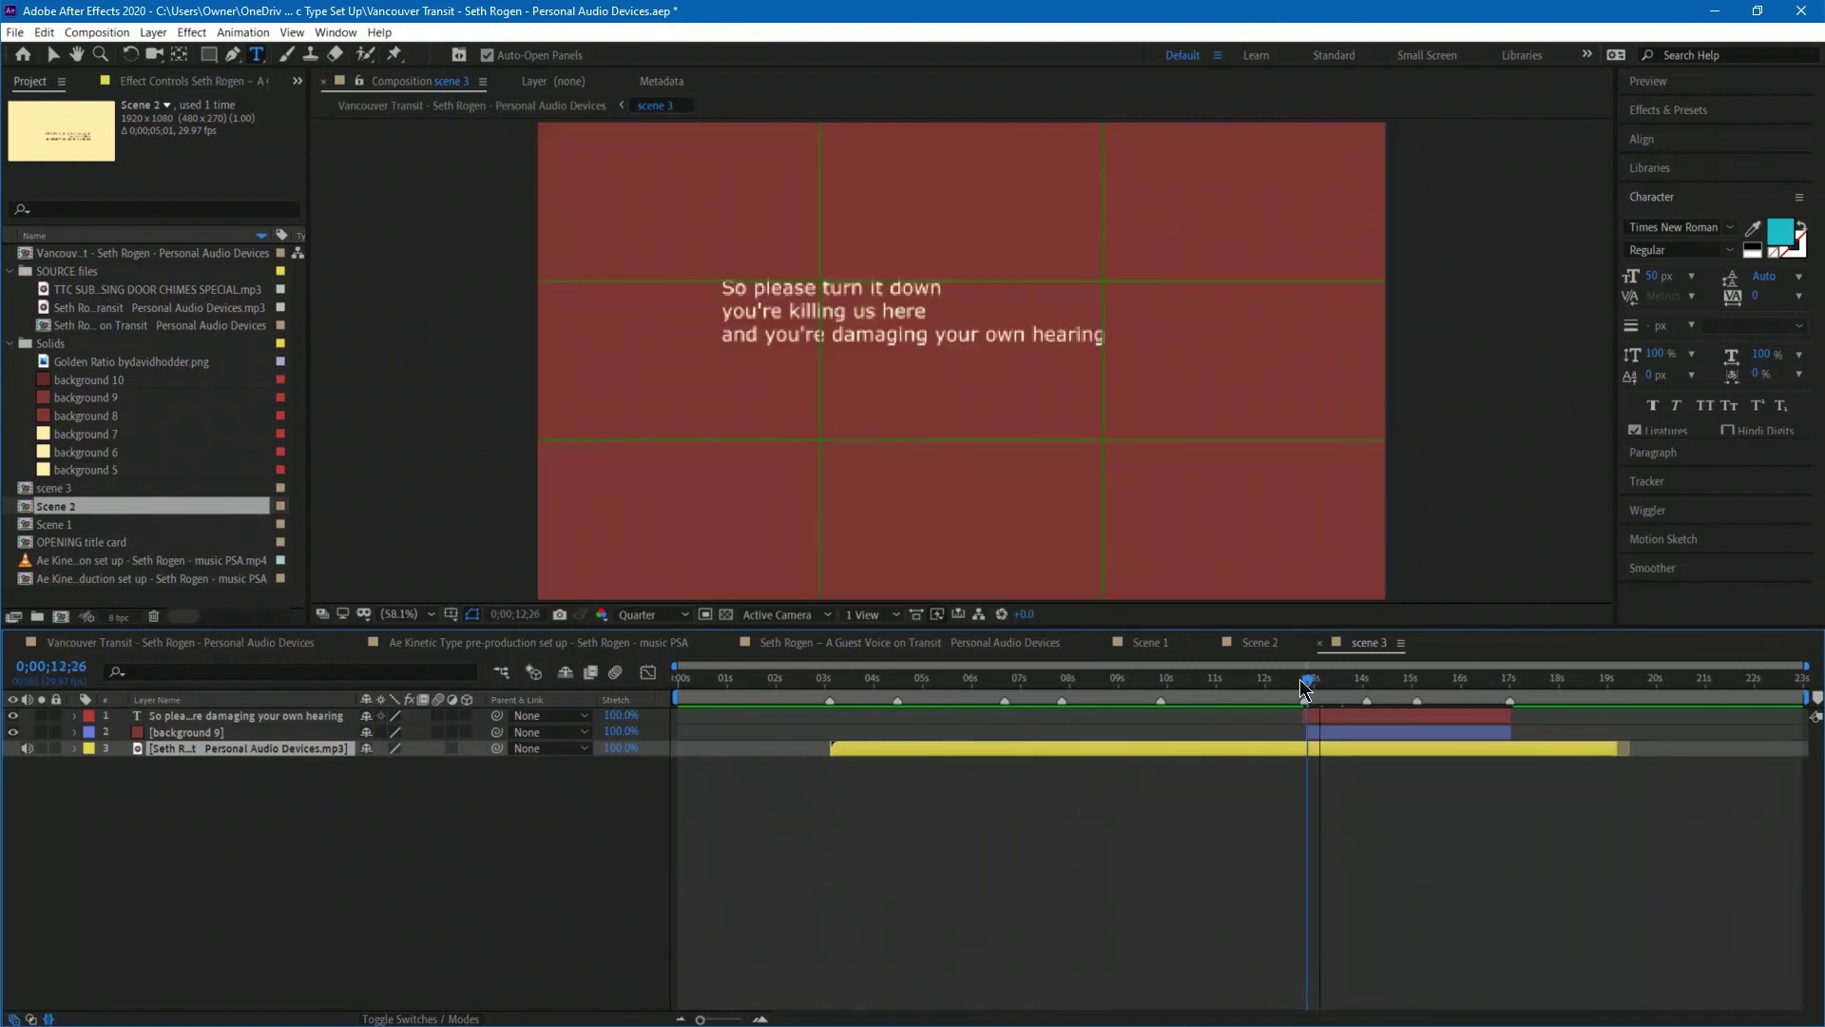
click(1307, 679)
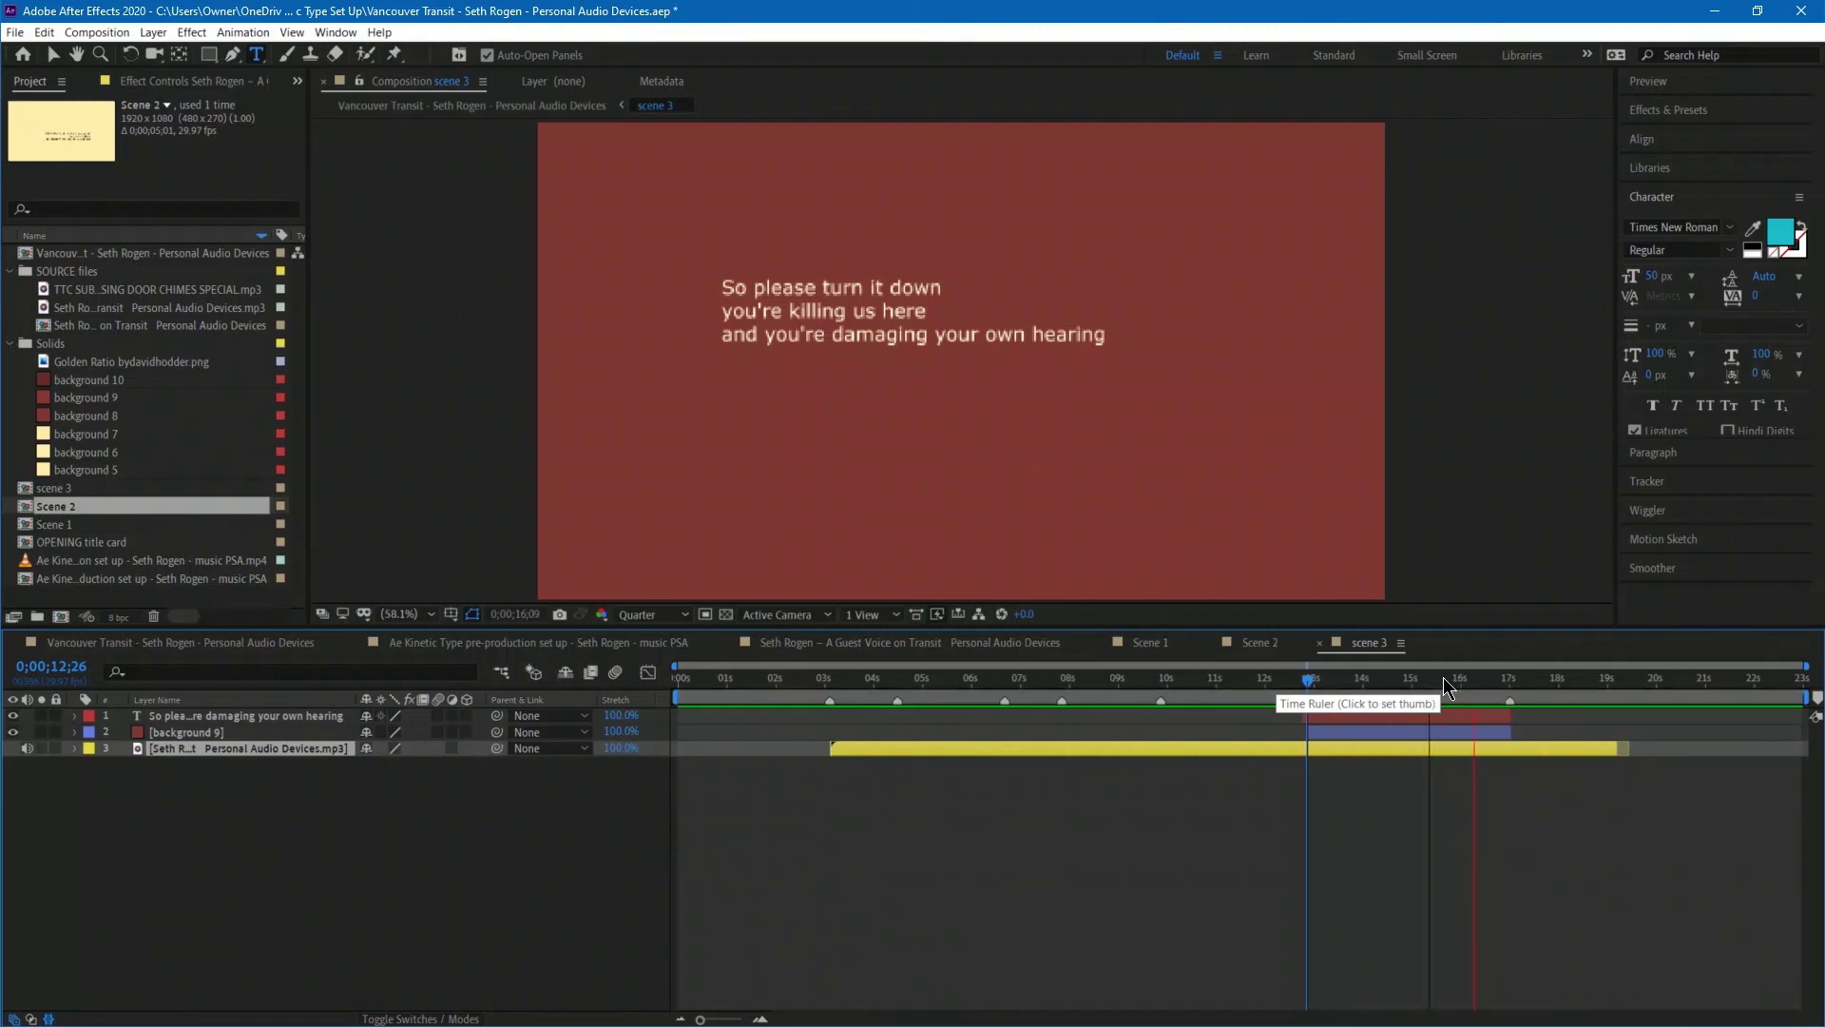
key(space)
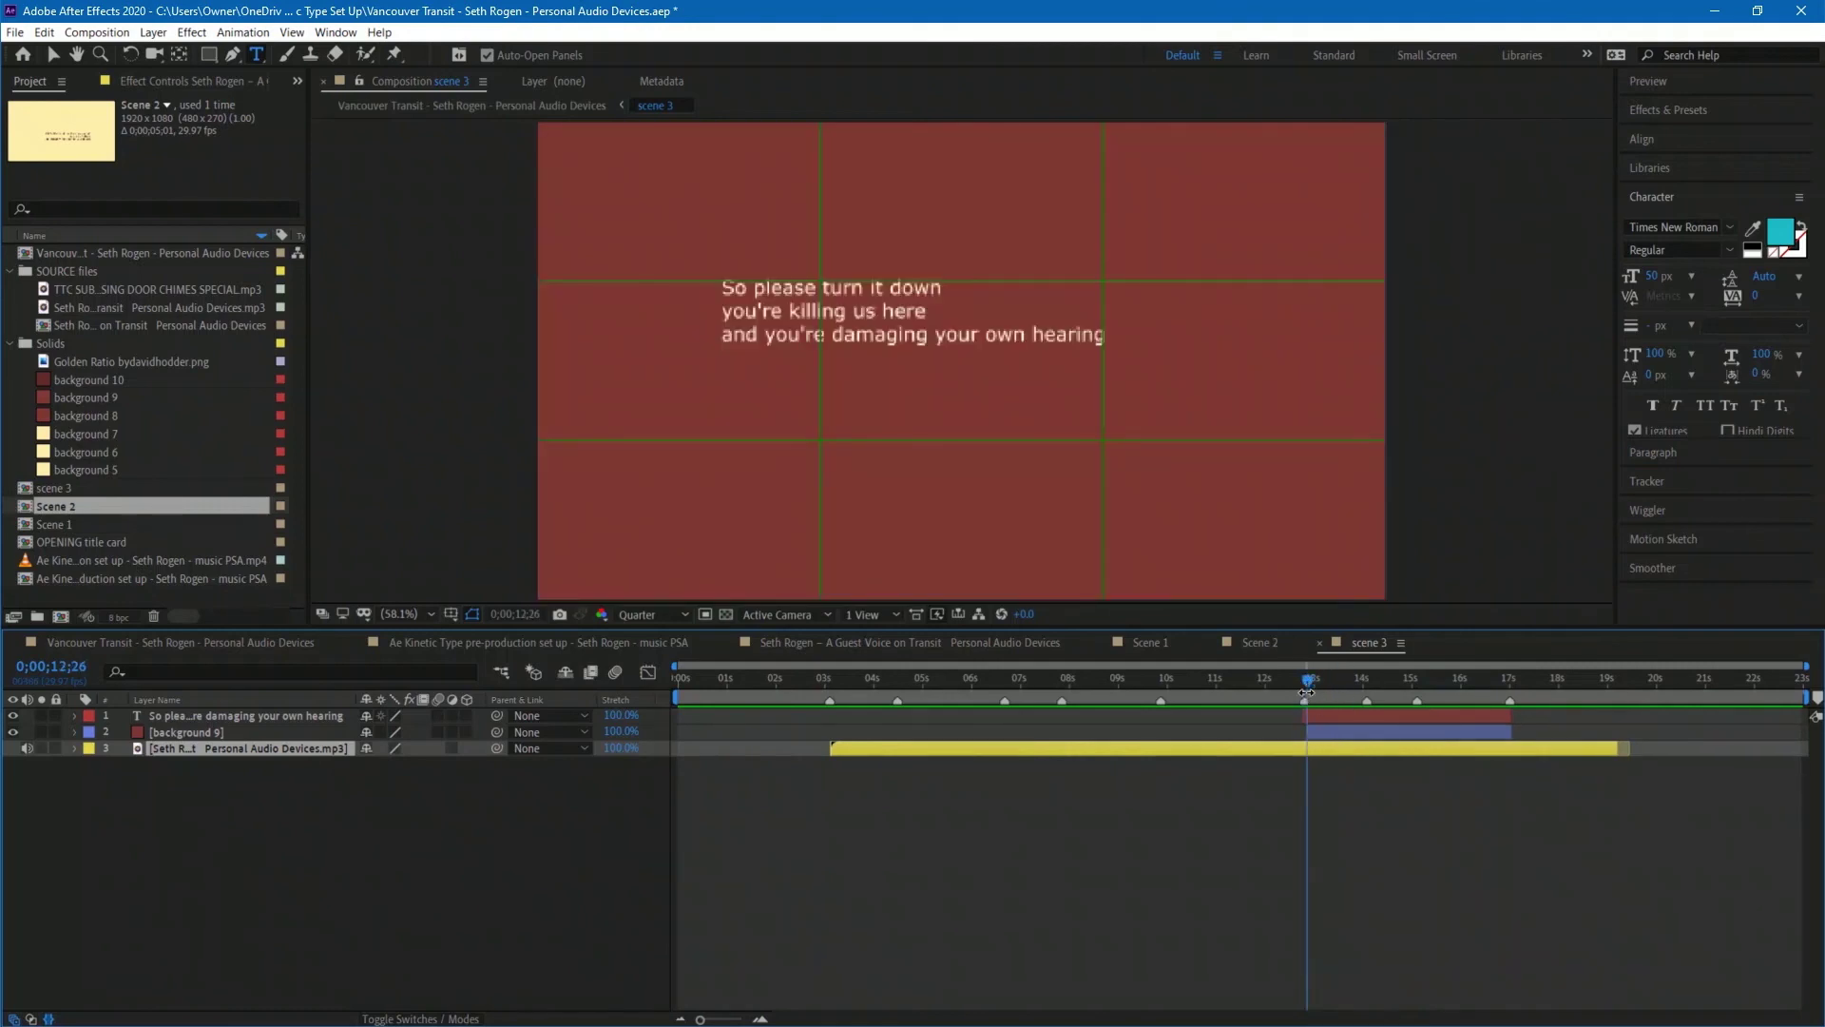
drag(831, 748, 895, 748)
drag(1171, 745, 1308, 751)
drag(1619, 748, 1510, 755)
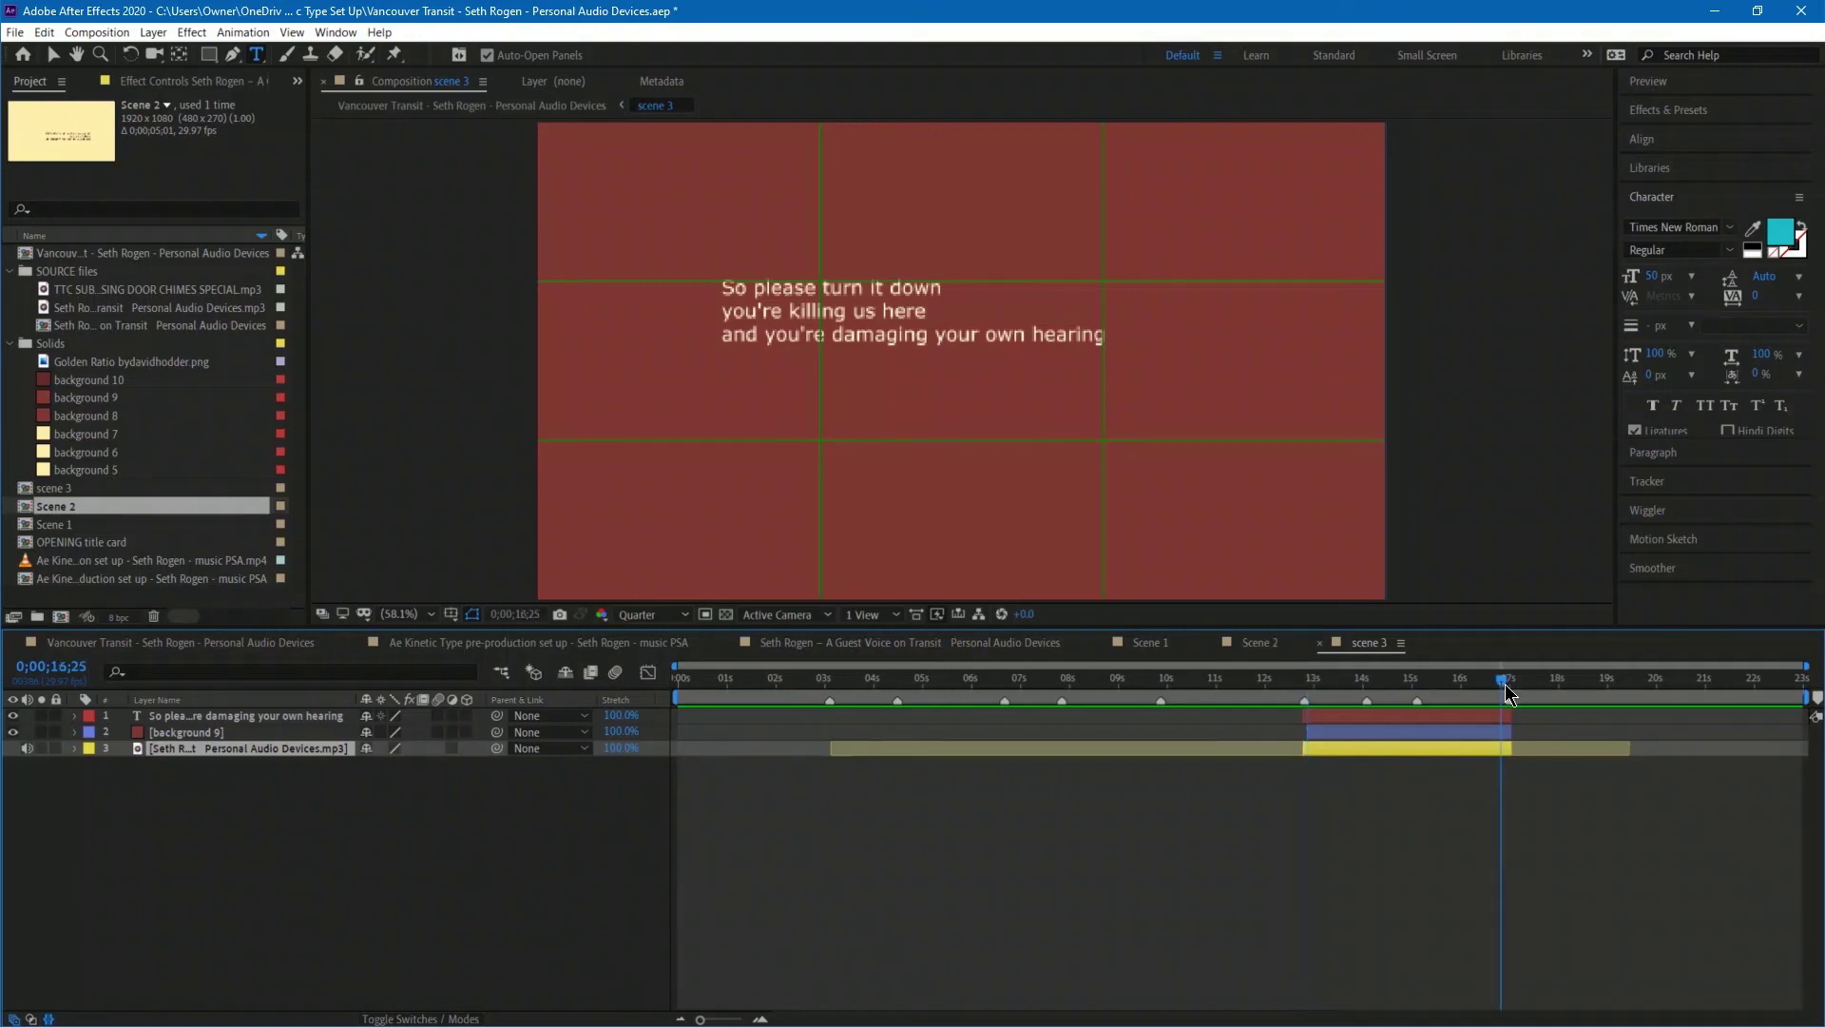
key(ctrl+z)
key(ctrl+z)
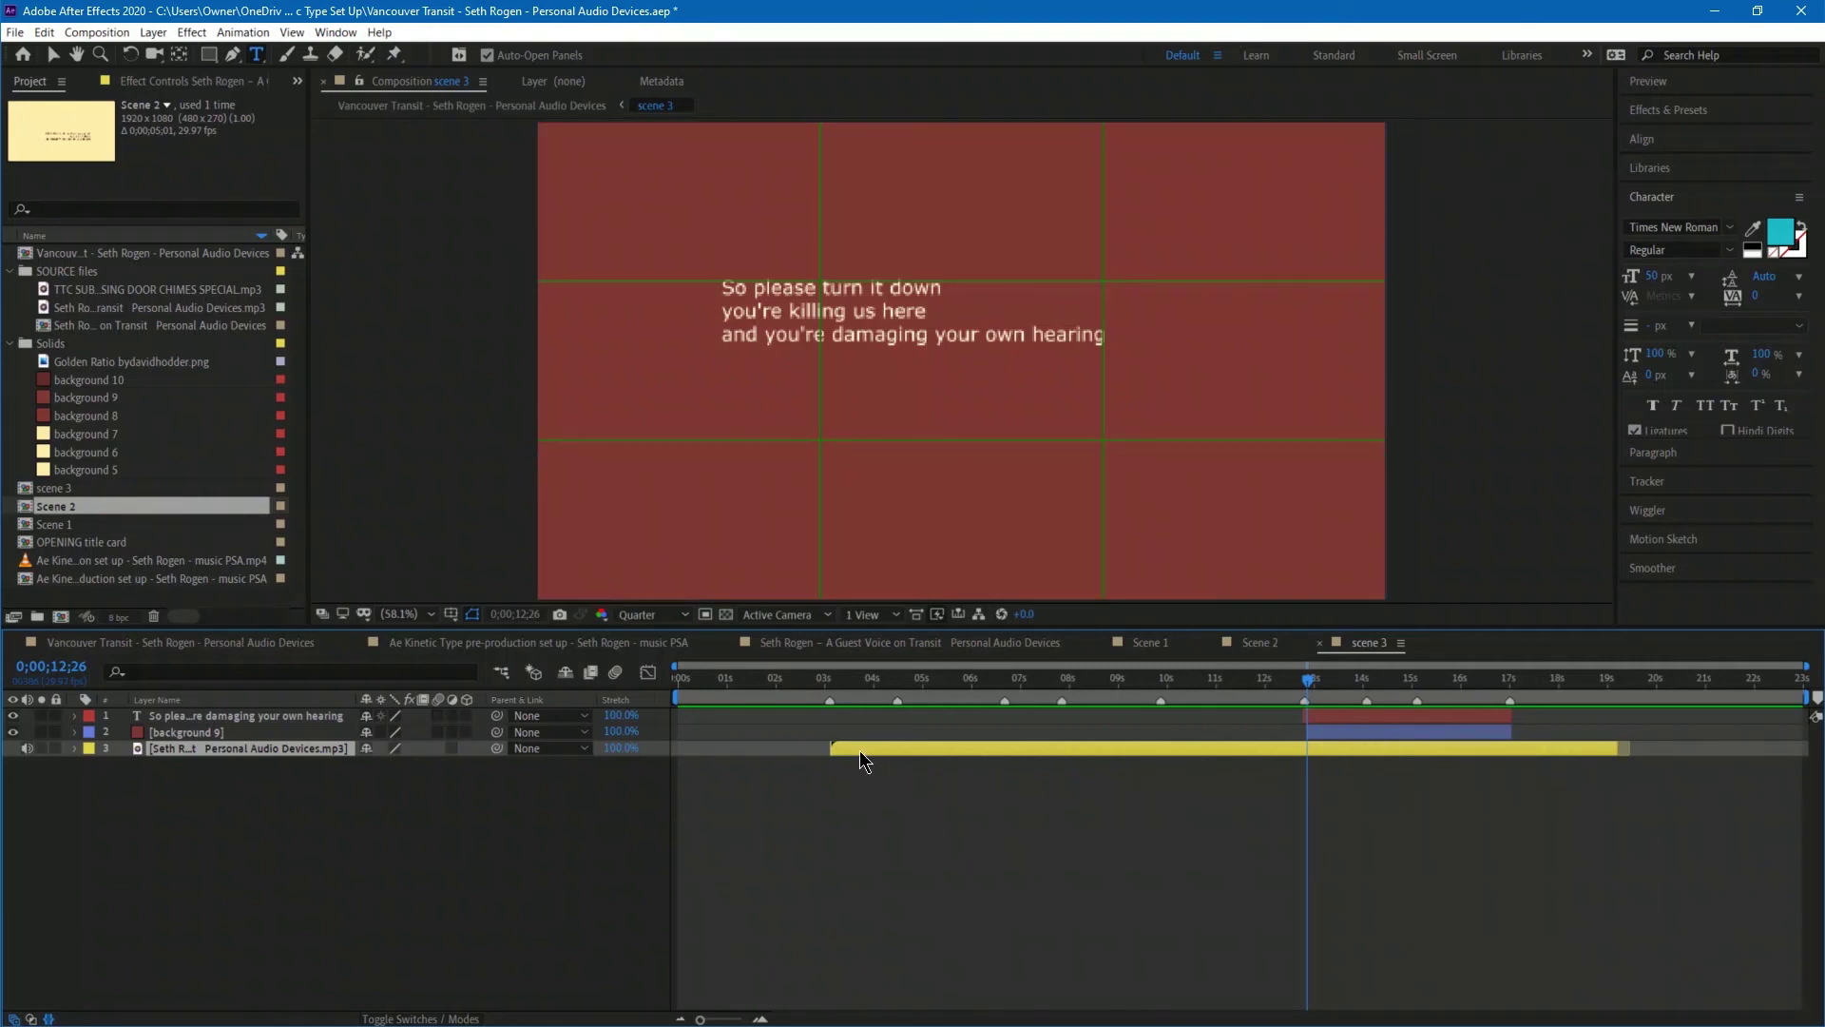
Trim both ends of scene 3's voice audio layer to the span of the text and background 9, and preview the section.
drag(833, 749, 1306, 748)
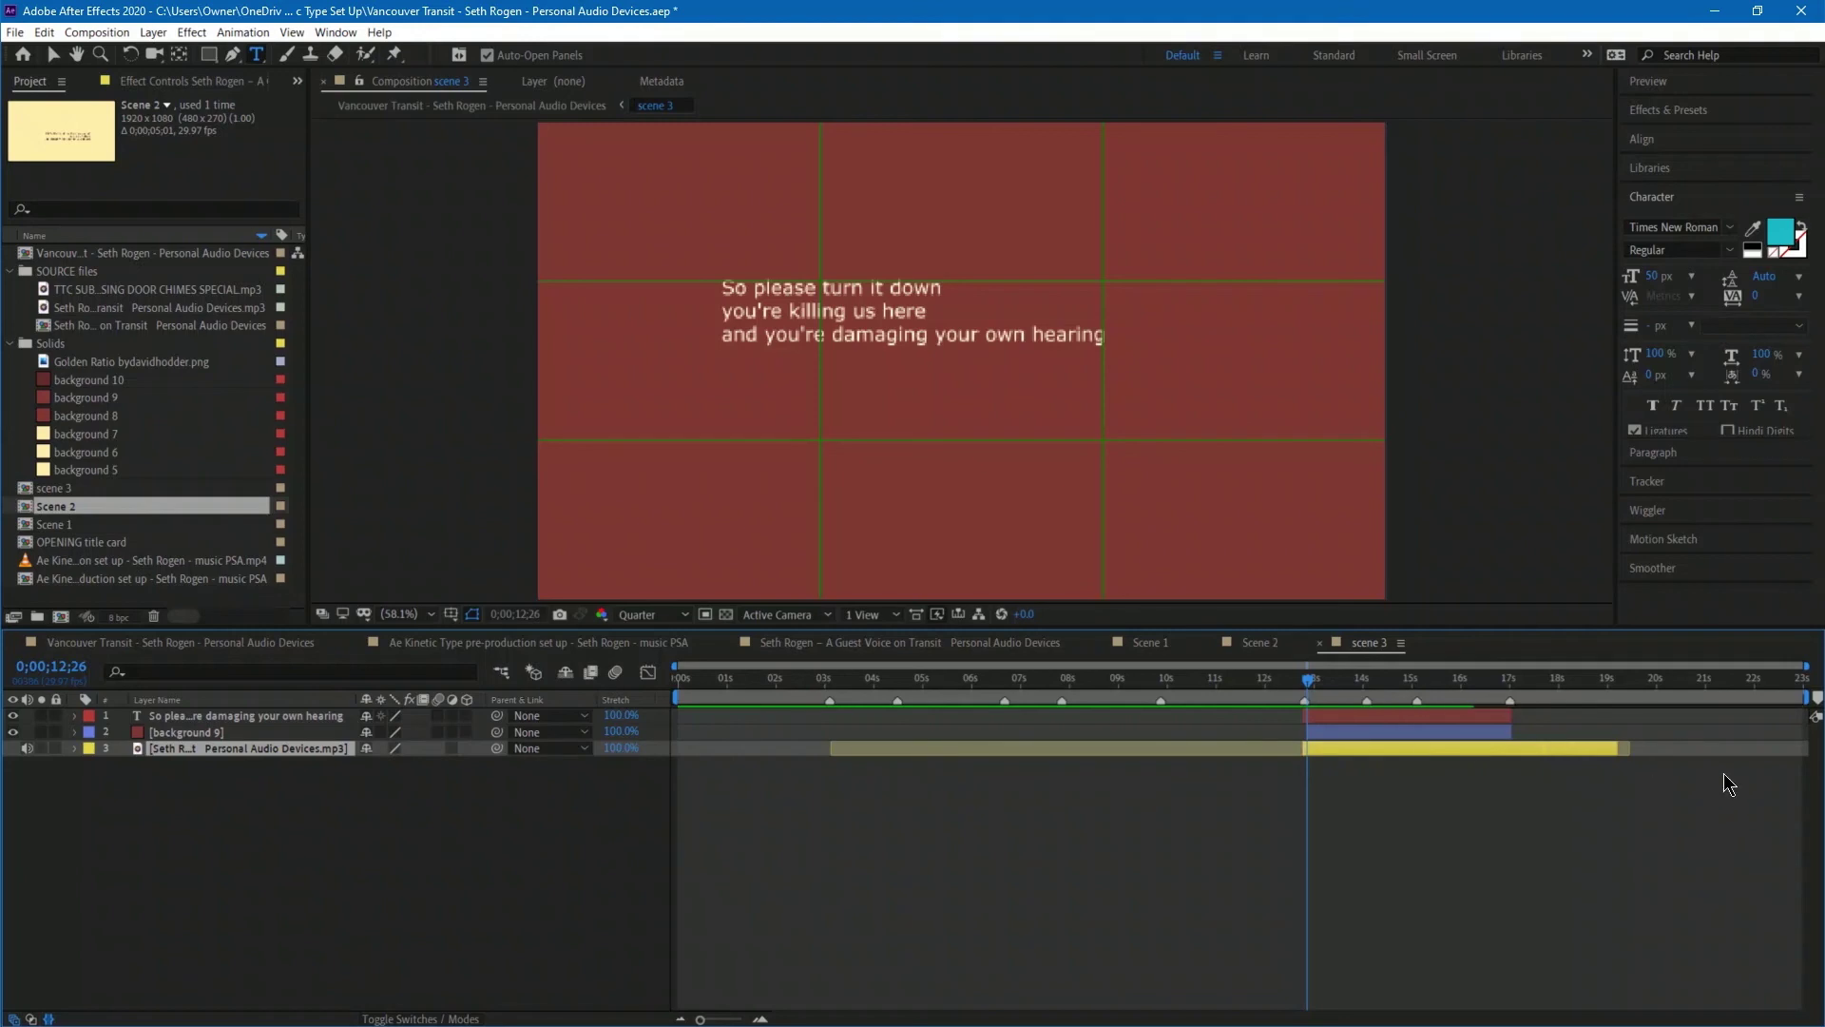
drag(1627, 748, 1512, 760)
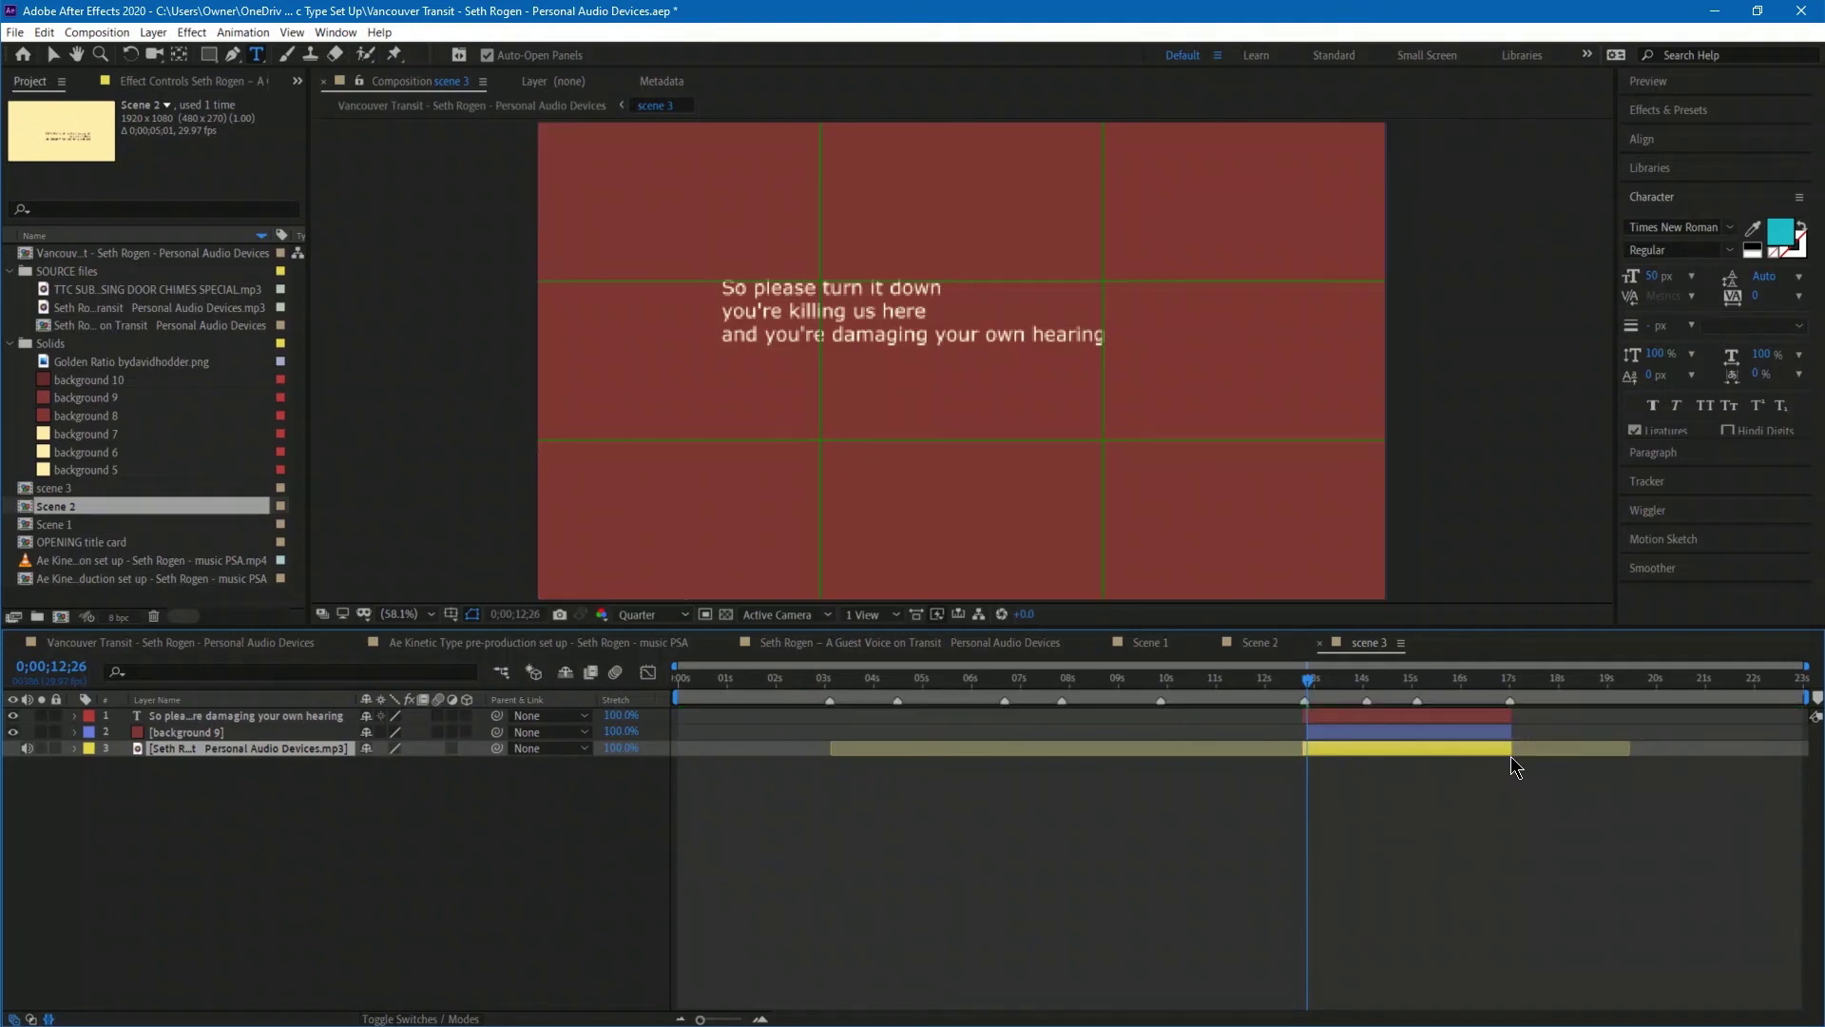
drag(1249, 679, 1275, 679)
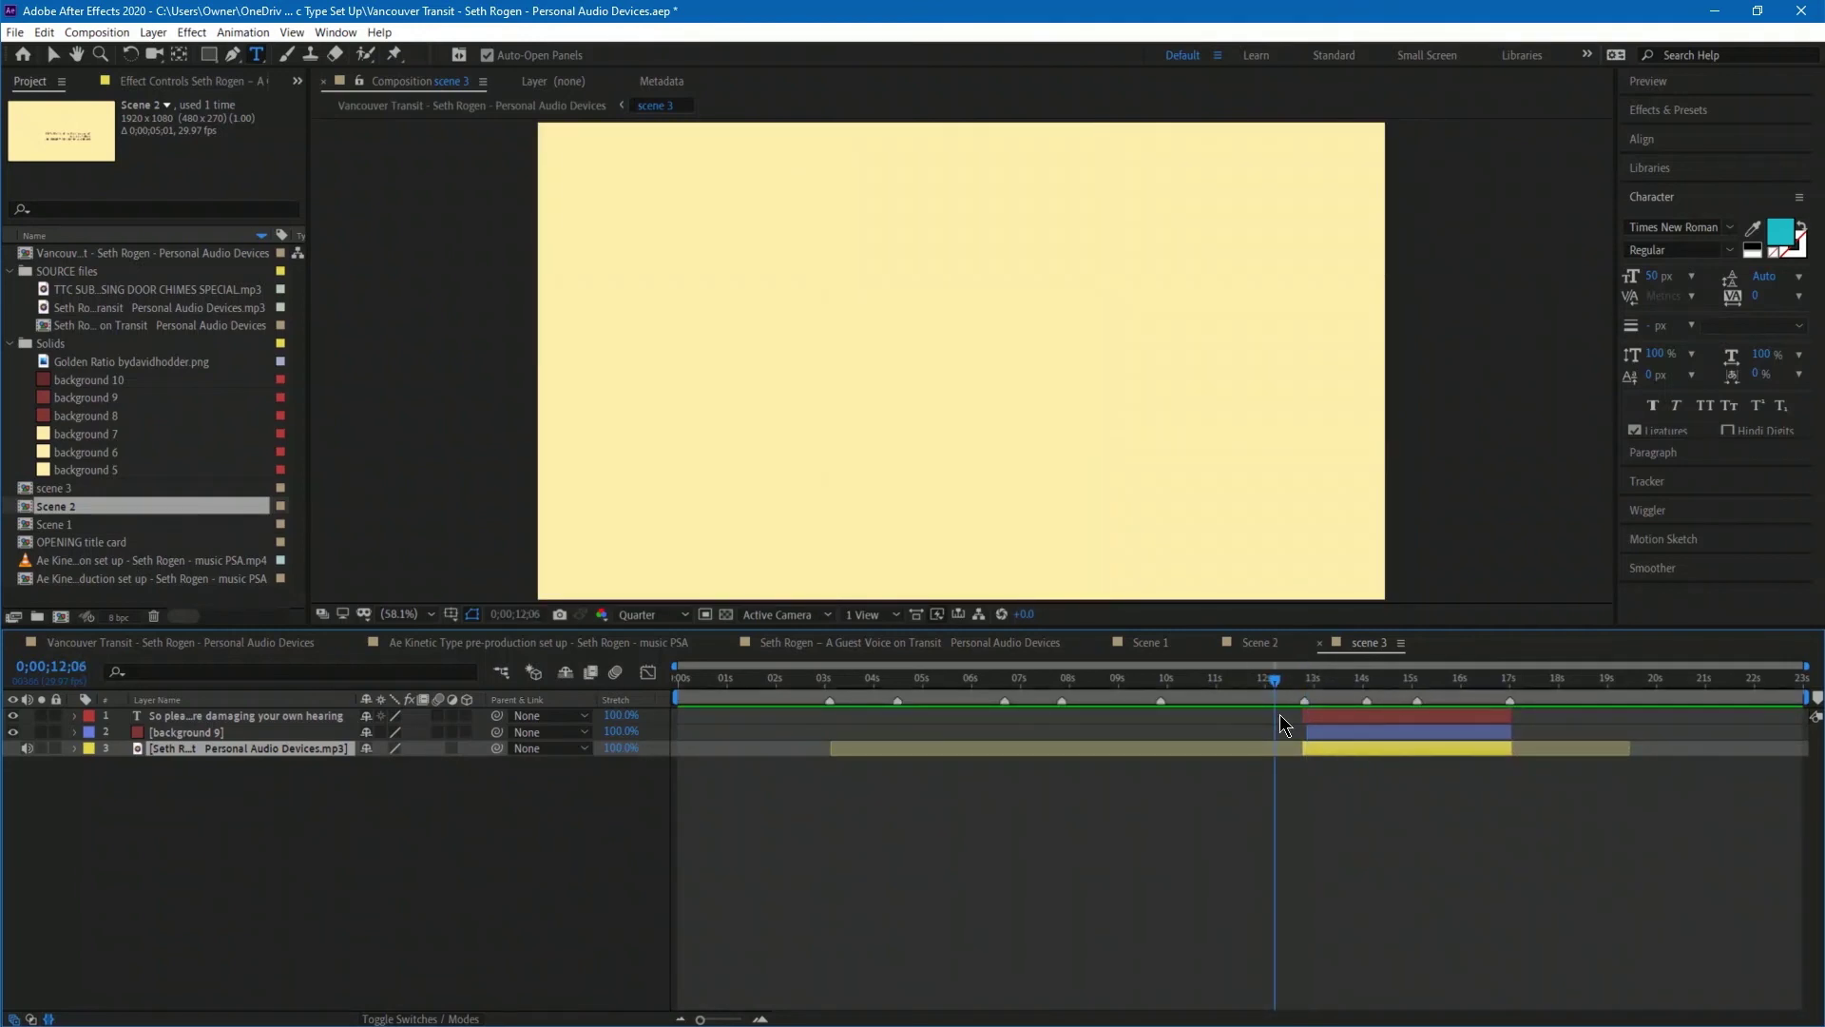
key(space)
key(alt+apostrophe)
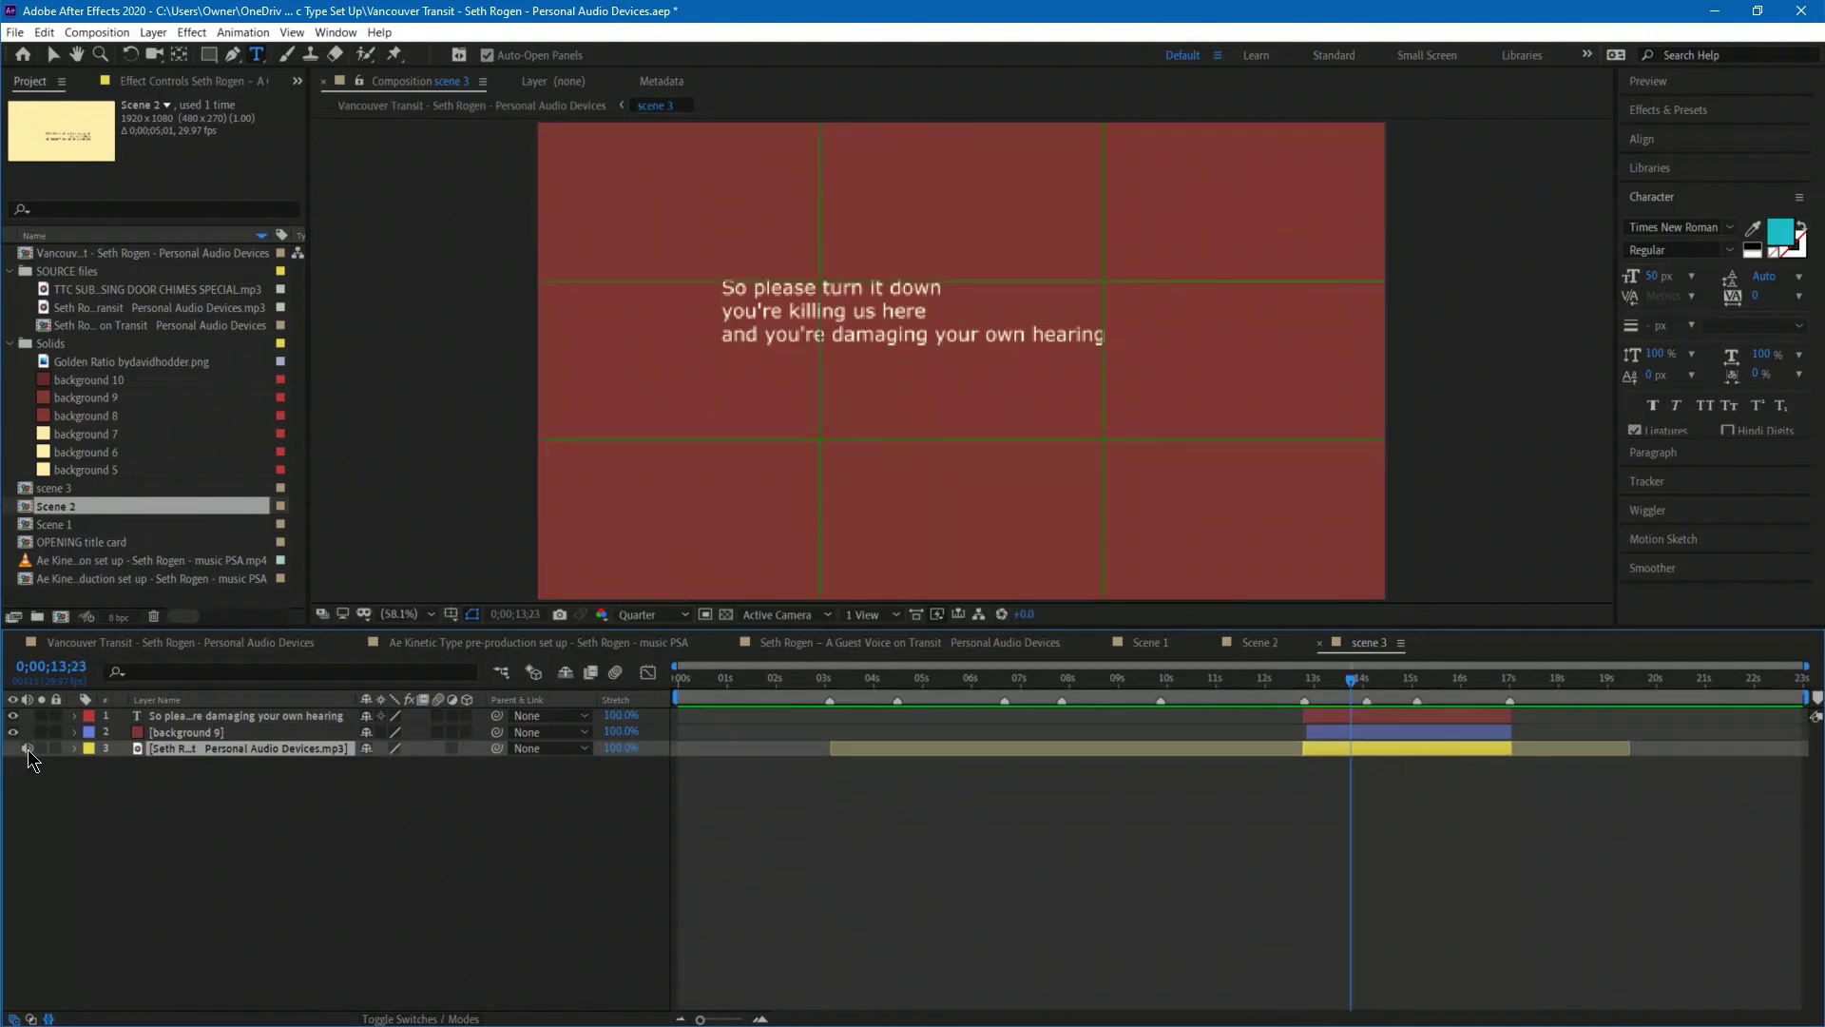
Return to the voice audio layer in the main composition and switch to the Kinetic Type Production CHECKLIST PDF in Adobe Acrobat.
click(192, 646)
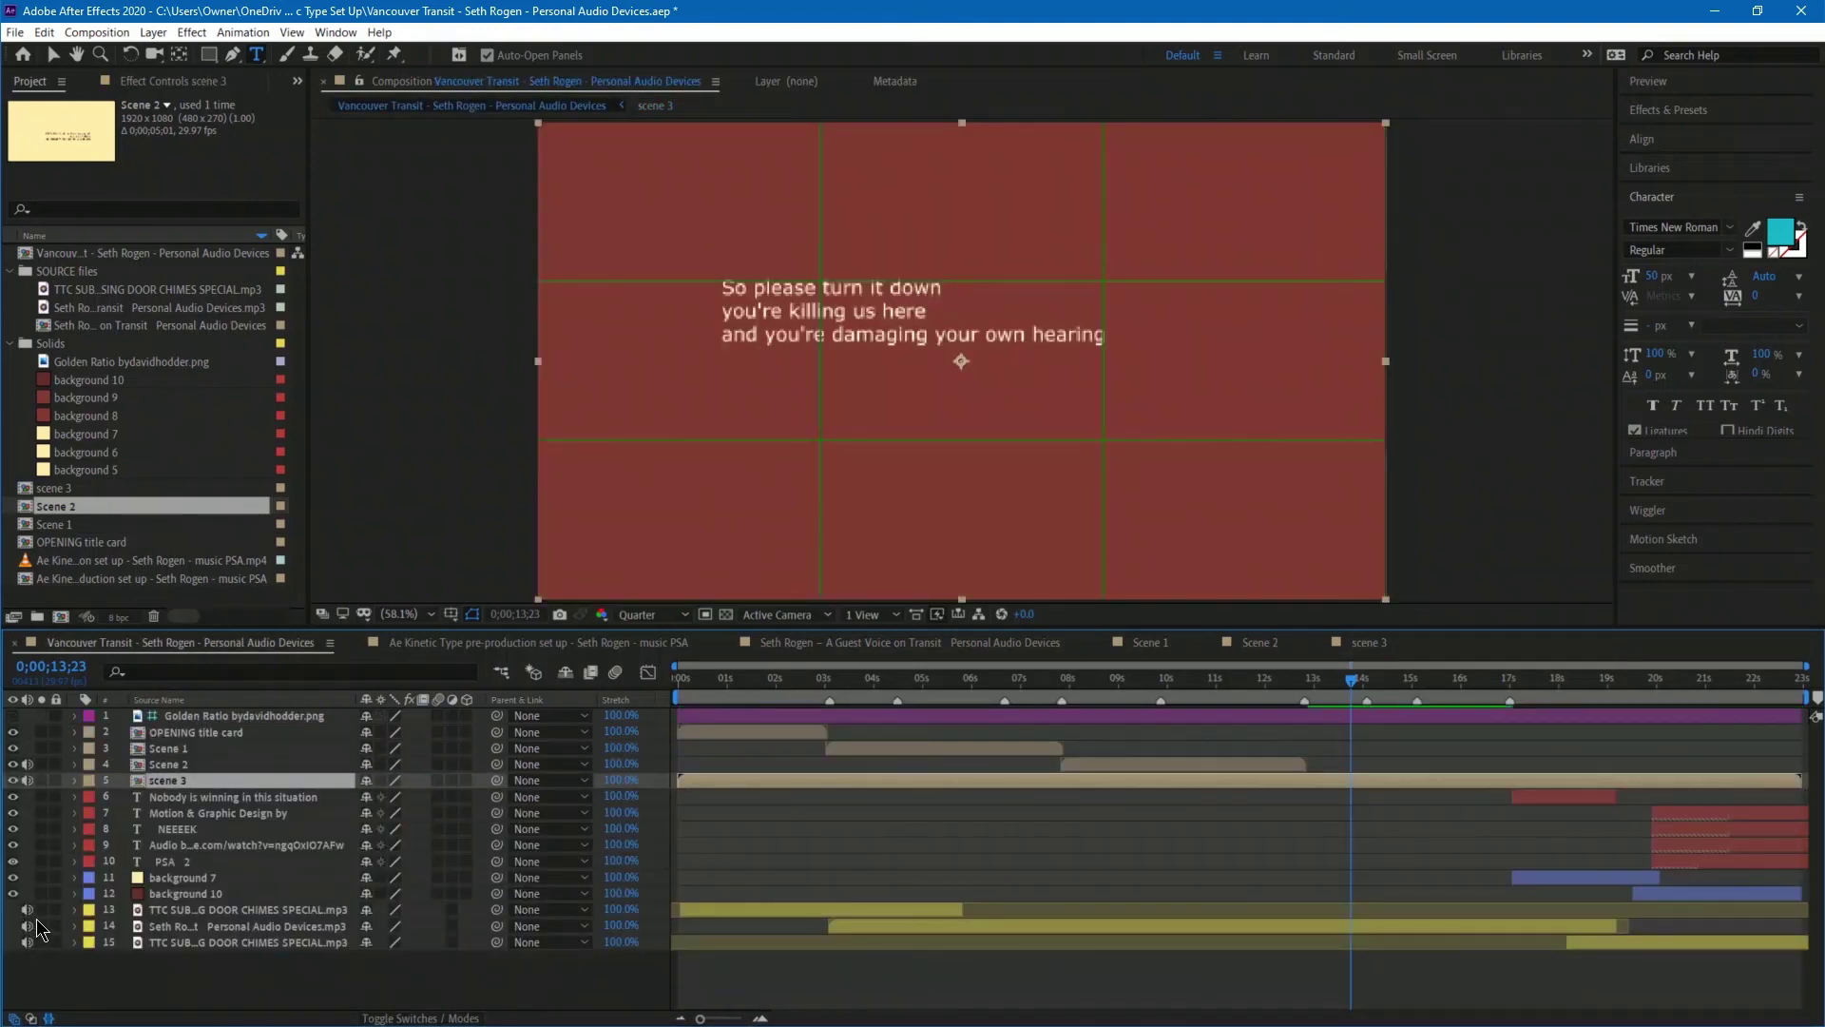
click(177, 927)
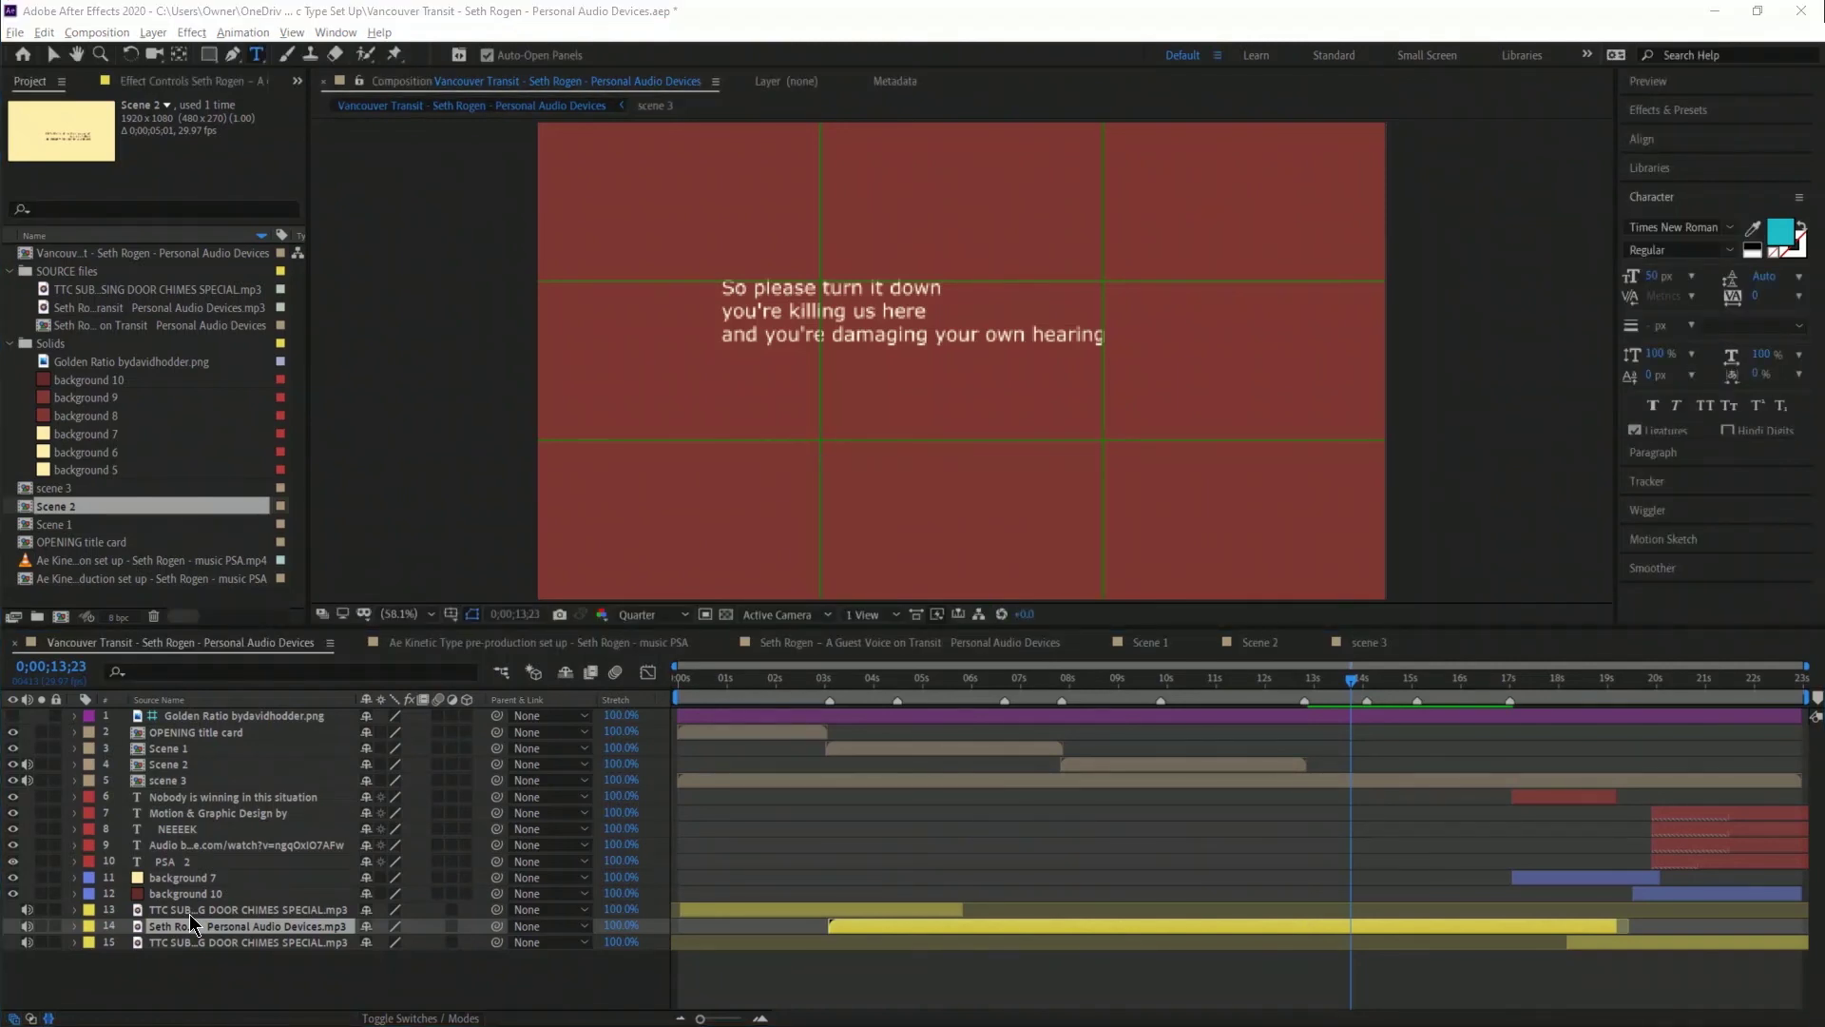
key(alt+Tab)
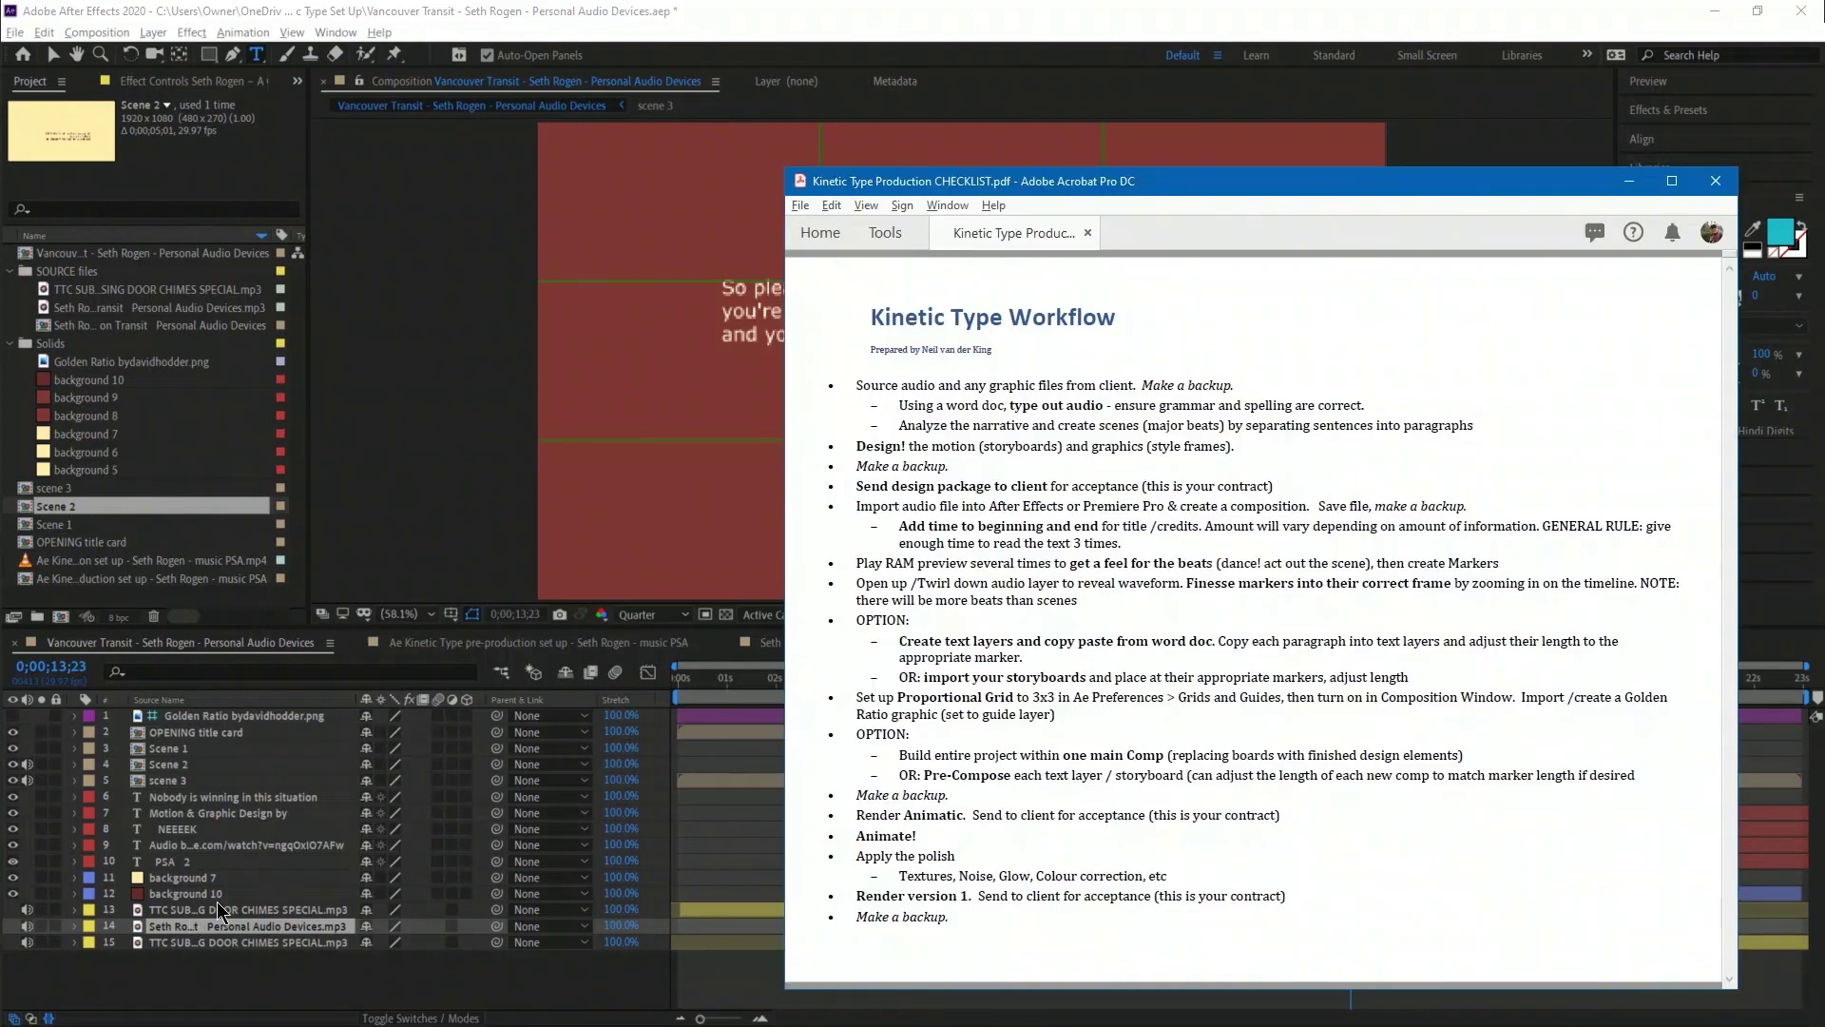